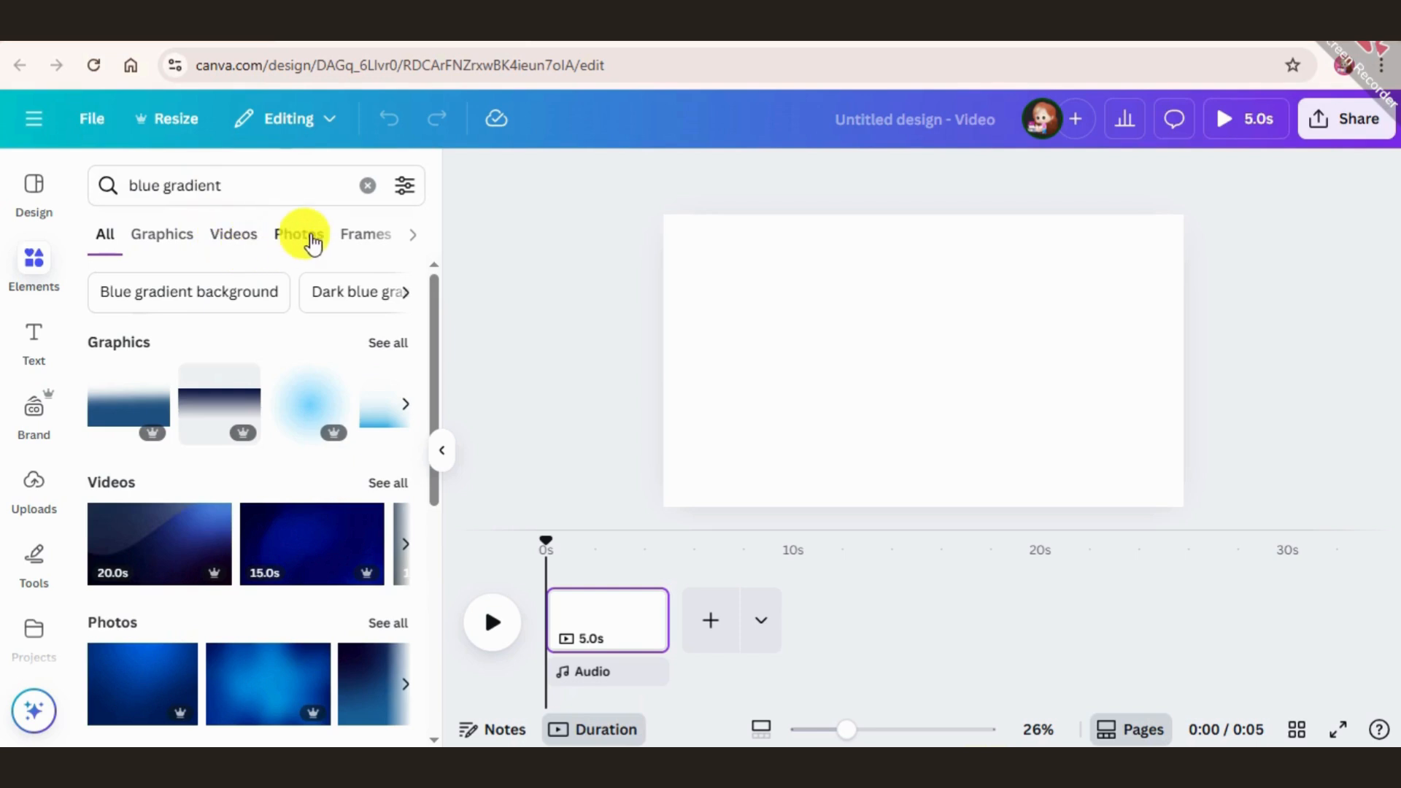
Browse the blue gradient photos and add the blue one with a bright centre to the page.
left_click(308, 237)
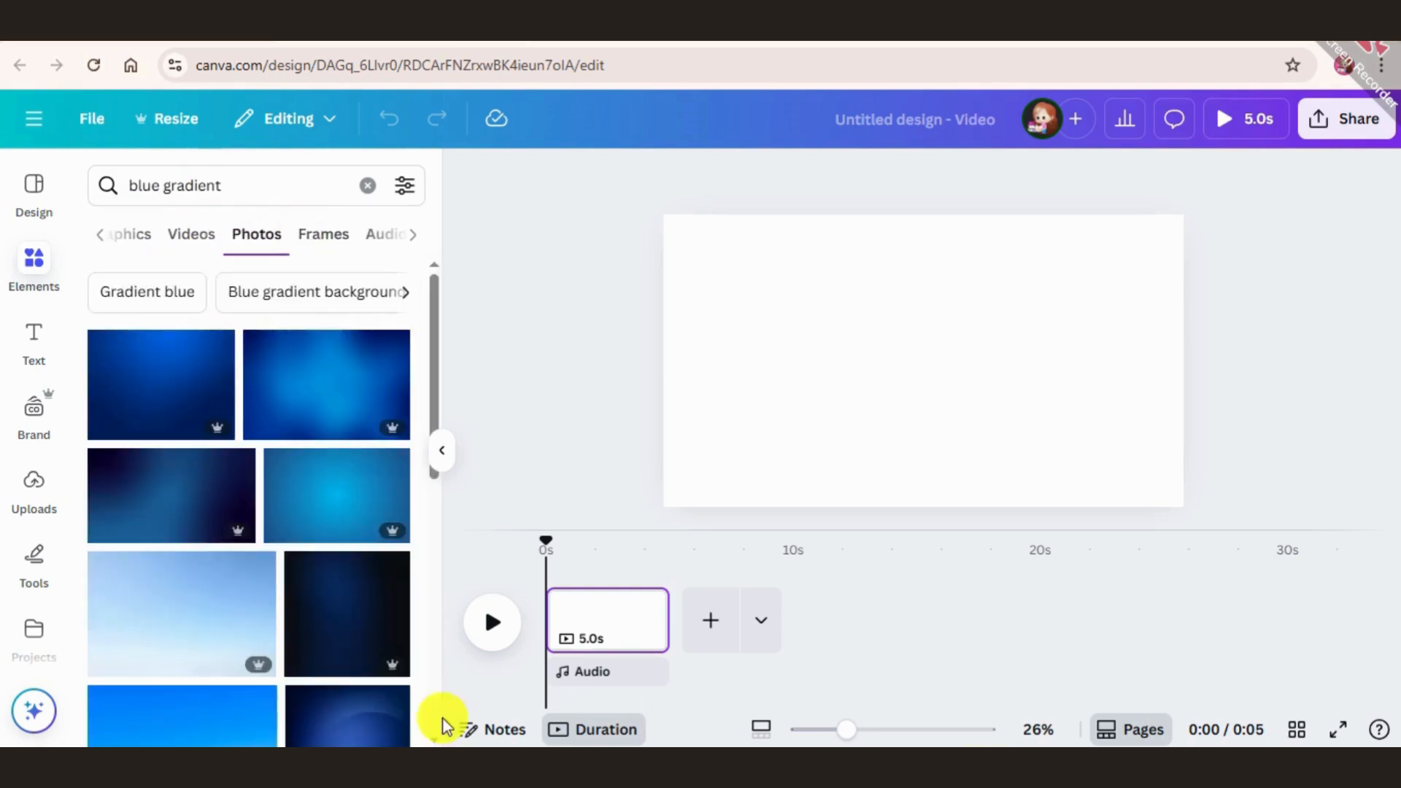
scroll(184, 604, "down", 2)
scroll(191, 603, "down", 3)
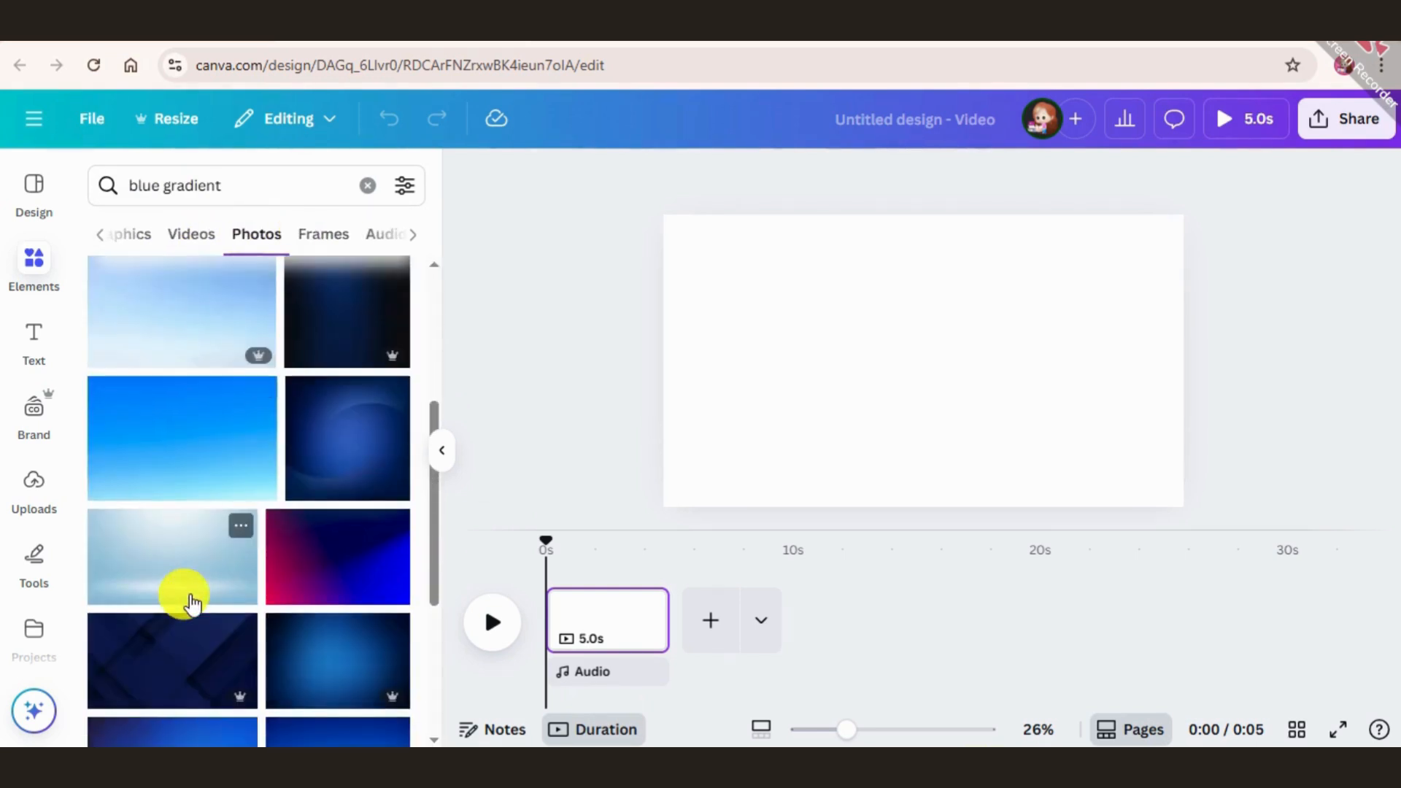
scroll(194, 594, "up", 5)
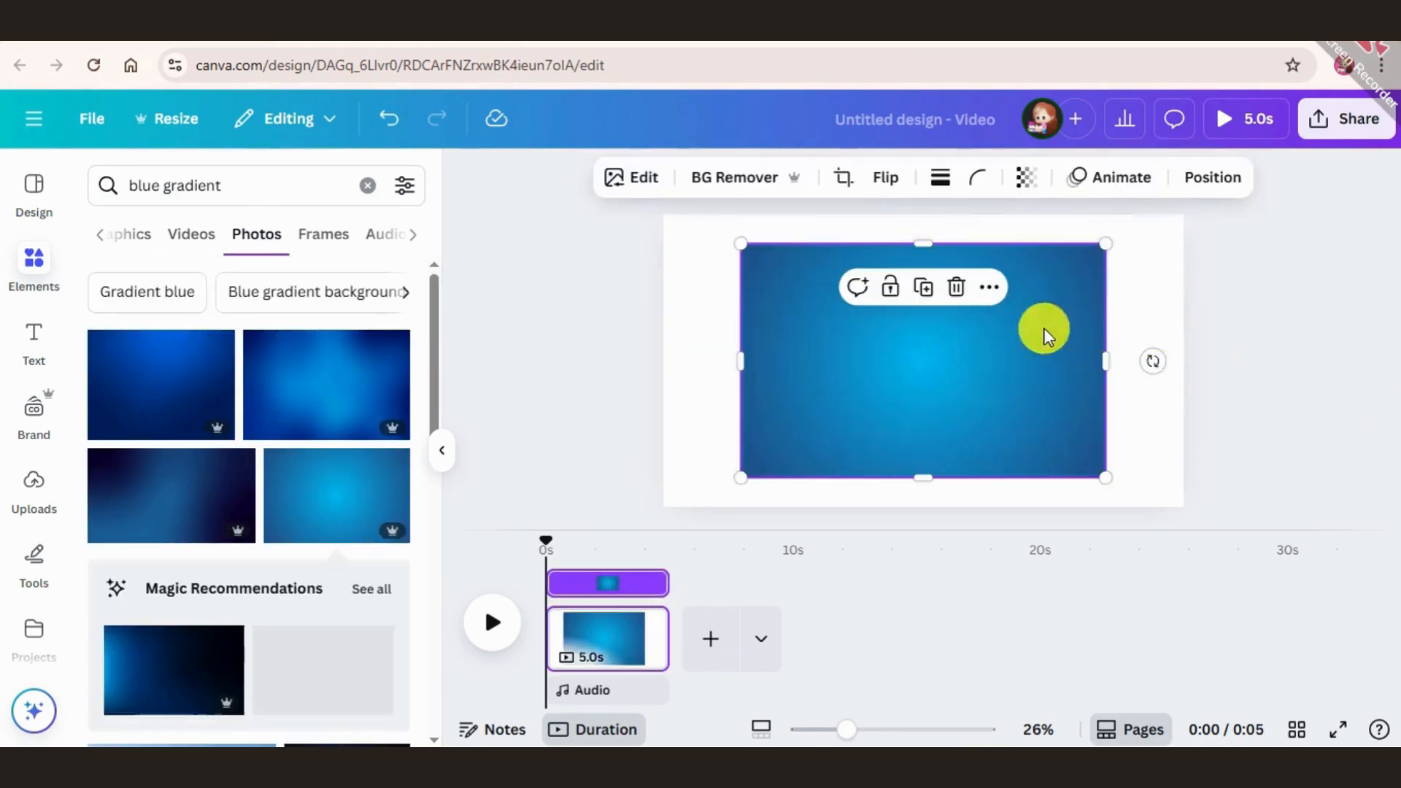
Enlarge and reposition the blue gradient photo so that it fills the whole page.
left_click_drag(1099, 475, 1263, 509)
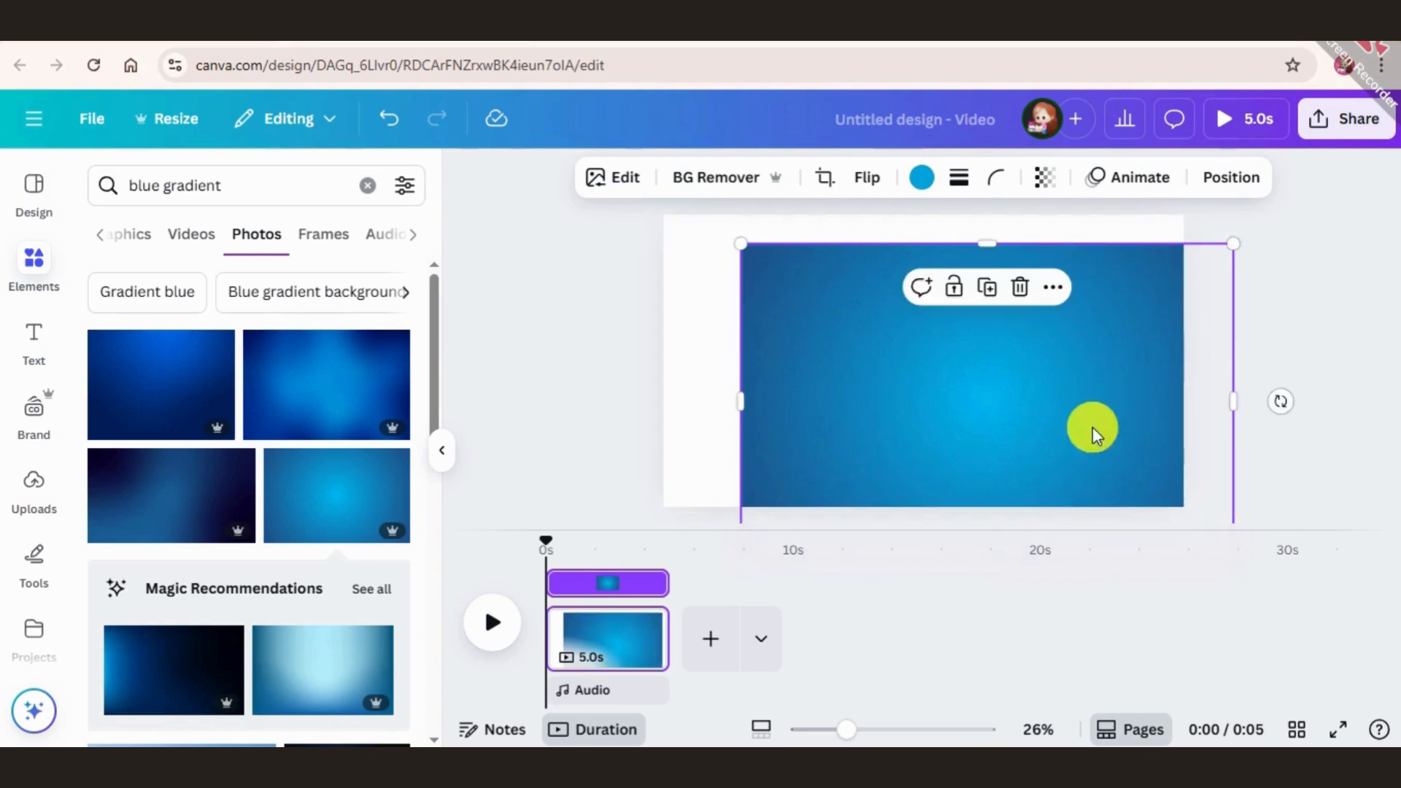
left_click_drag(1088, 425, 1017, 395)
mouse_move(1155, 511)
left_mouse_down()
mouse_move(1220, 554)
mouse_move(1175, 520)
left_mouse_up()
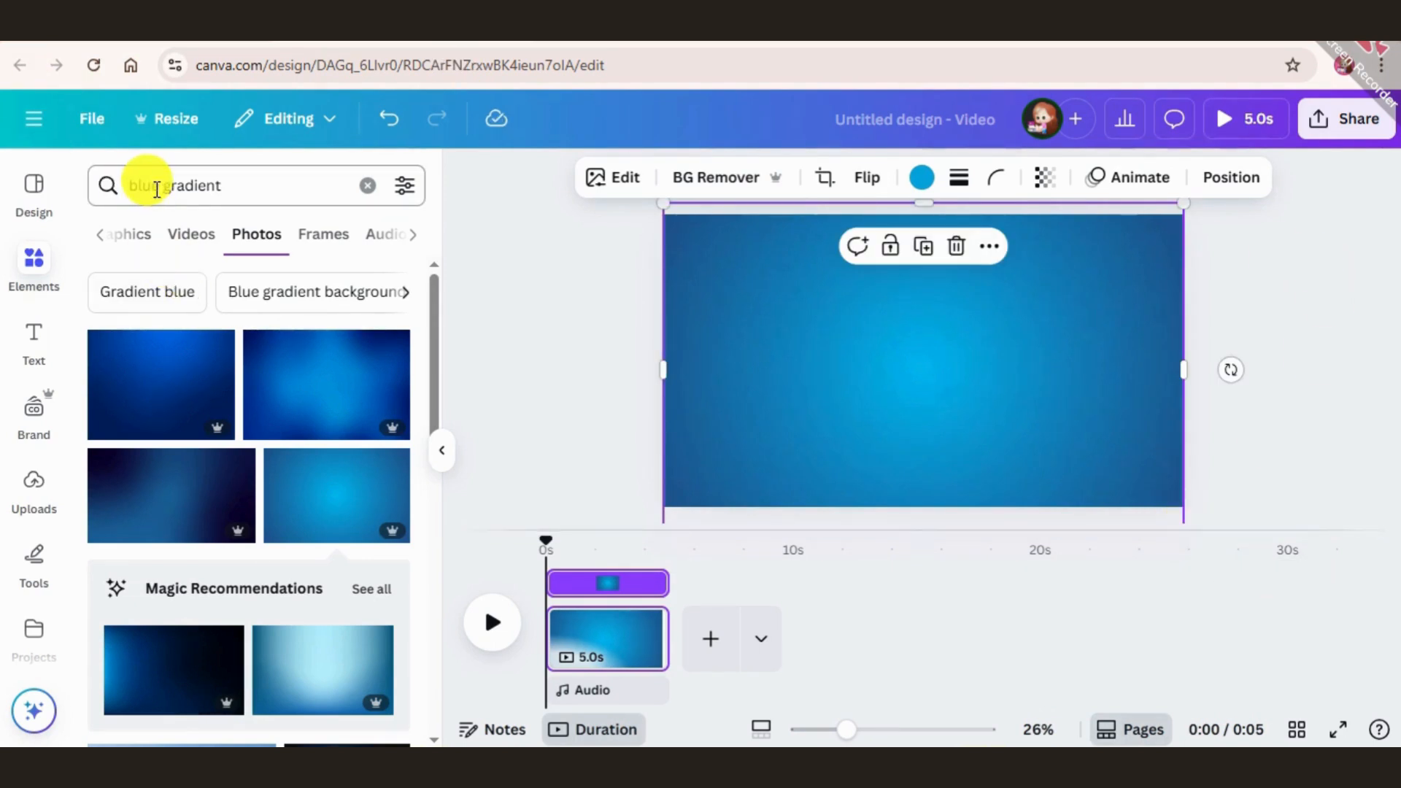
Search the photos for "red gradient" and add the first red gradient photo to the page.
double_click(156, 187)
key("BackSpace")
type("red")
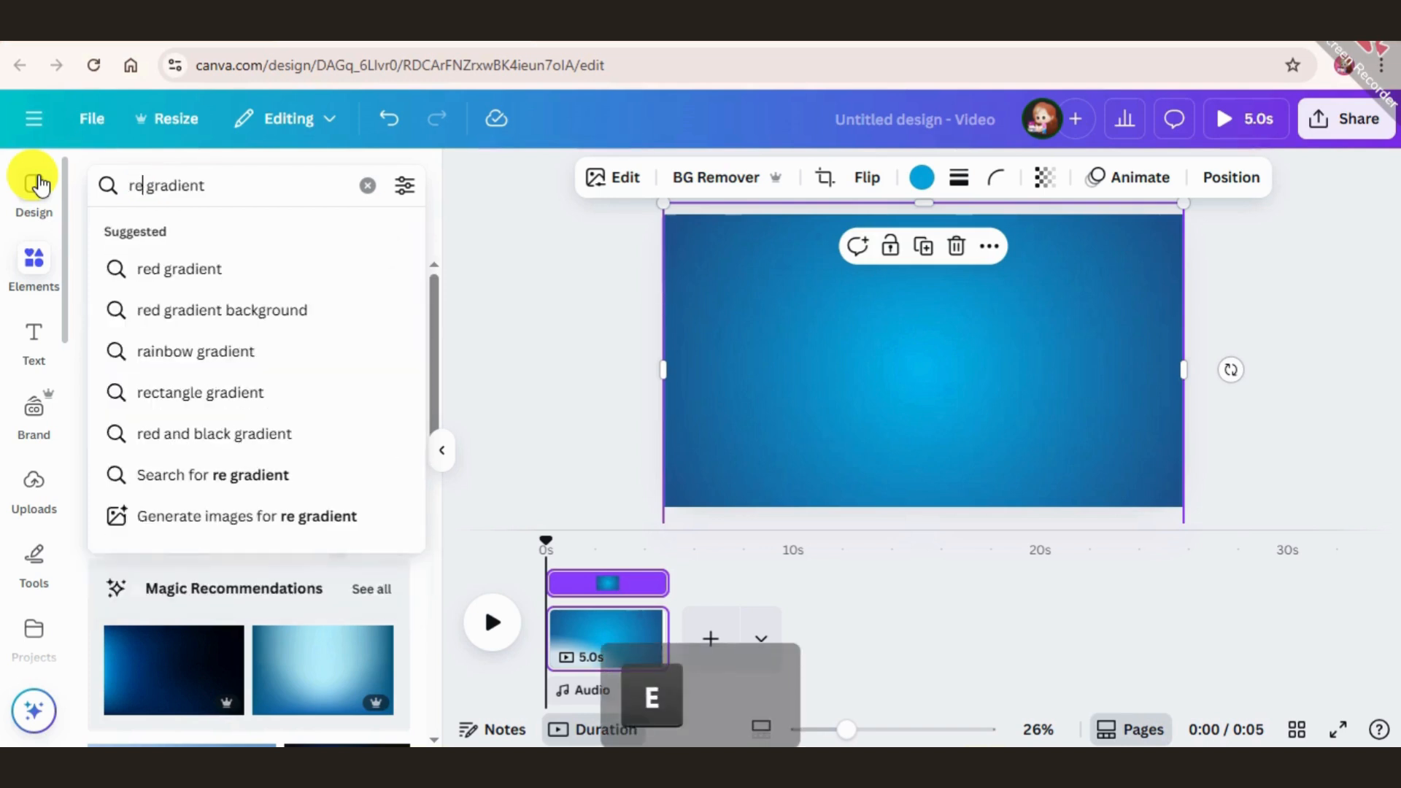
key("Return")
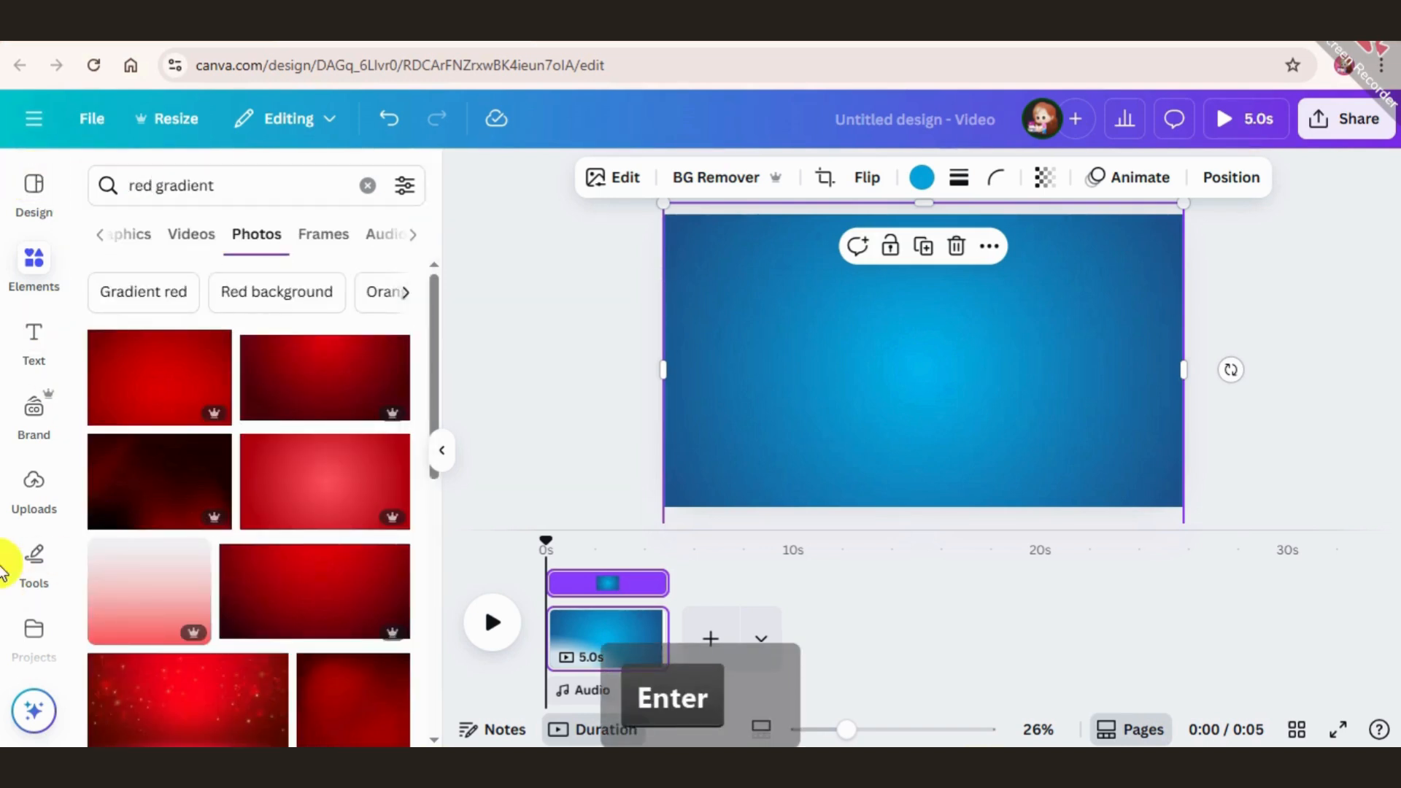
left_click(146, 367)
Tilt the red gradient photo slightly clockwise, enlarge it and position it to cover the page's left part with a slanted edge.
left_click_drag(986, 413, 869, 382)
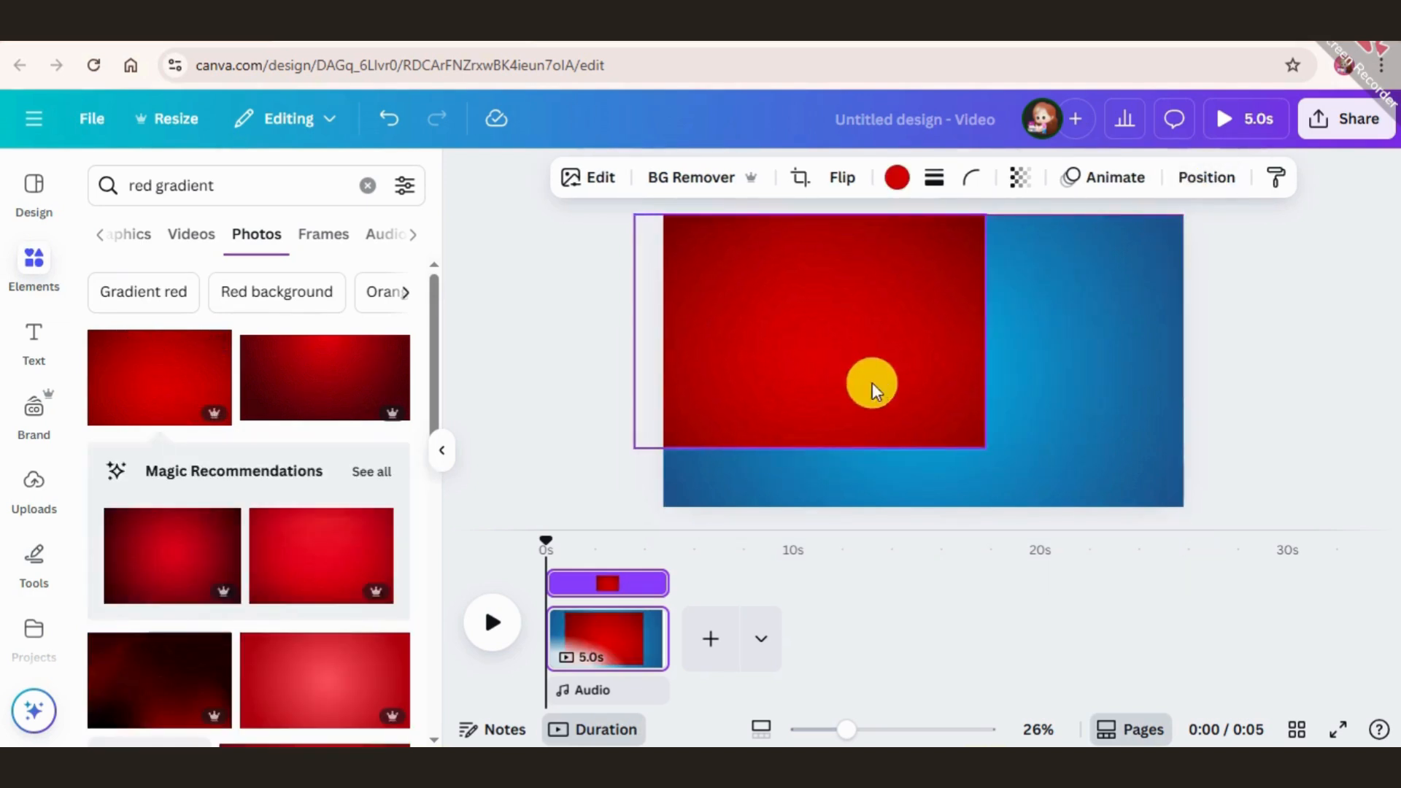
left_click_drag(1029, 325, 1006, 365)
left_click(1025, 357)
left_click_drag(839, 378, 847, 344)
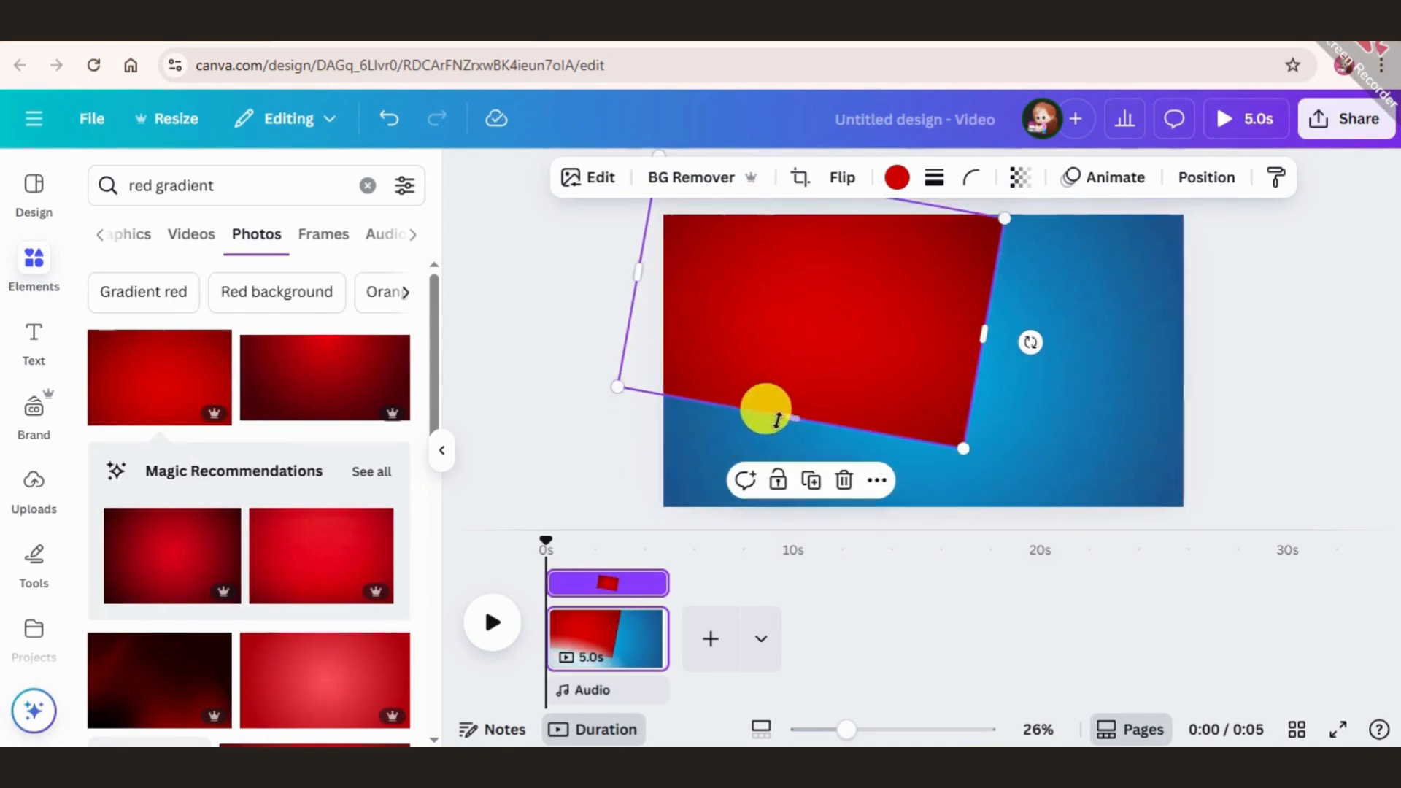
left_click_drag(768, 408, 715, 540)
left_click_drag(940, 281, 874, 290)
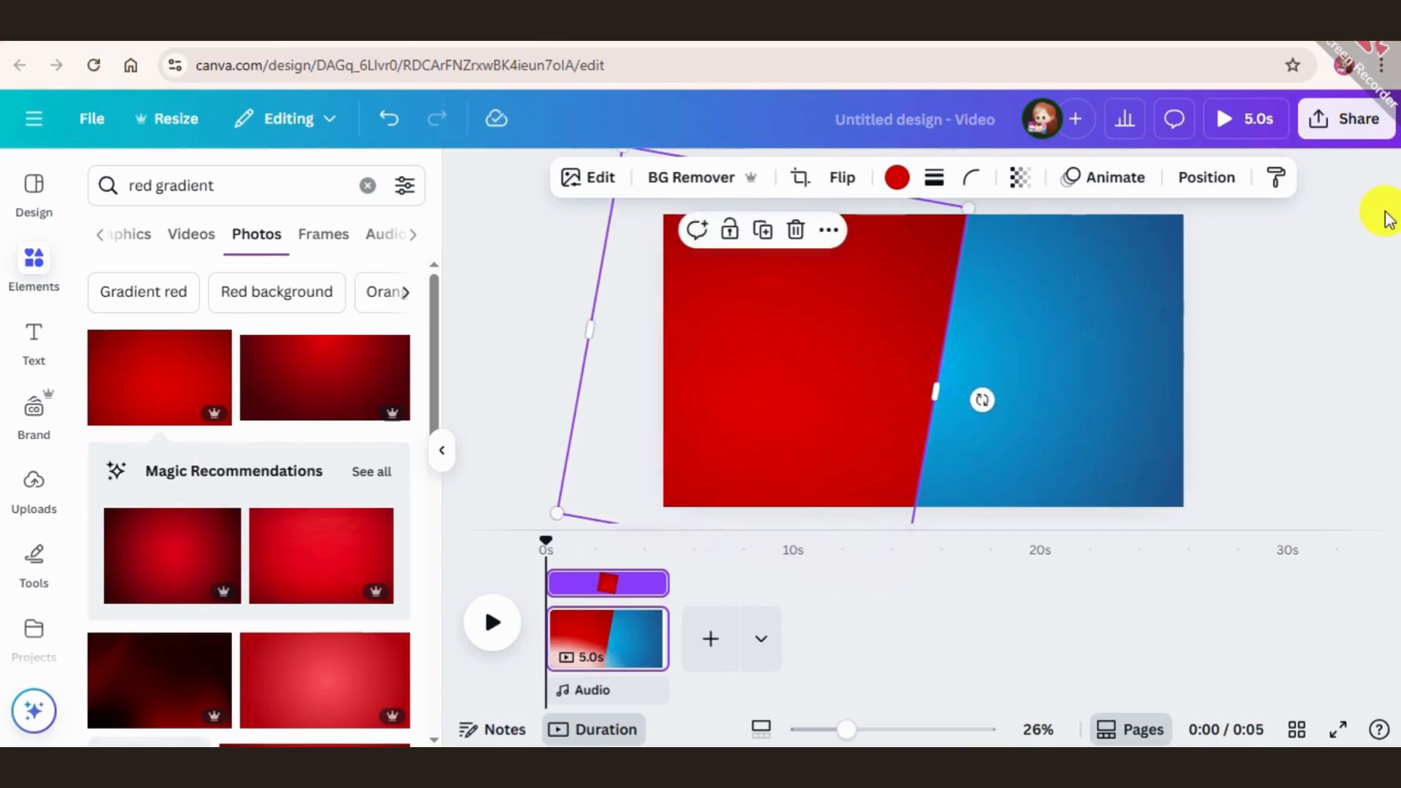
left_click(1346, 259)
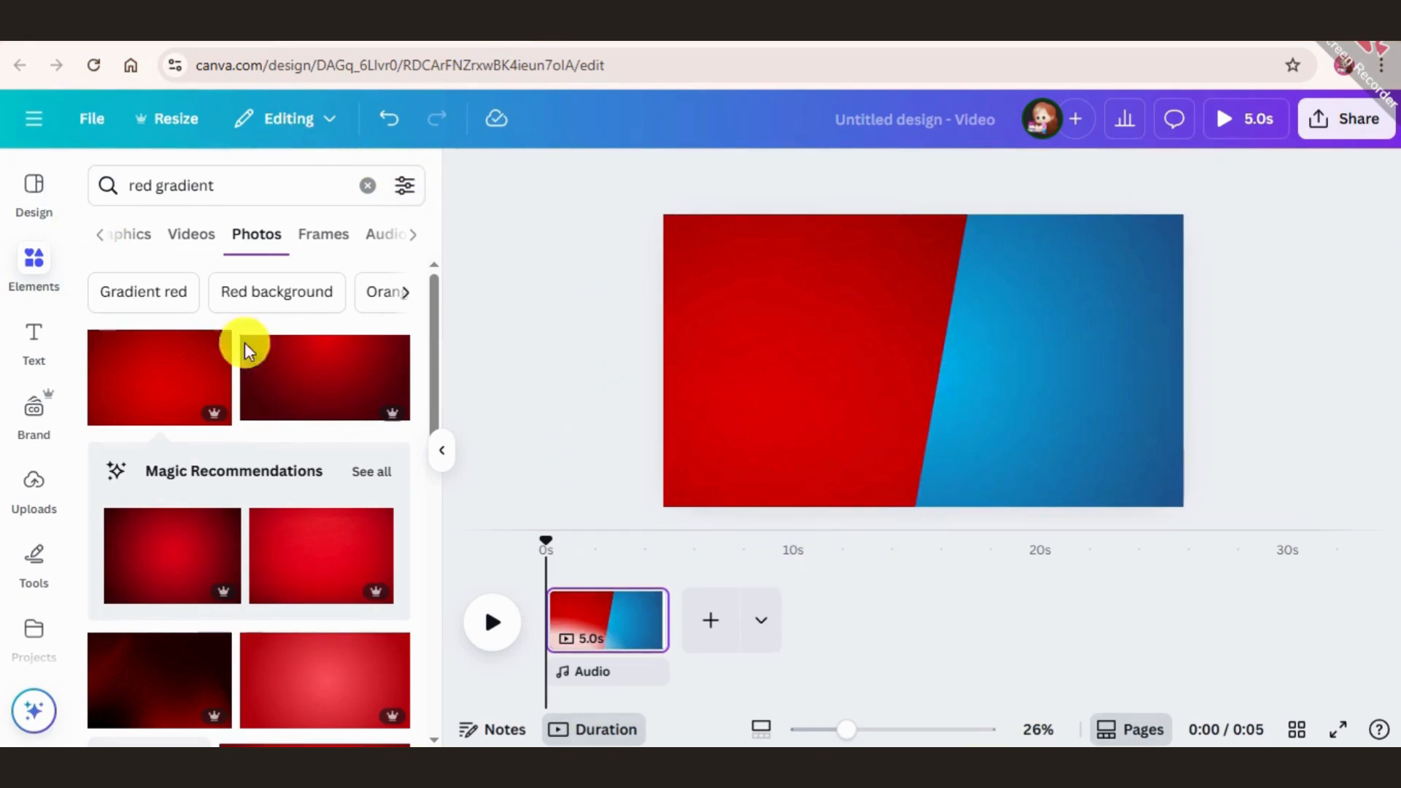
Search the photos for "shoes" and add the pair of white and light-blue running shoes to the page.
left_click(275, 180)
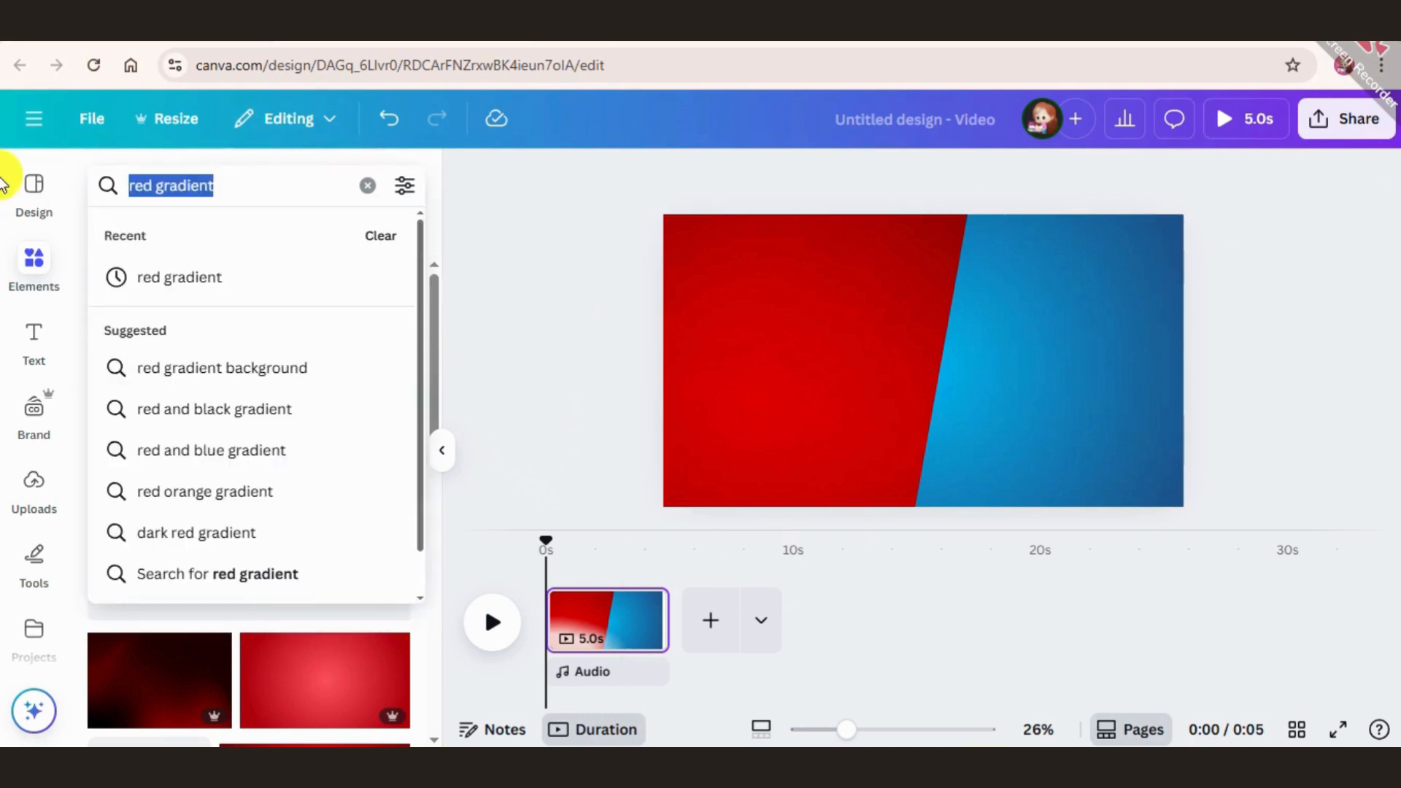
key("BackSpace")
type("shoes")
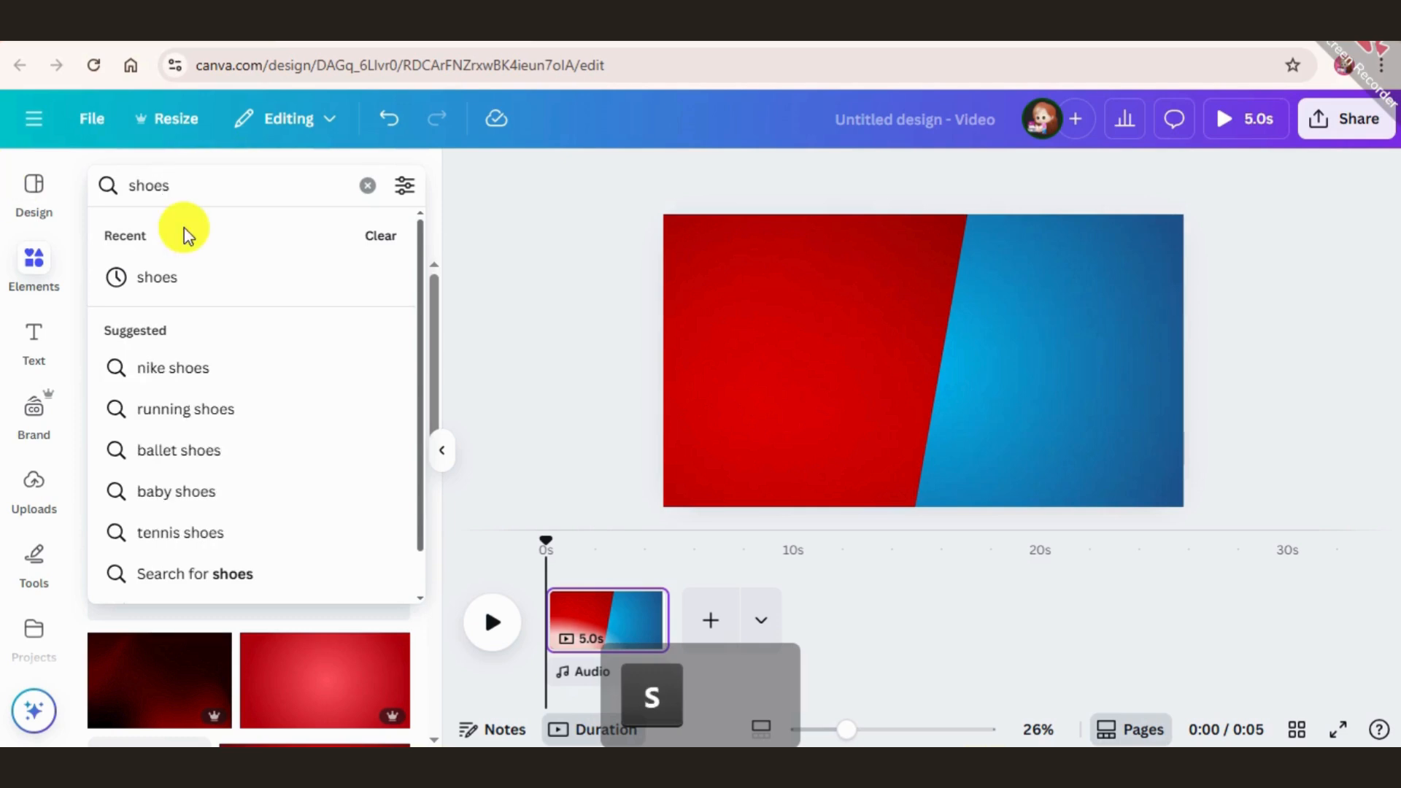
key("Return")
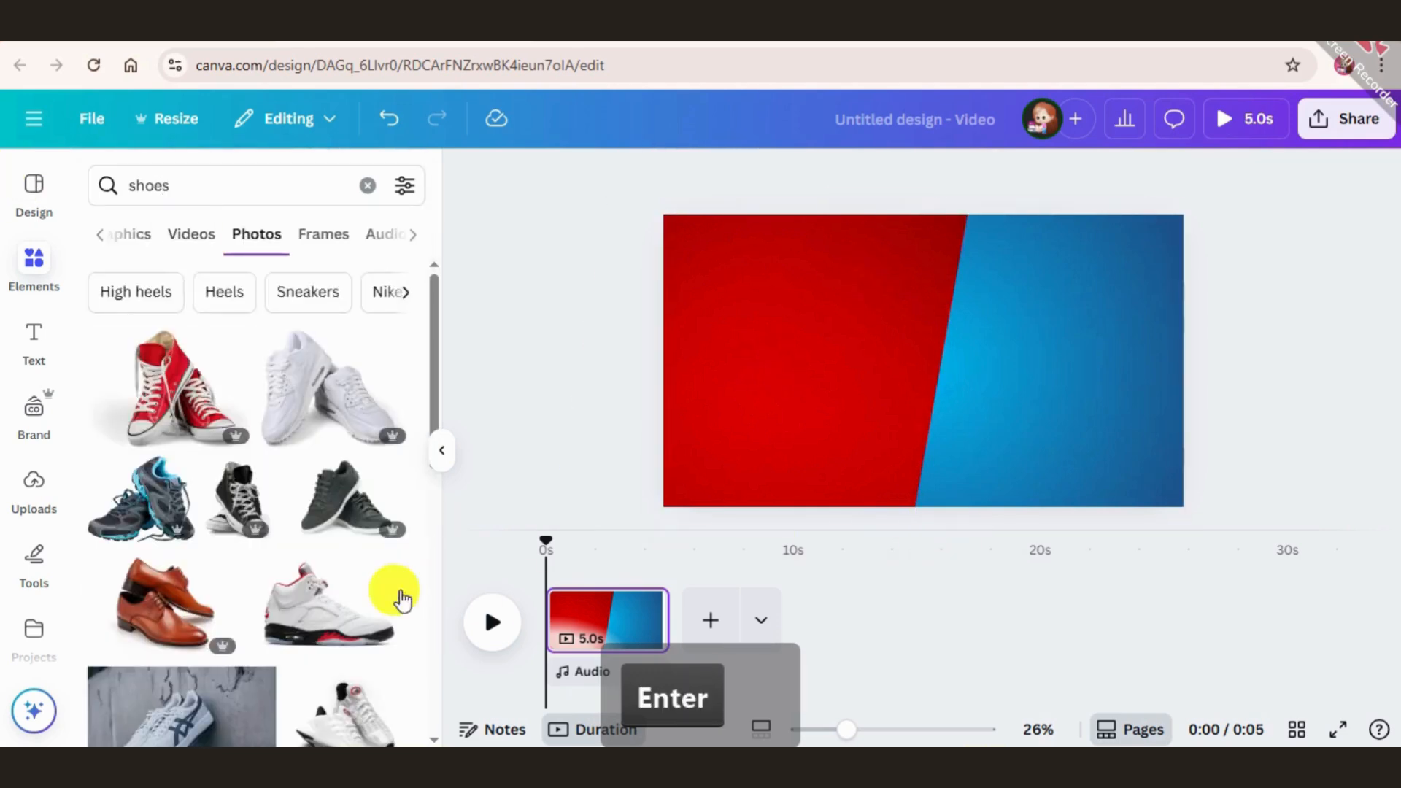
scroll(241, 617, "down", 10)
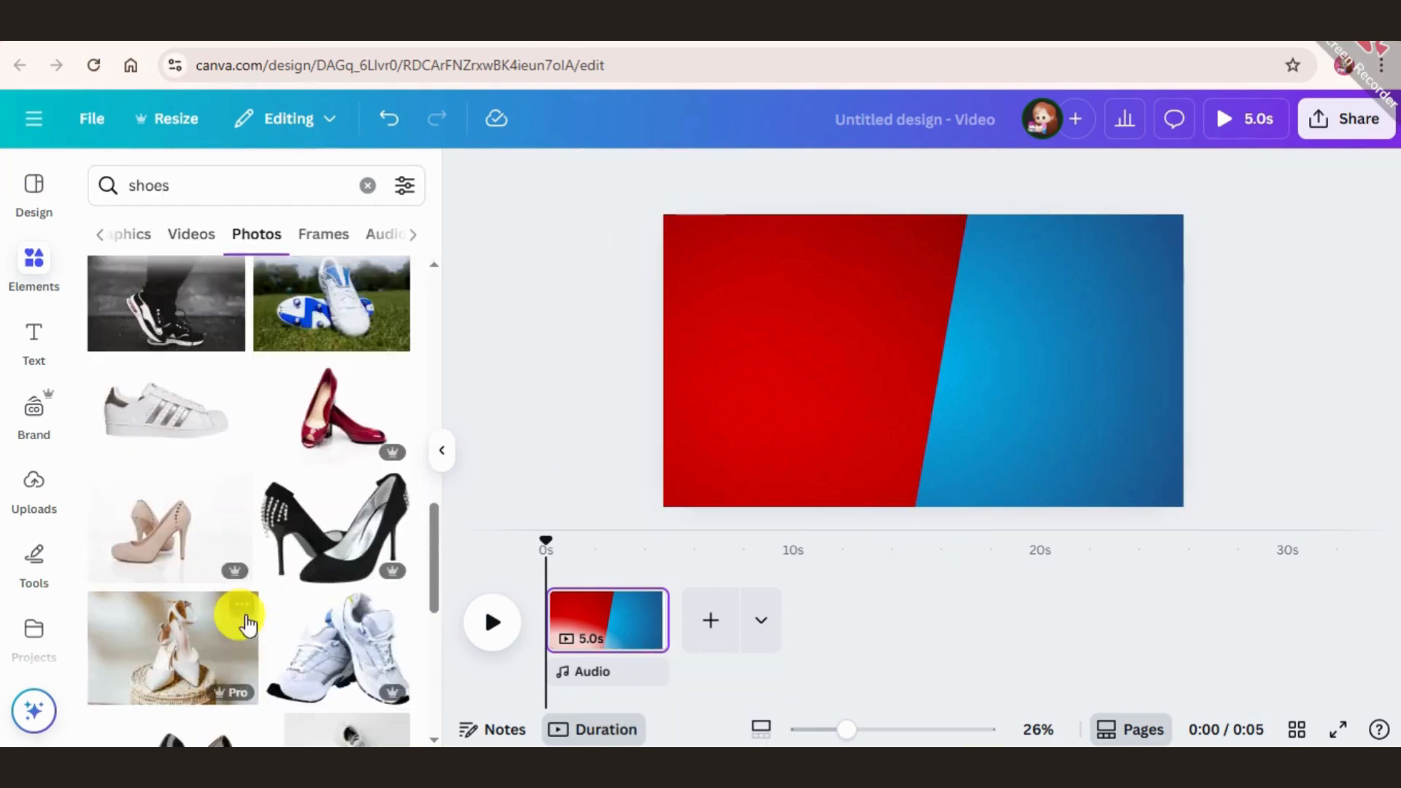
scroll(247, 622, "down", 5)
scroll(252, 624, "up", 3)
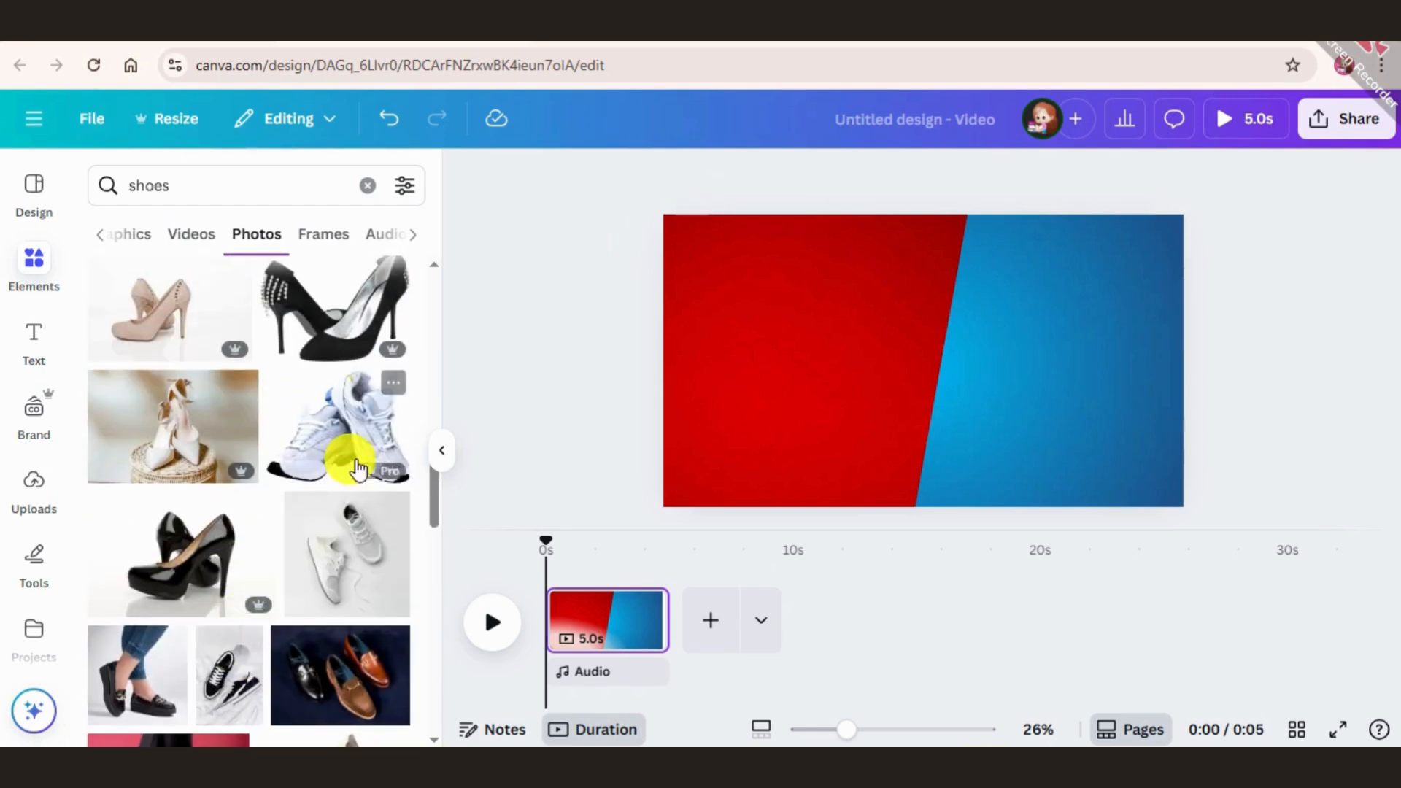
left_click(326, 441)
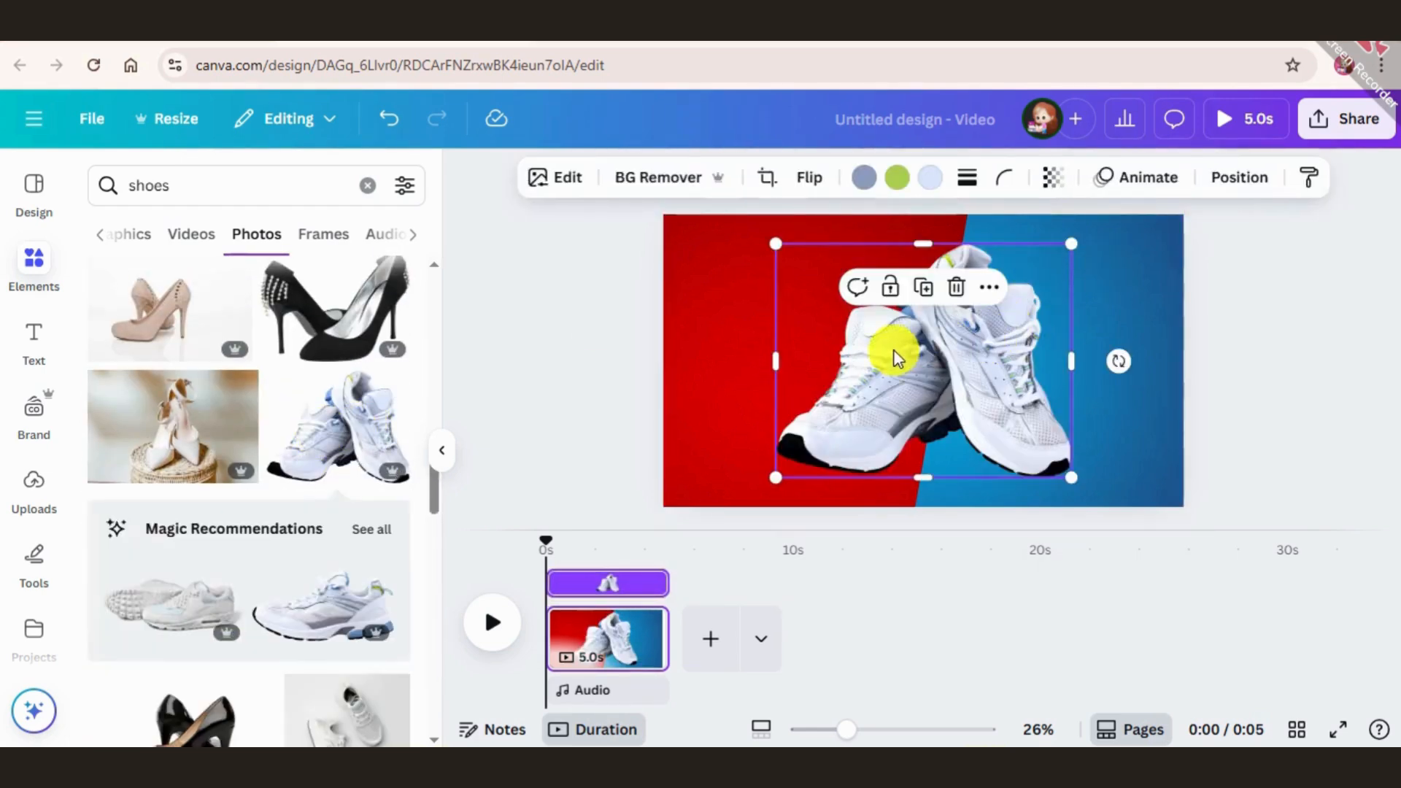
Shrink the shoes slightly, centre them on the page and shift the red photo a little to the right behind them.
left_click_drag(1079, 245, 1032, 260)
left_click_drag(968, 346, 975, 337)
mouse_move(932, 226)
left_mouse_down()
mouse_move(911, 219)
mouse_move(919, 231)
mouse_move(953, 216)
left_mouse_up()
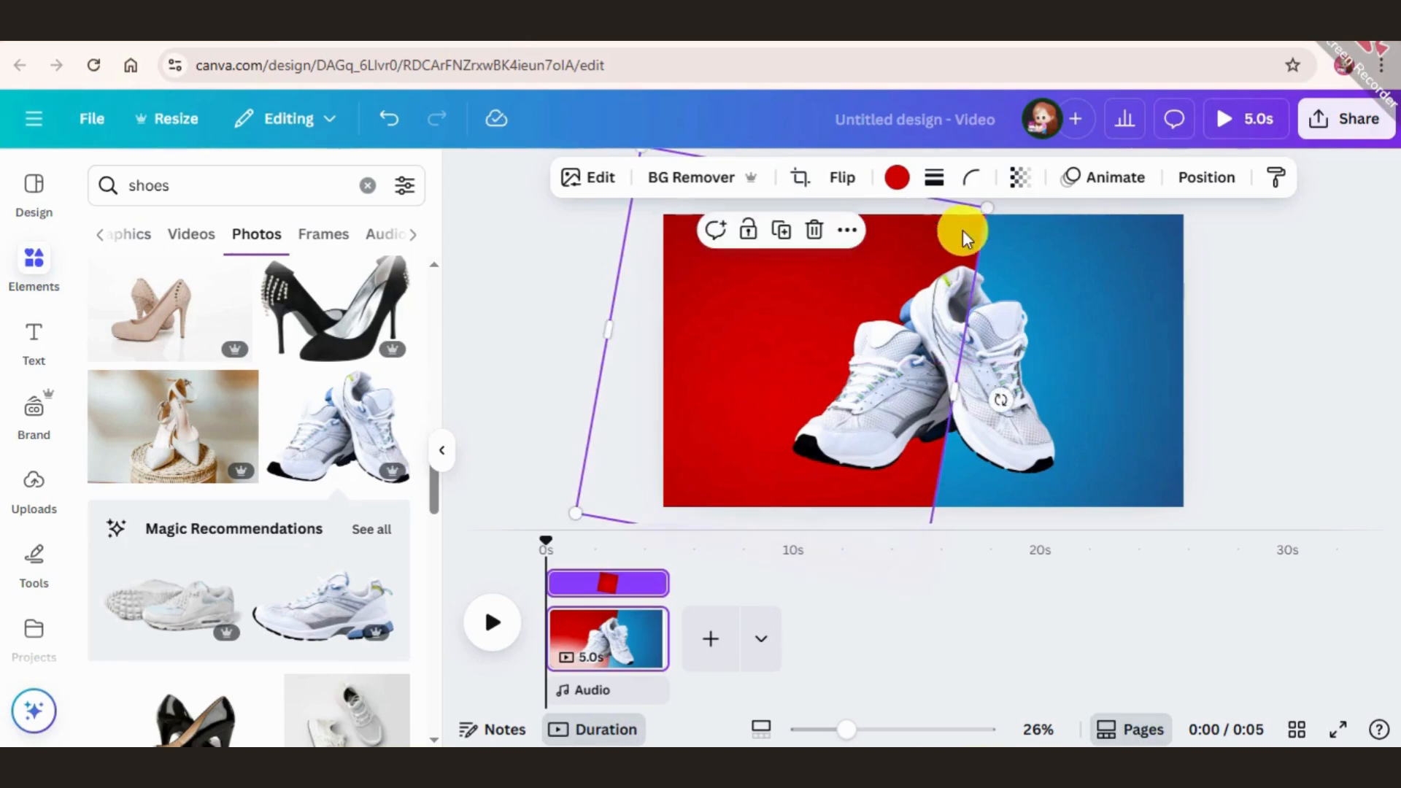
left_click(1292, 292)
Select the shoes and the red photo together and move both slightly to the left.
left_click(976, 329)
key("shift")
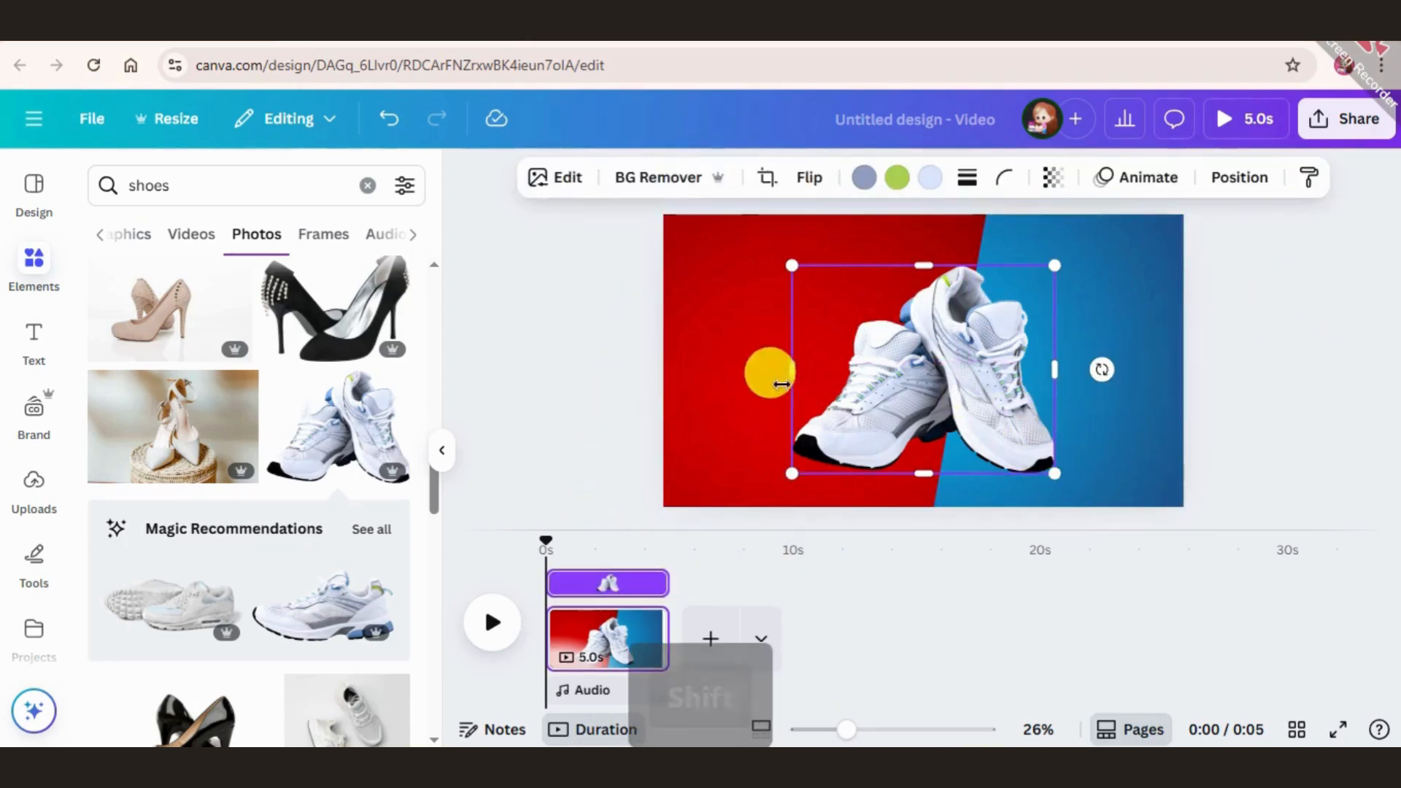
left_click(781, 385, "shift")
left_click_drag(1013, 388, 991, 392)
left_click(1217, 257)
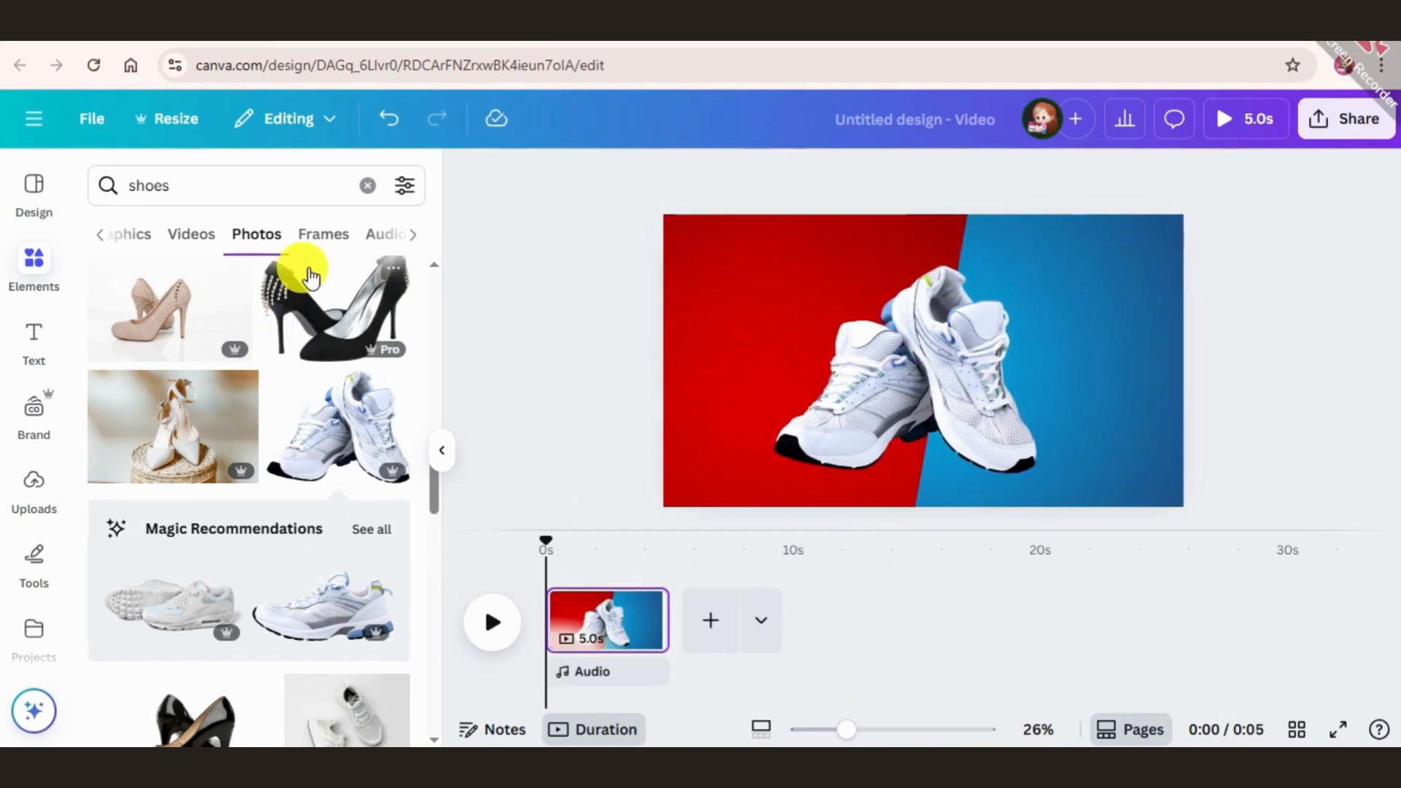
Slide the shoes off the page's right edge and the red photo off its left edge, leaving a sliver of each showing.
left_click(908, 353)
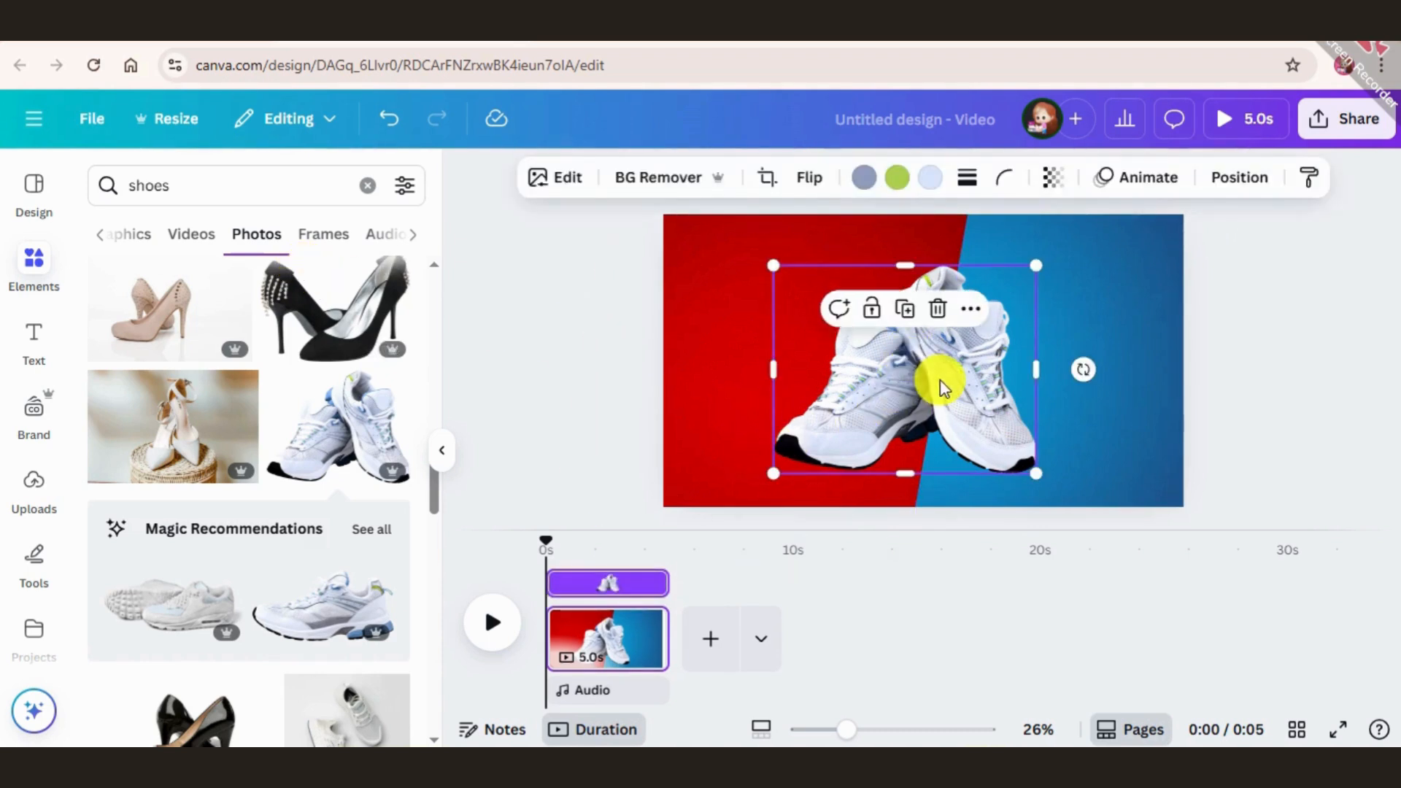
left_click_drag(939, 375, 1348, 374)
key("shift")
left_click(795, 393)
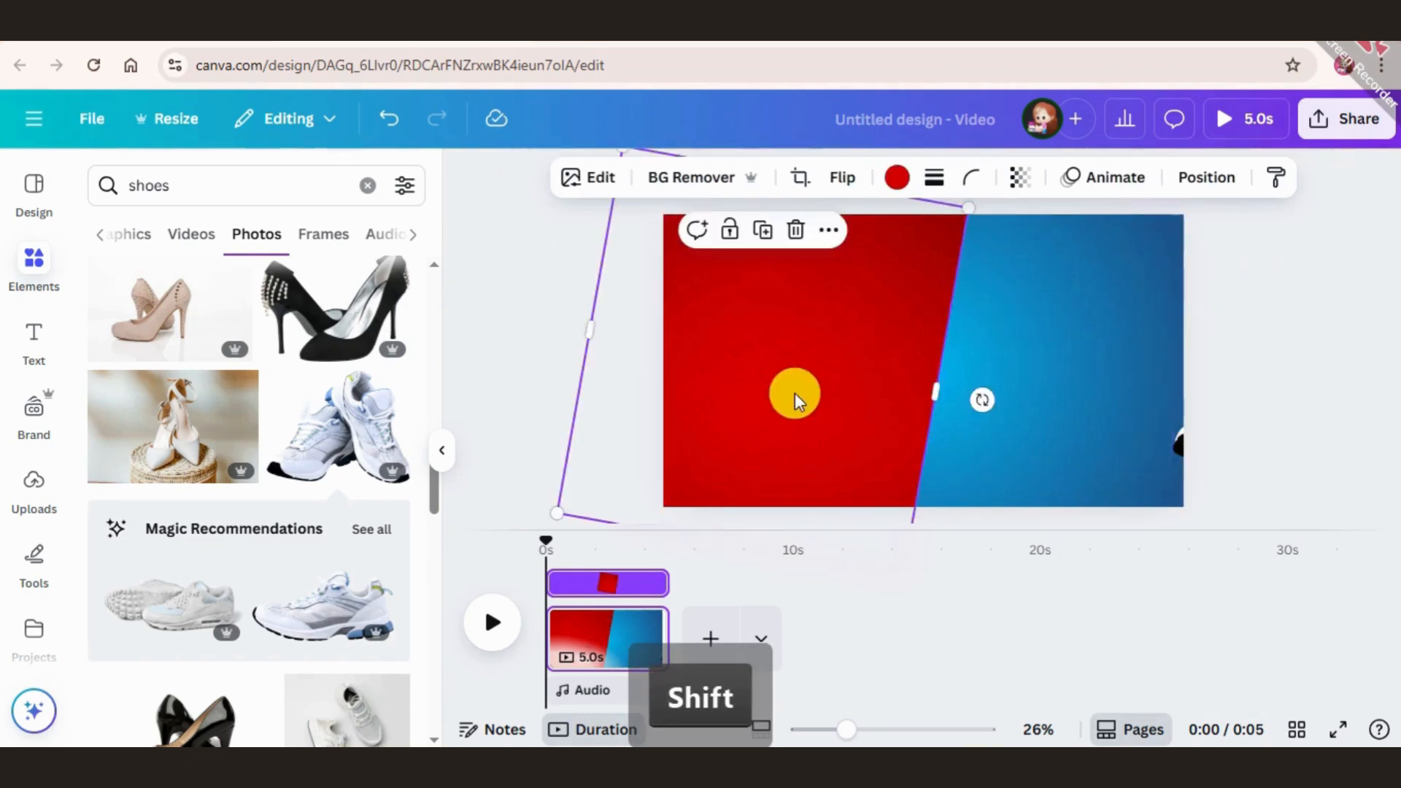
left_click_drag(829, 385, 537, 369)
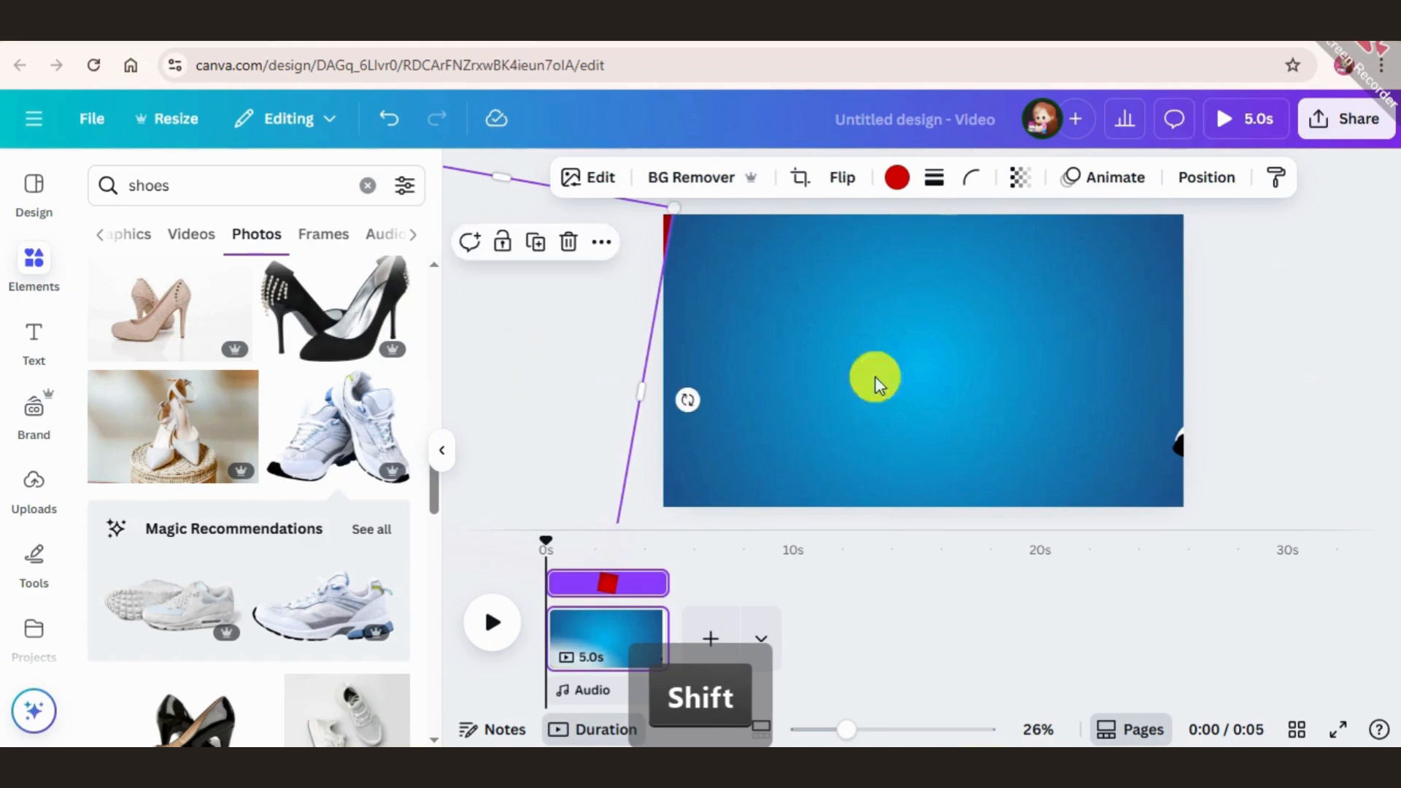
left_click(1355, 260)
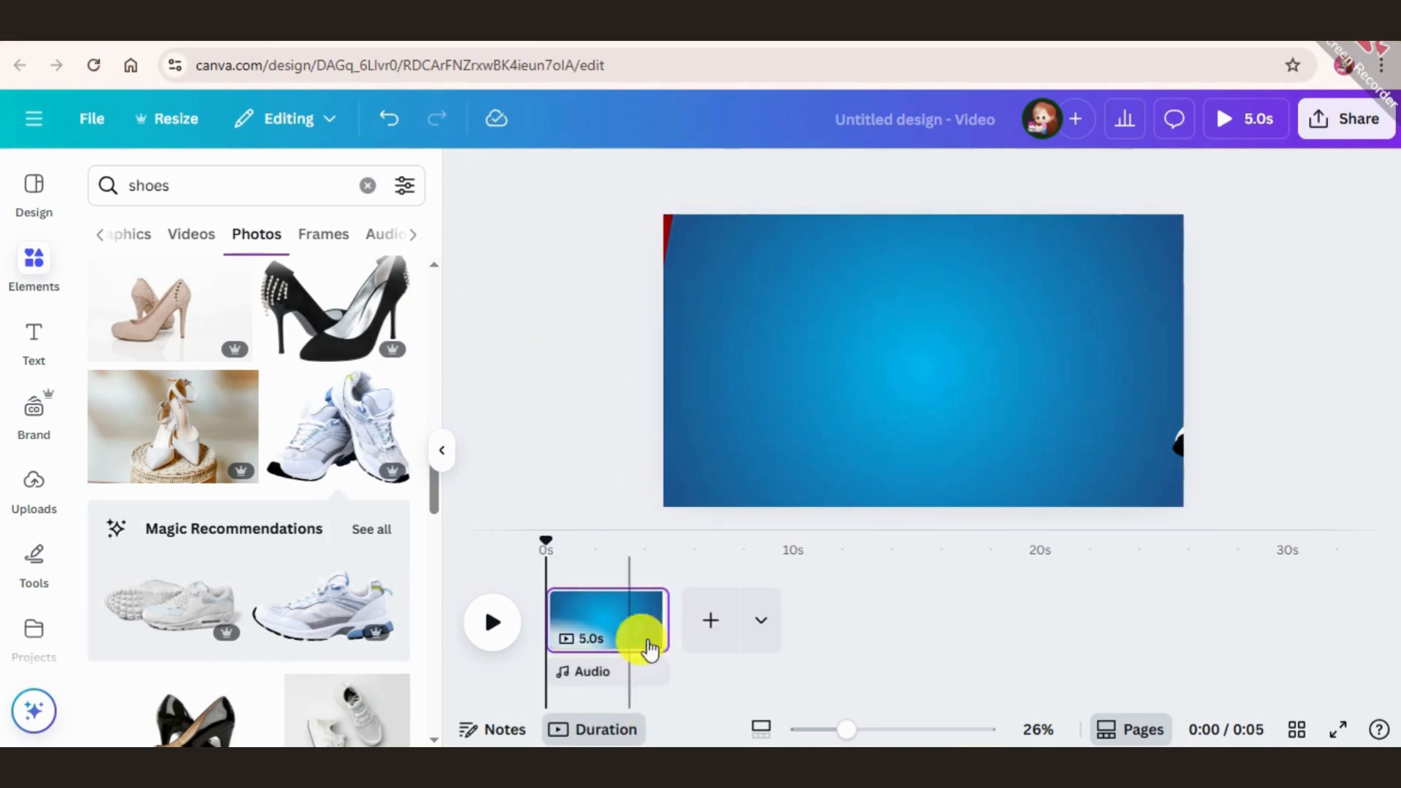
Shorten the page's duration to 3.0 seconds and duplicate the page.
left_click_drag(608, 608, 582, 608)
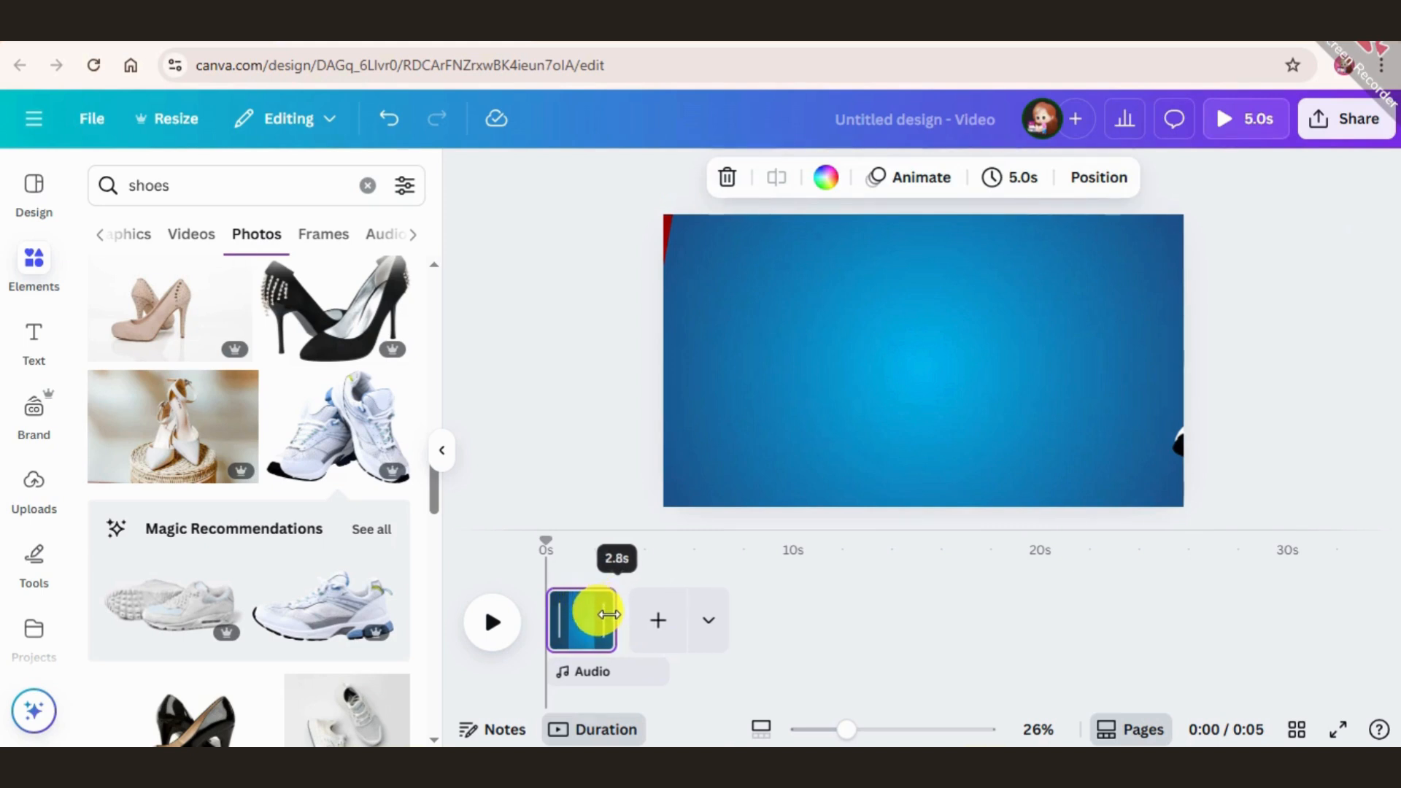
left_click_drag(613, 615, 612, 613)
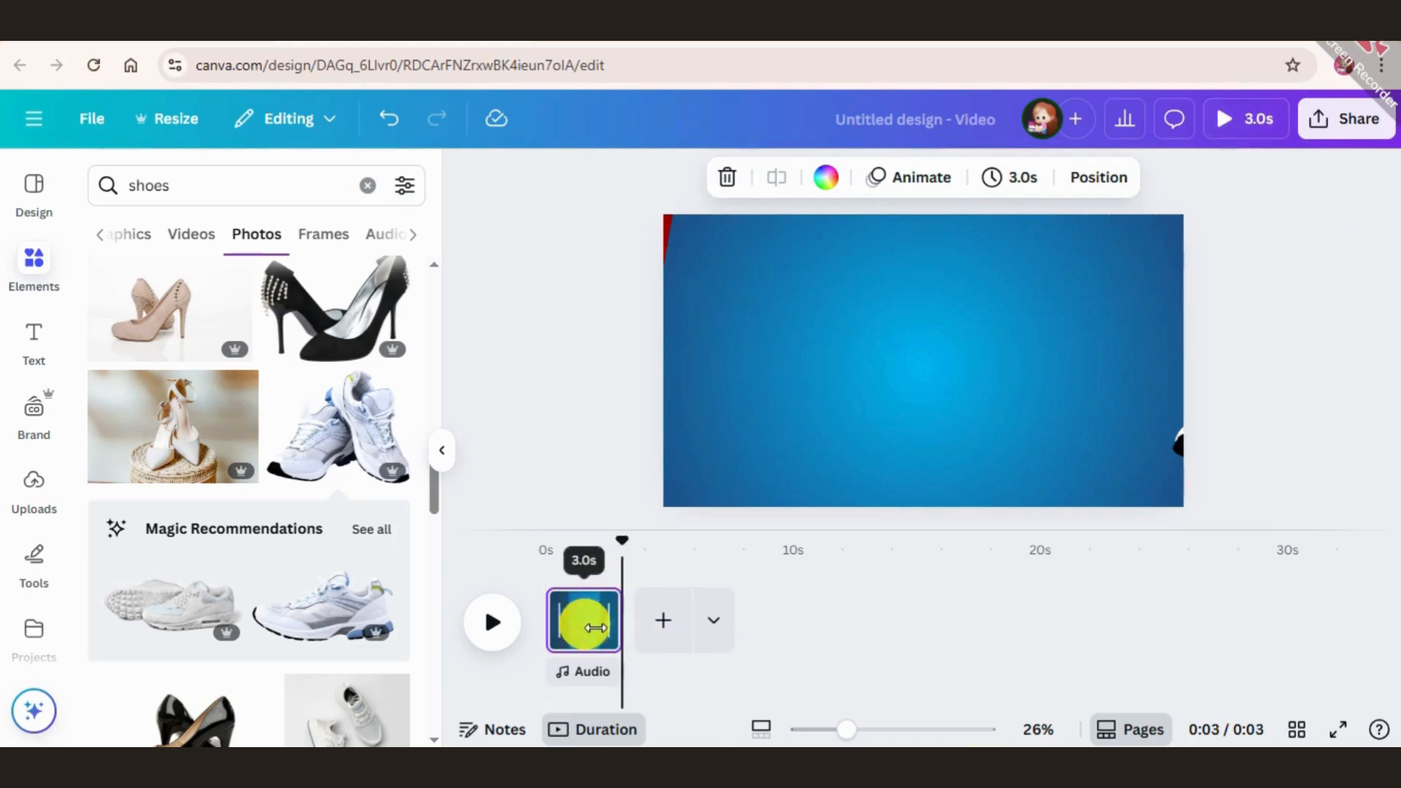
right_click(595, 628)
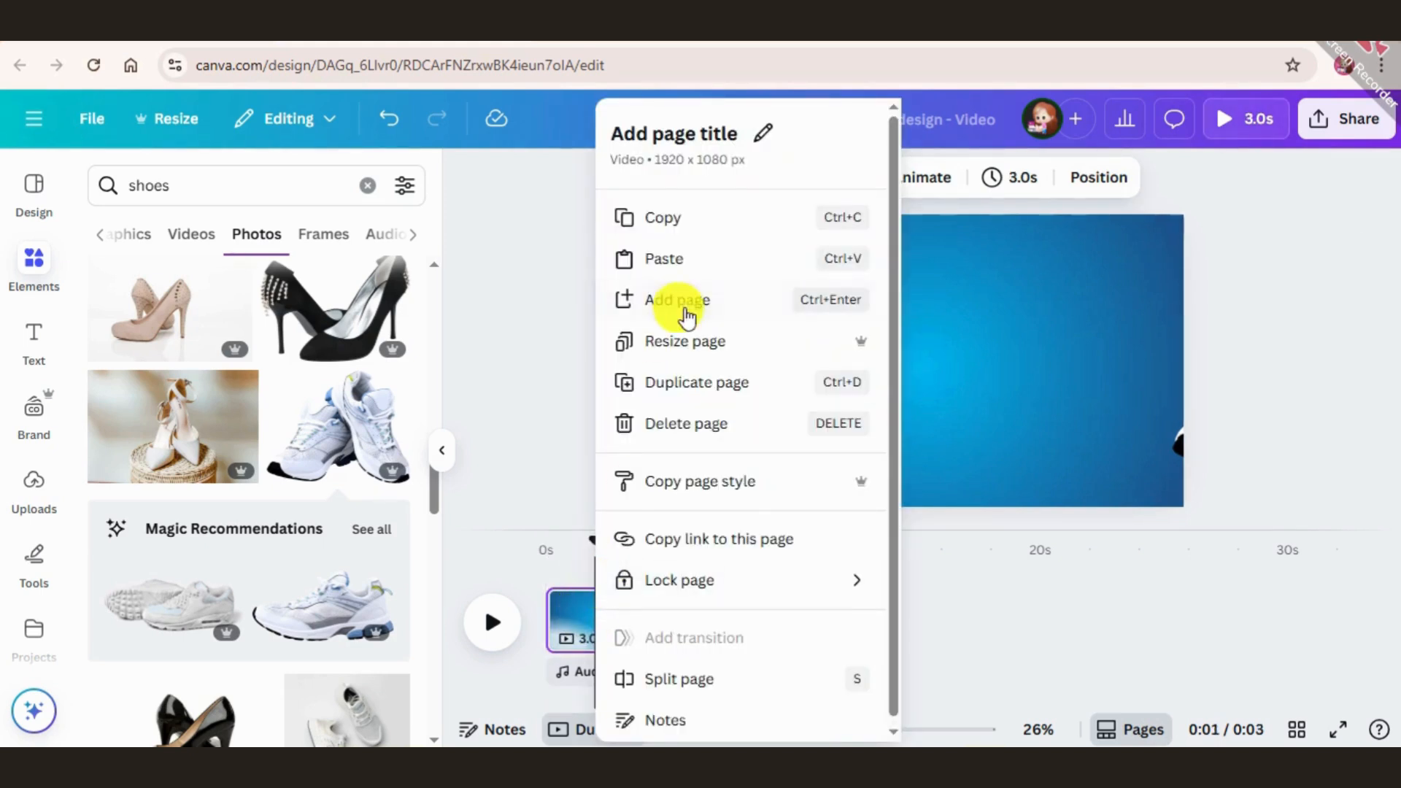
left_click(708, 379)
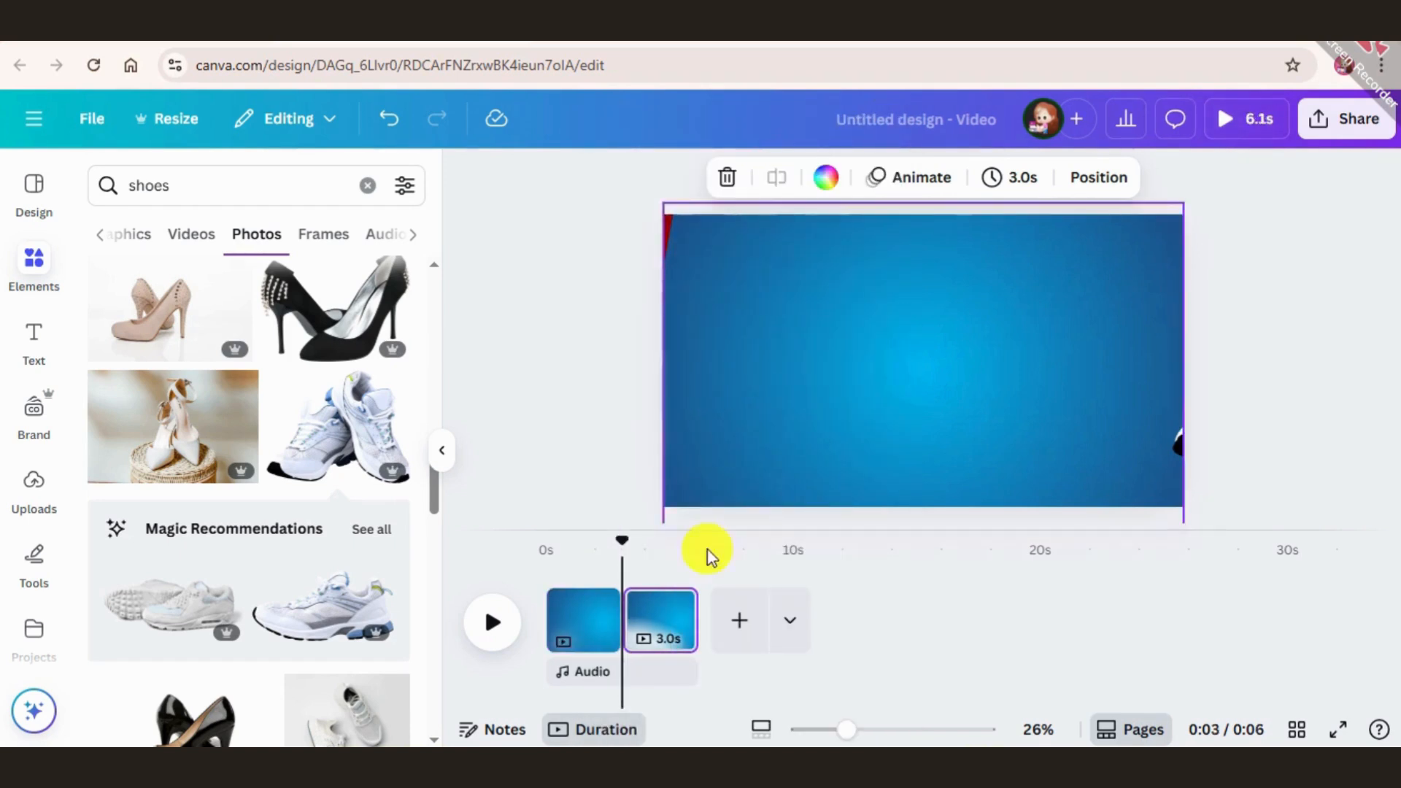
left_click(626, 641)
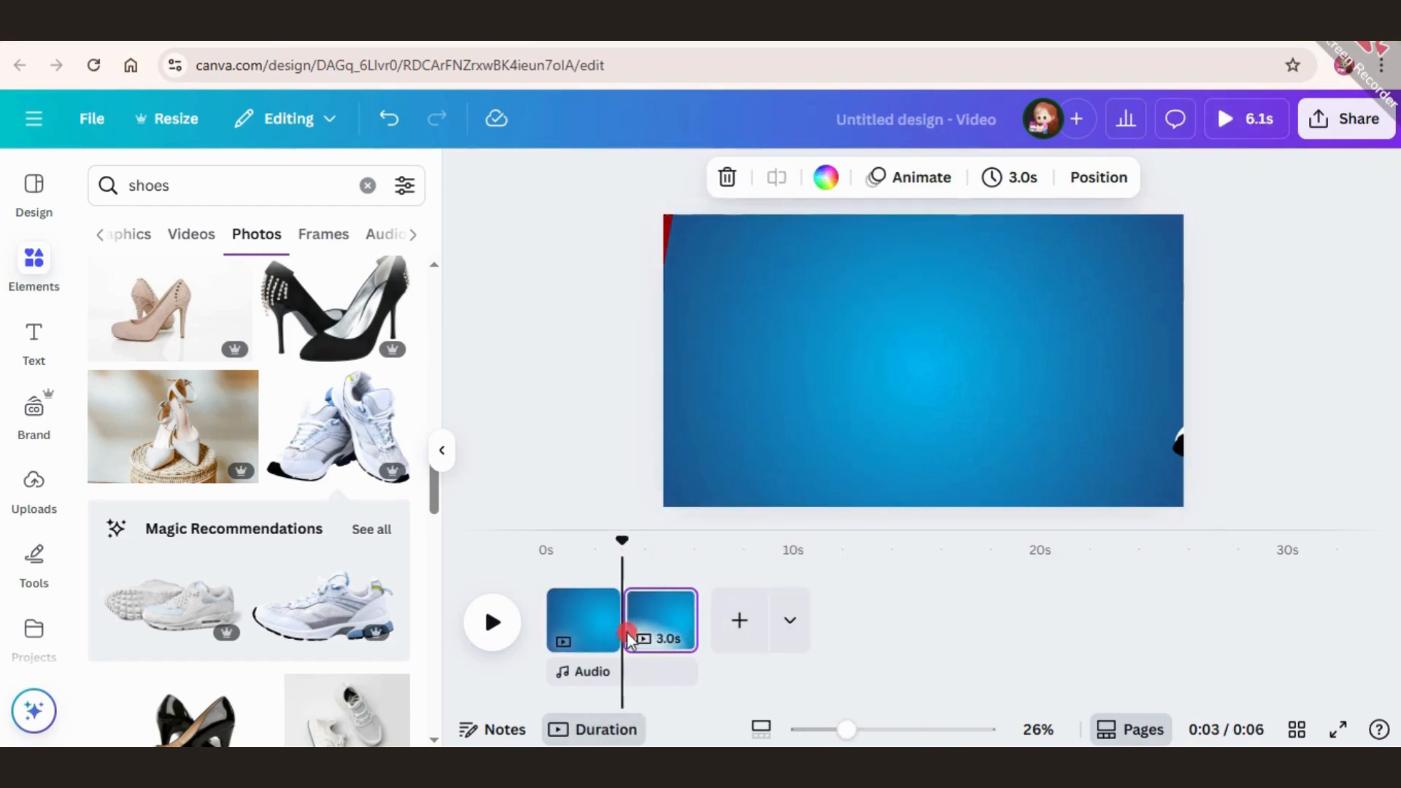
left_click(668, 233)
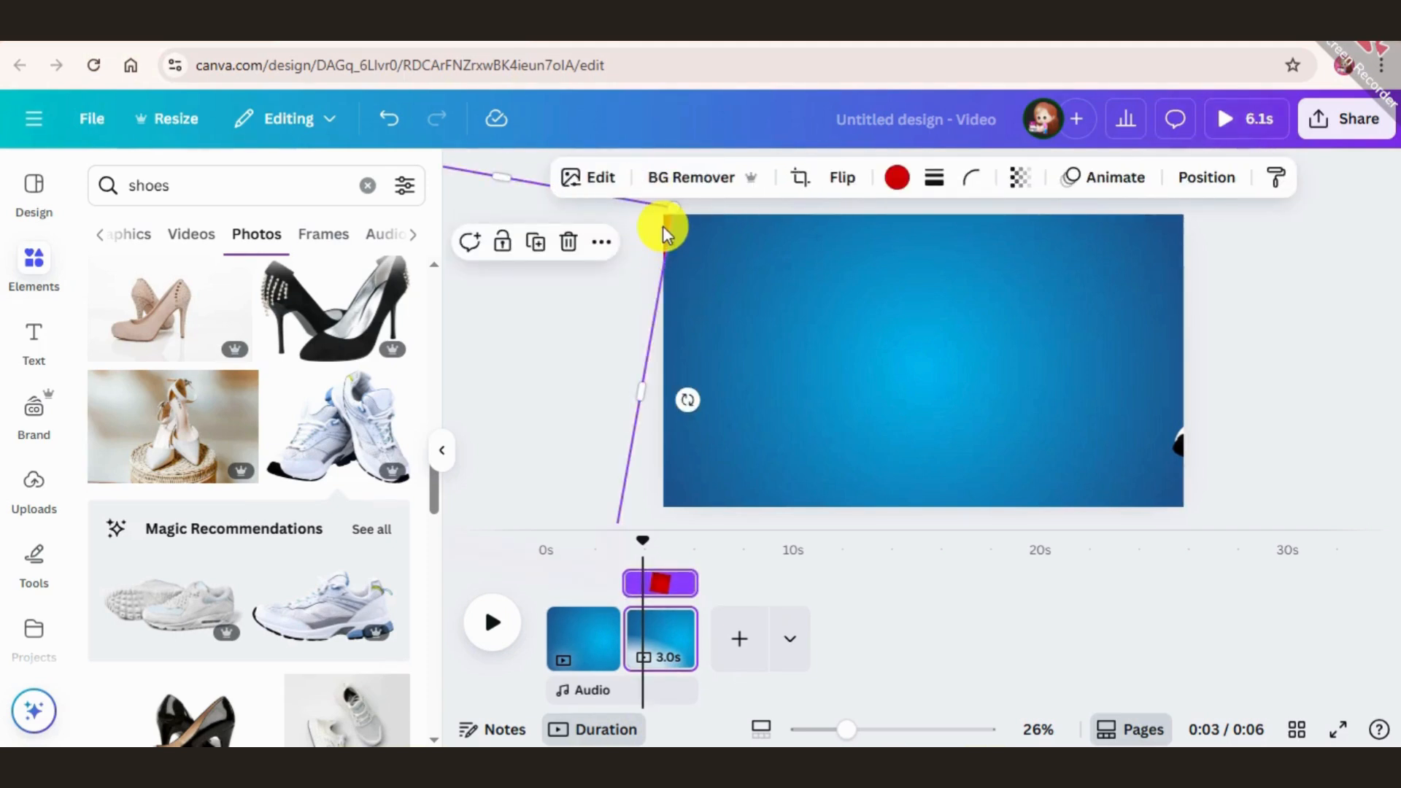
left_click_drag(664, 234, 953, 222)
key("ctrl+z")
key("ctrl+z")
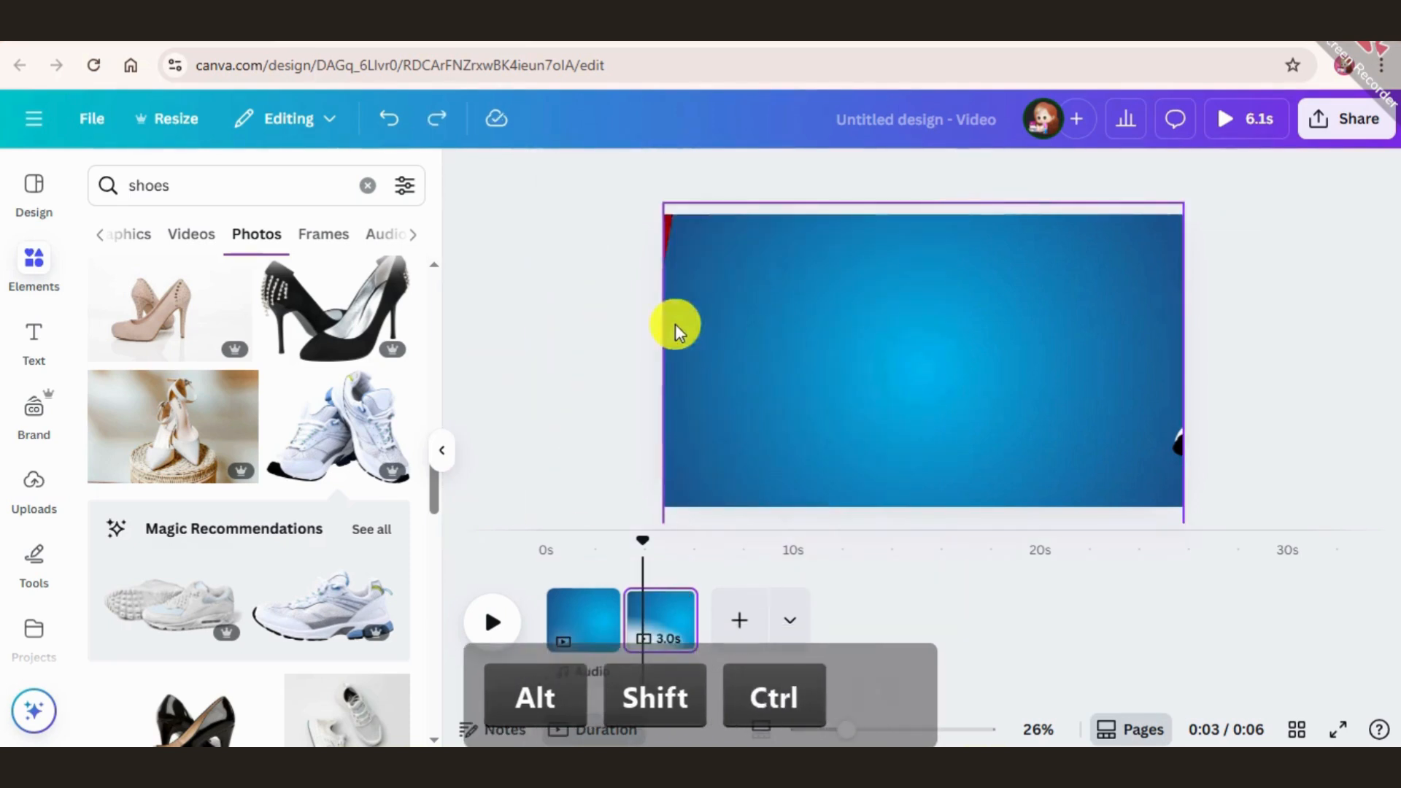
On the second page, slide the red photo back over the left part and the shoes back to the centre.
left_click(666, 231)
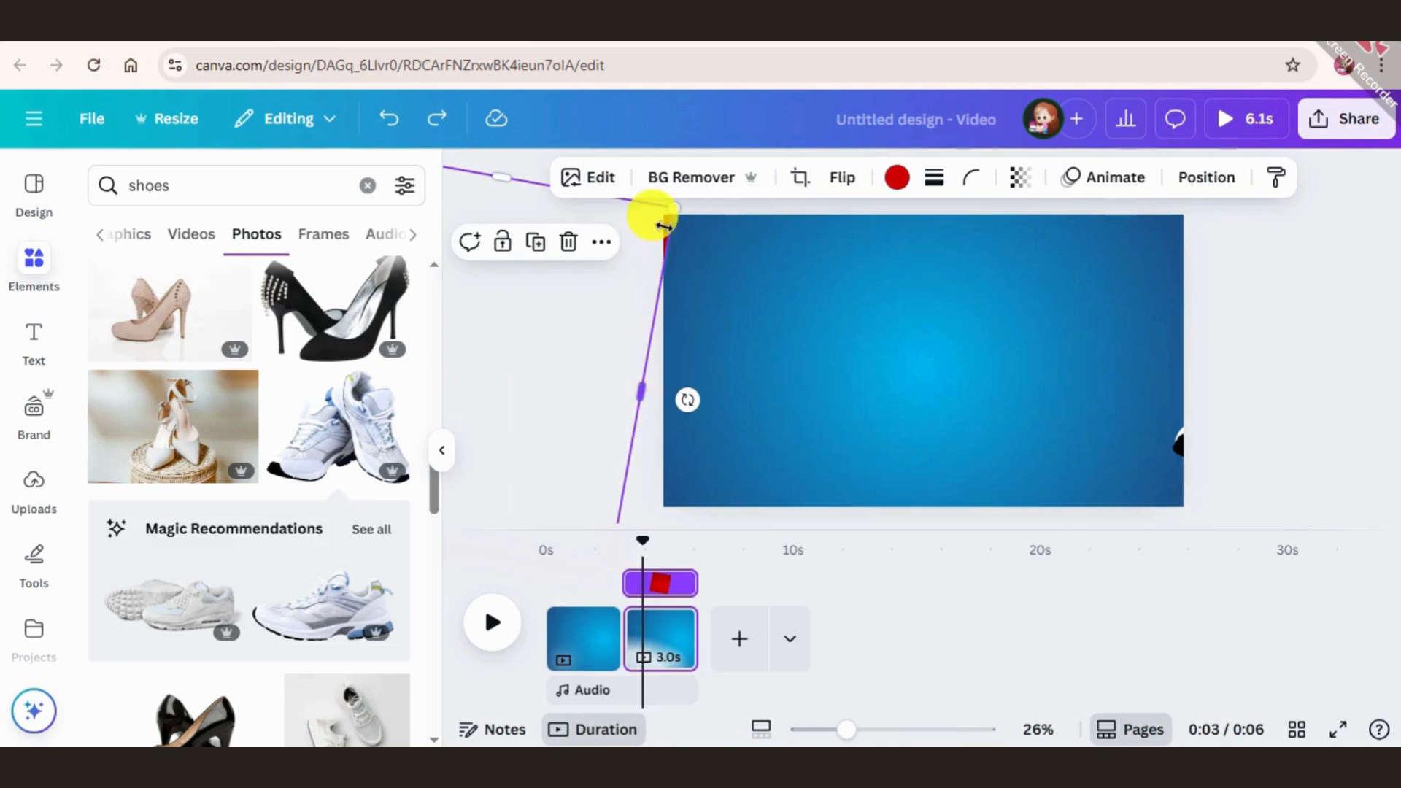
left_click_drag(665, 231, 954, 212)
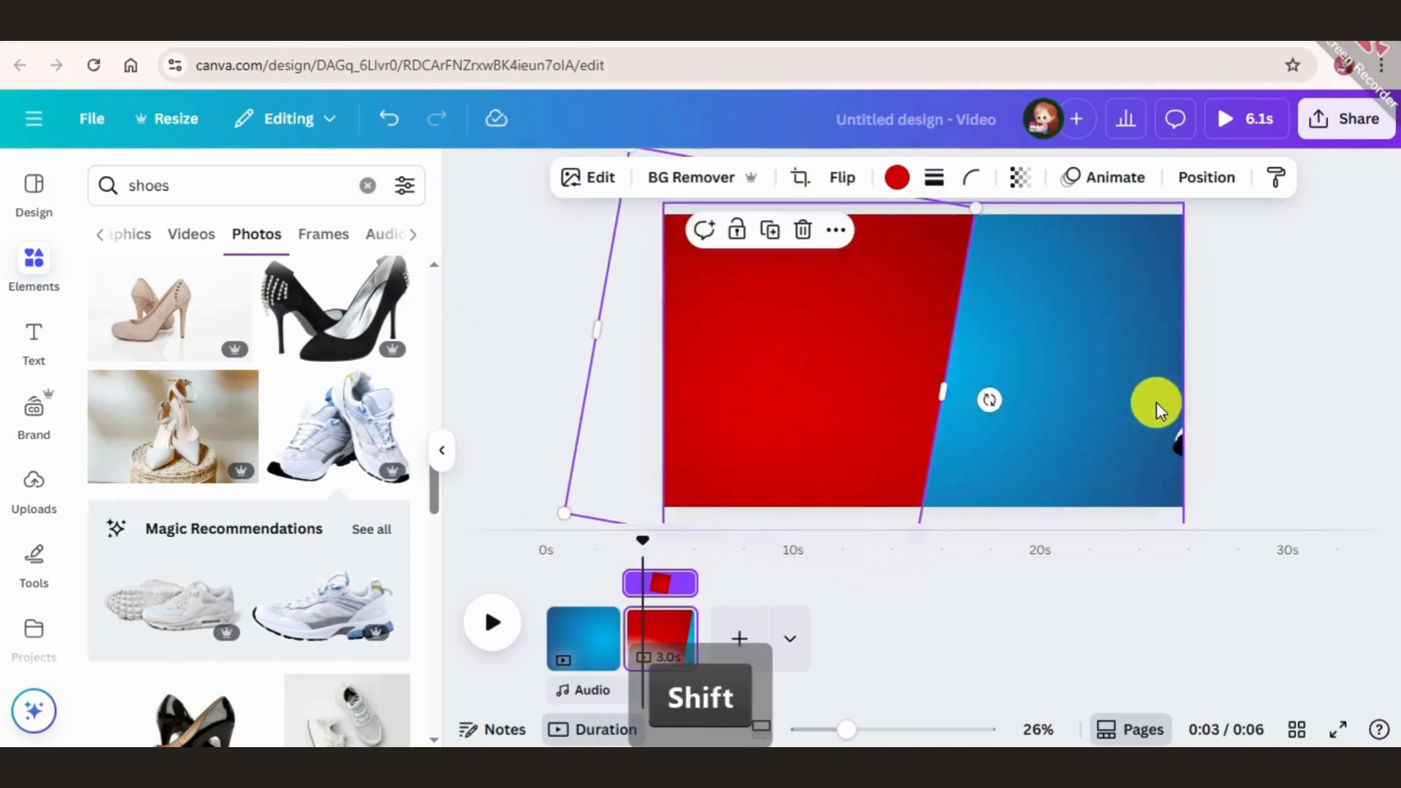
left_click(1181, 435)
left_click_drag(1181, 435, 773, 405)
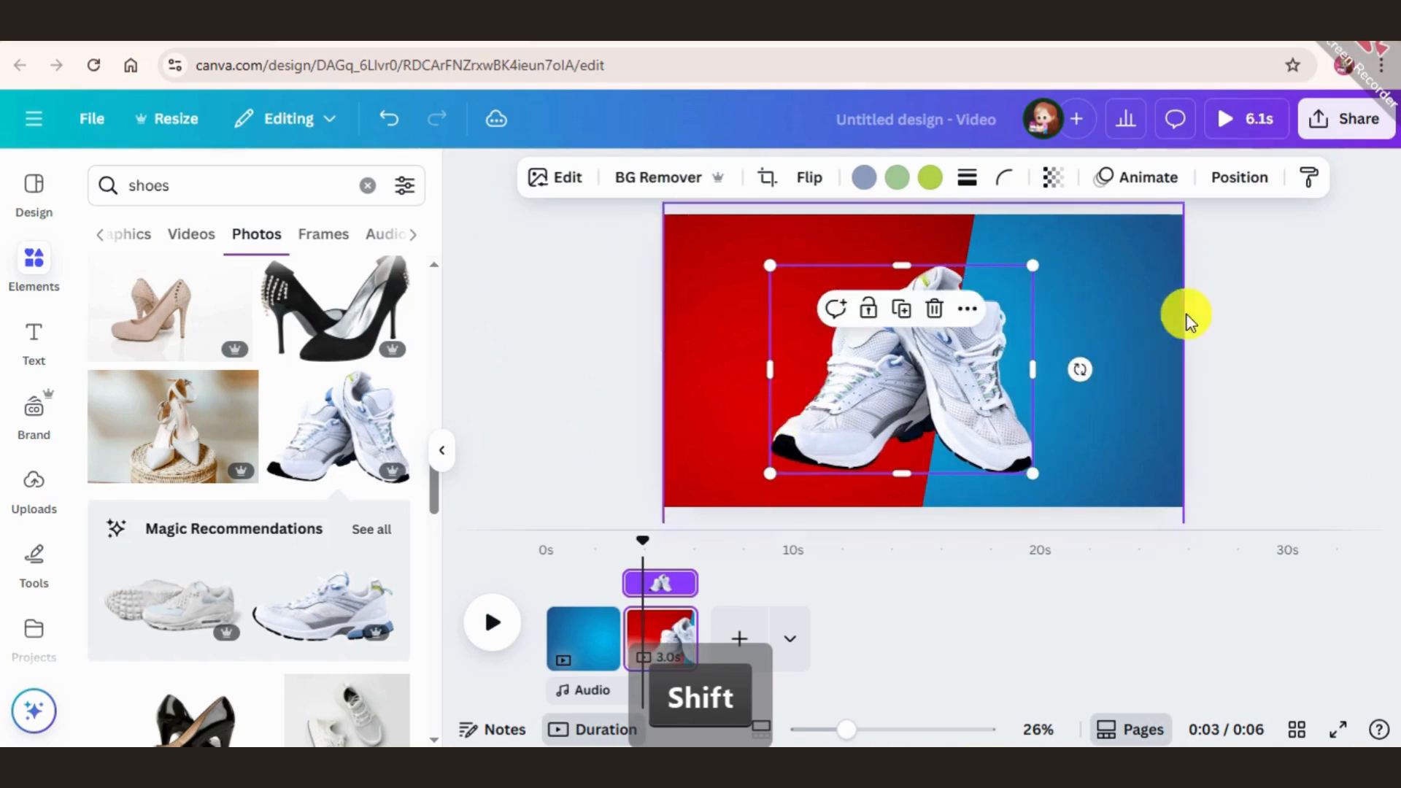
left_click(1294, 315)
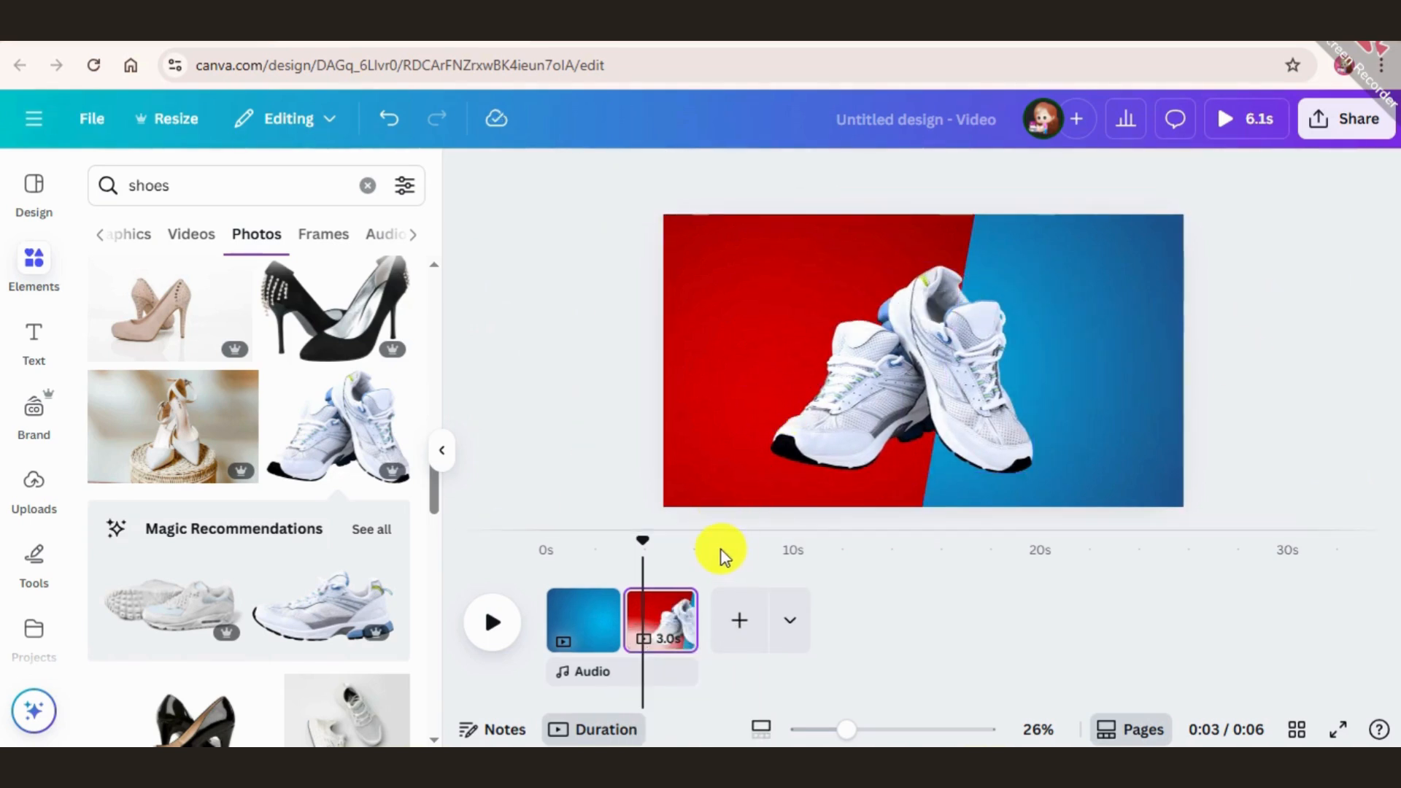
Add a heading reading "limited Offer" on two lines and place it over the red panel's upper area.
left_click(19, 361)
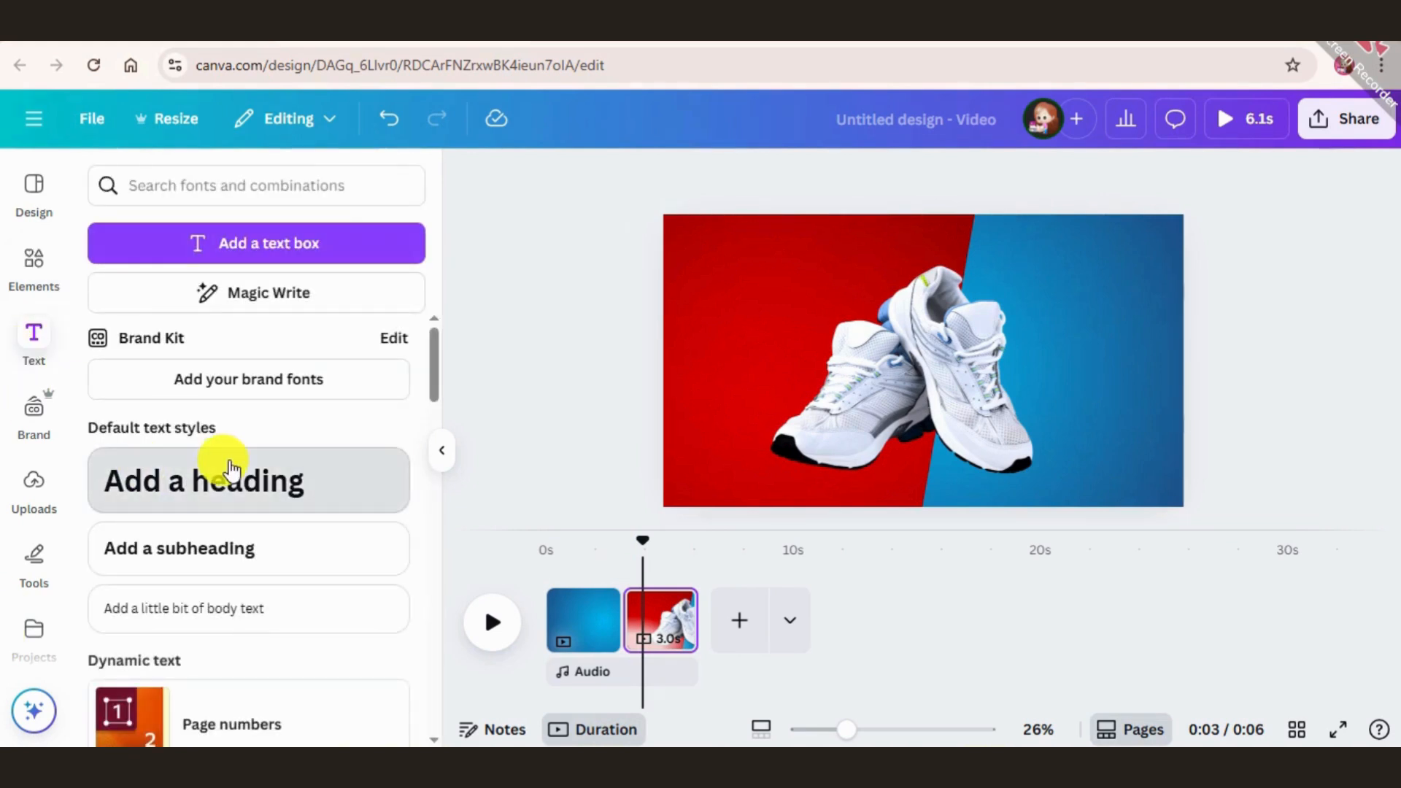
left_click(230, 467)
key("BackSpace")
type("l")
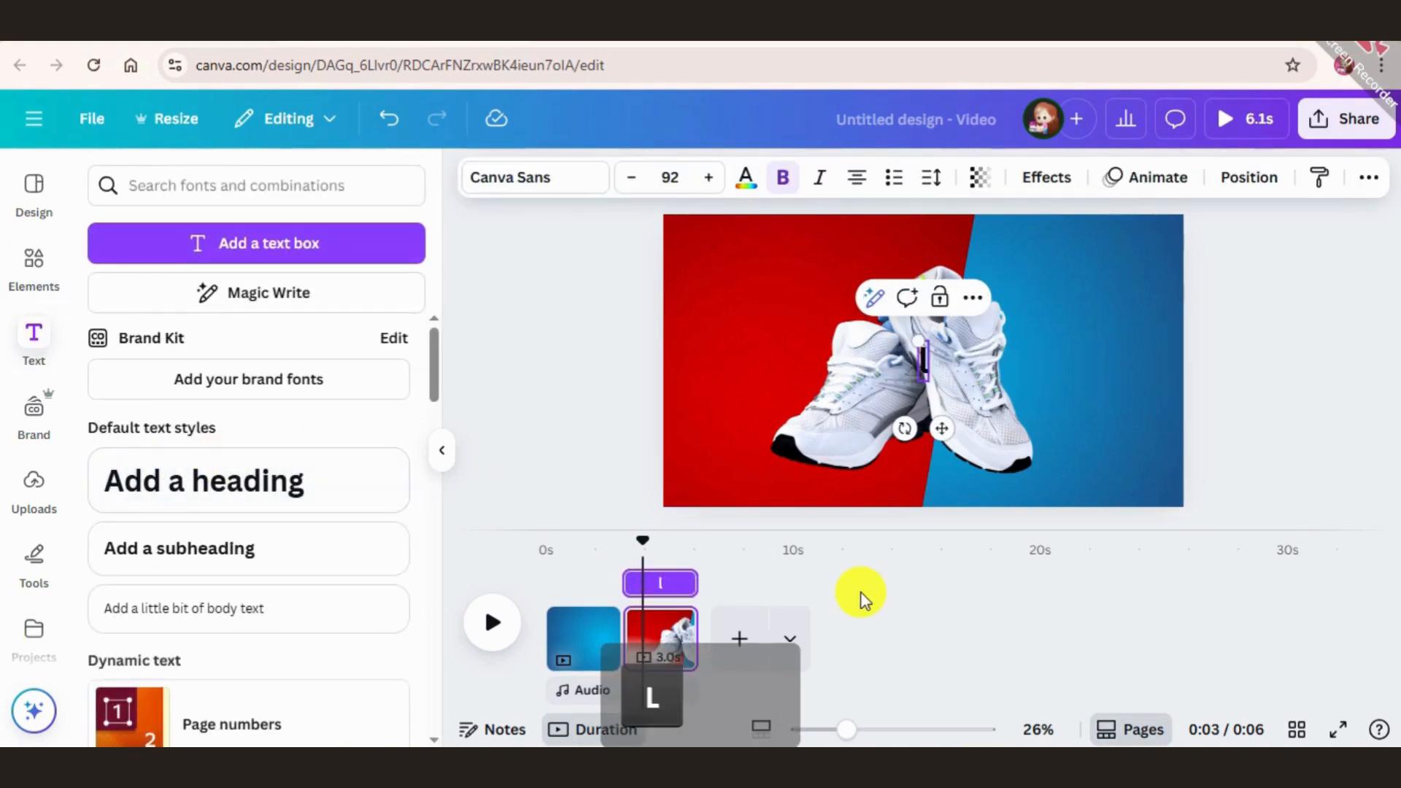
type("imited")
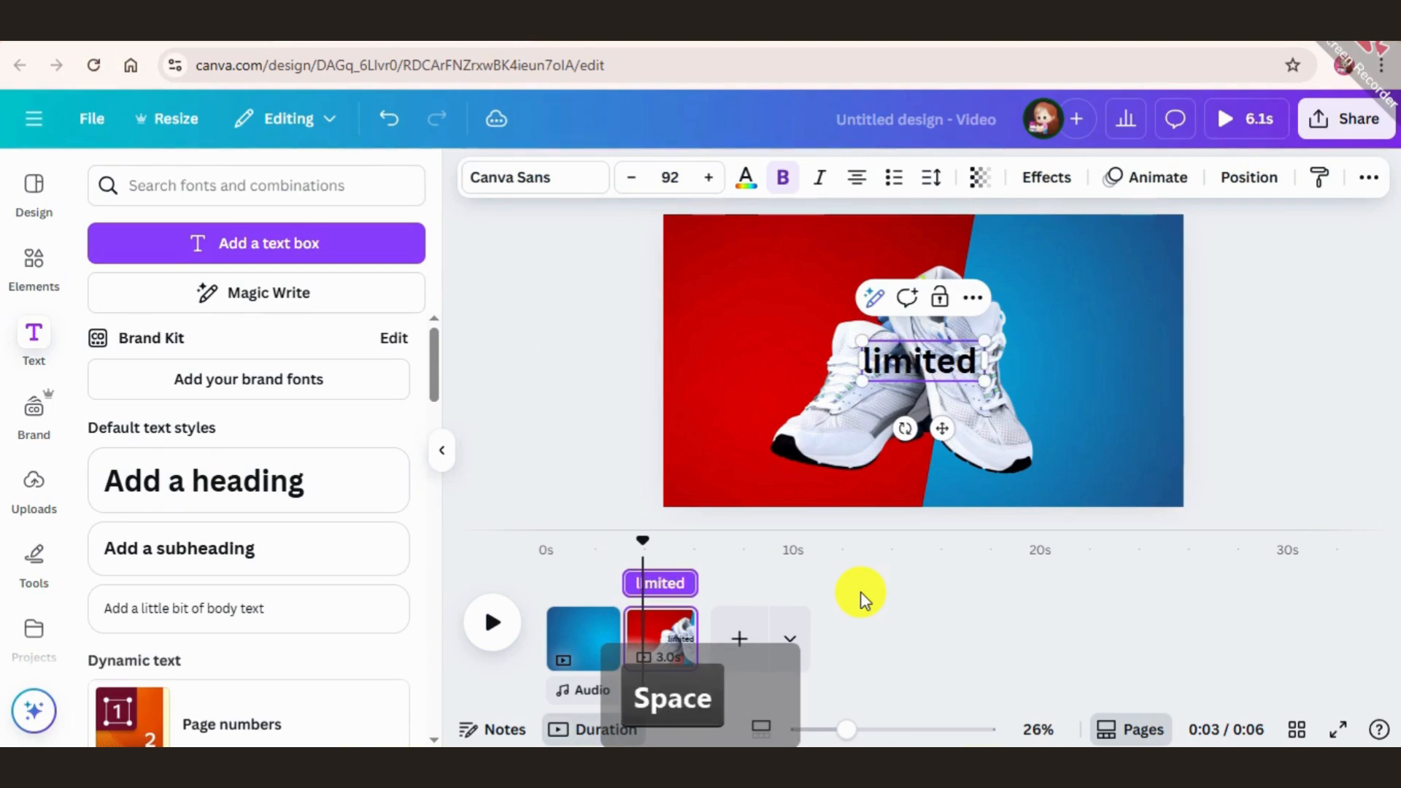
key("BackSpace")
key("Return")
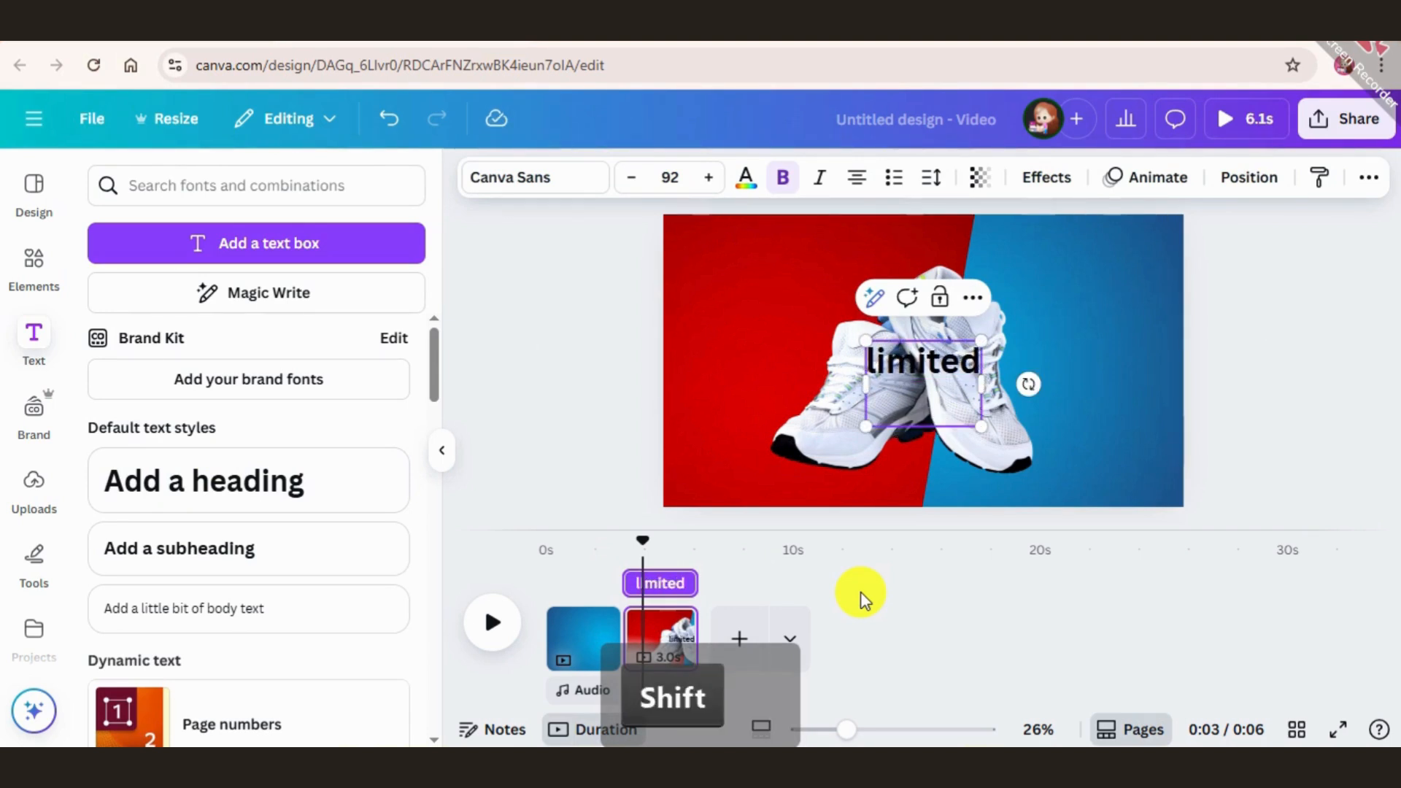
type("Offer")
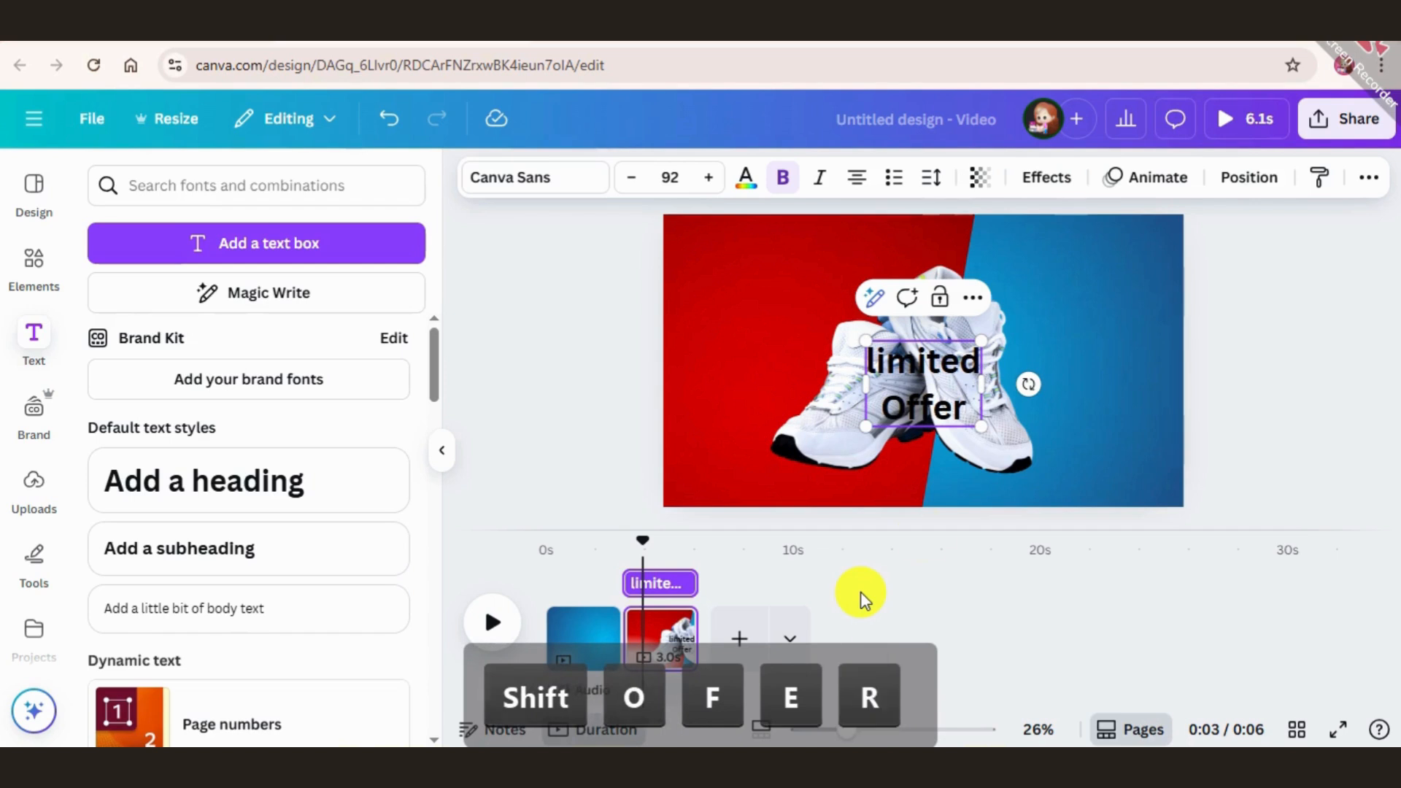
left_click(1127, 383)
left_click_drag(939, 384, 774, 302)
Colour the "limited Offer" heading white and switch it to uppercase.
left_click(745, 177)
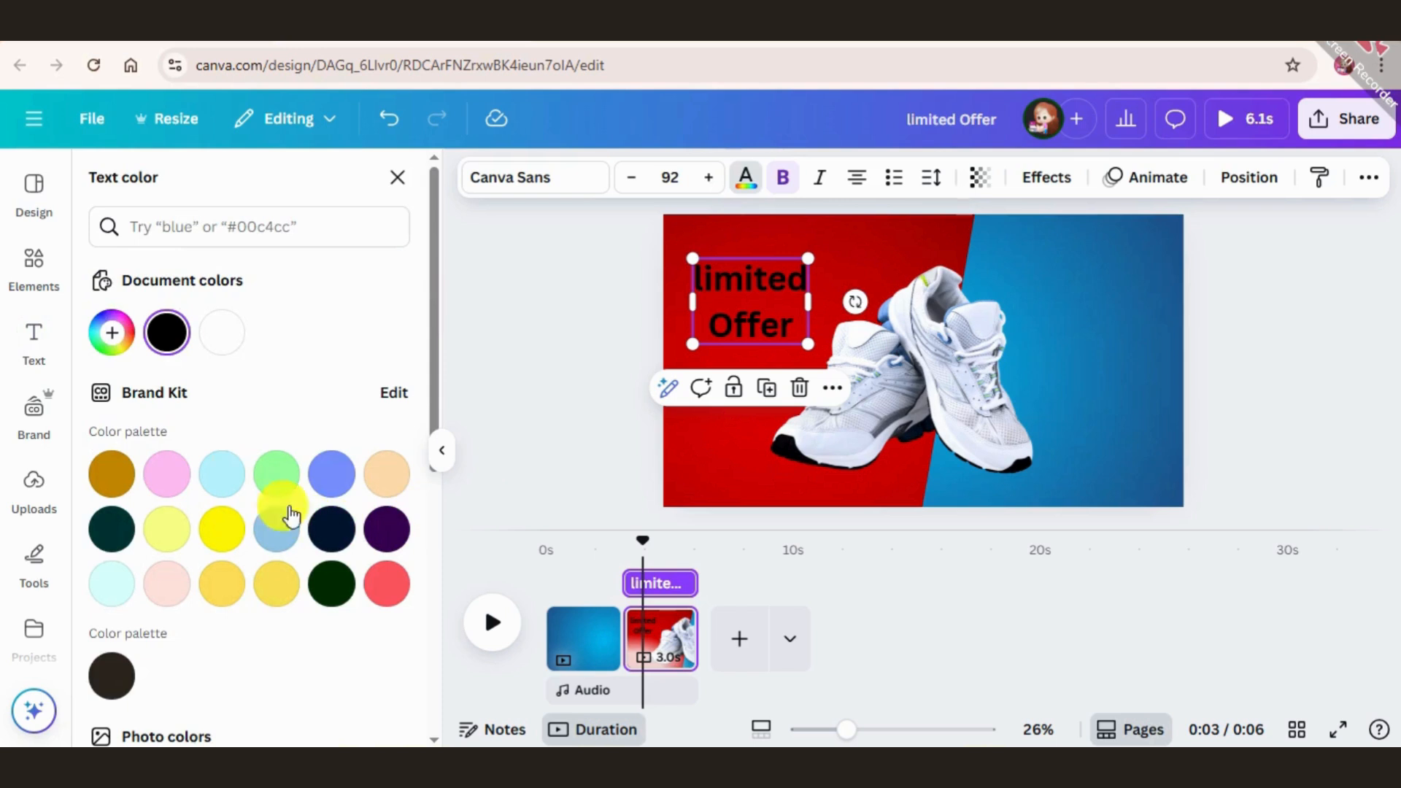
left_click(222, 332)
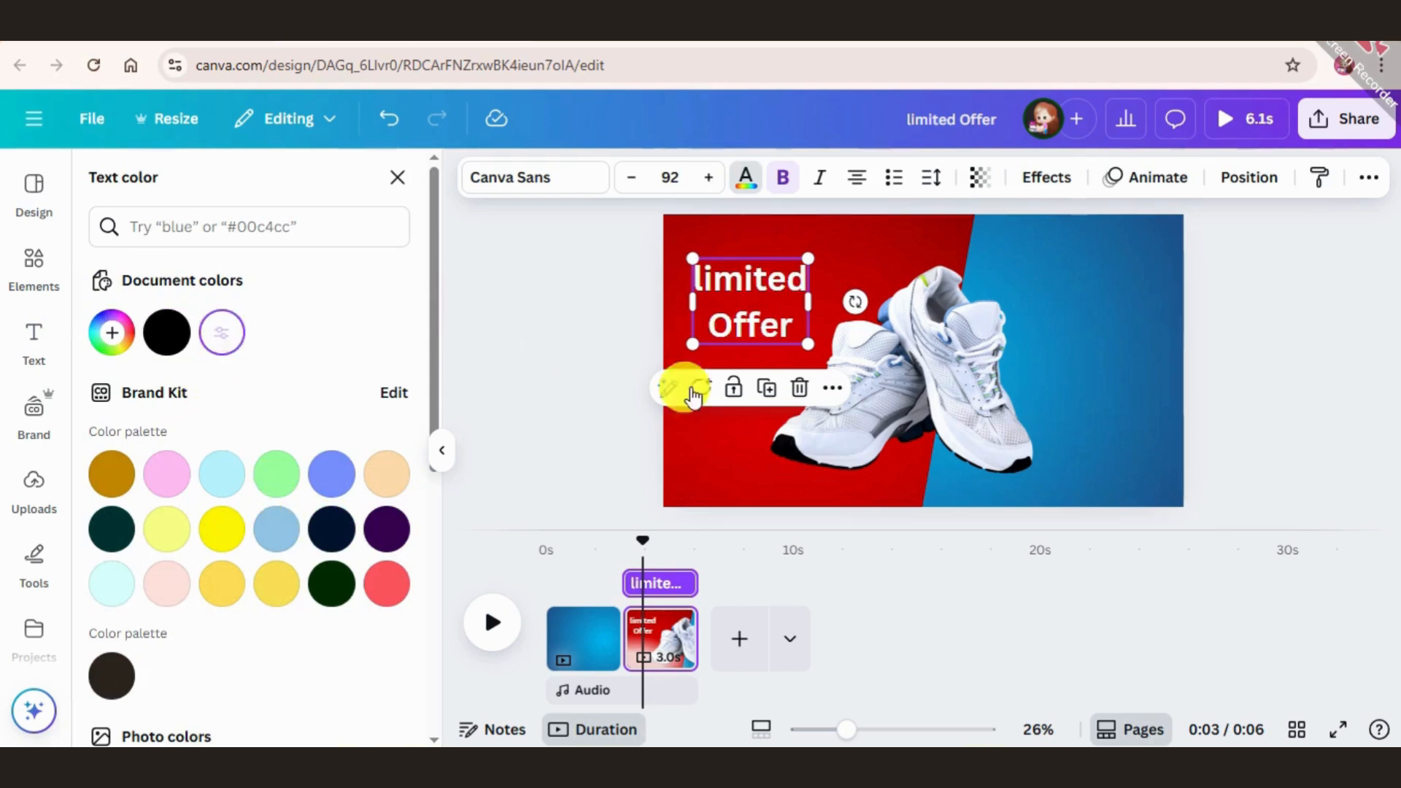
left_click(1368, 177)
left_click(1328, 223)
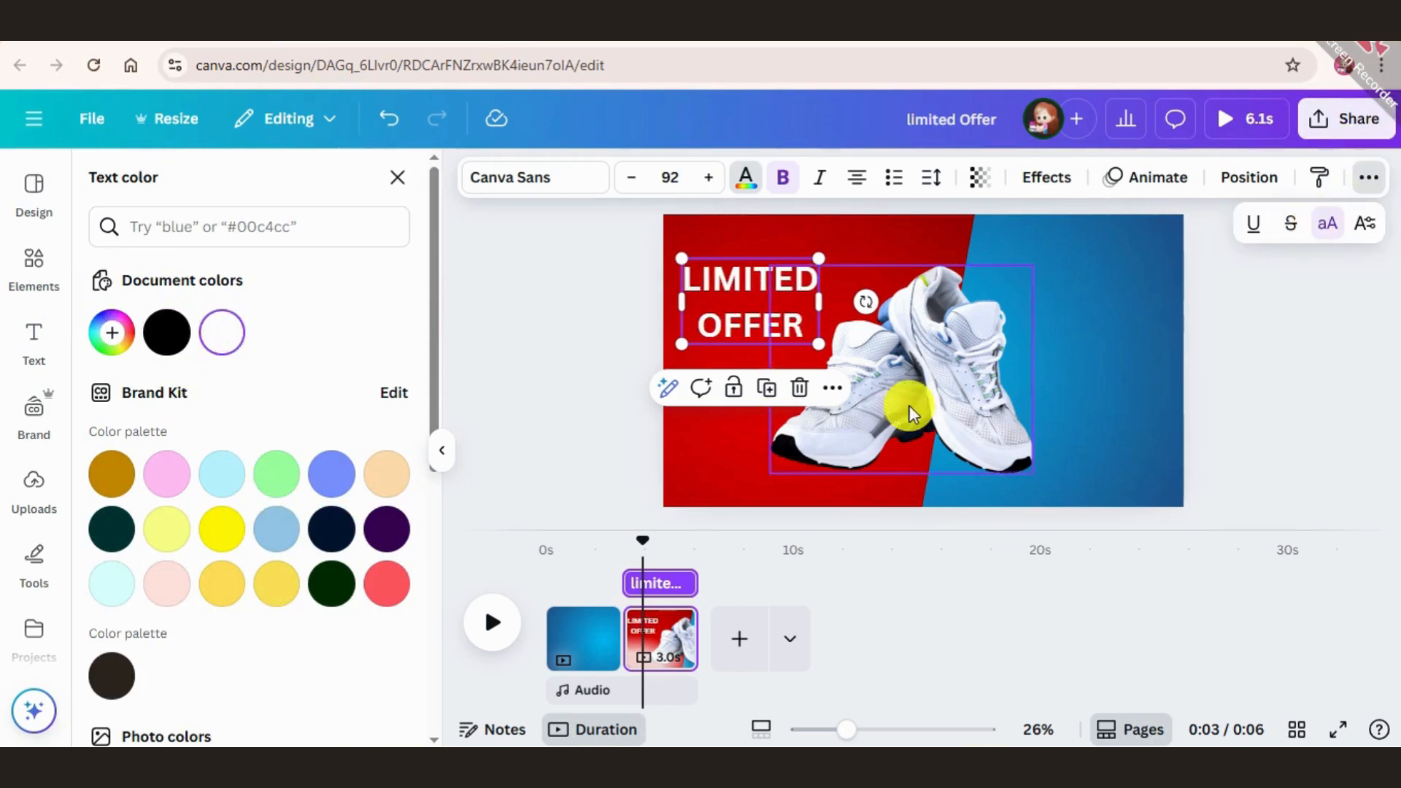
Set the heading's font to Anton and tighten its line spacing to about 1.16.
left_click(557, 178)
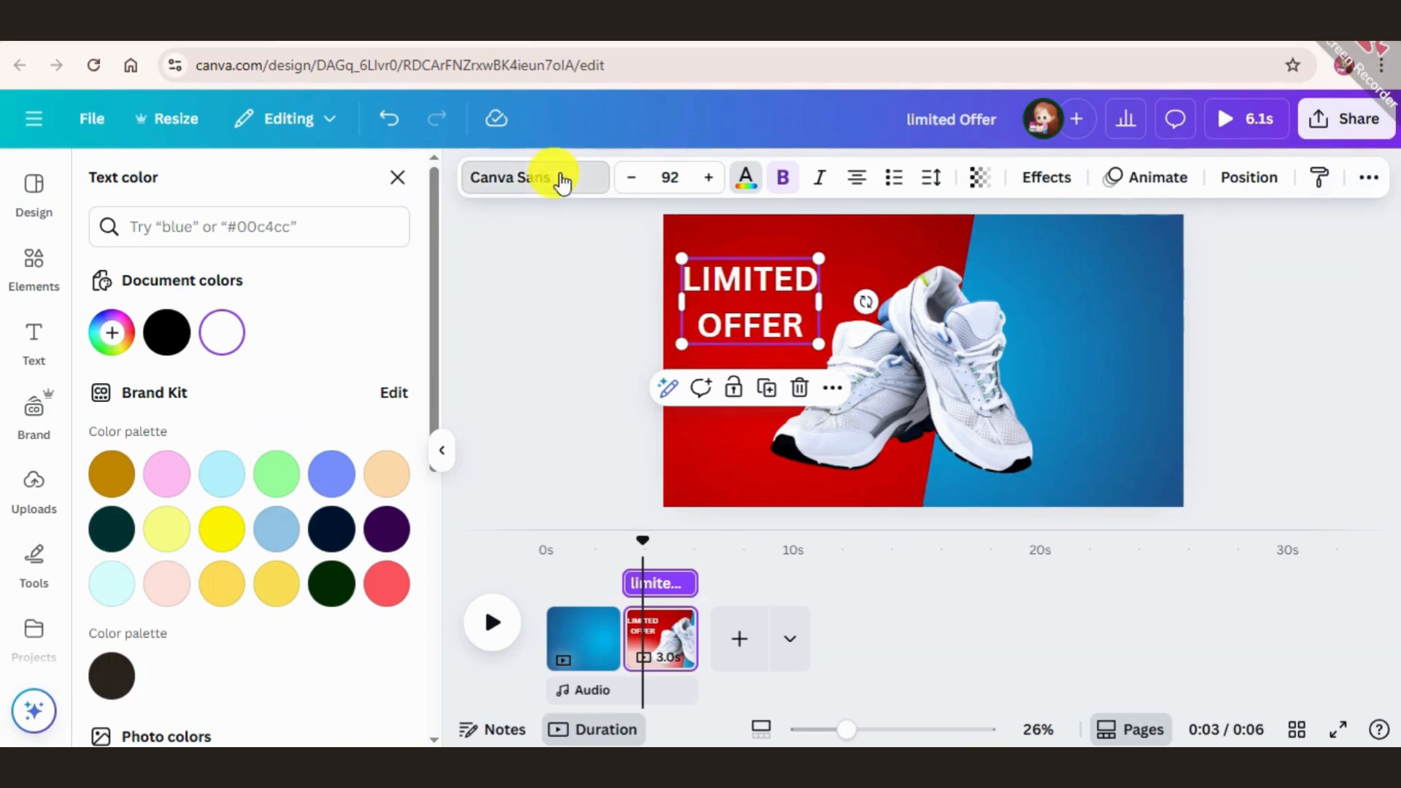
scroll(138, 559, "down", 5)
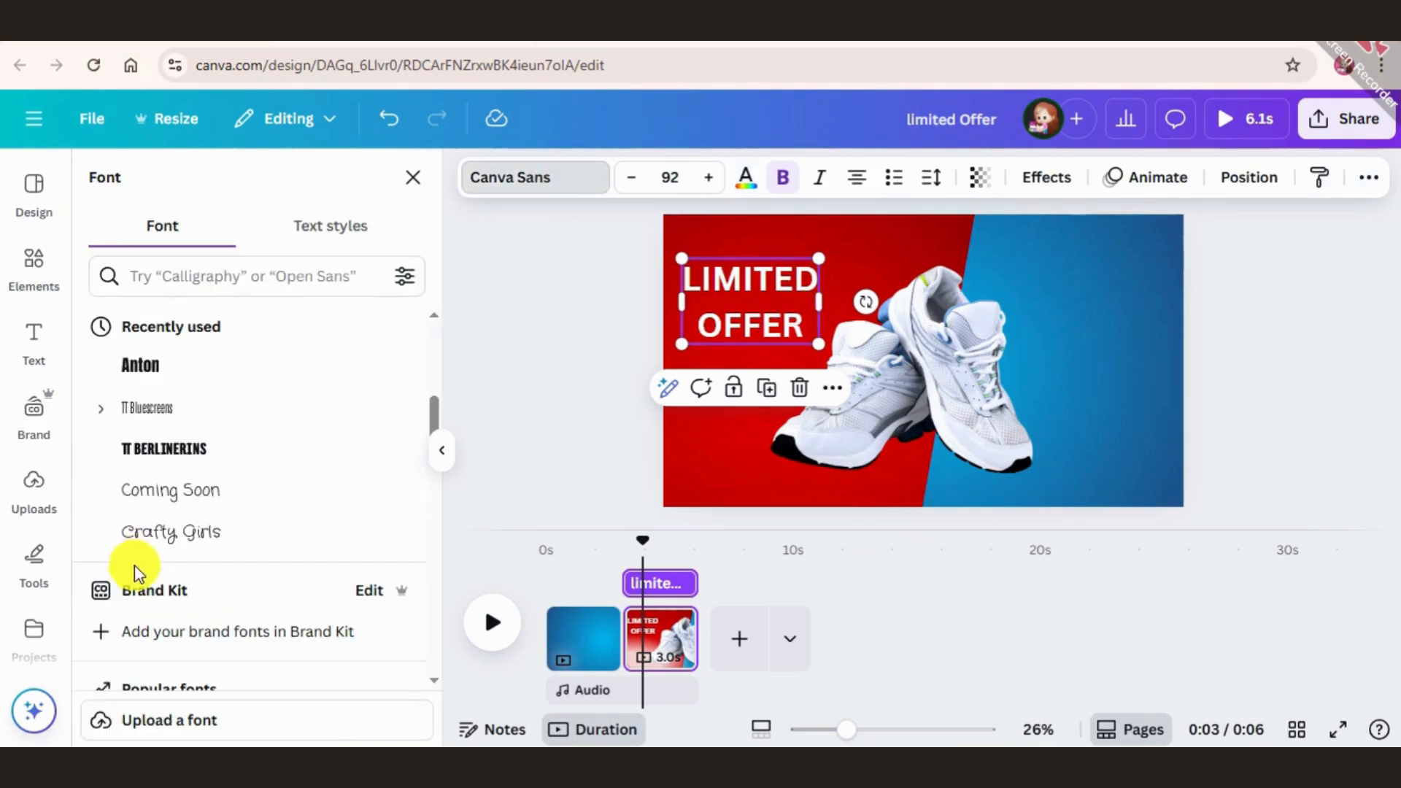
left_click(194, 385)
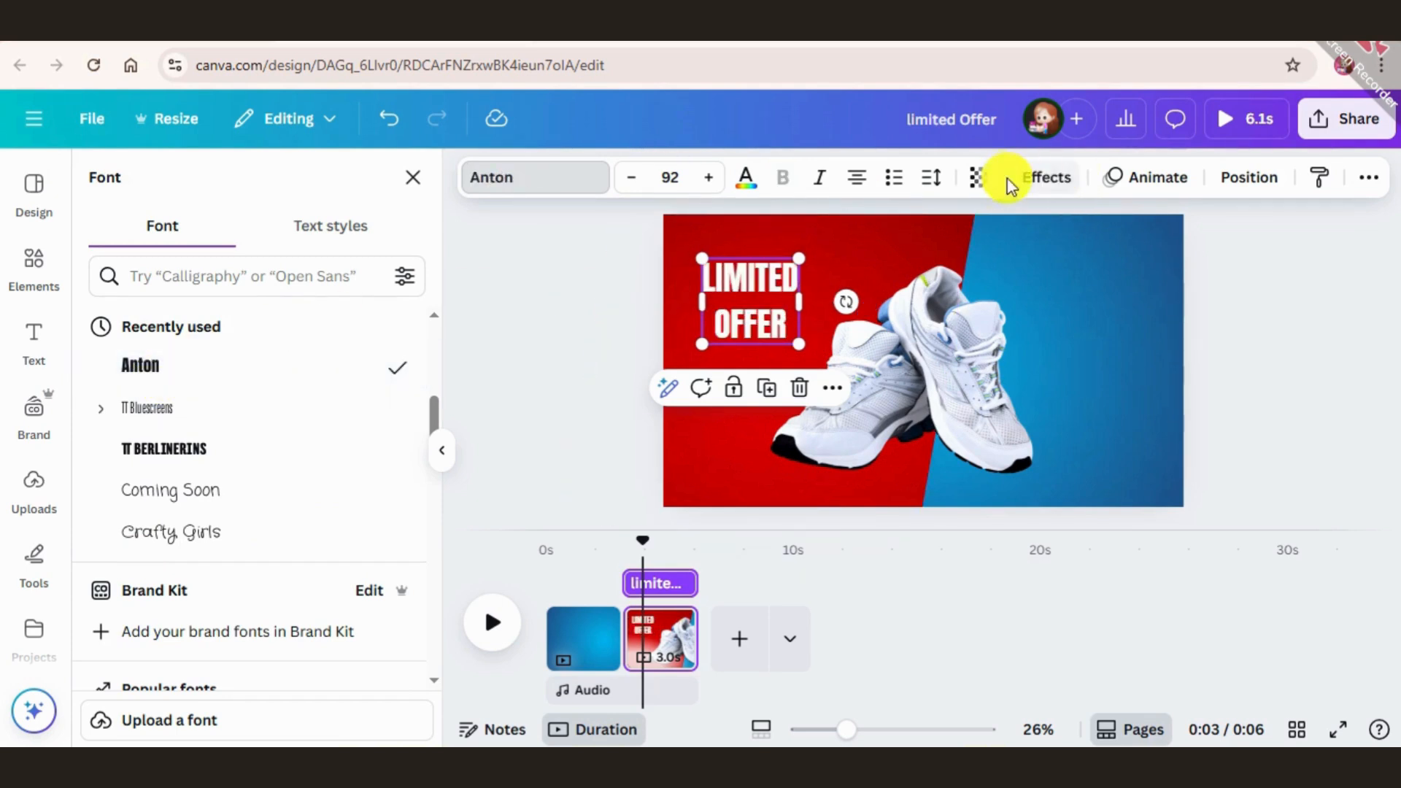
left_click(934, 182)
left_click_drag(893, 337, 879, 333)
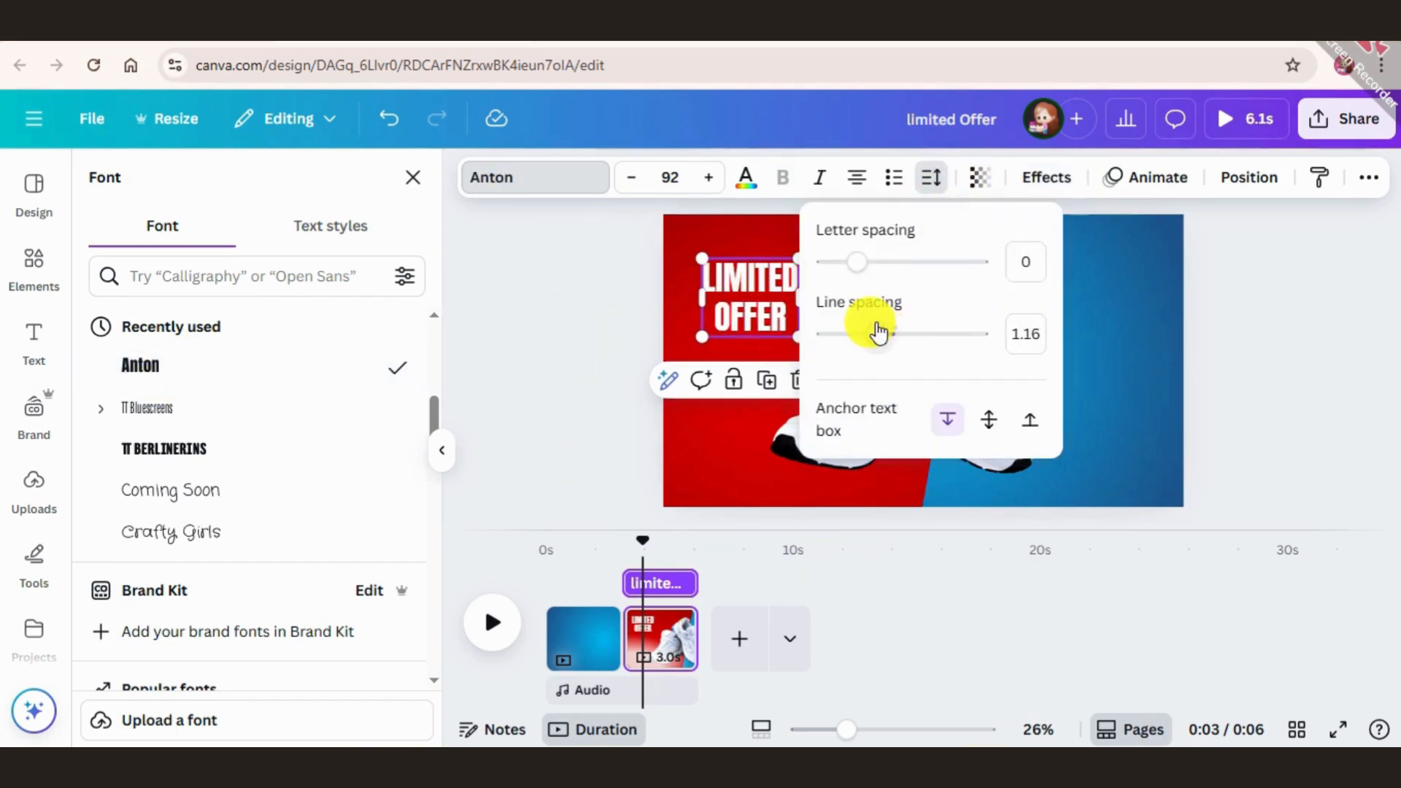
left_click(539, 304)
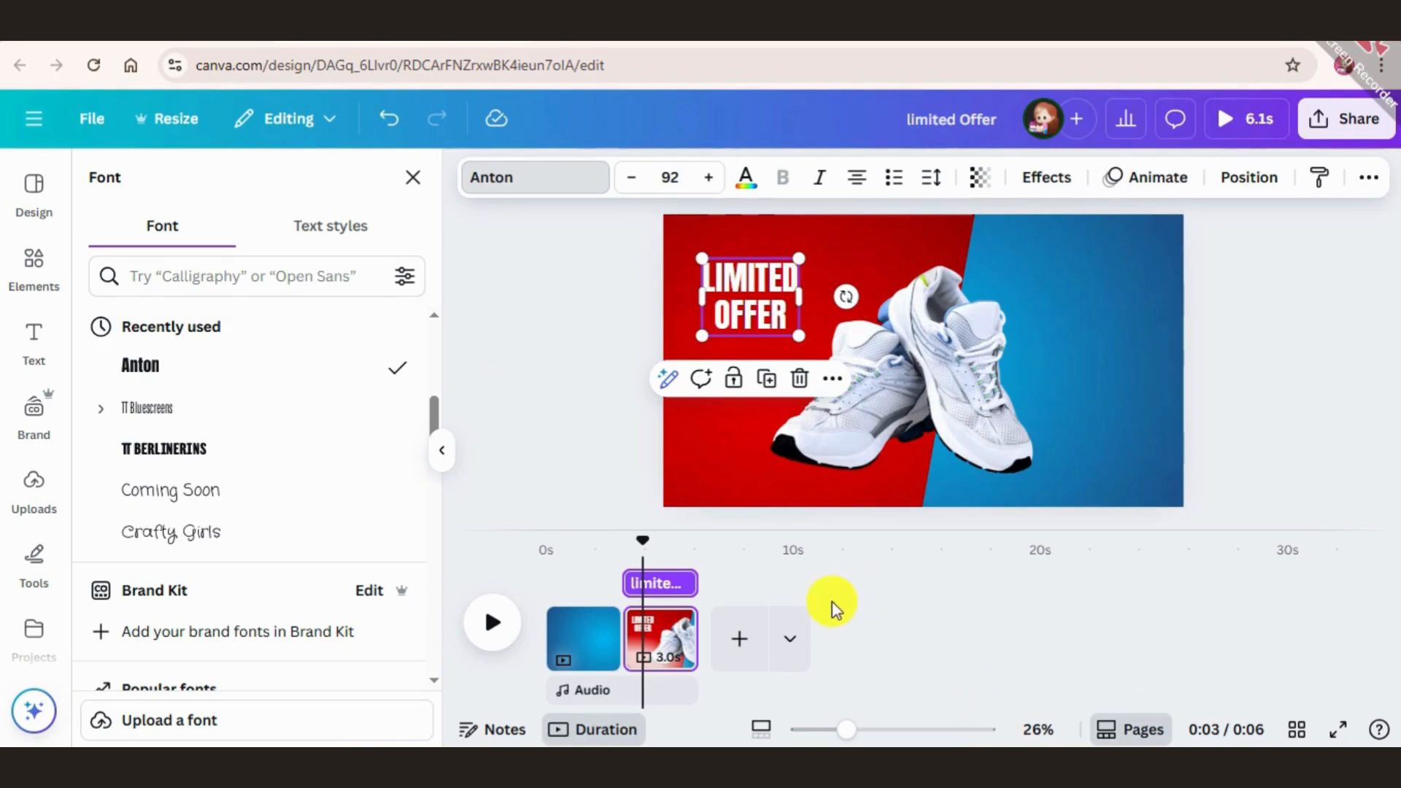
left_click(275, 457)
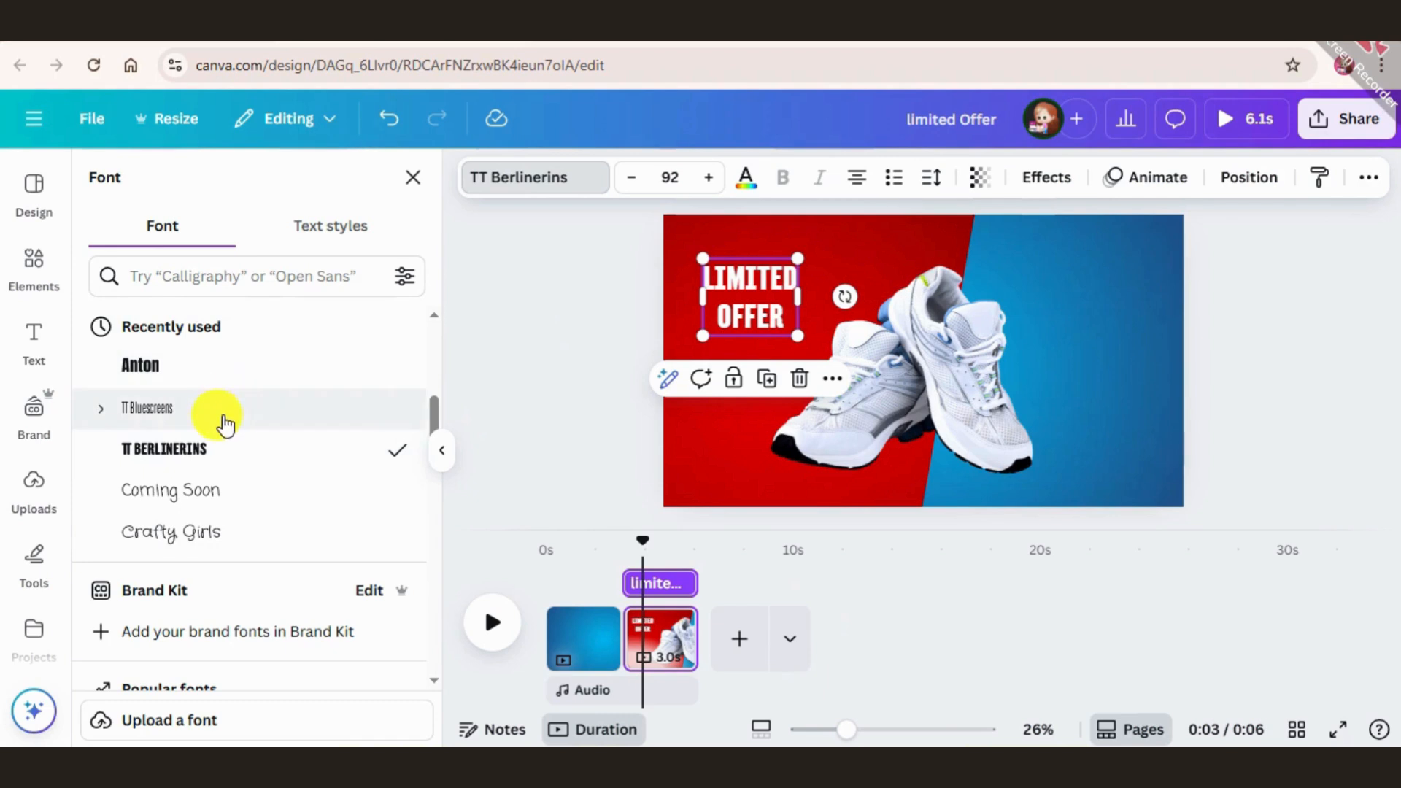
left_click(247, 385)
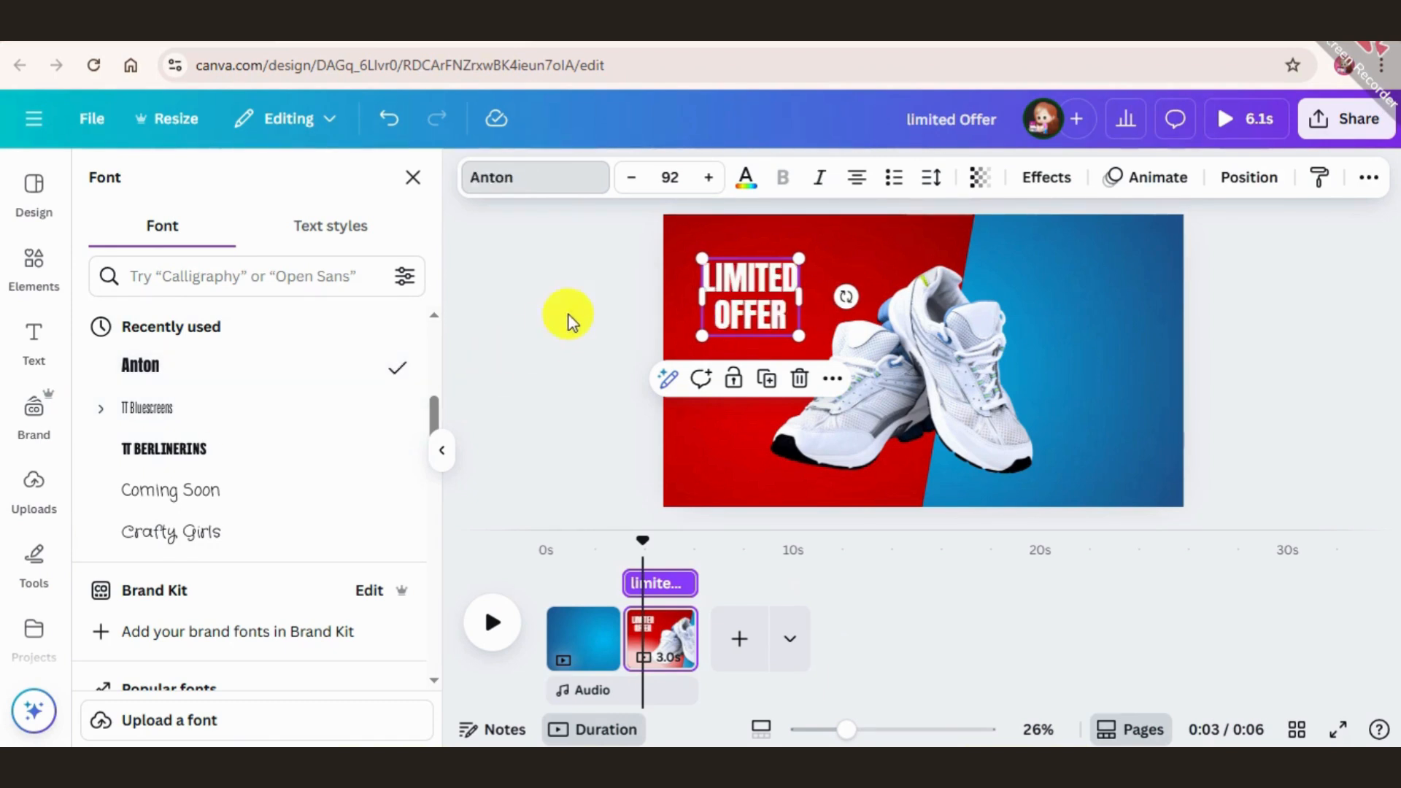
Enlarge the LIMITED OFFER heading to size 162 and place a copy of it on the blue side.
left_click_drag(813, 351, 797, 316)
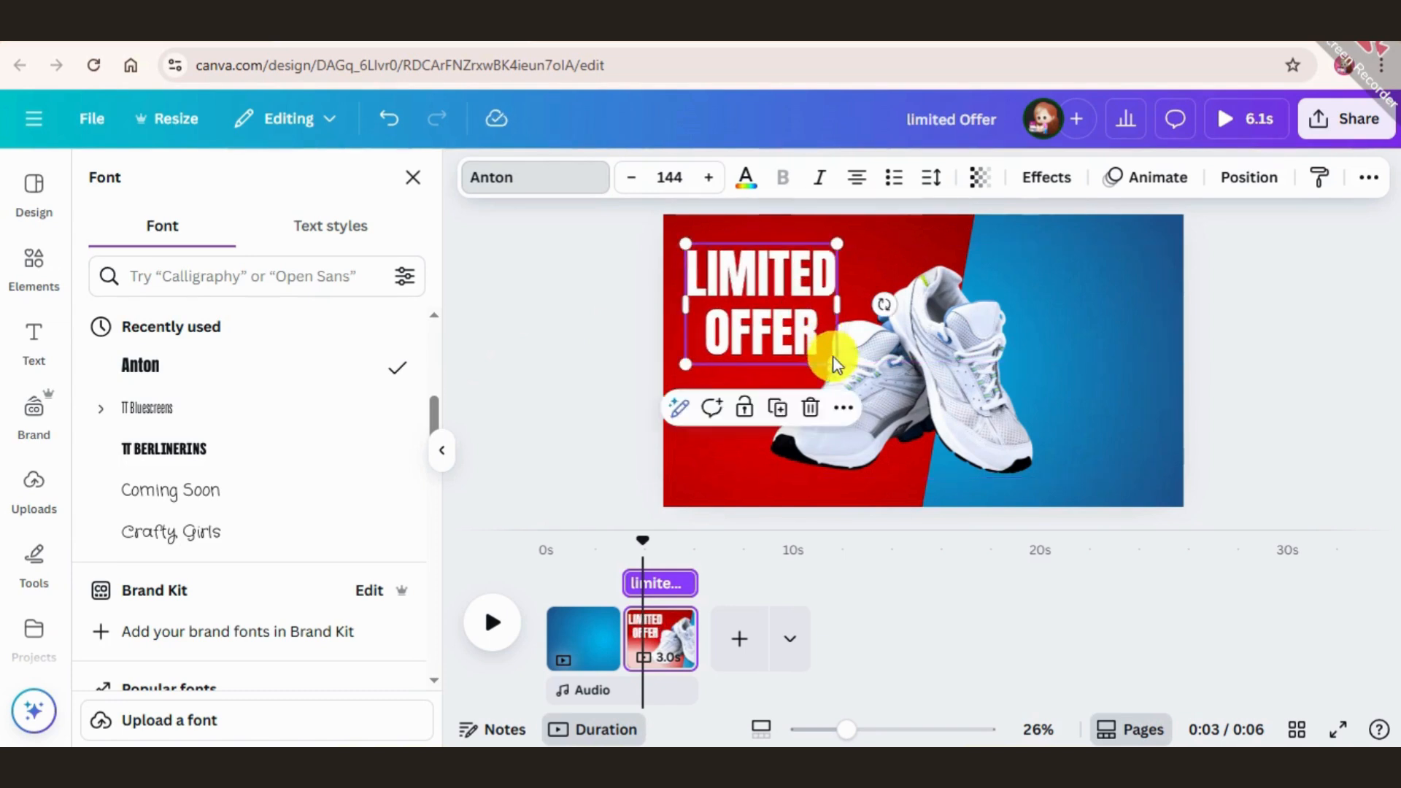
left_click_drag(845, 365, 1086, 336)
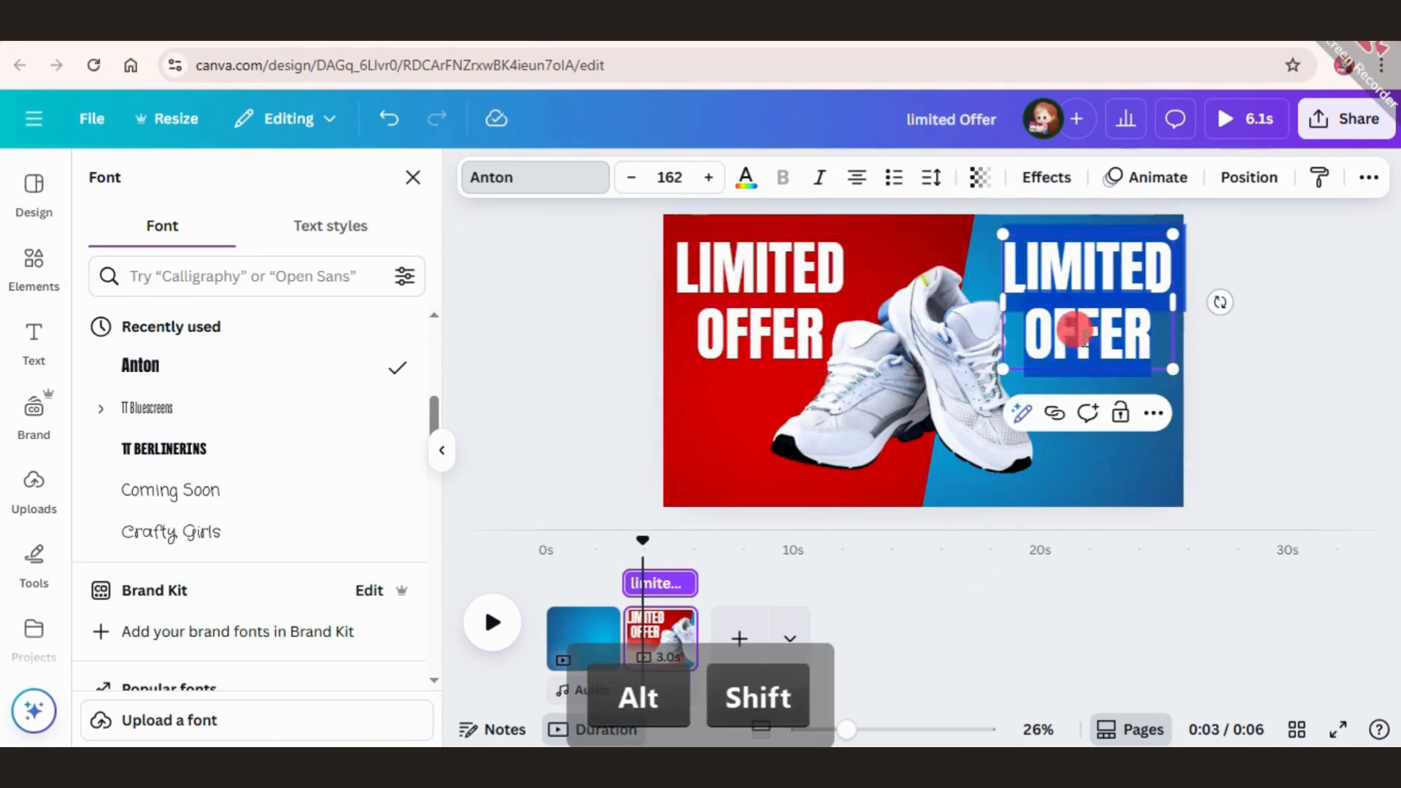
Replace the copied heading's text with "new arrival" on two lines and reduce it to size 139.
type("new")
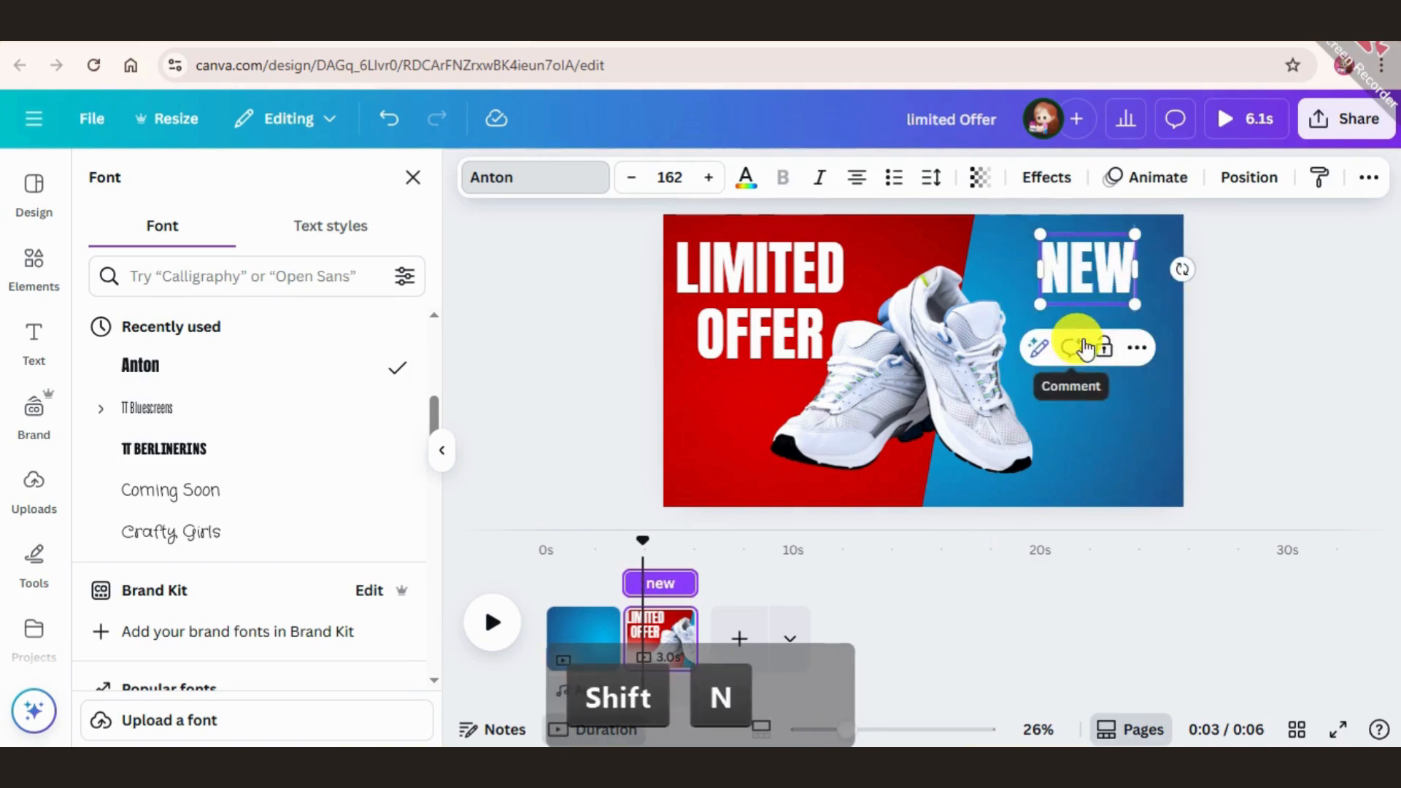
key("Return")
type("arriva")
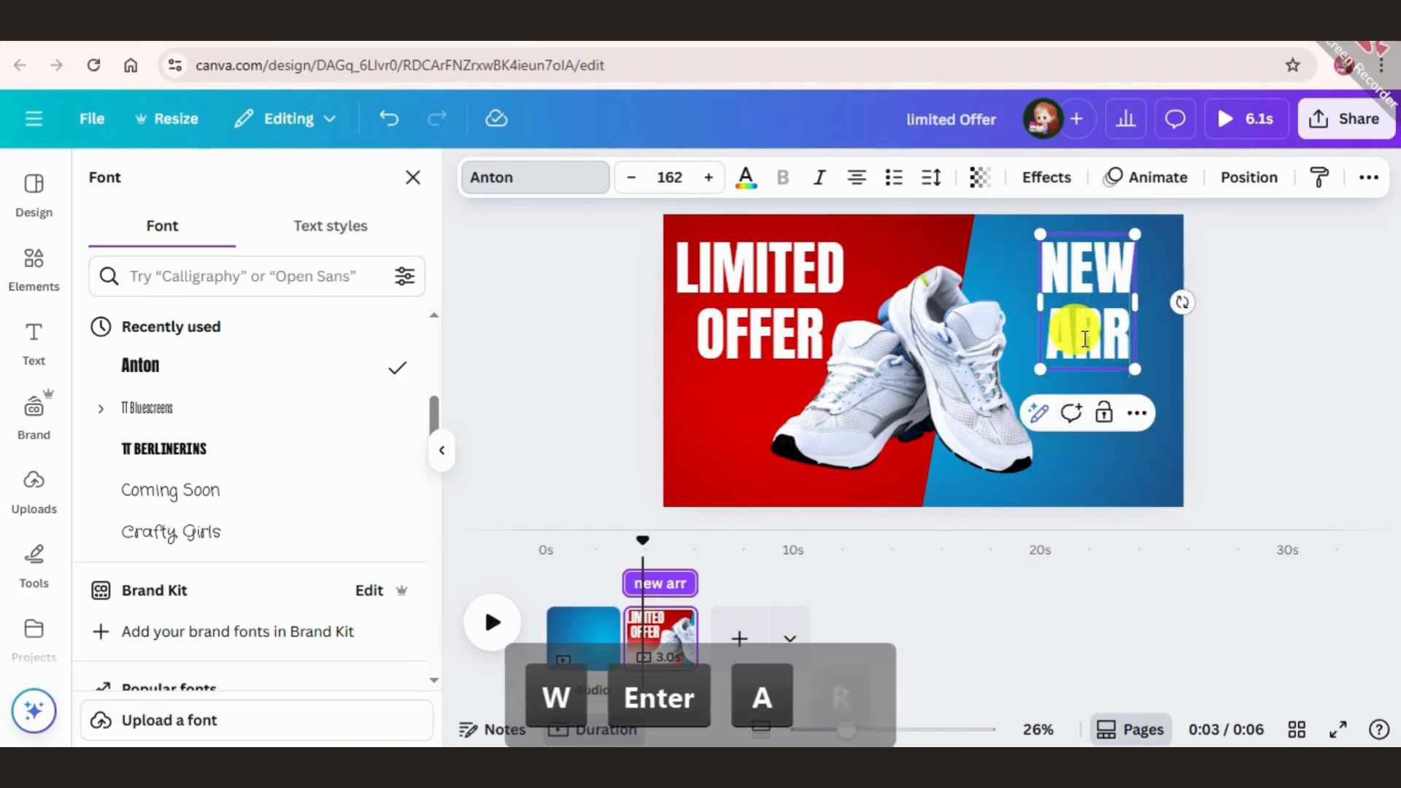
type("l")
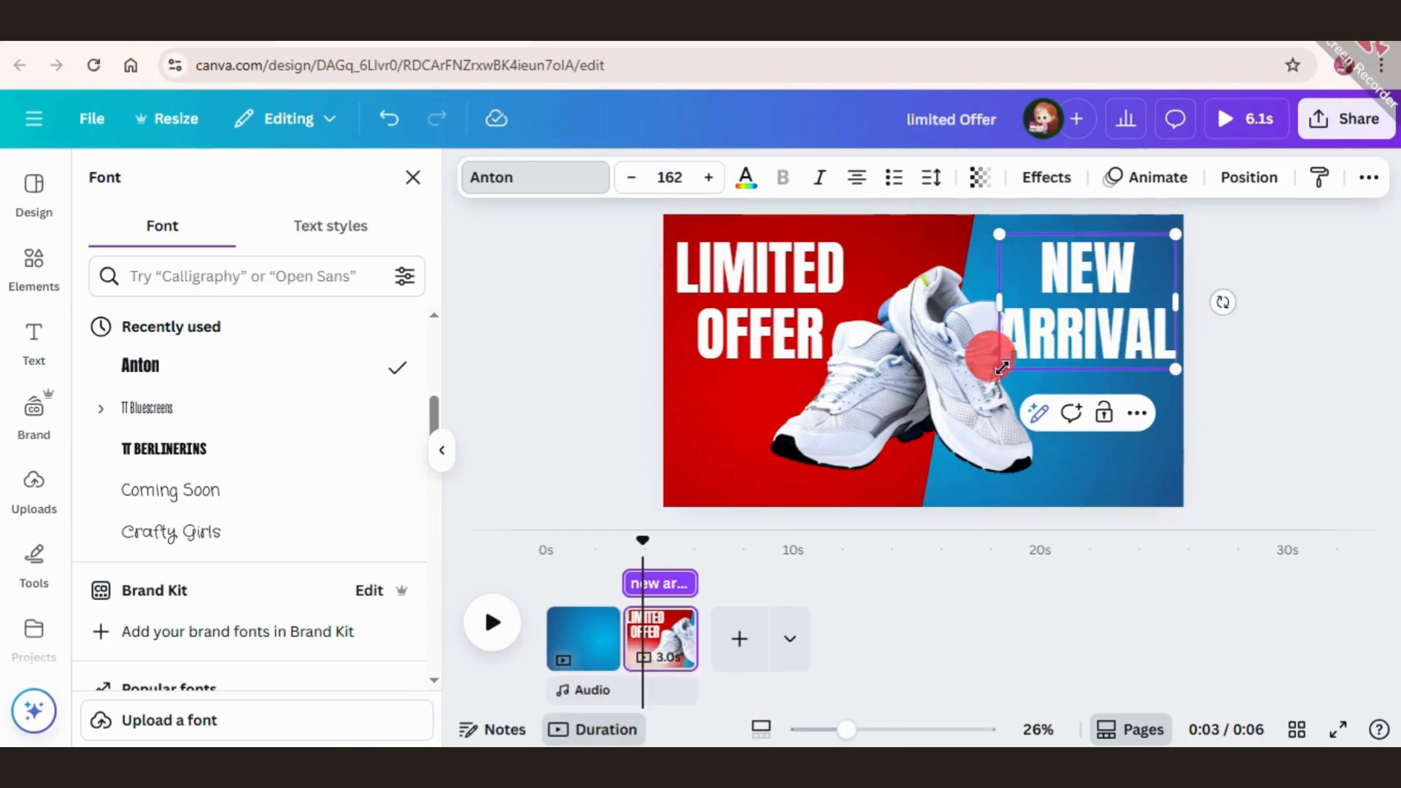
left_click_drag(1001, 367, 1024, 350)
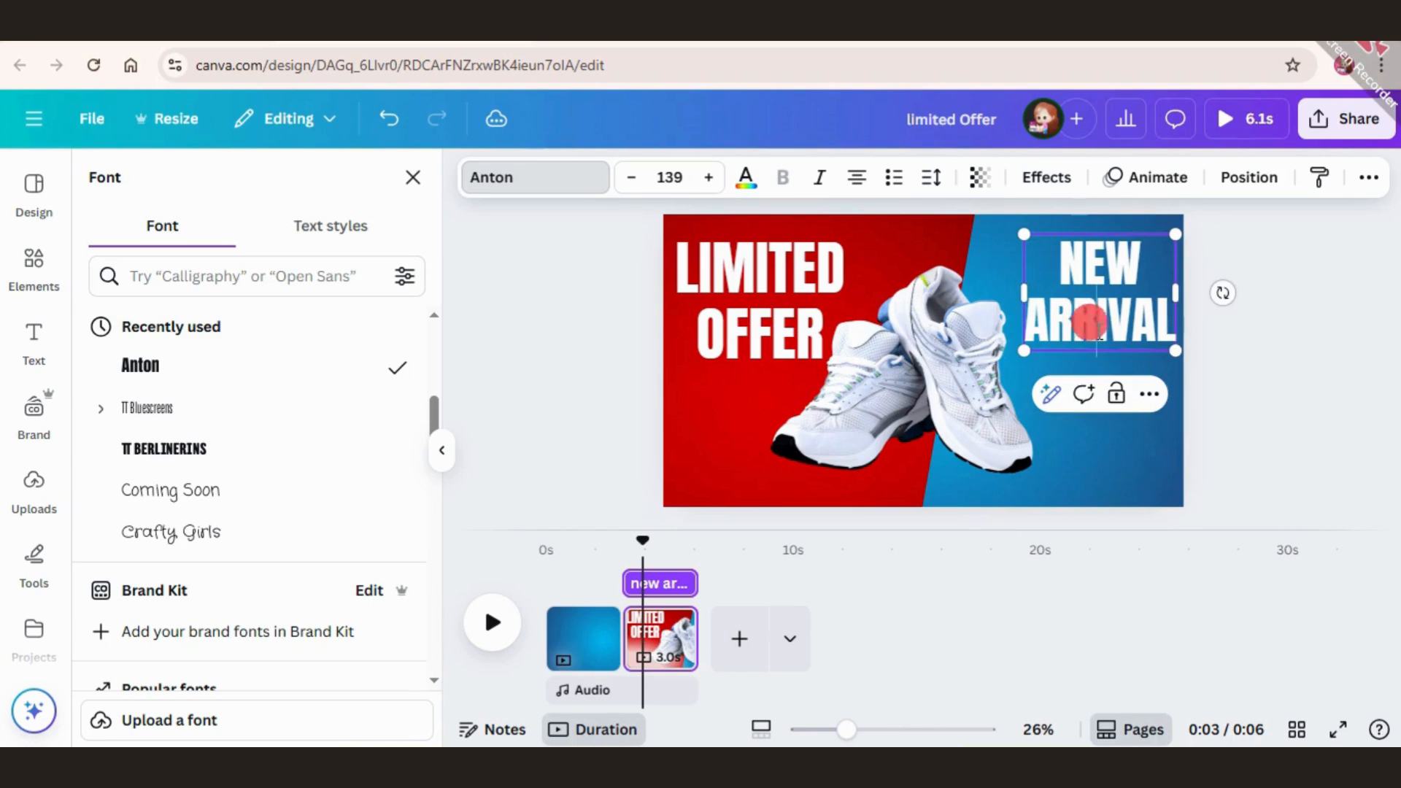
left_click(1124, 334)
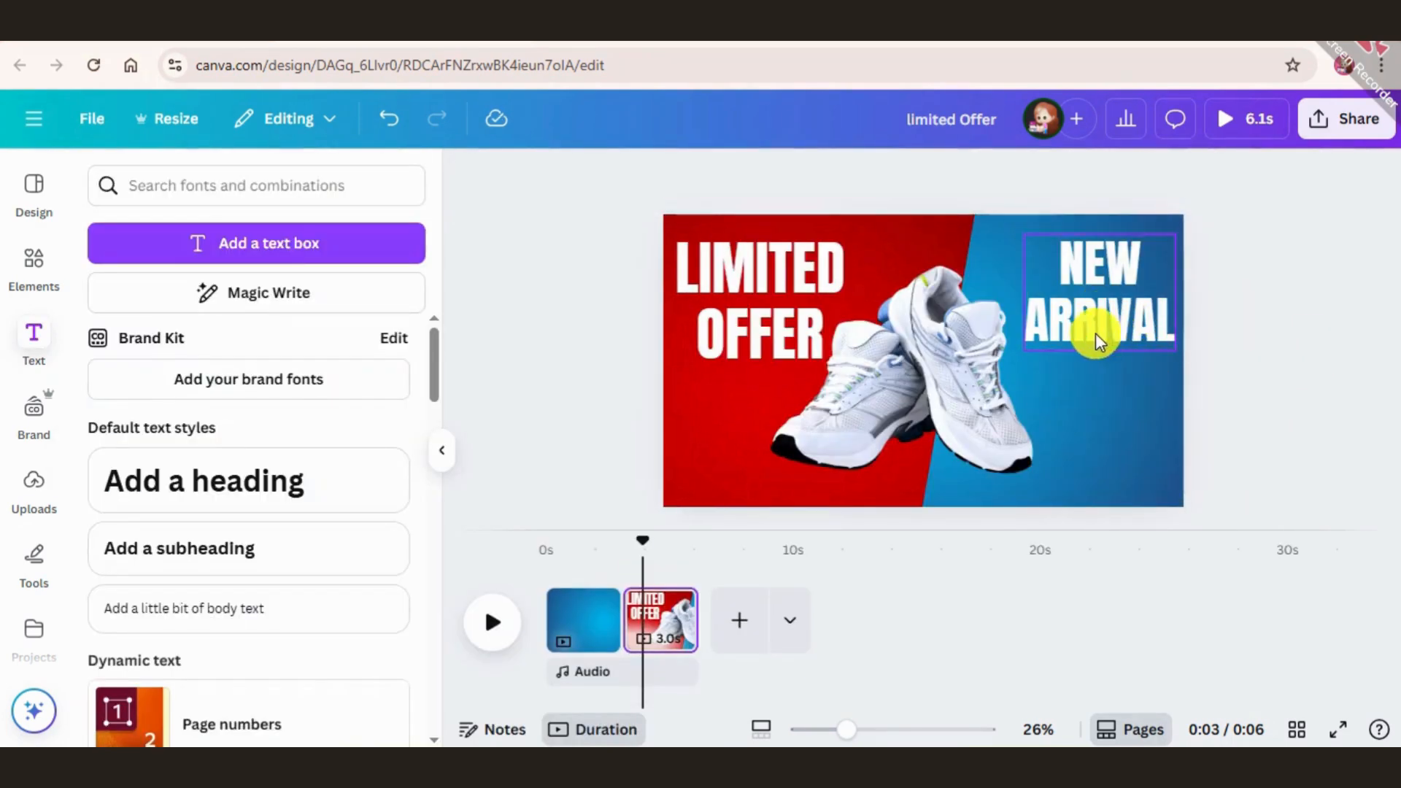
Duplicate the NEW ARRIVAL text and place the copy directly beneath the original on the blue side.
left_click_drag(1094, 329, 1086, 449)
key("alt")
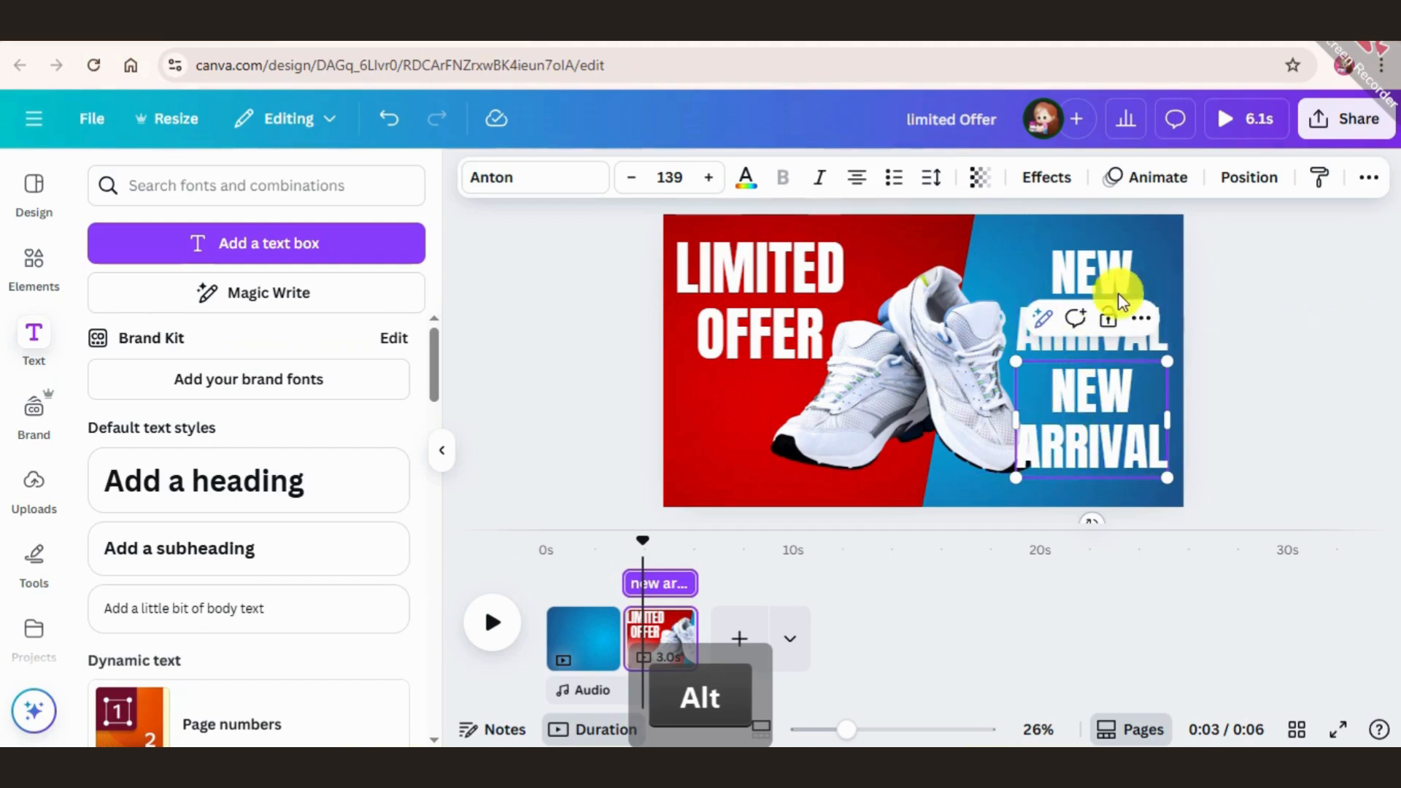
key("Escape")
left_click(1133, 398)
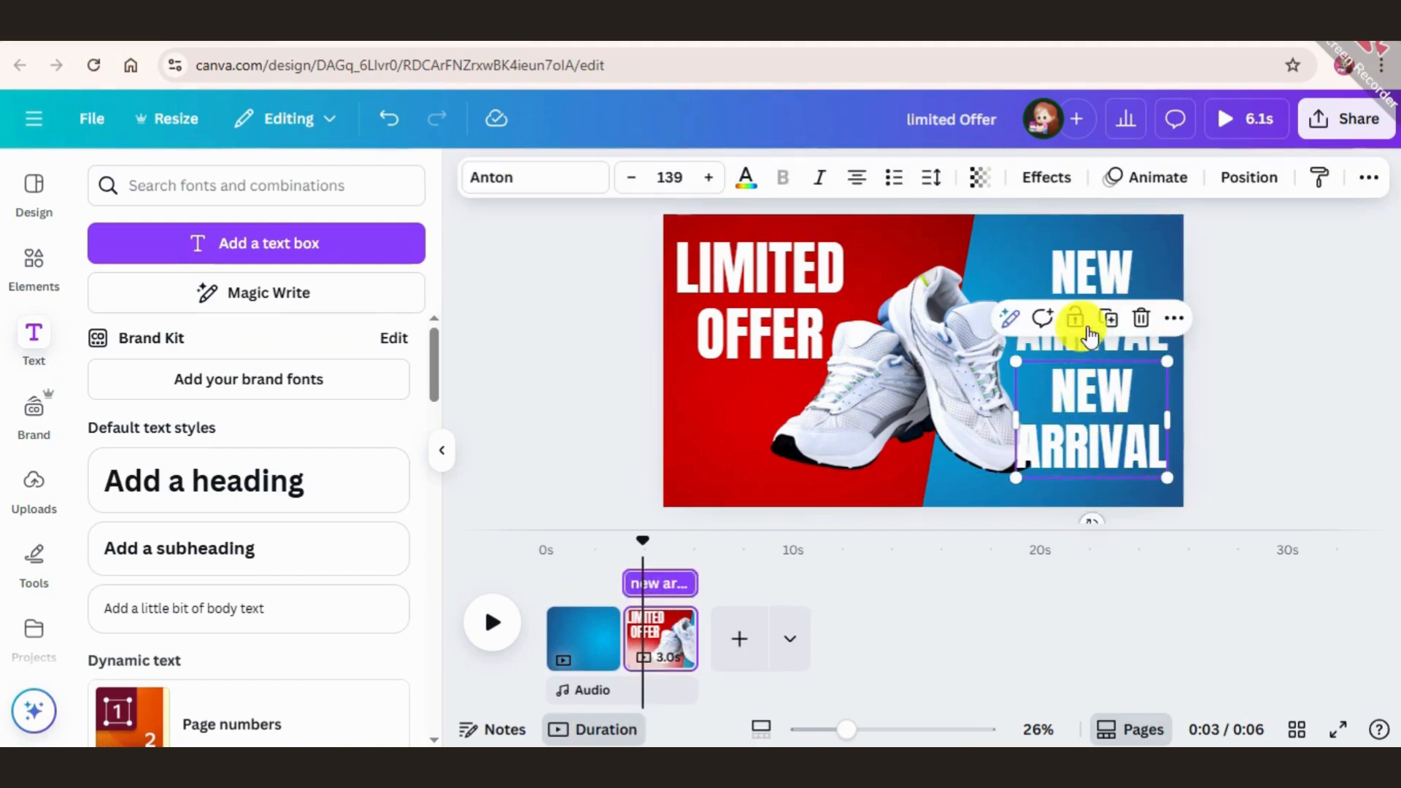
Replace the lower NEW ARRIVAL copy's text with "Shoes".
double_click(1064, 411)
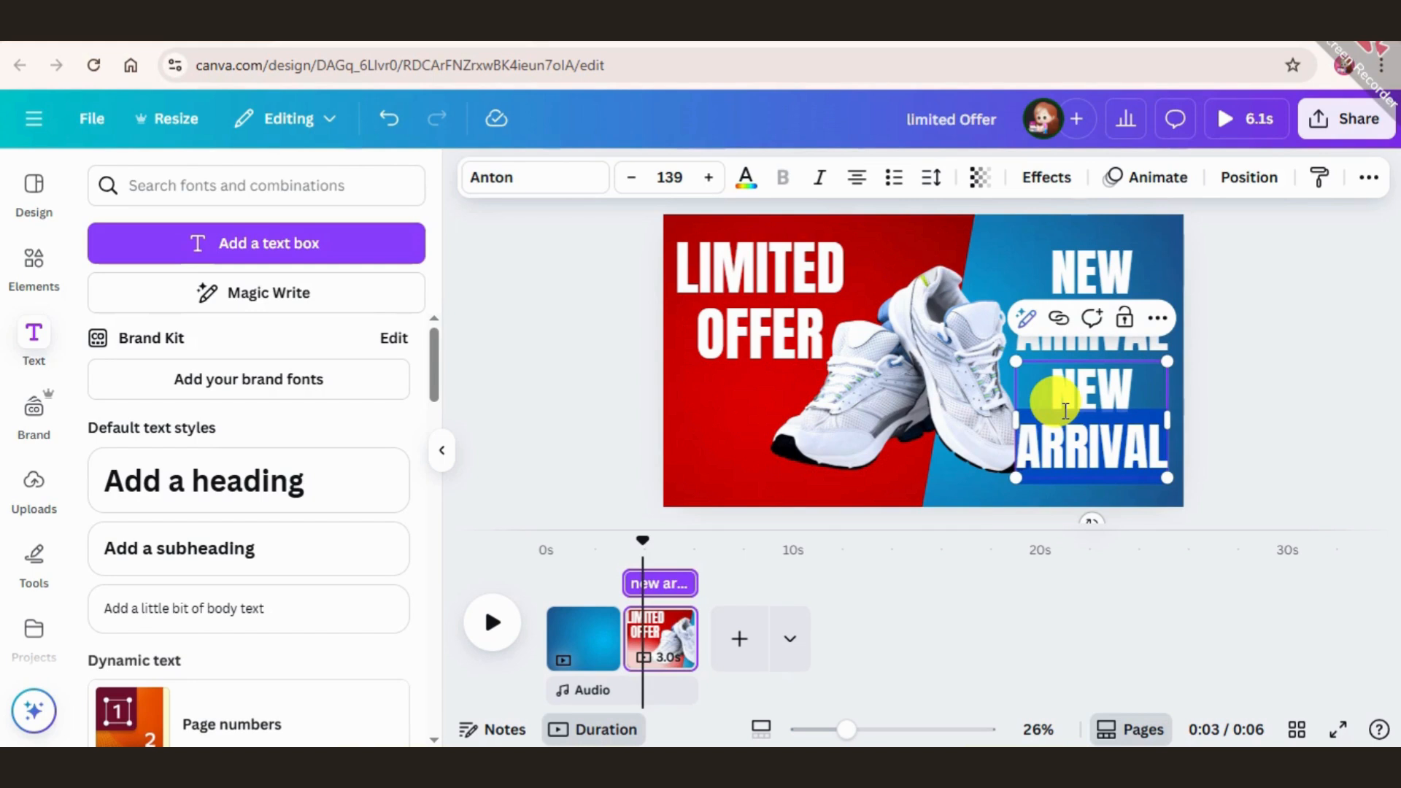
left_click(1056, 394)
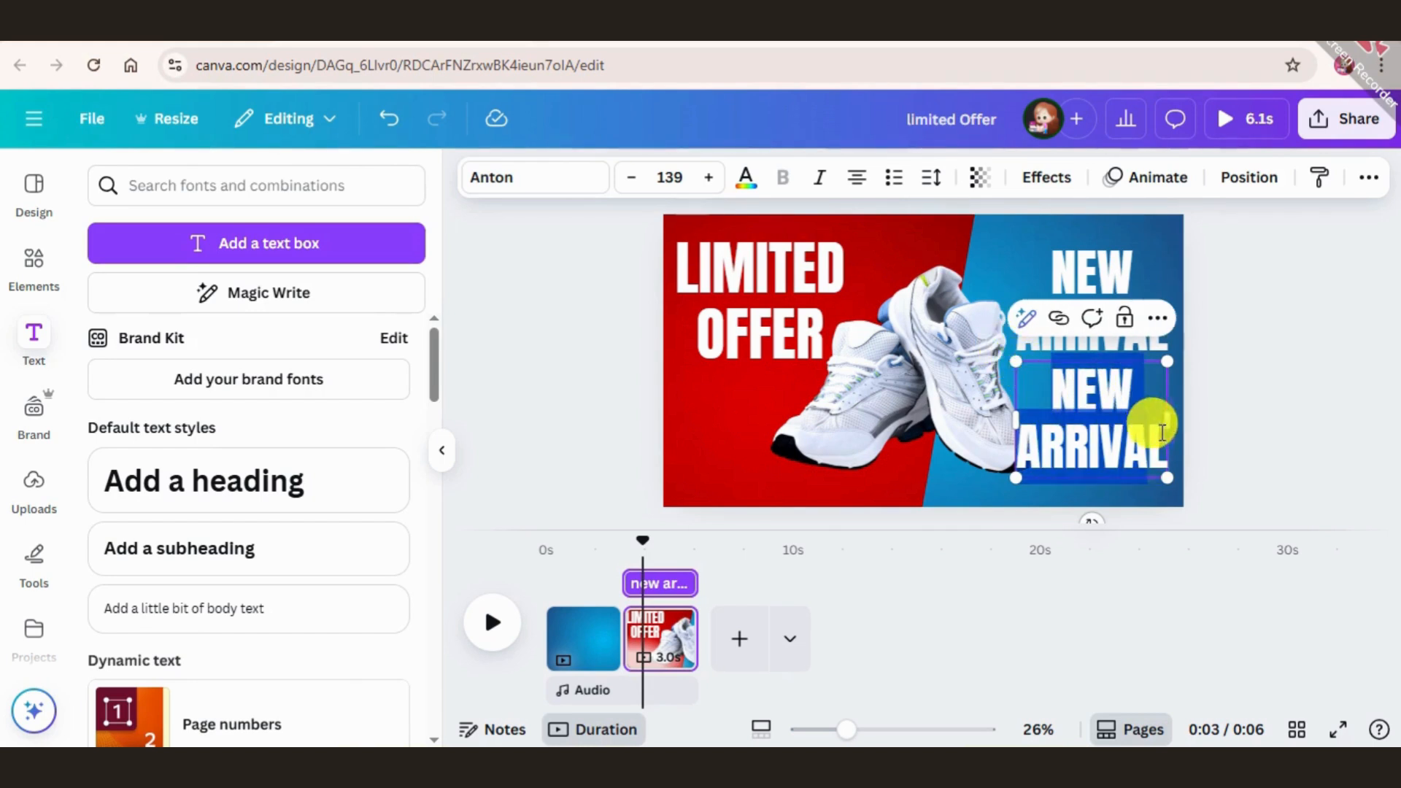
key("BackSpace")
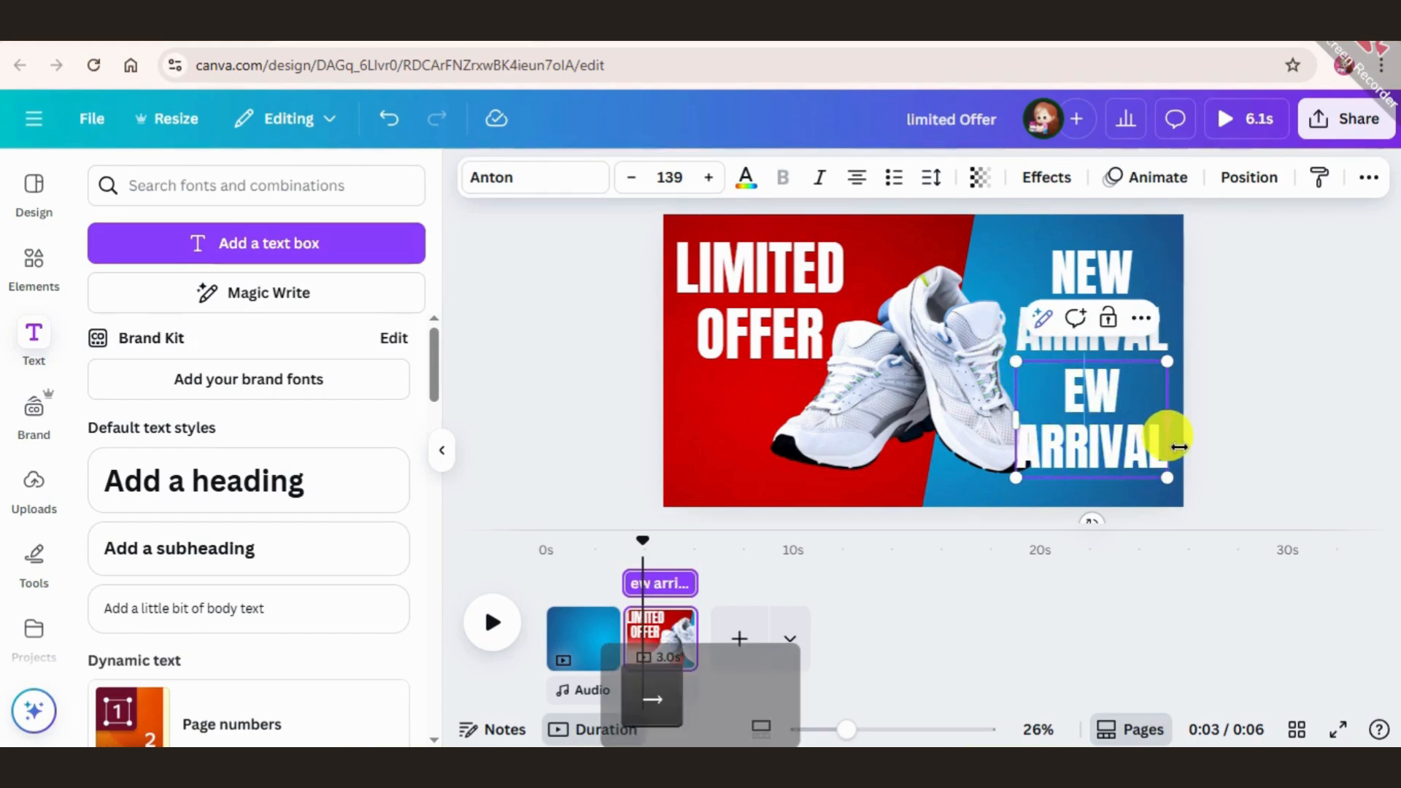
key("BackSpace")
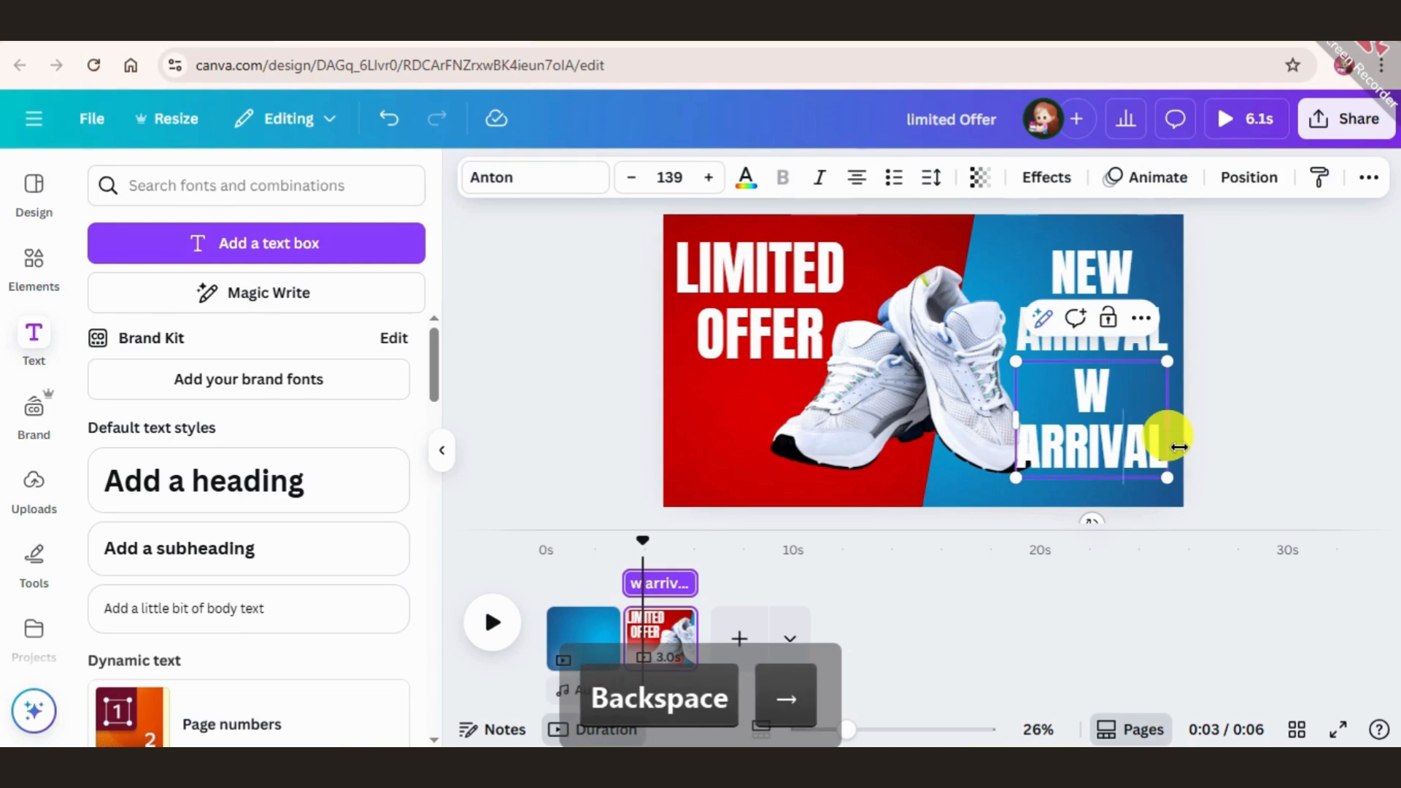
key("BackSpace")
key("BackSpace")
key("BackSpace")
key("BackSpace")
key("BackSpace")
key("BackSpace")
key("BackSpace")
key("BackSpace")
key("BackSpace")
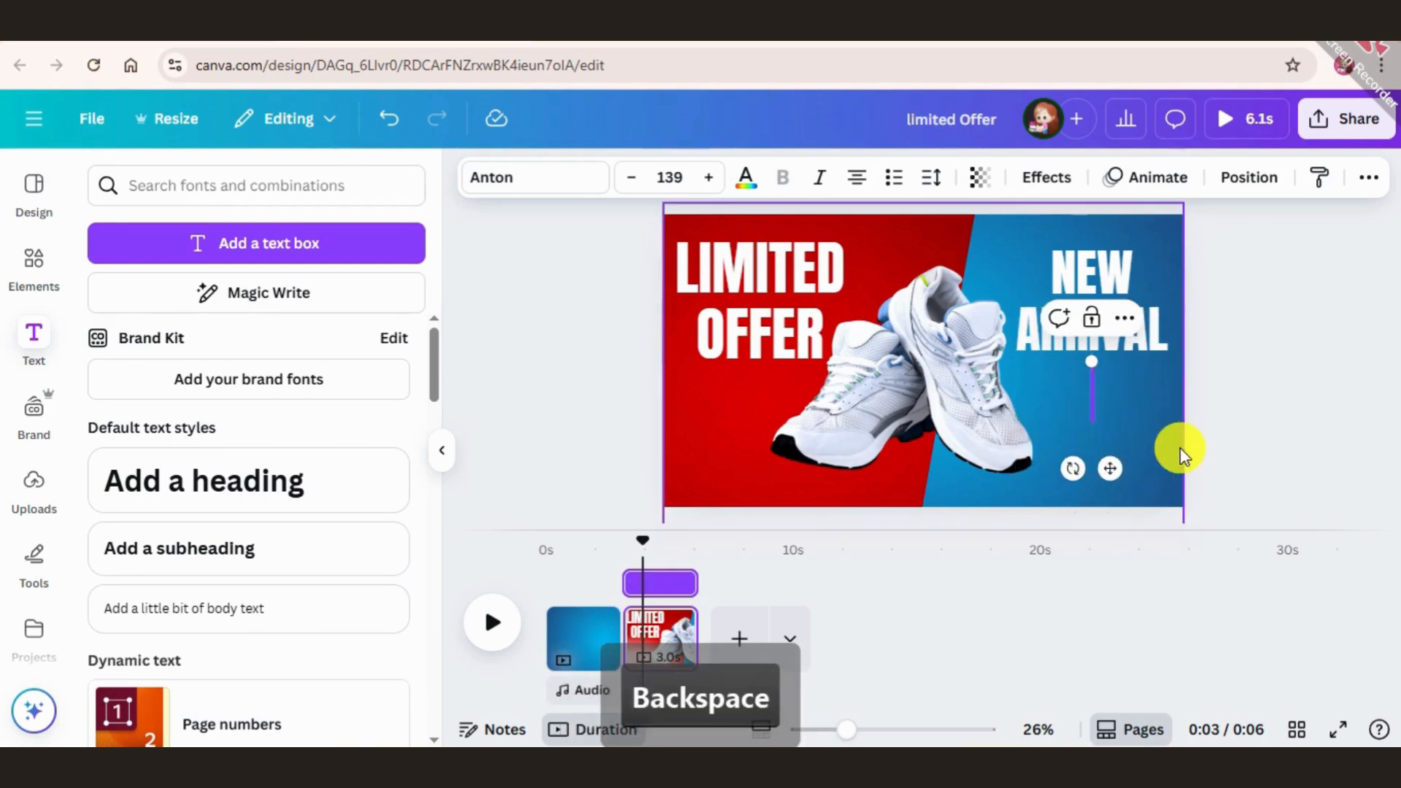
type("S")
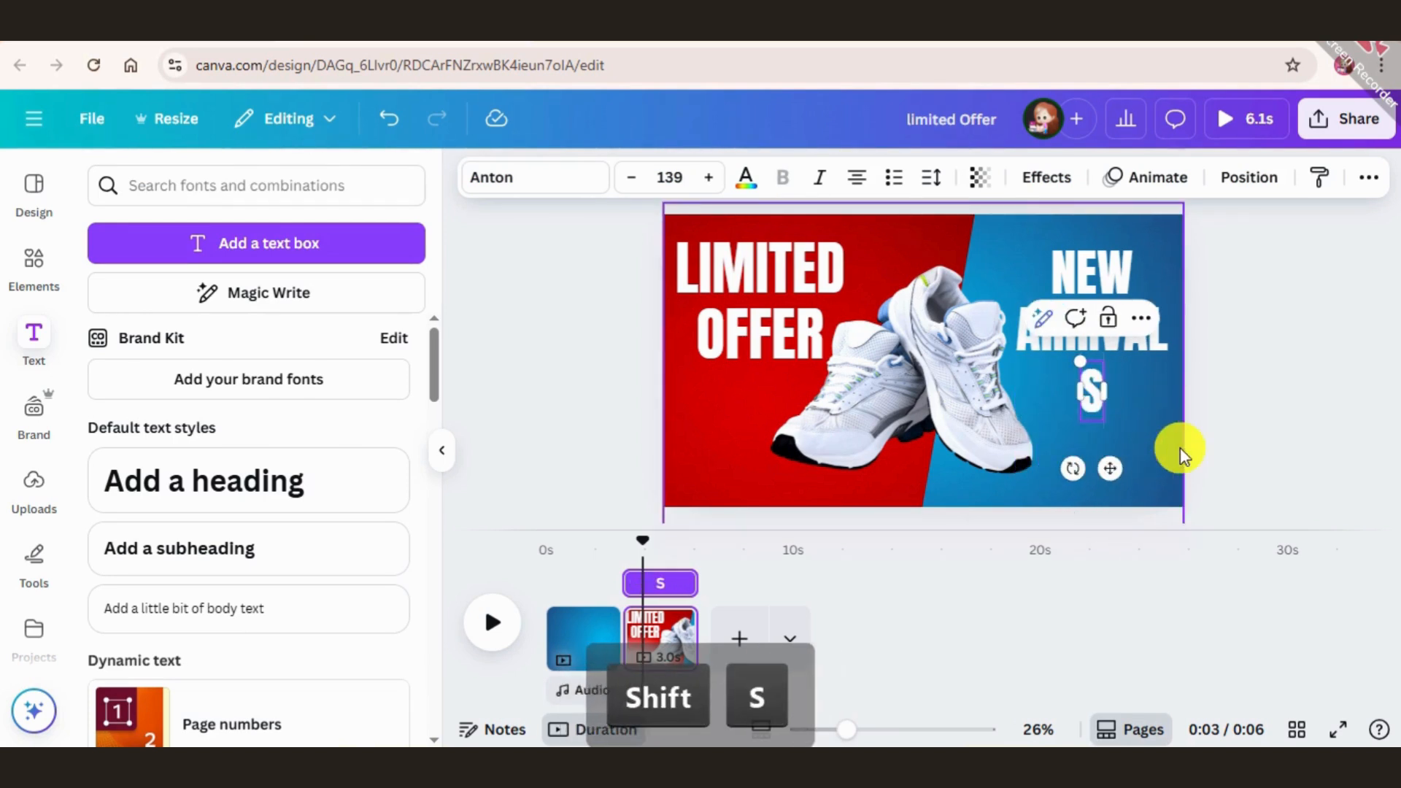
type("hoes")
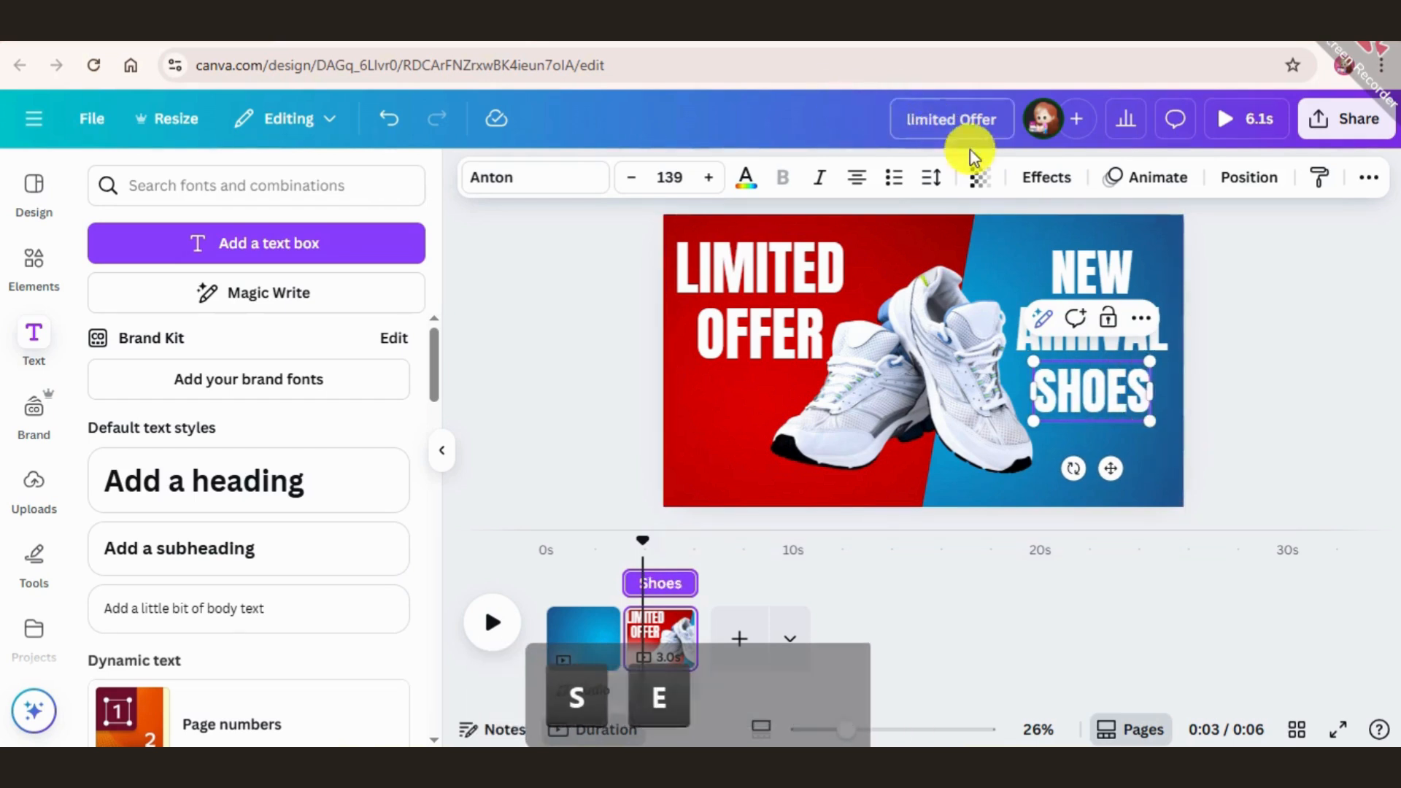
Apply the Hollow effect to the SHOES text and reduce it to size 126.
left_click(1051, 182)
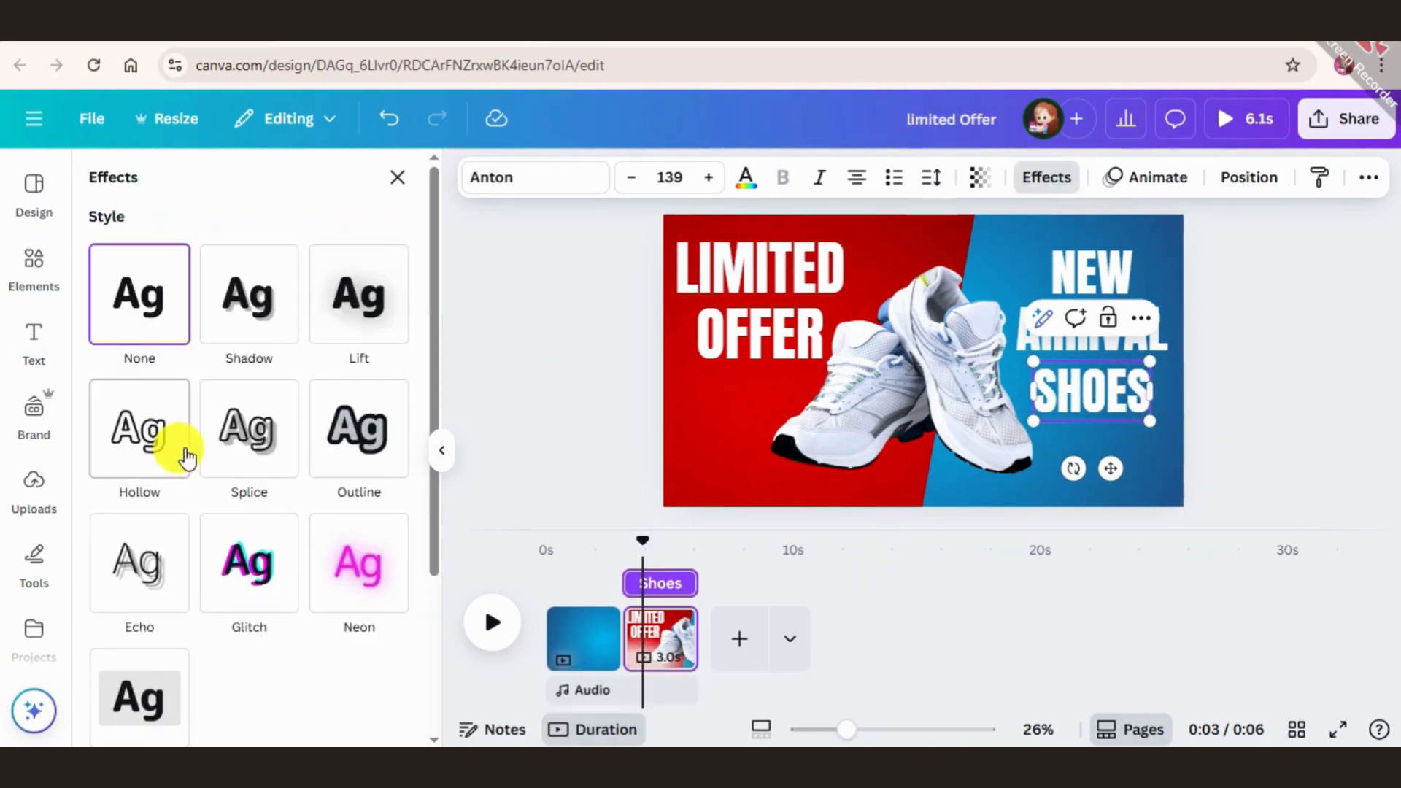
left_click(139, 459)
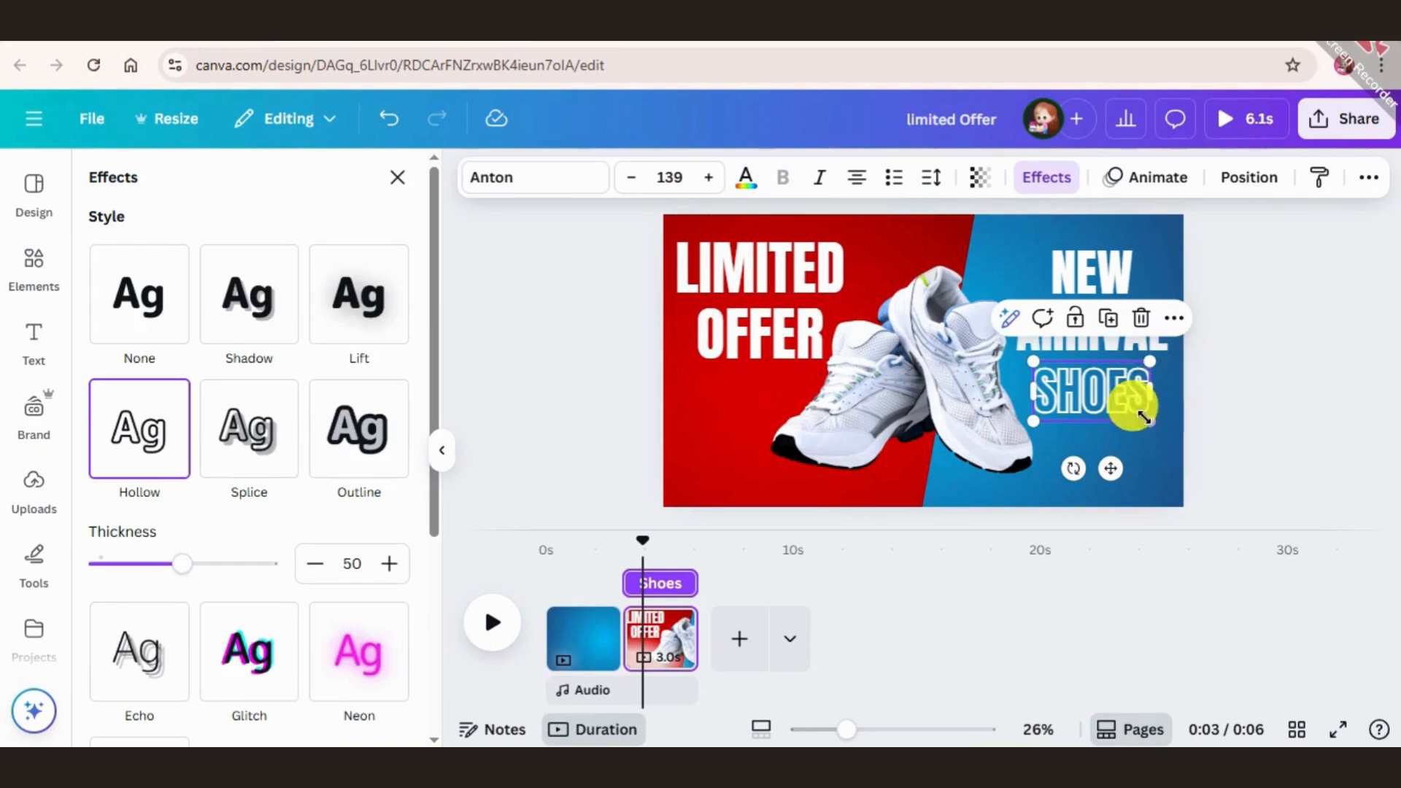
left_click_drag(1150, 424, 1132, 410)
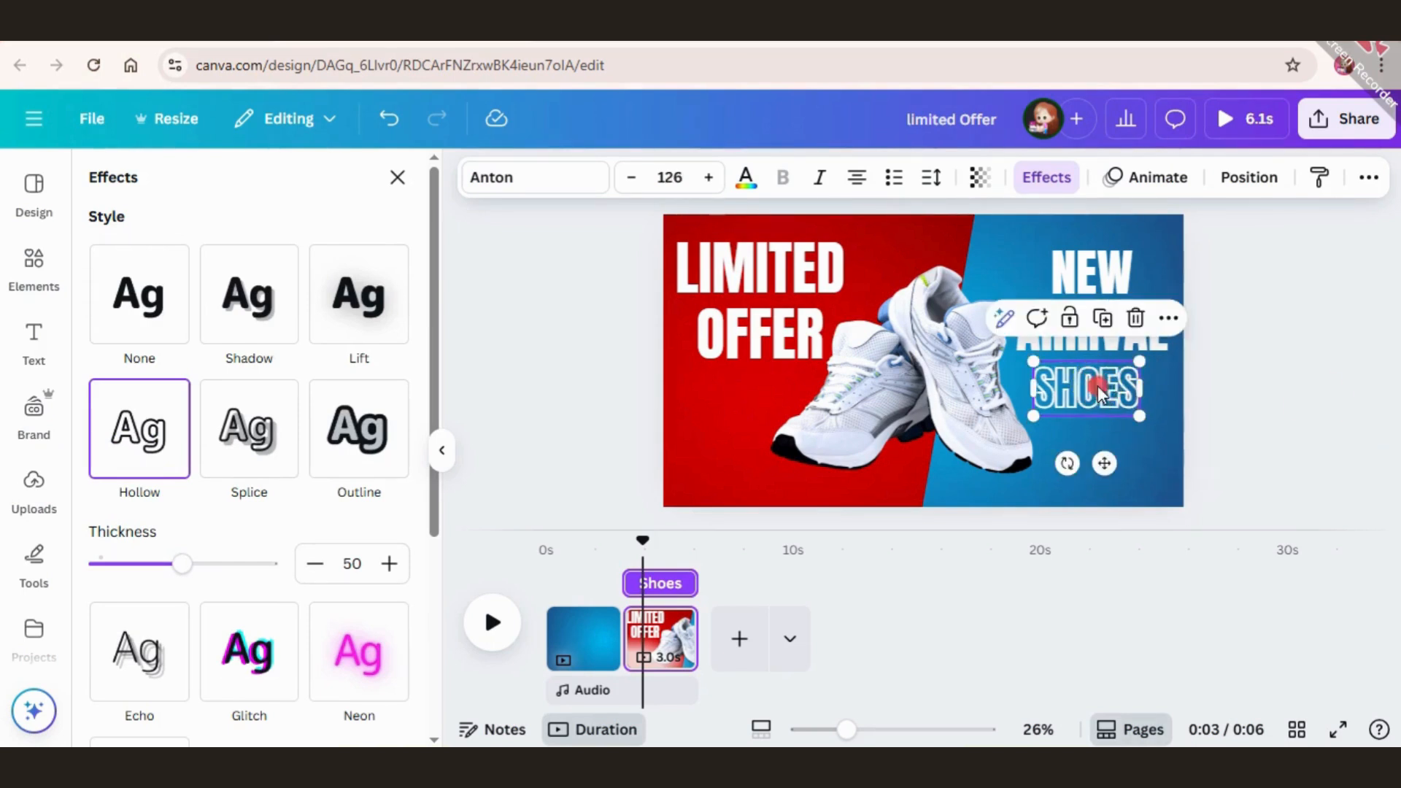
left_click(1270, 245)
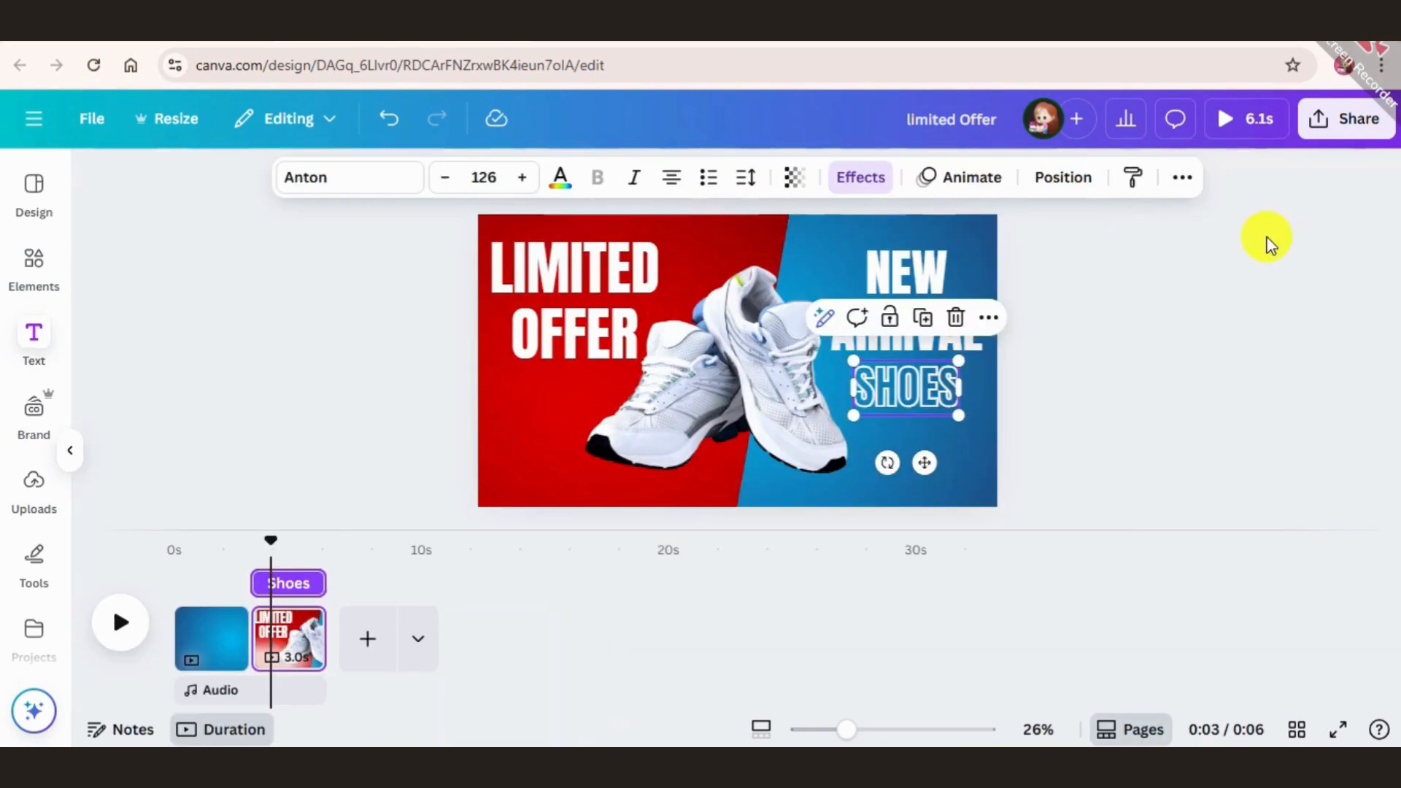
Reduce the LIMITED OFFER text to size 151 and align it vertically with the NEW ARRIVAL text.
left_click(1079, 274)
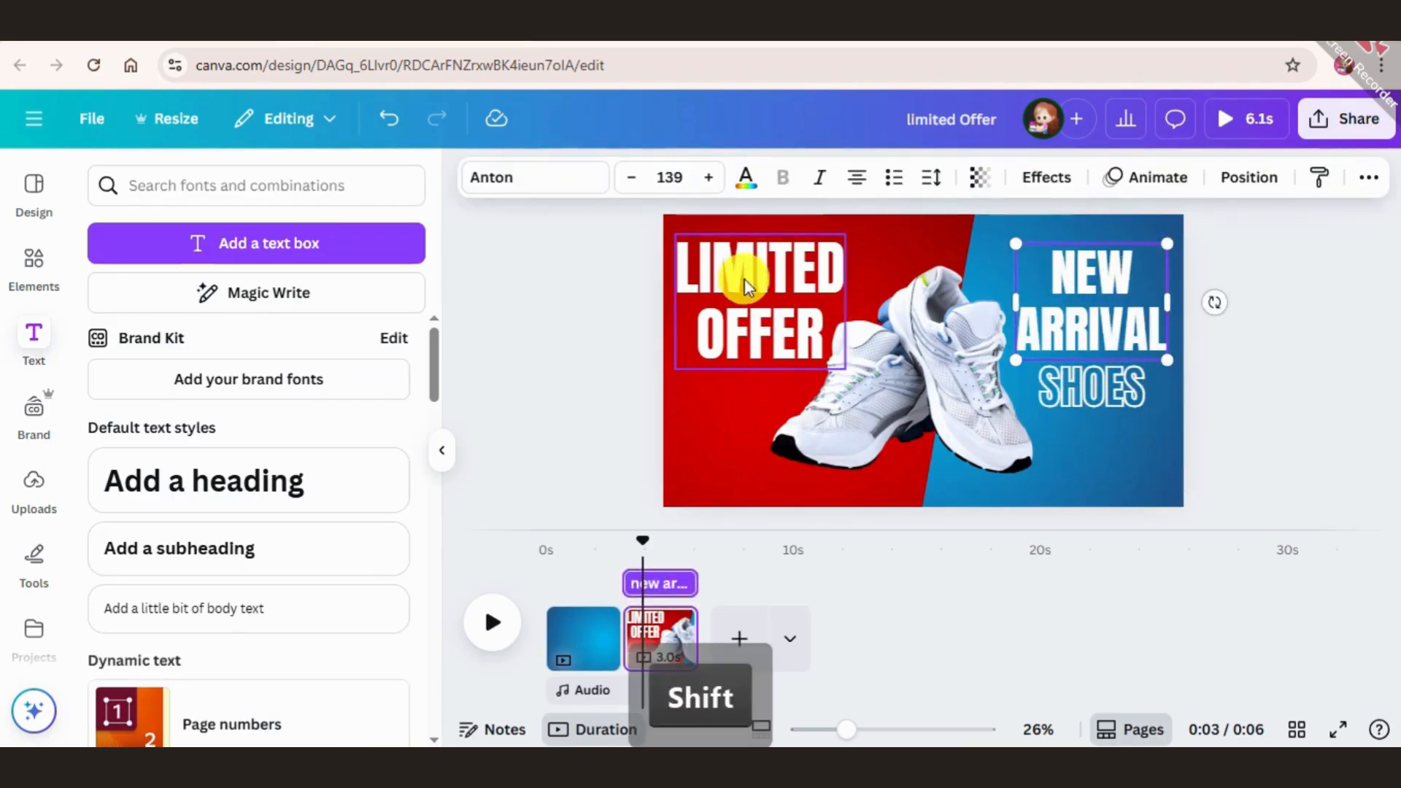
left_click(745, 284, "shift")
left_click(1370, 358)
left_click(810, 270)
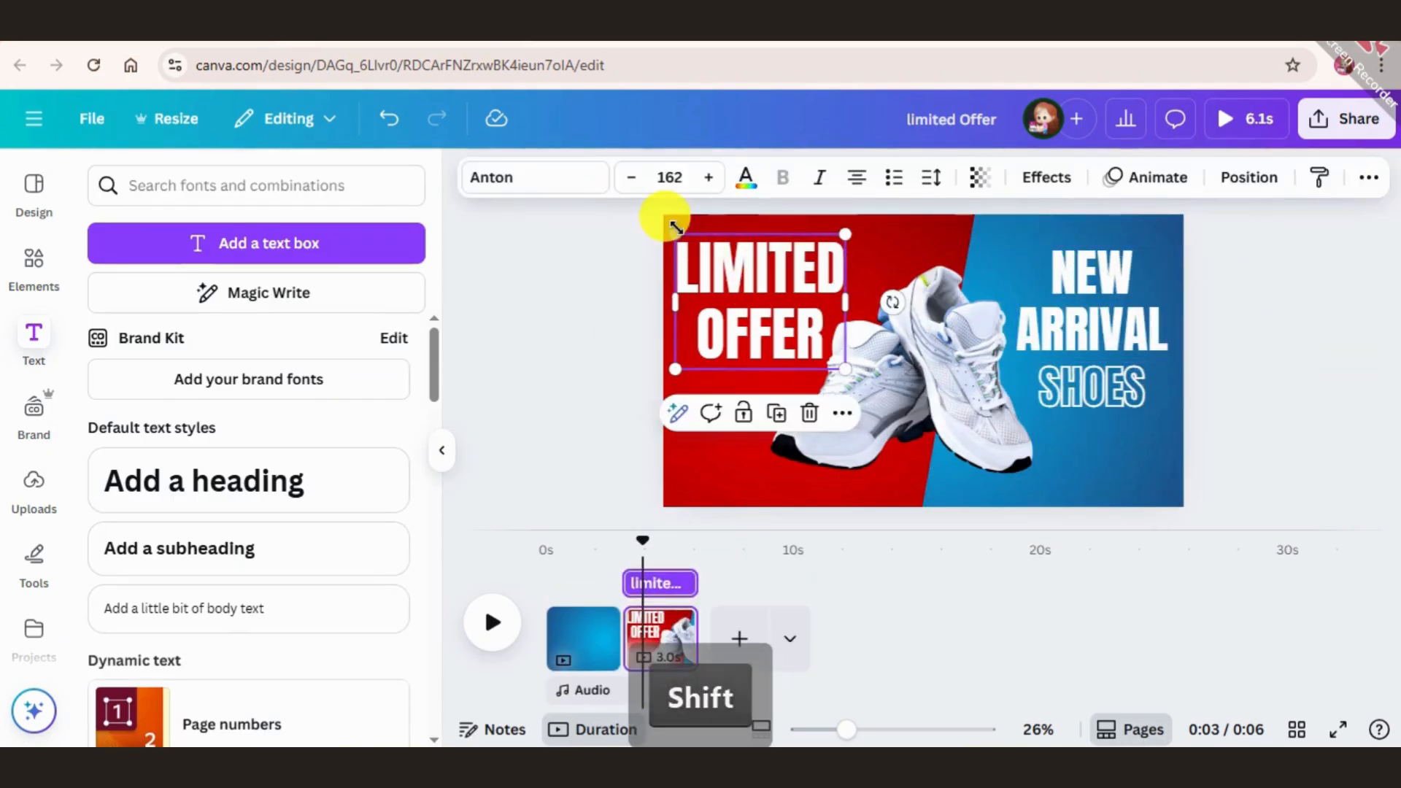
left_click_drag(672, 220, 679, 229)
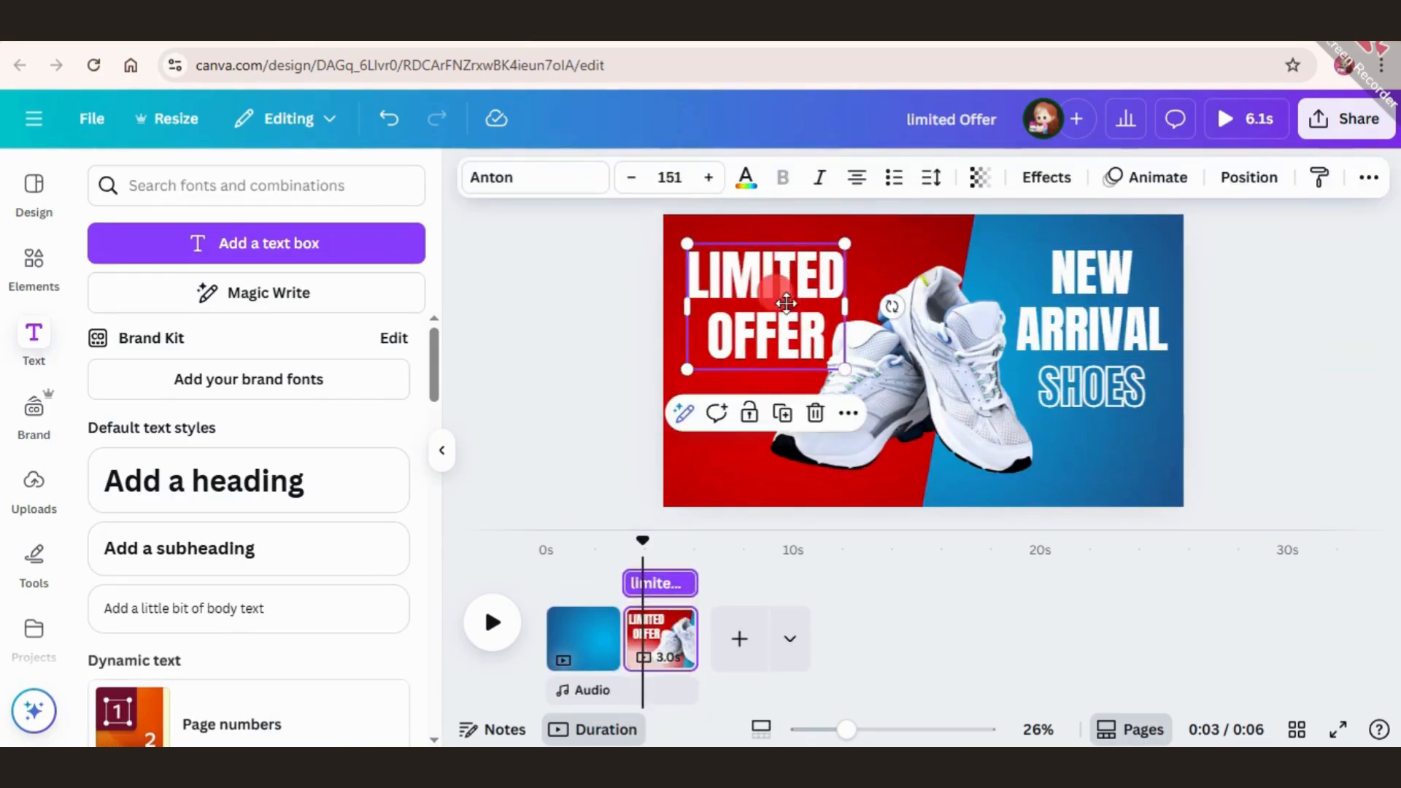
left_click_drag(793, 310, 785, 306)
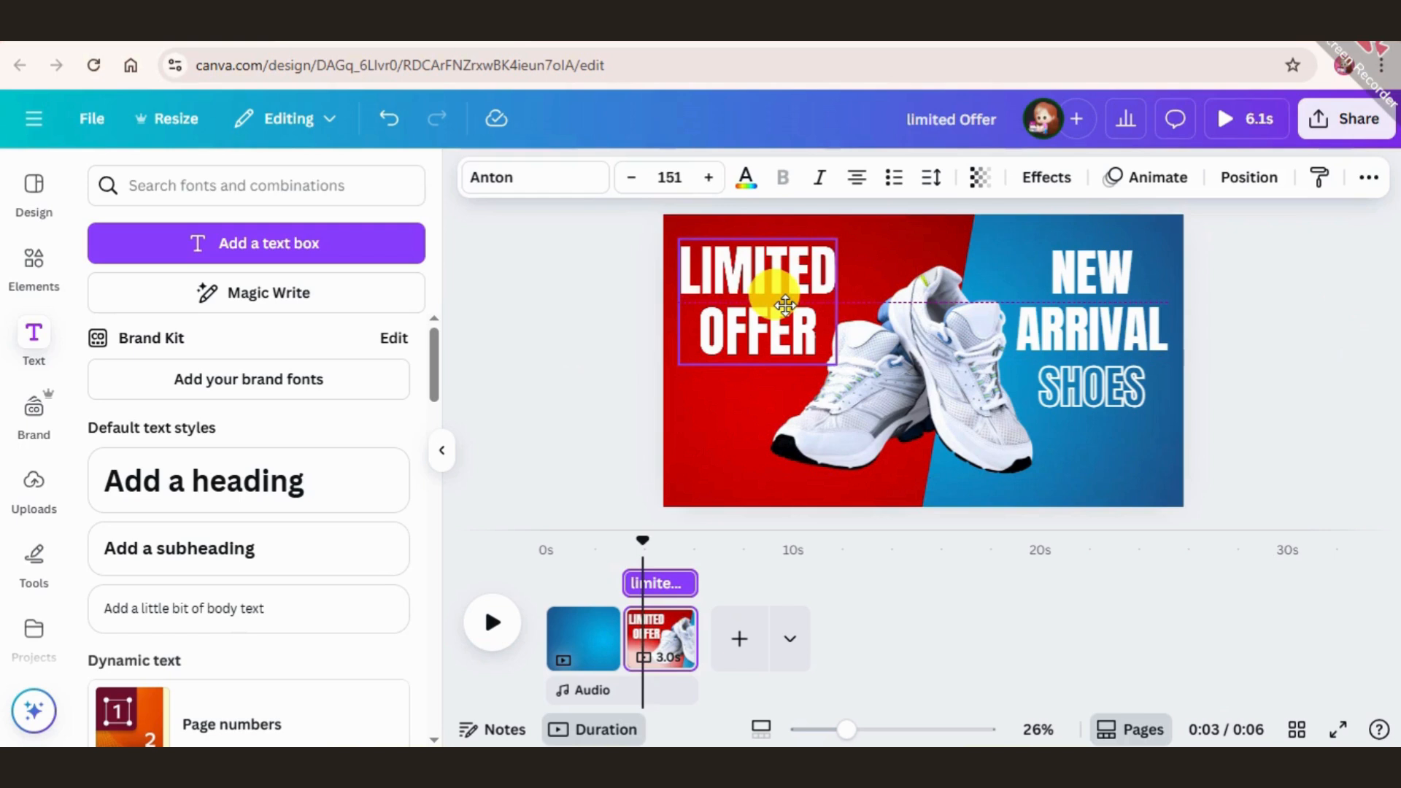
Apply the Lift text effect at intensity 50 to both the LIMITED OFFER and NEW ARRIVAL texts.
left_click(1101, 285, "shift")
left_click(1036, 183)
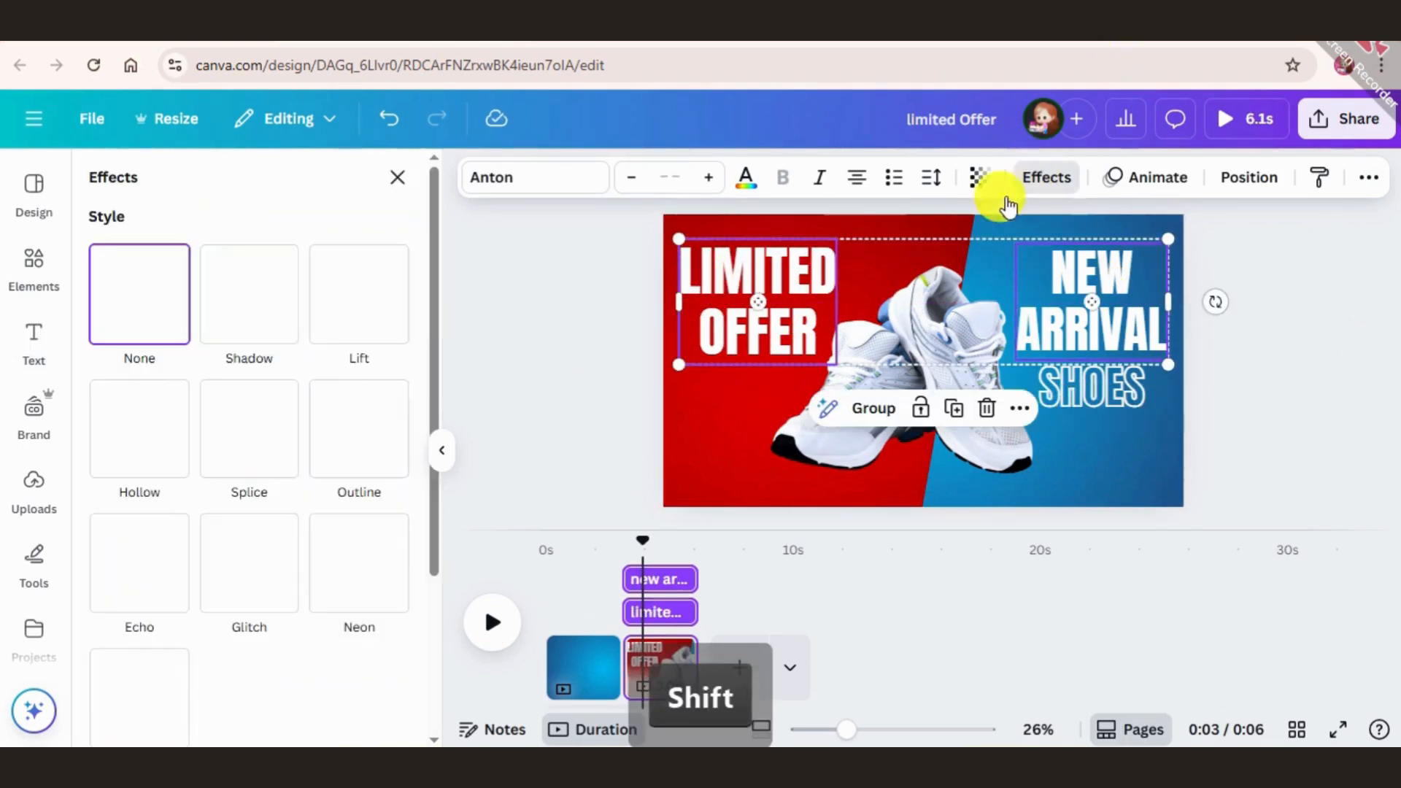
left_click(337, 296)
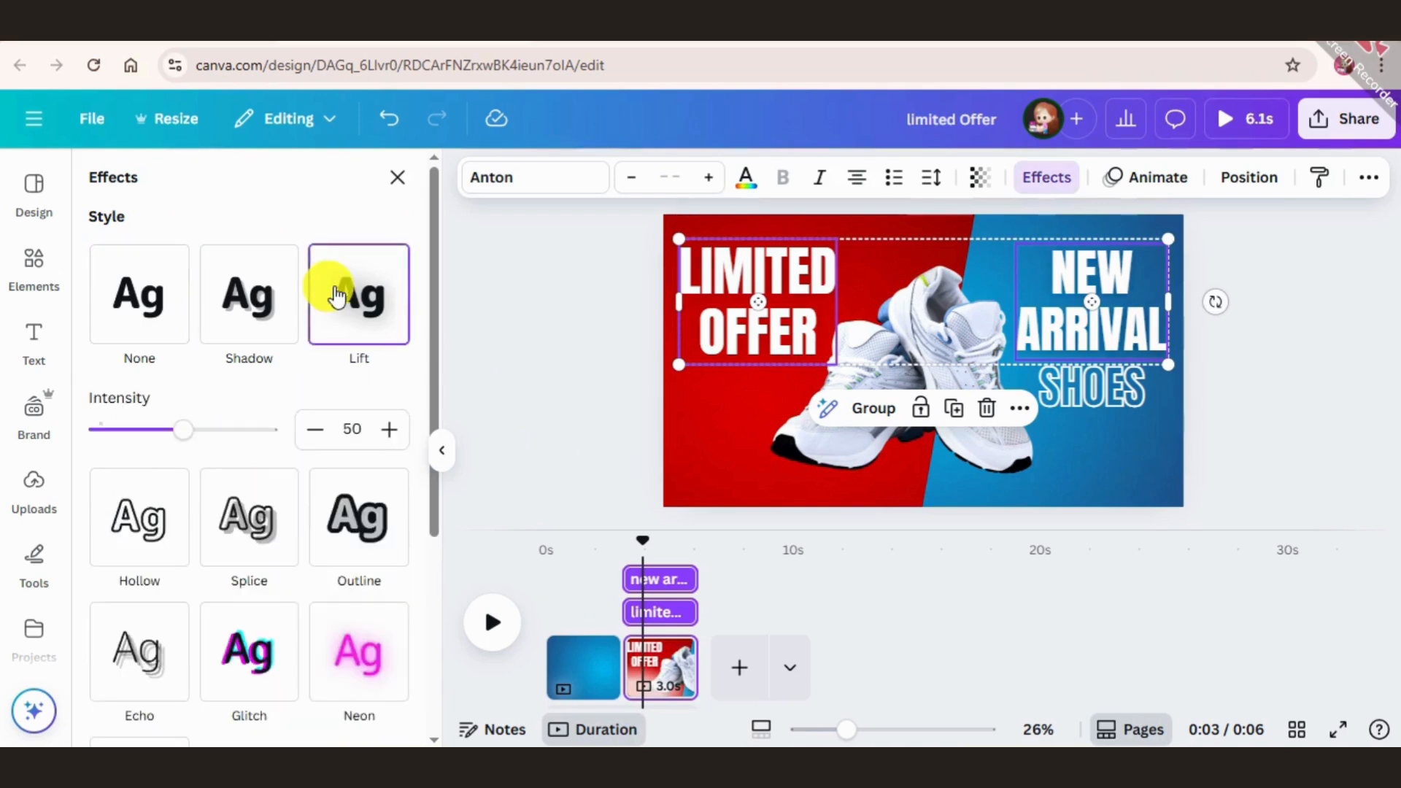
left_click(1314, 367)
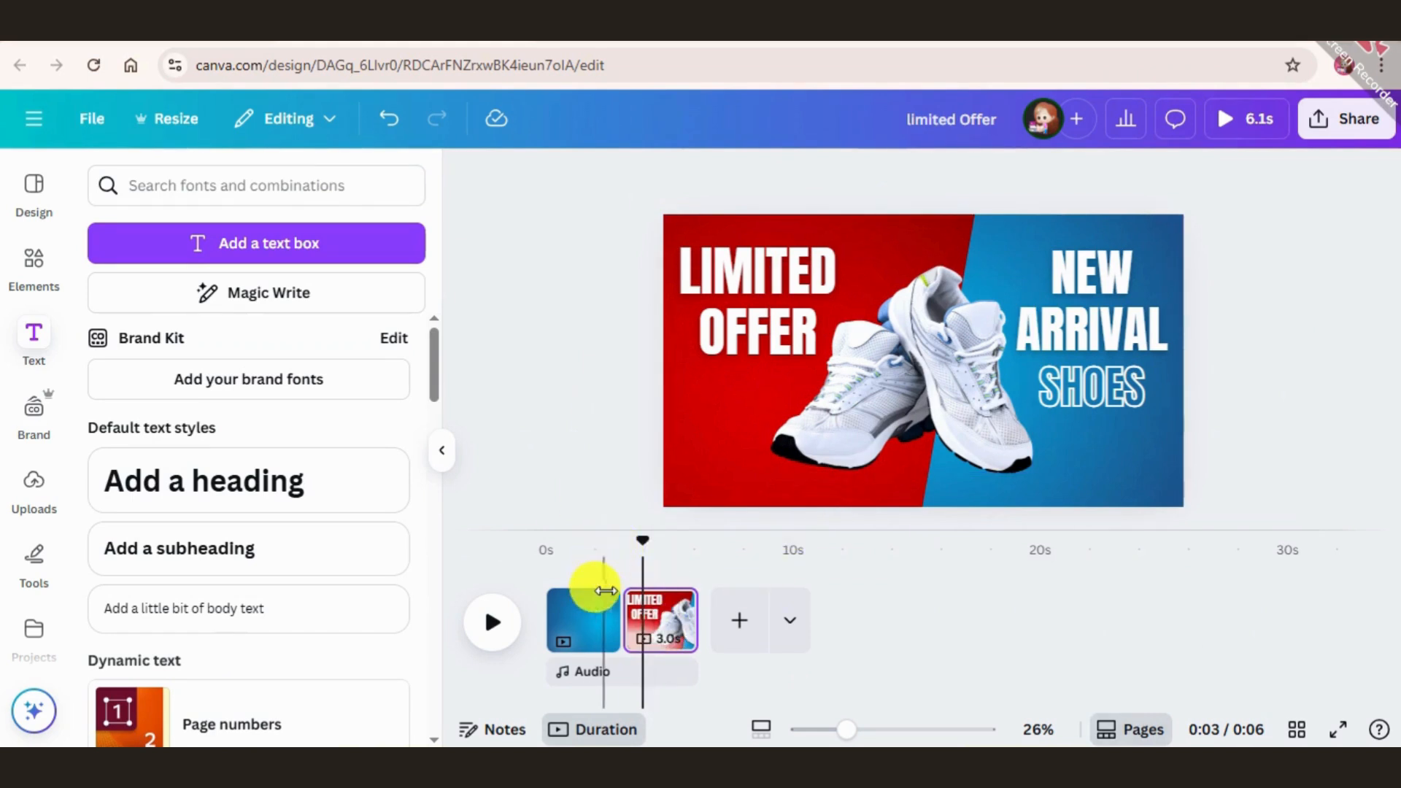
Add a Match & Move transition lasting 1.5 seconds between the two pages.
left_click_drag(639, 540, 586, 522)
left_click(623, 646)
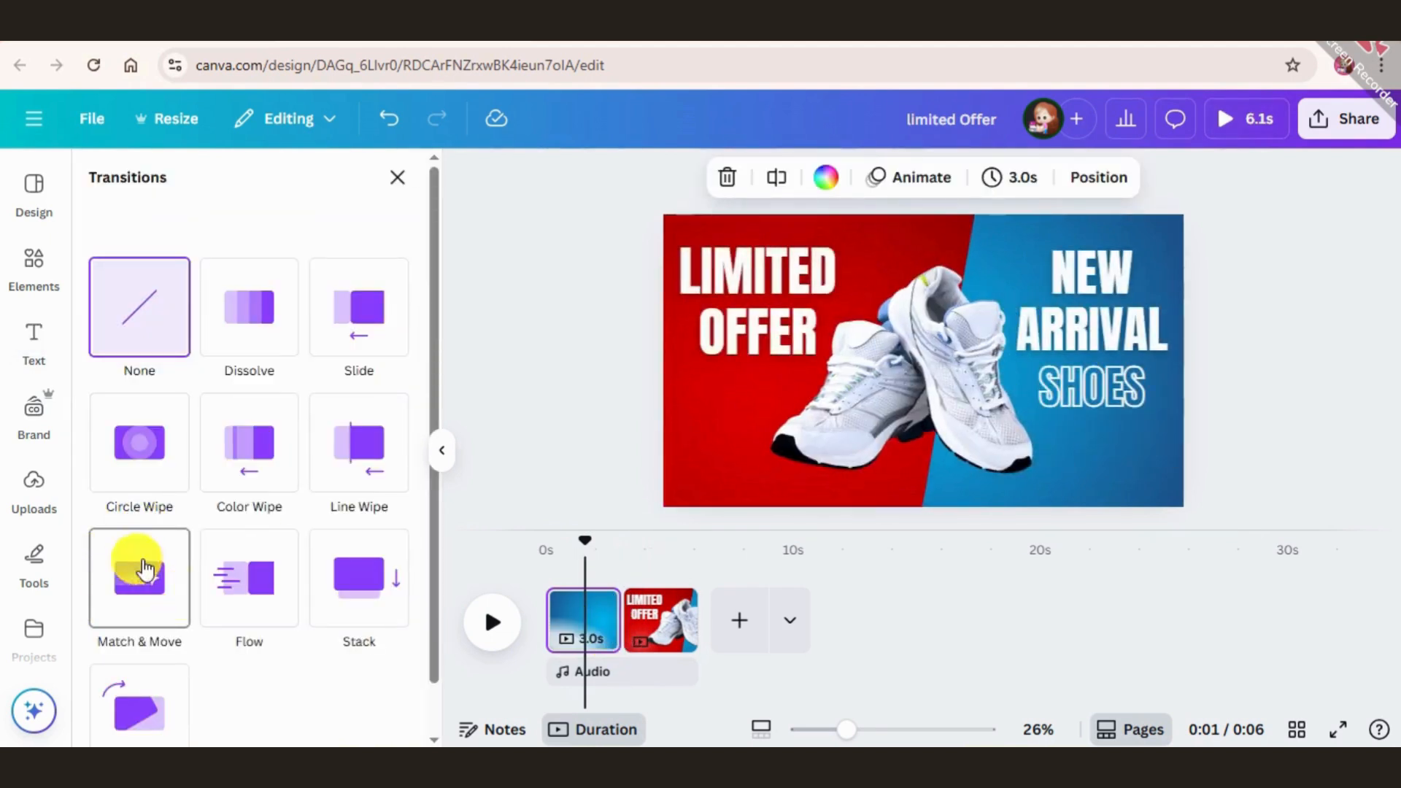
left_click(156, 591)
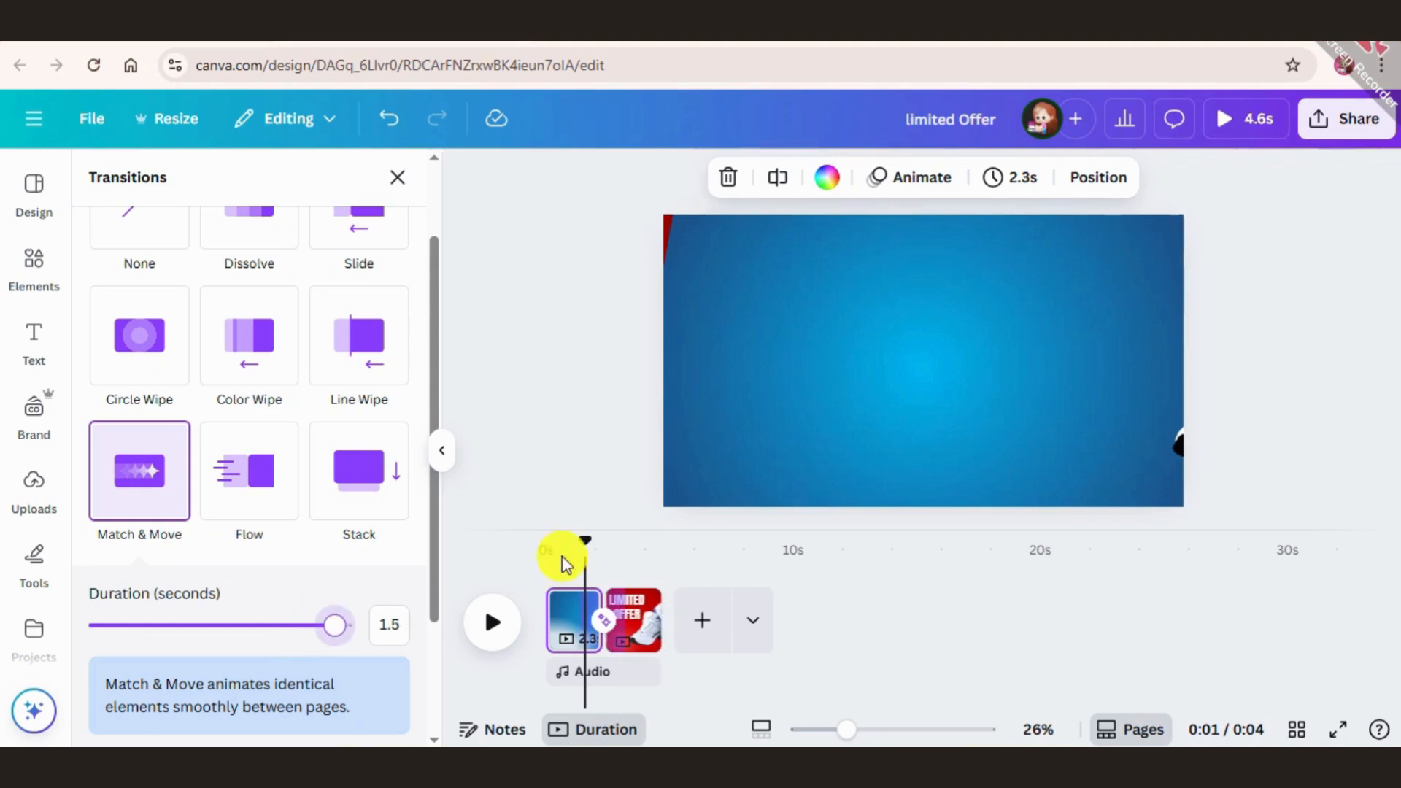
Extend both pages on the timeline to 3.0 seconds each.
left_click_drag(587, 543, 583, 546)
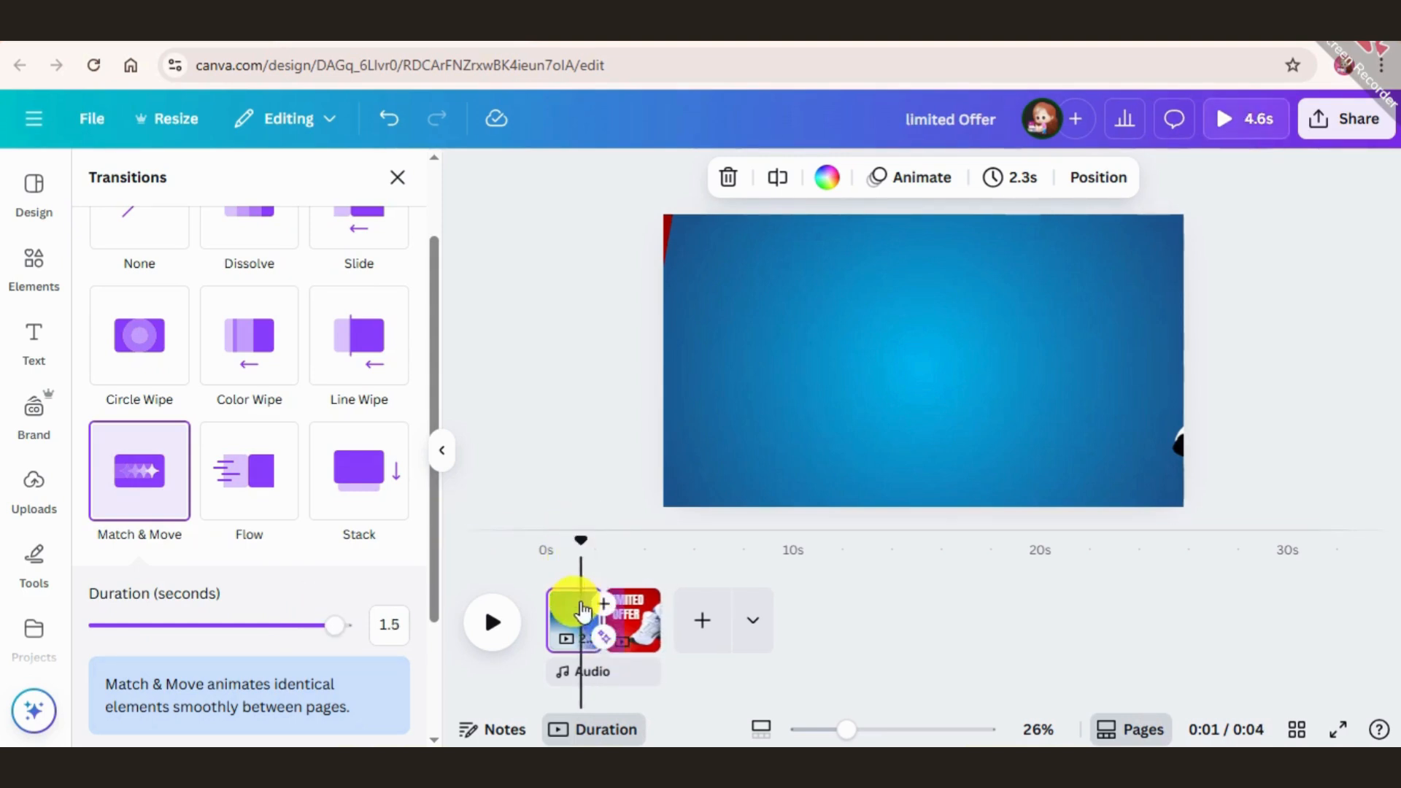
mouse_move(600, 605)
left_mouse_down()
mouse_move(617, 602)
mouse_move(597, 584)
left_mouse_up()
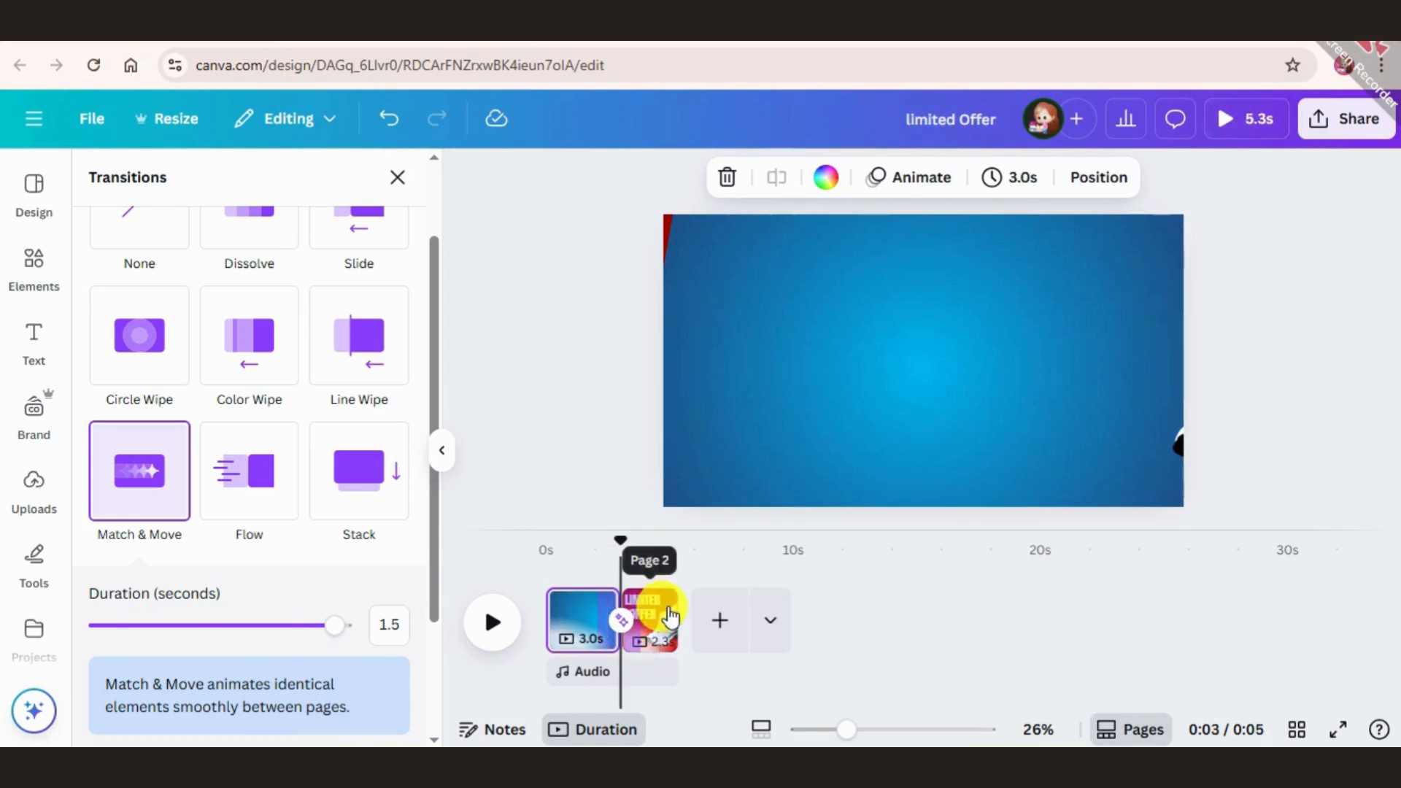
mouse_move(672, 610)
left_mouse_down()
mouse_move(700, 619)
mouse_move(690, 610)
left_mouse_up()
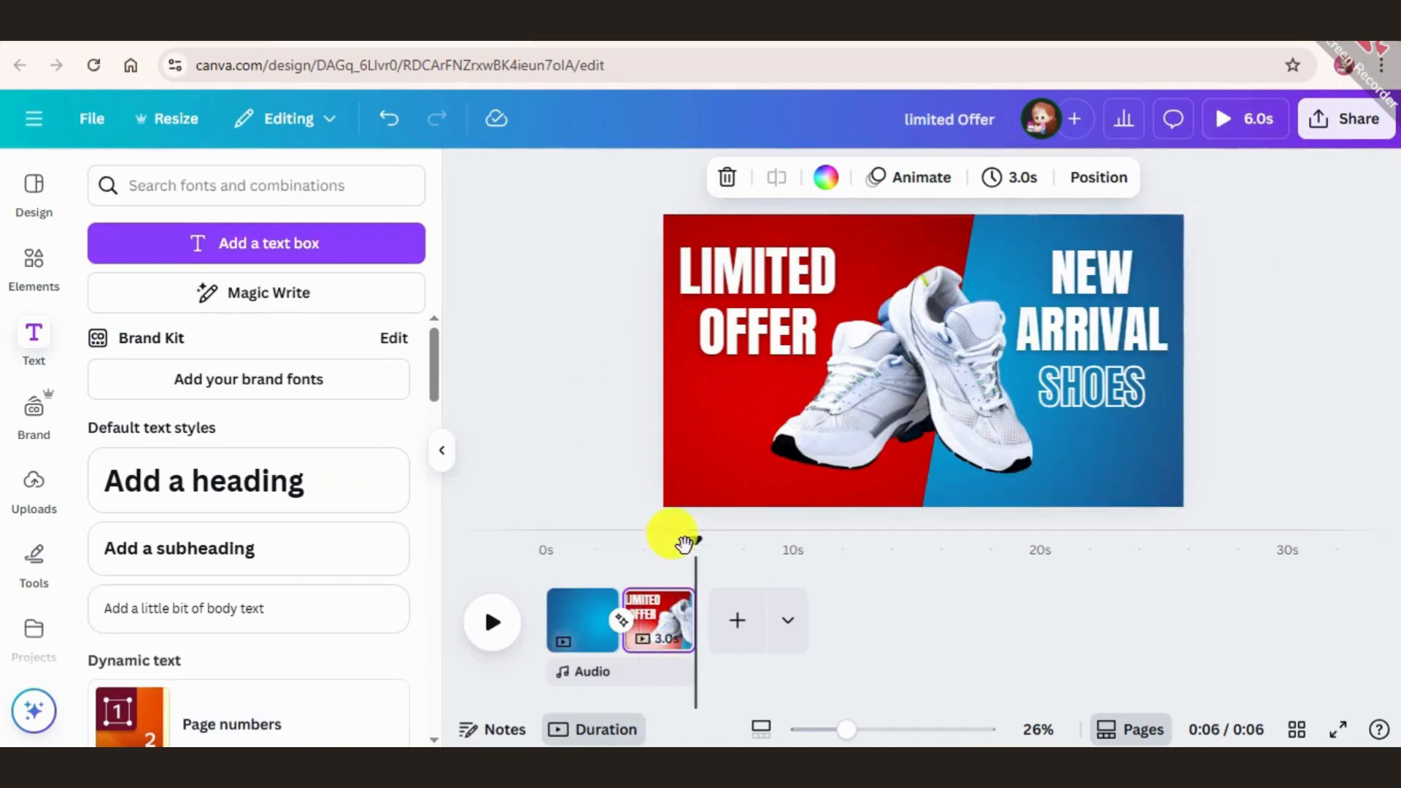
Play the video from the start to preview the transition and pause on the second page.
left_click_drag(678, 538, 546, 554)
key("space")
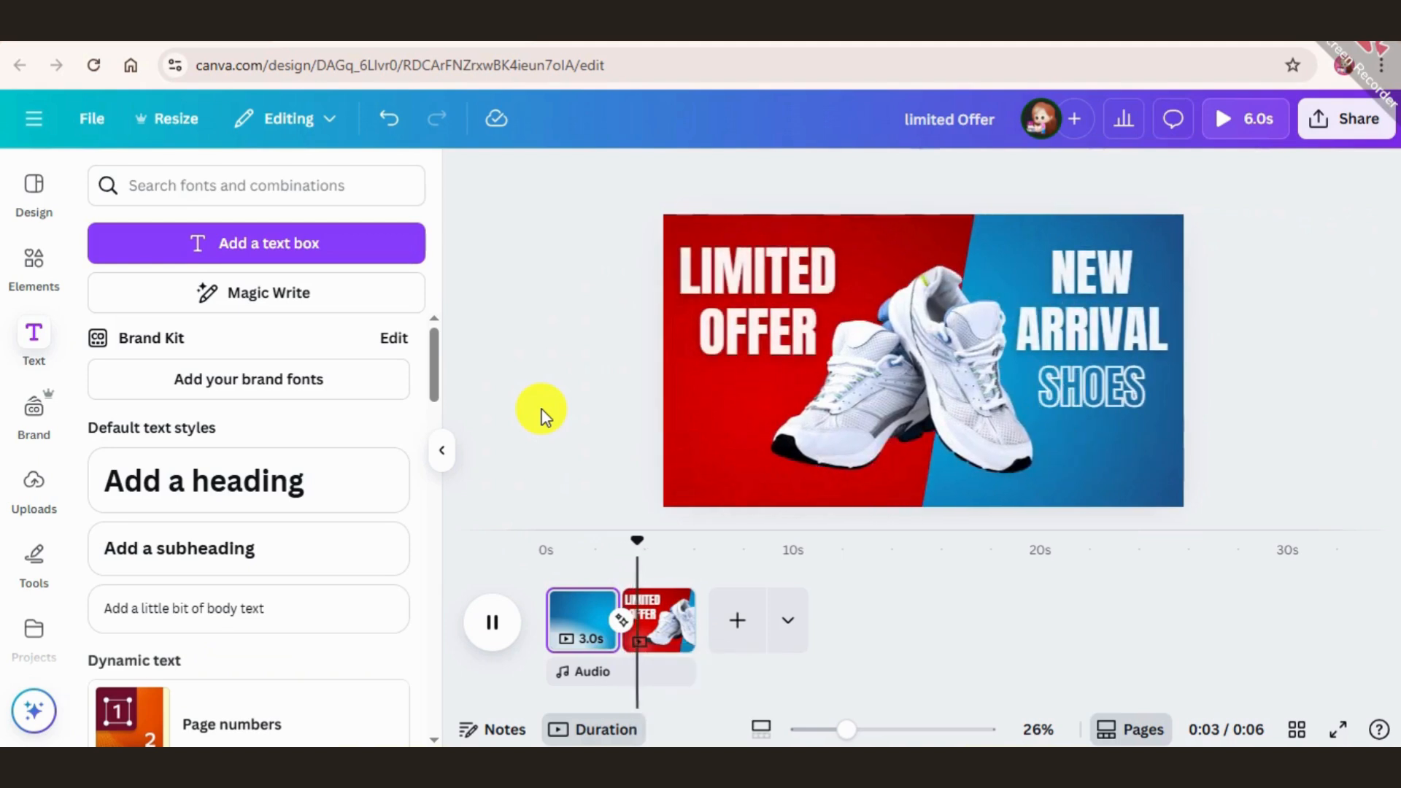
key("space")
Apply the Baseline animation to the LIMITED OFFER text with the direction set to rightward.
left_click(800, 272)
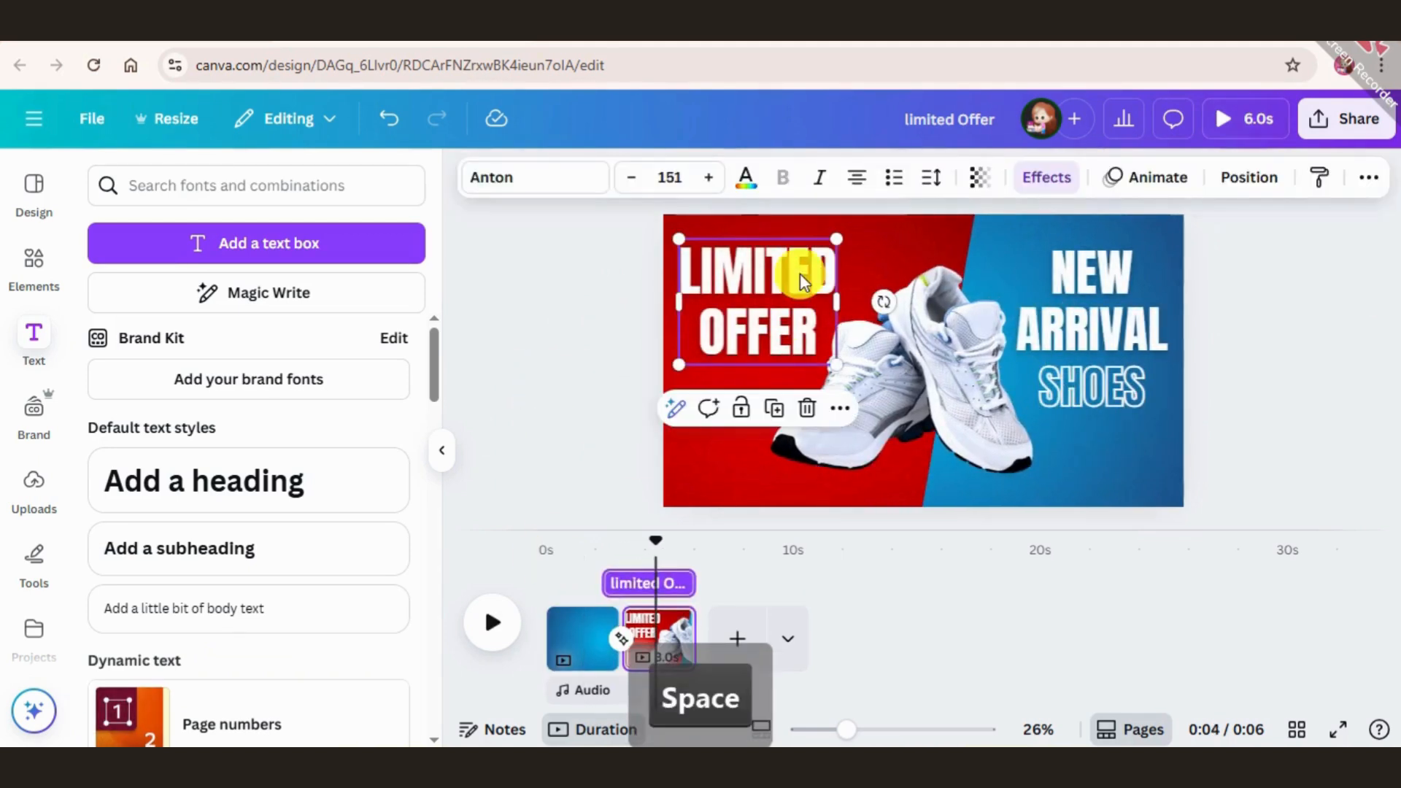
left_click(1140, 198)
scroll(325, 593, "down", 10)
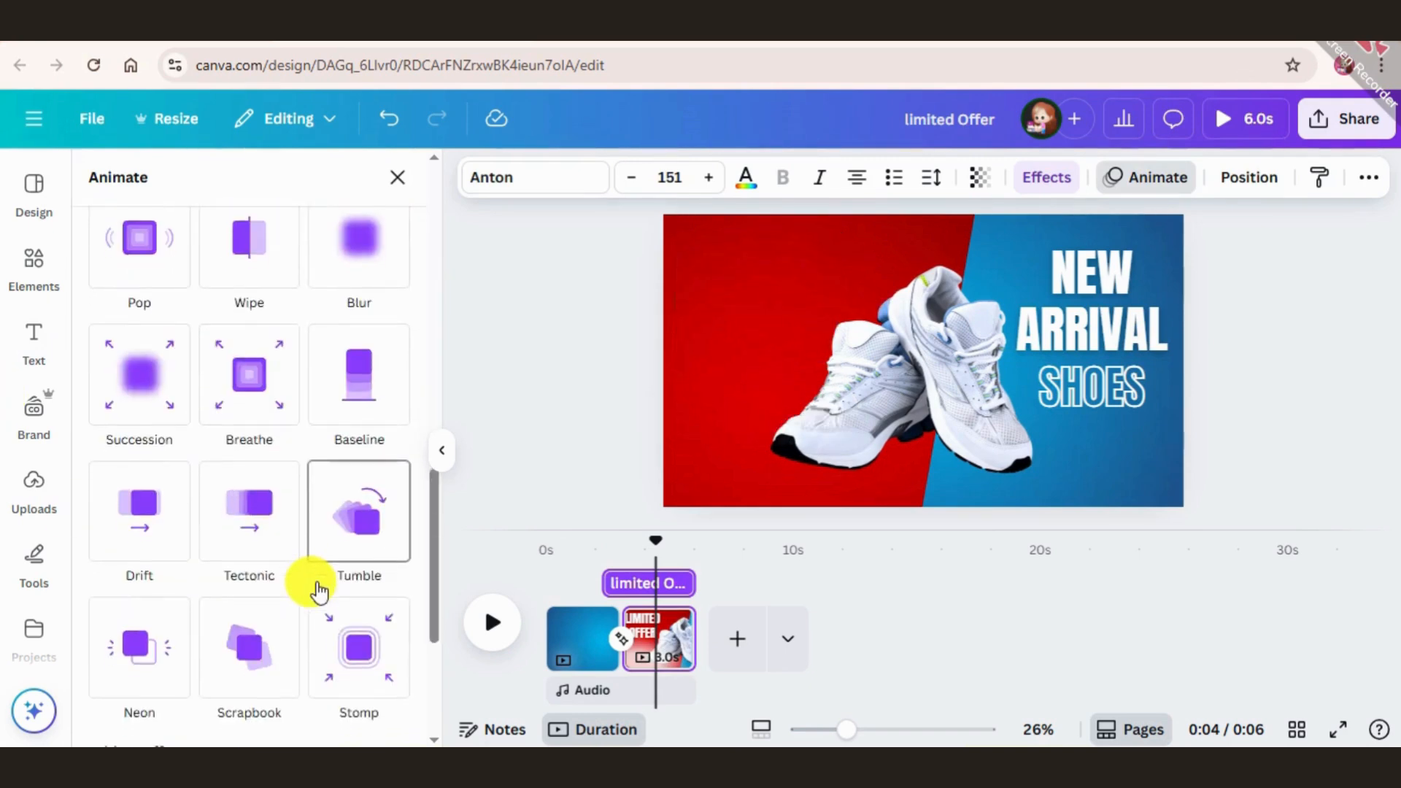
scroll(316, 588, "down", 3)
scroll(299, 581, "up", 3)
left_click(385, 360)
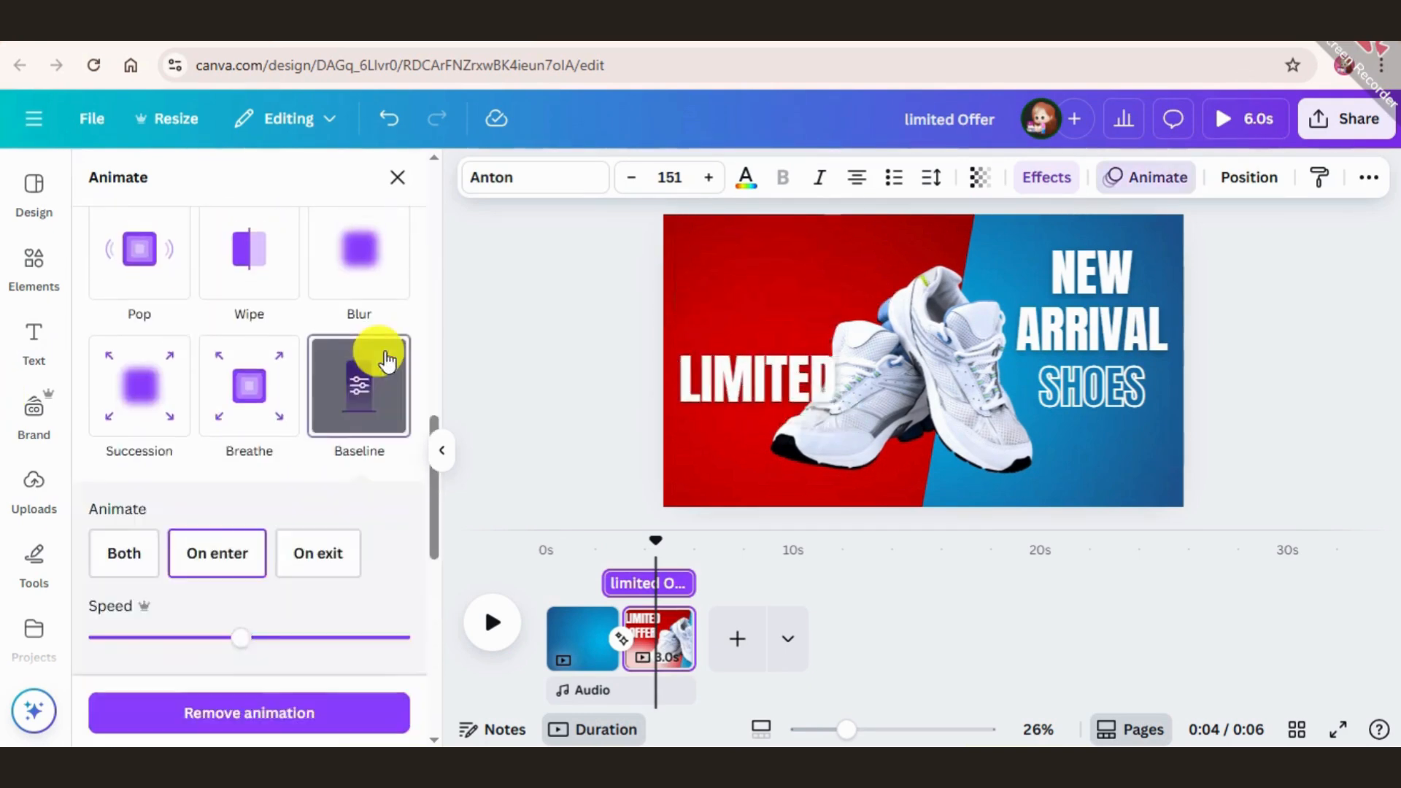
scroll(234, 604, "down", 3)
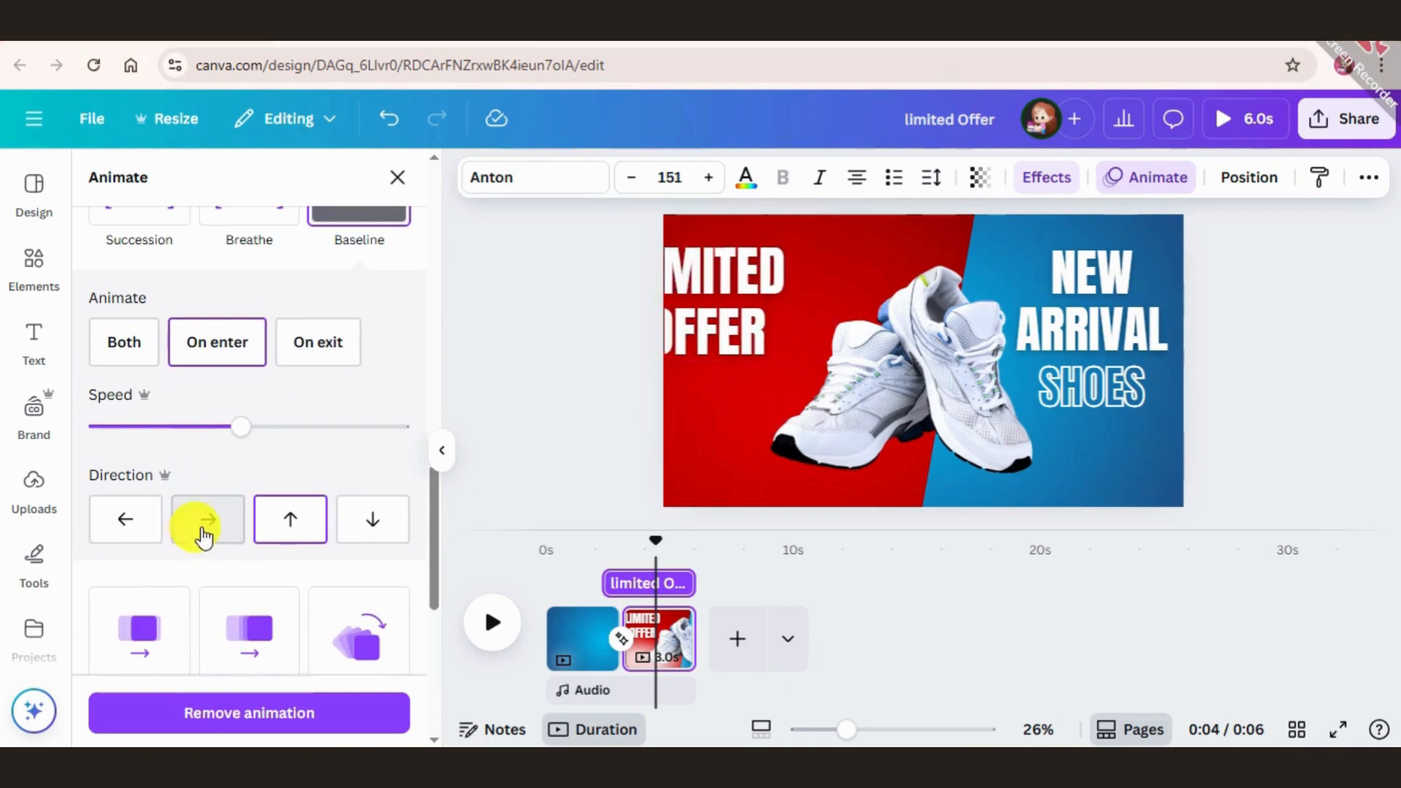
left_click(204, 537)
Set the LIMITED OFFER animation to Both, lower its speed to about a quarter of the range and enable Reverse exit animation.
scroll(205, 540, "up", 3)
left_click(121, 556)
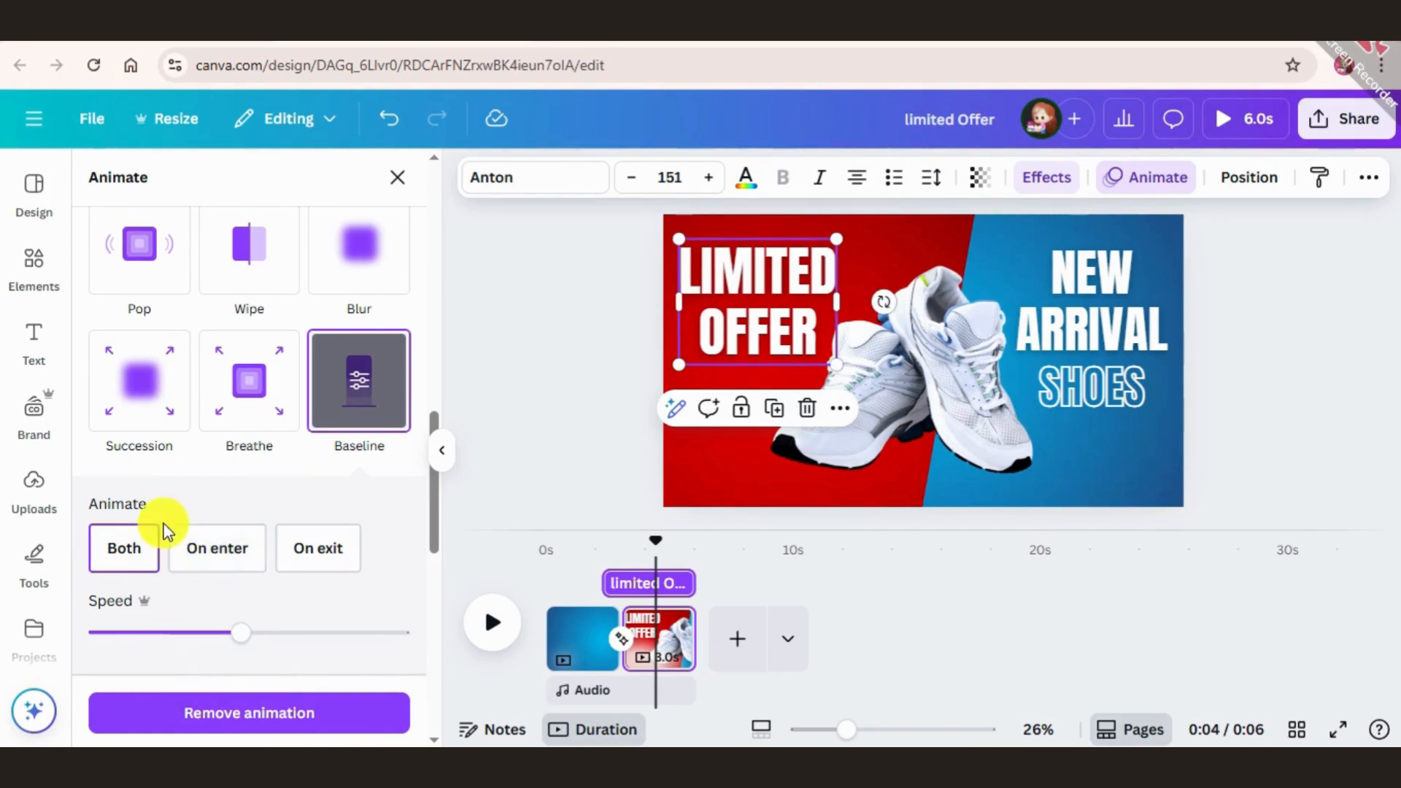
scroll(175, 497, "down", 4)
left_click_drag(243, 325, 166, 313)
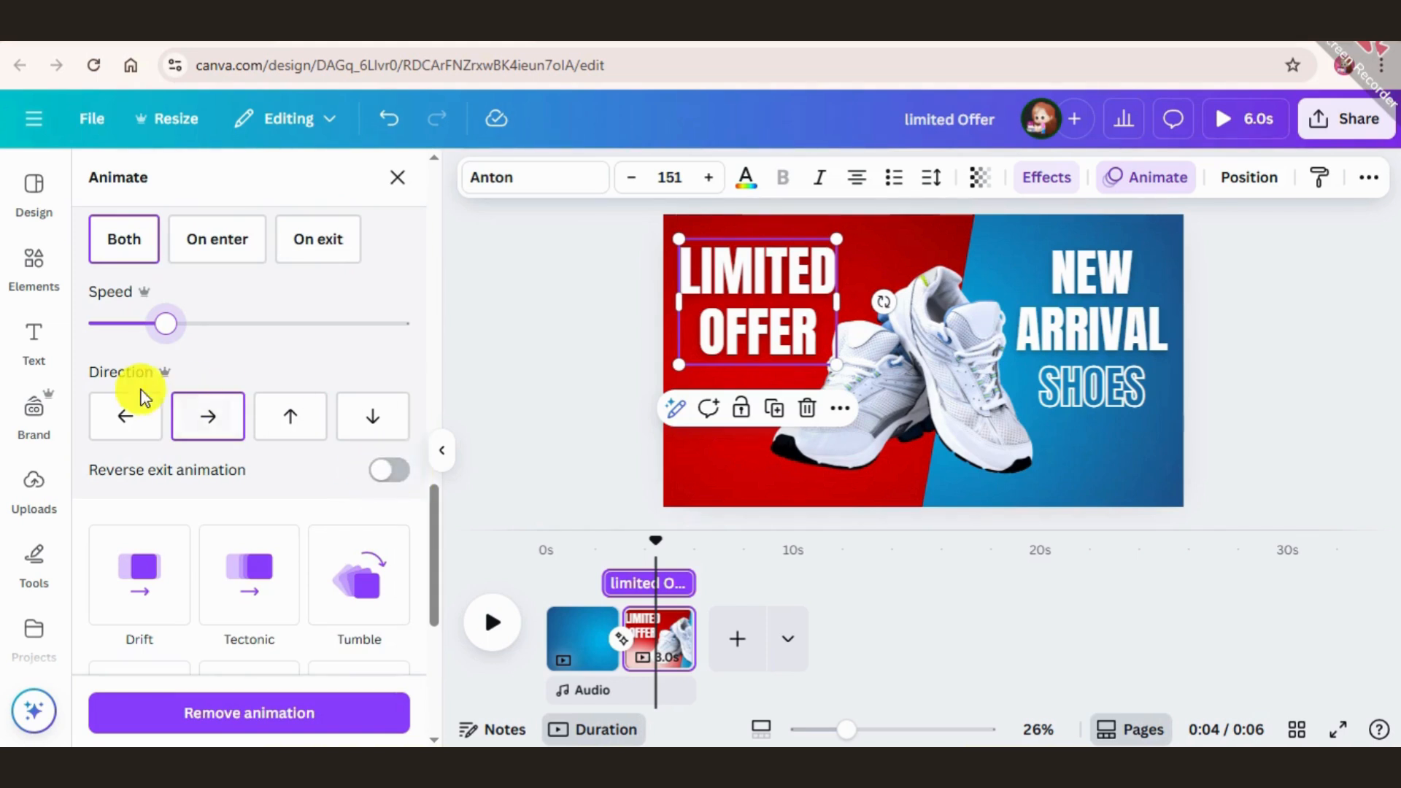
left_click(194, 417)
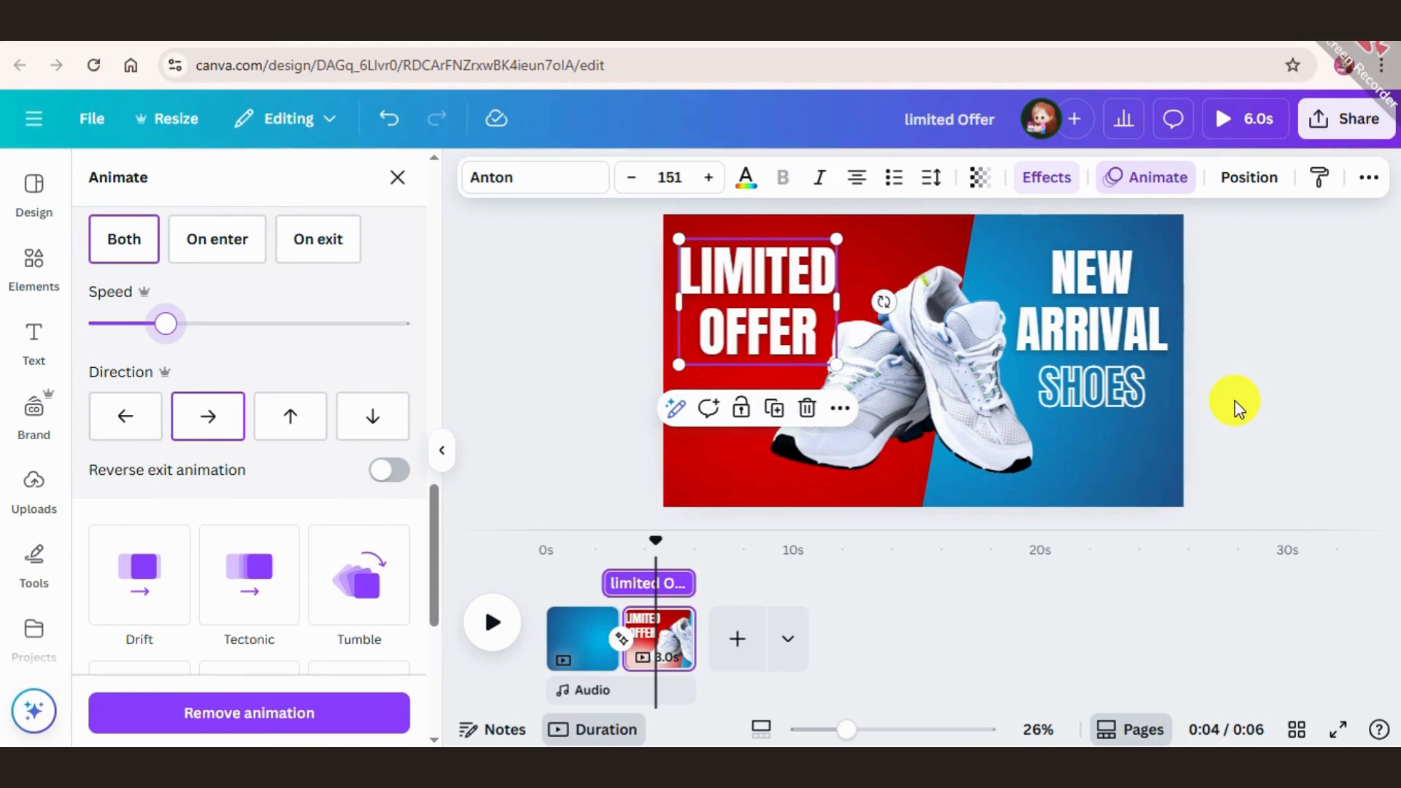
left_click(391, 472)
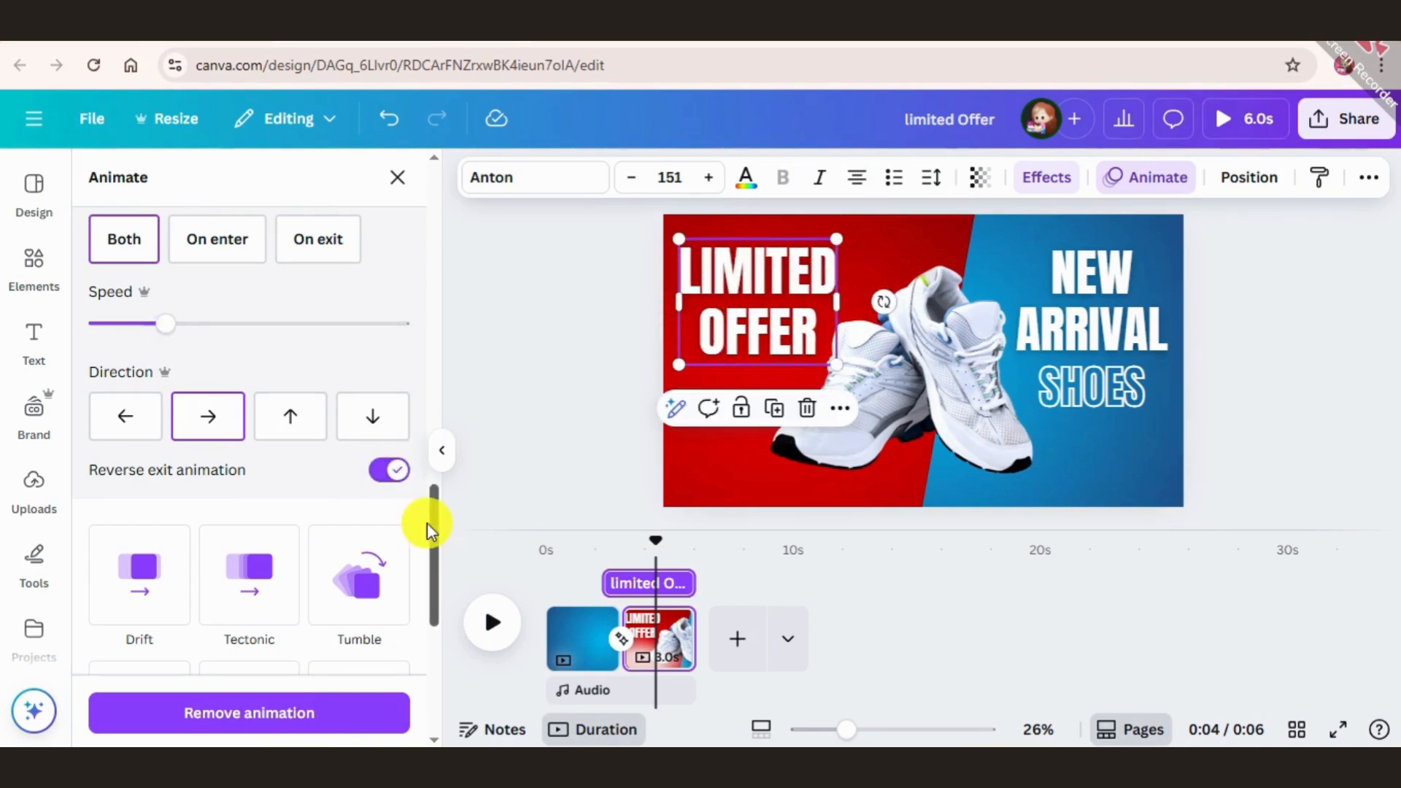
Apply the Baseline animation to the NEW ARRIVAL text with the direction set to downward.
left_click(1125, 296)
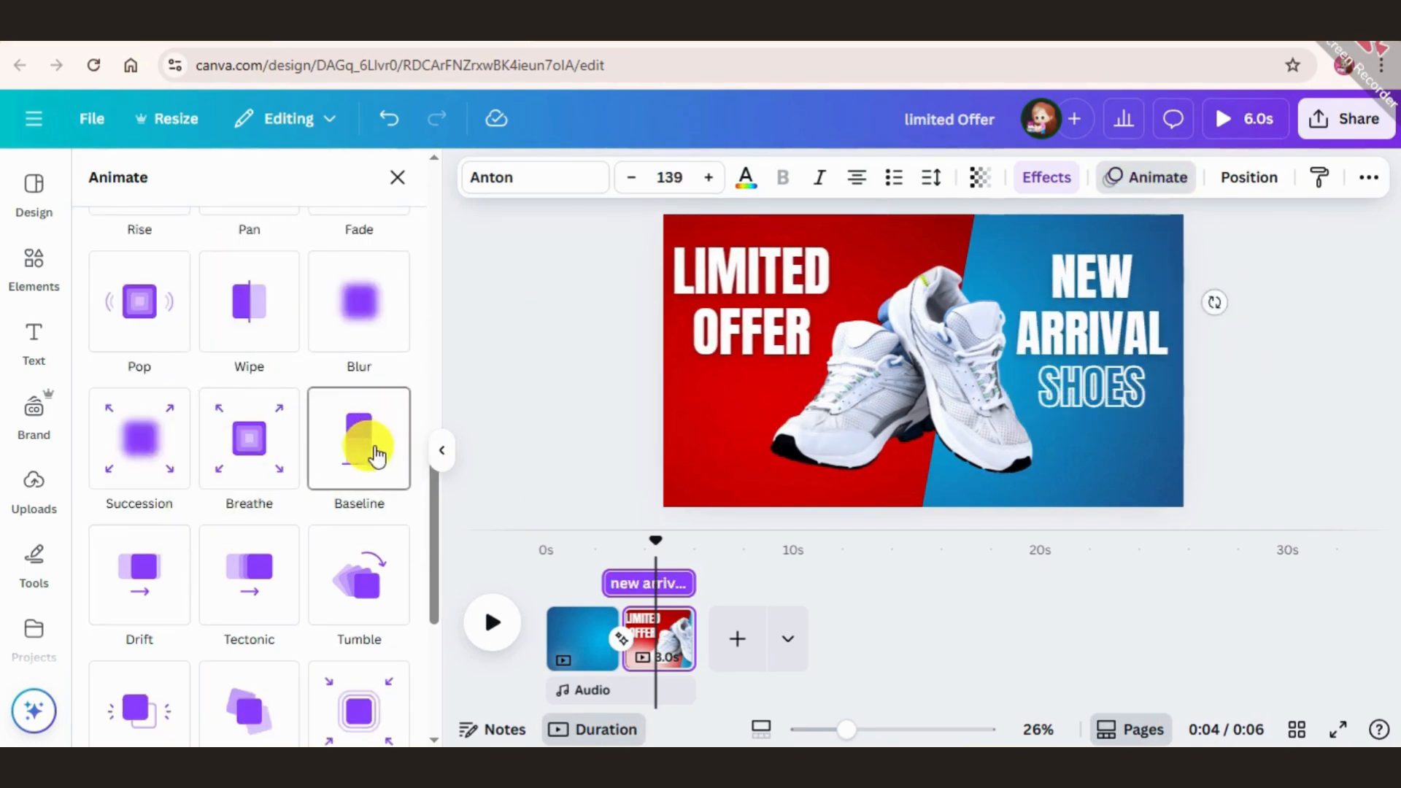
left_click(354, 431)
scroll(255, 533, "down", 8)
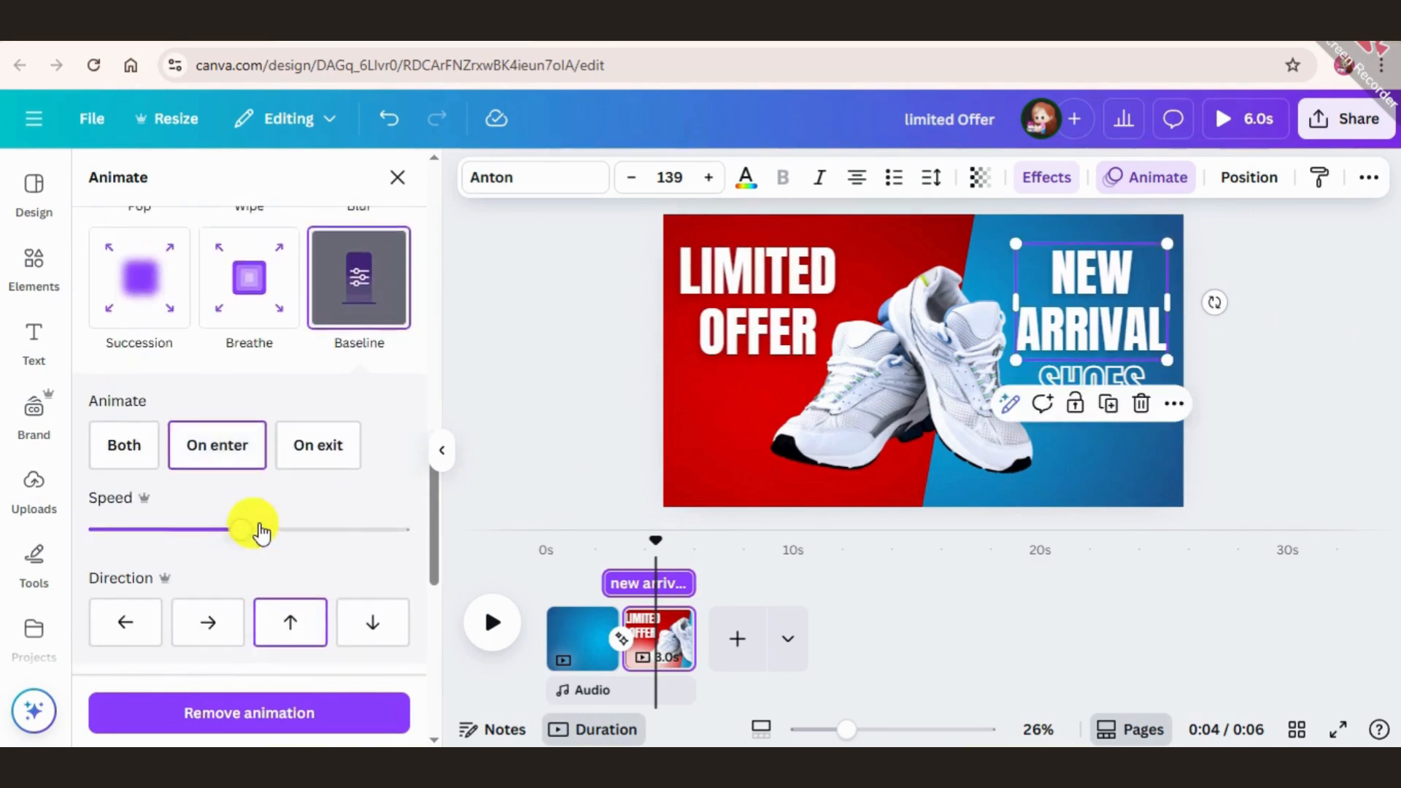
scroll(256, 529, "up", 4)
left_click(378, 429)
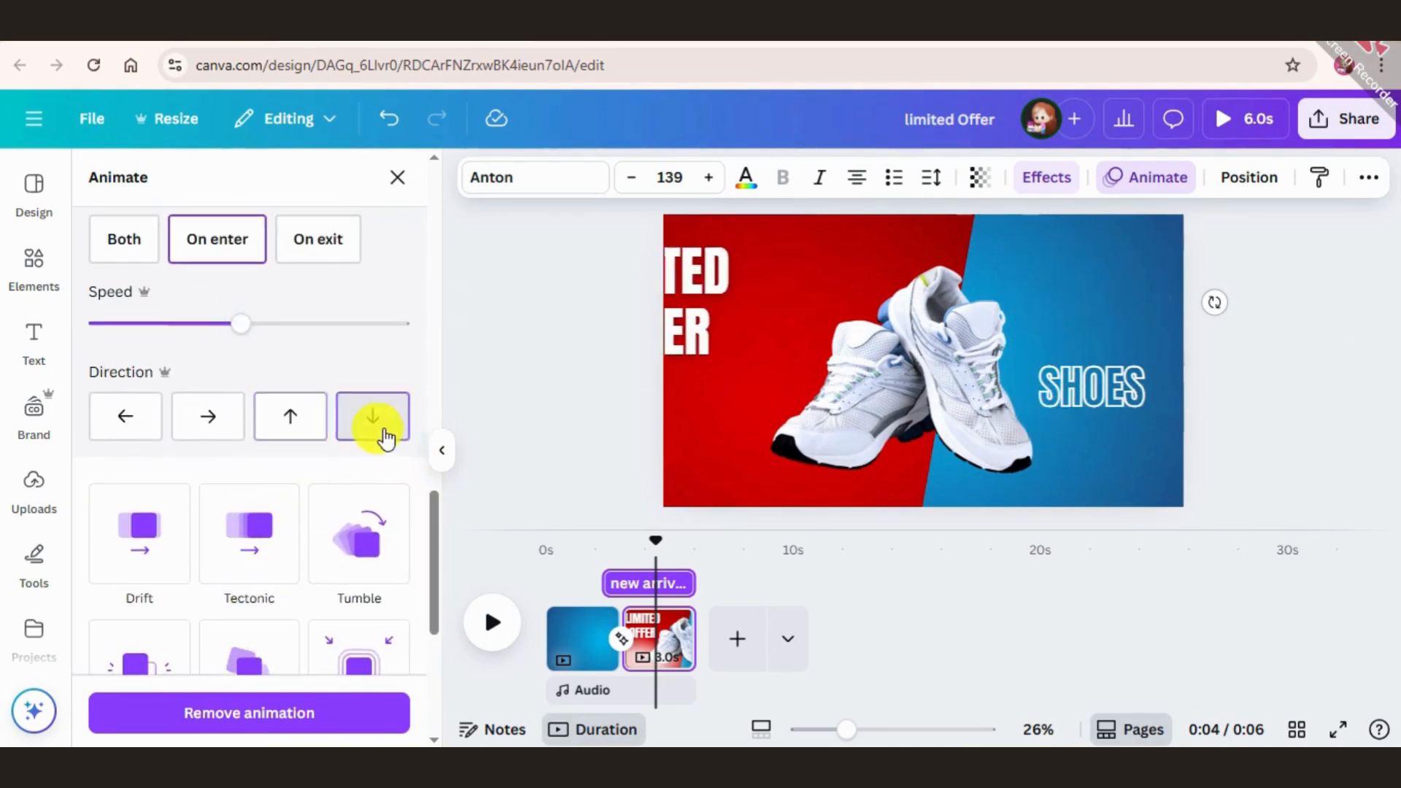
Set the NEW ARRIVAL animation to Both, lower its speed to about a quarter of the range and enable Reverse exit animation.
scroll(365, 452, "up", 3)
left_click(119, 435)
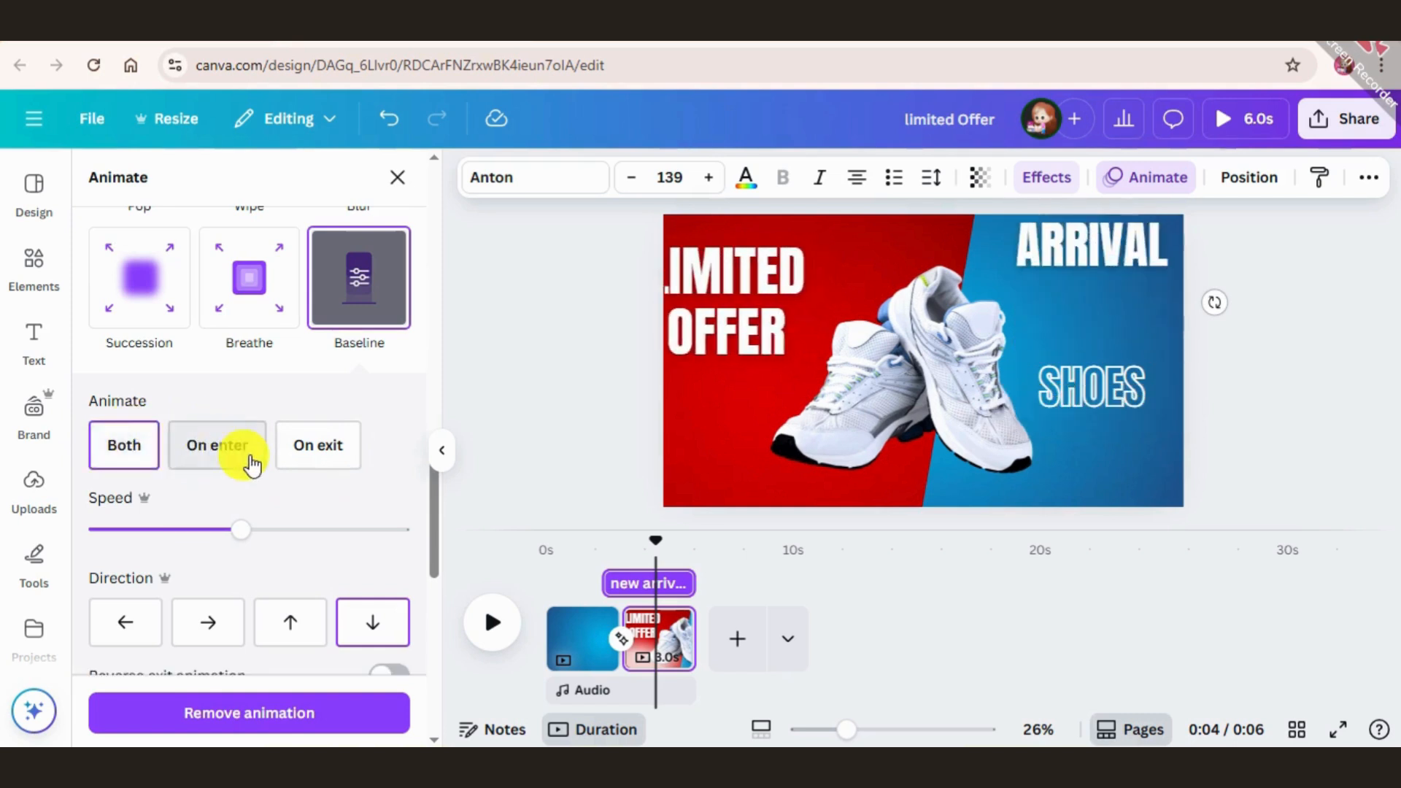
scroll(270, 496, "down", 2)
left_click_drag(241, 427, 146, 412)
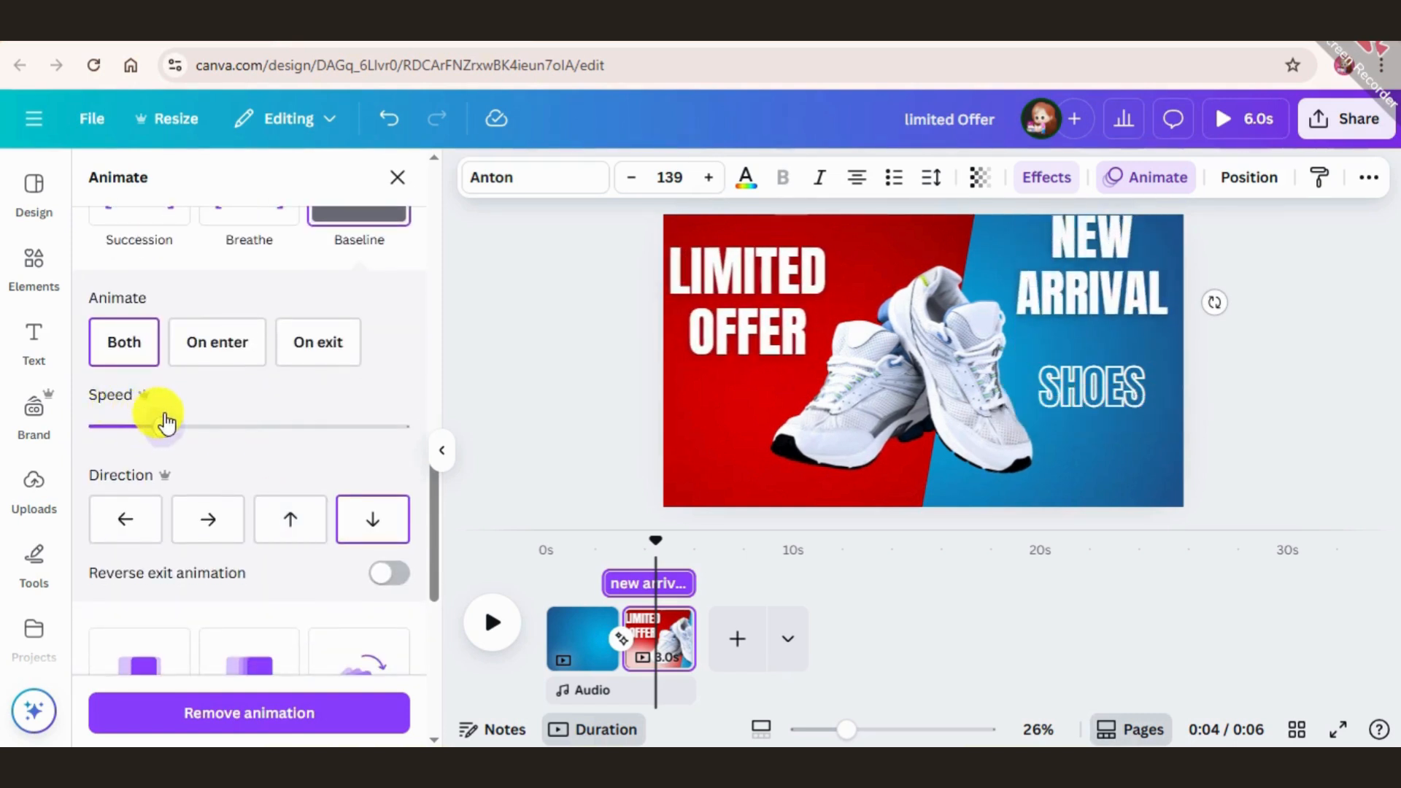
left_click(388, 576)
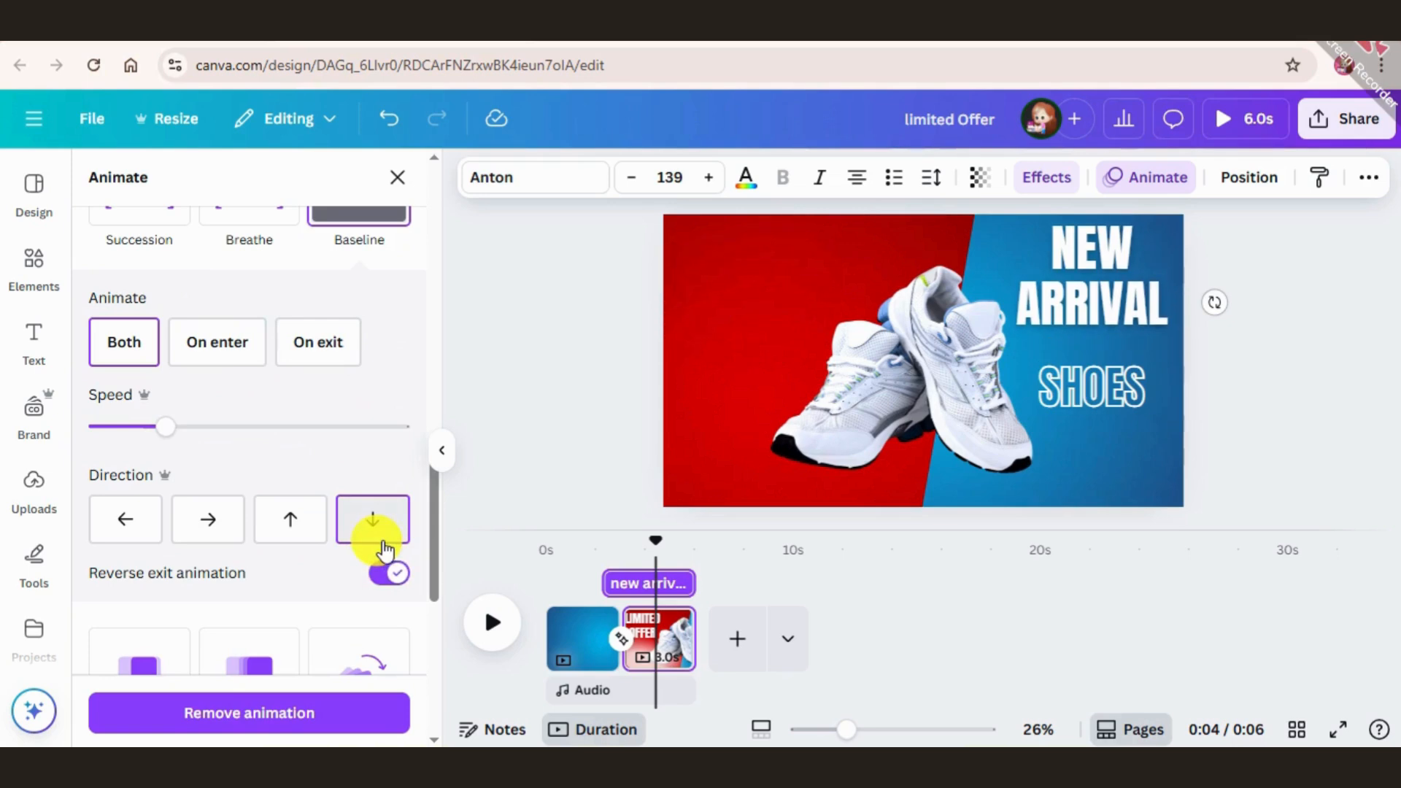
Apply the Baseline animation to the SHOES text.
left_click(1105, 365)
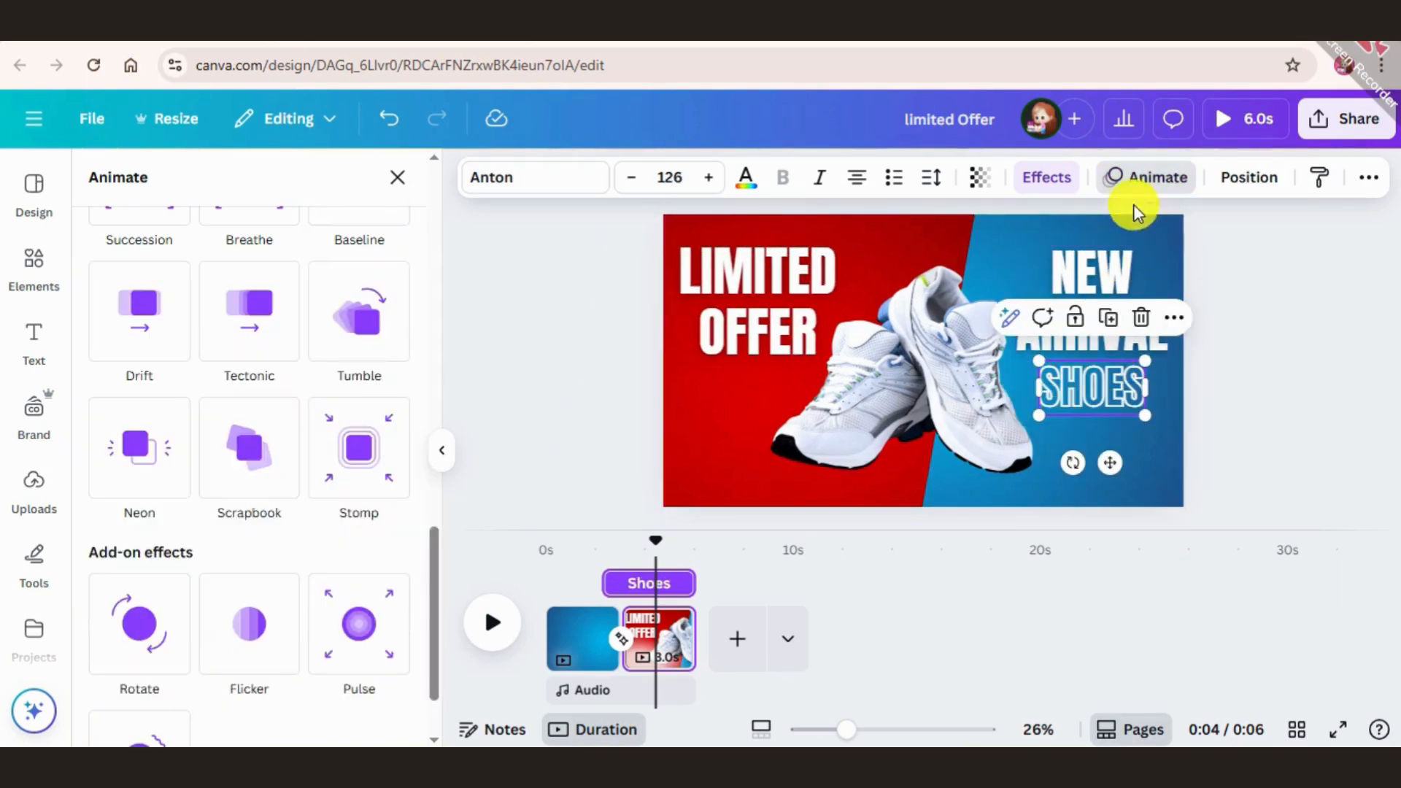
left_click(1139, 182)
scroll(56, 601, "down", 5)
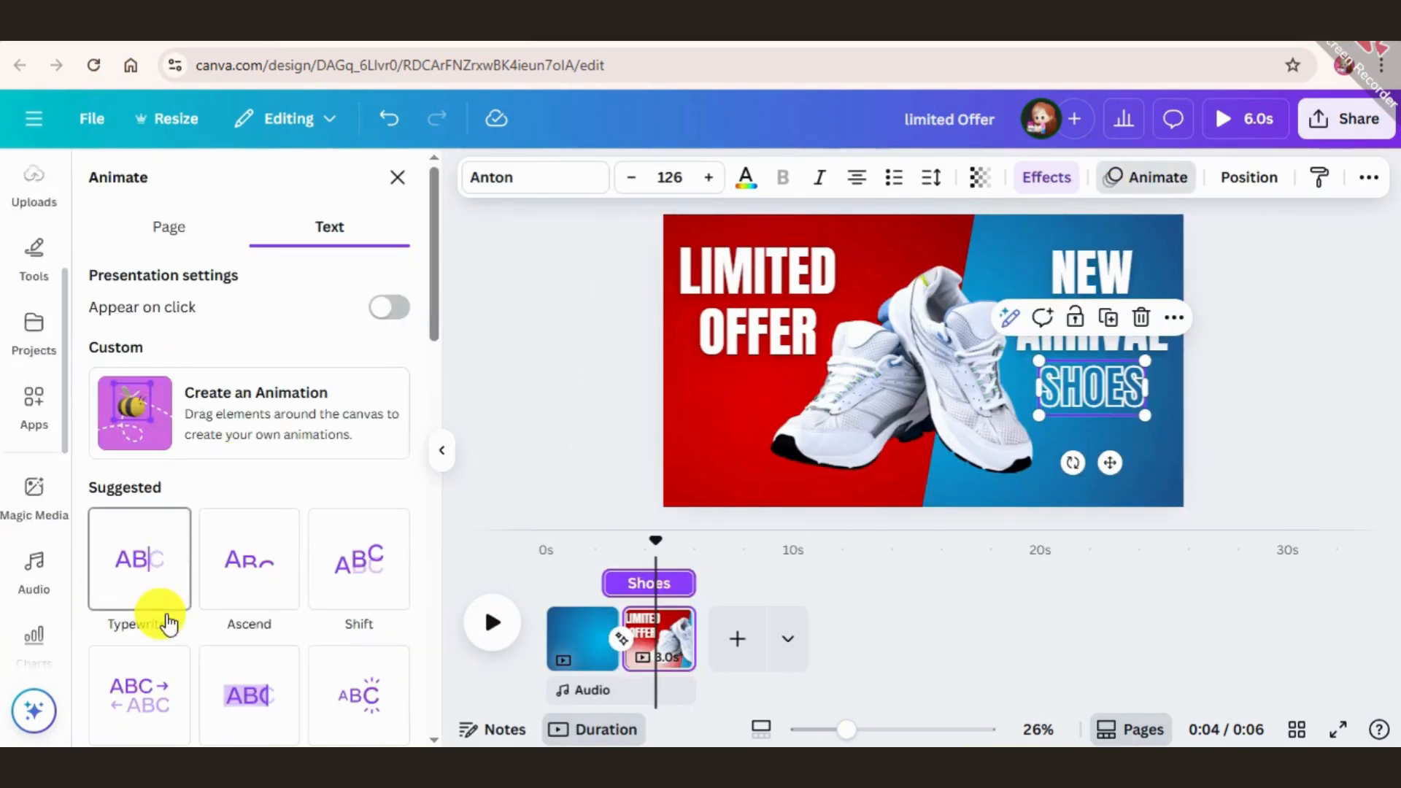
scroll(212, 639, "down", 10)
scroll(394, 497, "up", 4)
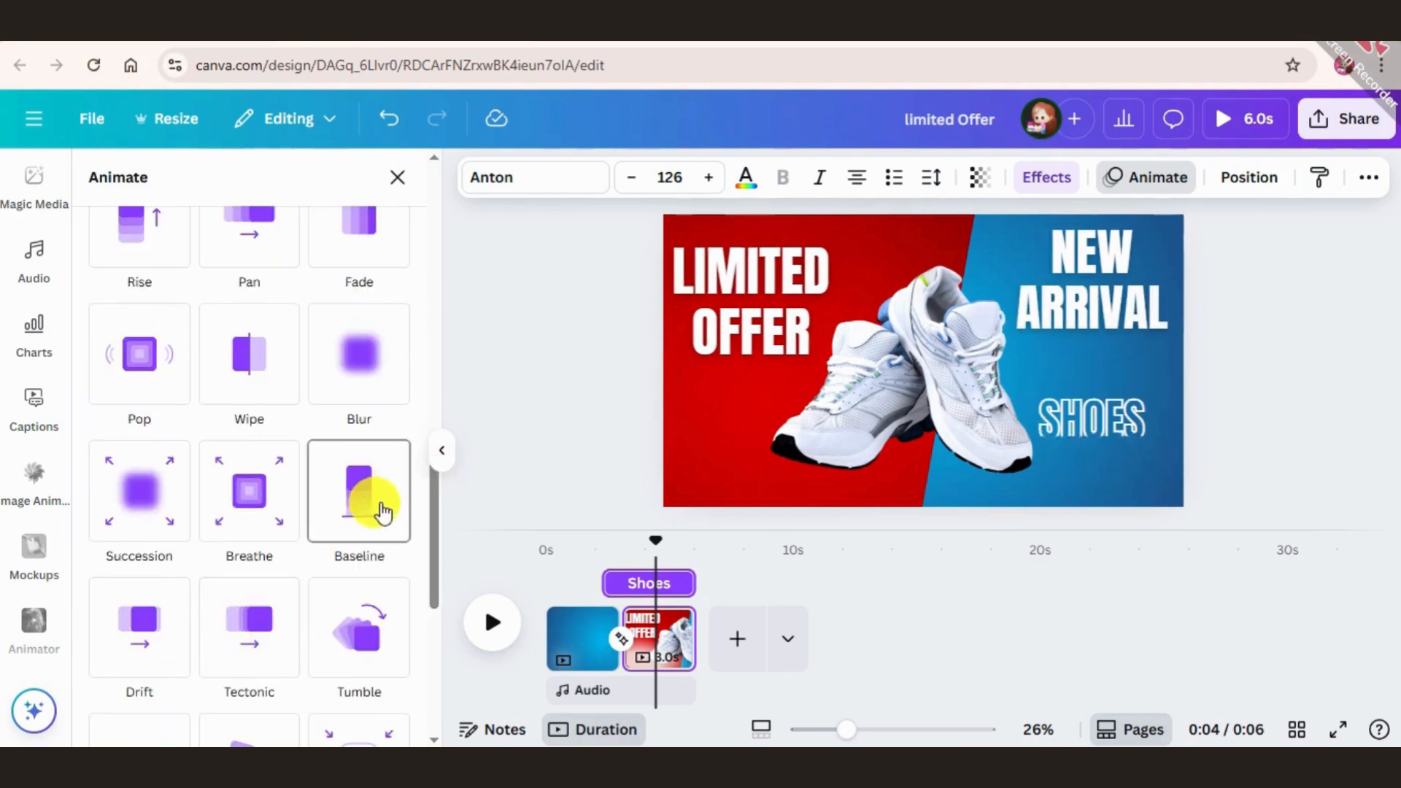
left_click(375, 505)
Set the SHOES animation to Both with a leftward direction and enable Reverse exit animation.
scroll(330, 569, "down", 3)
left_click(124, 235)
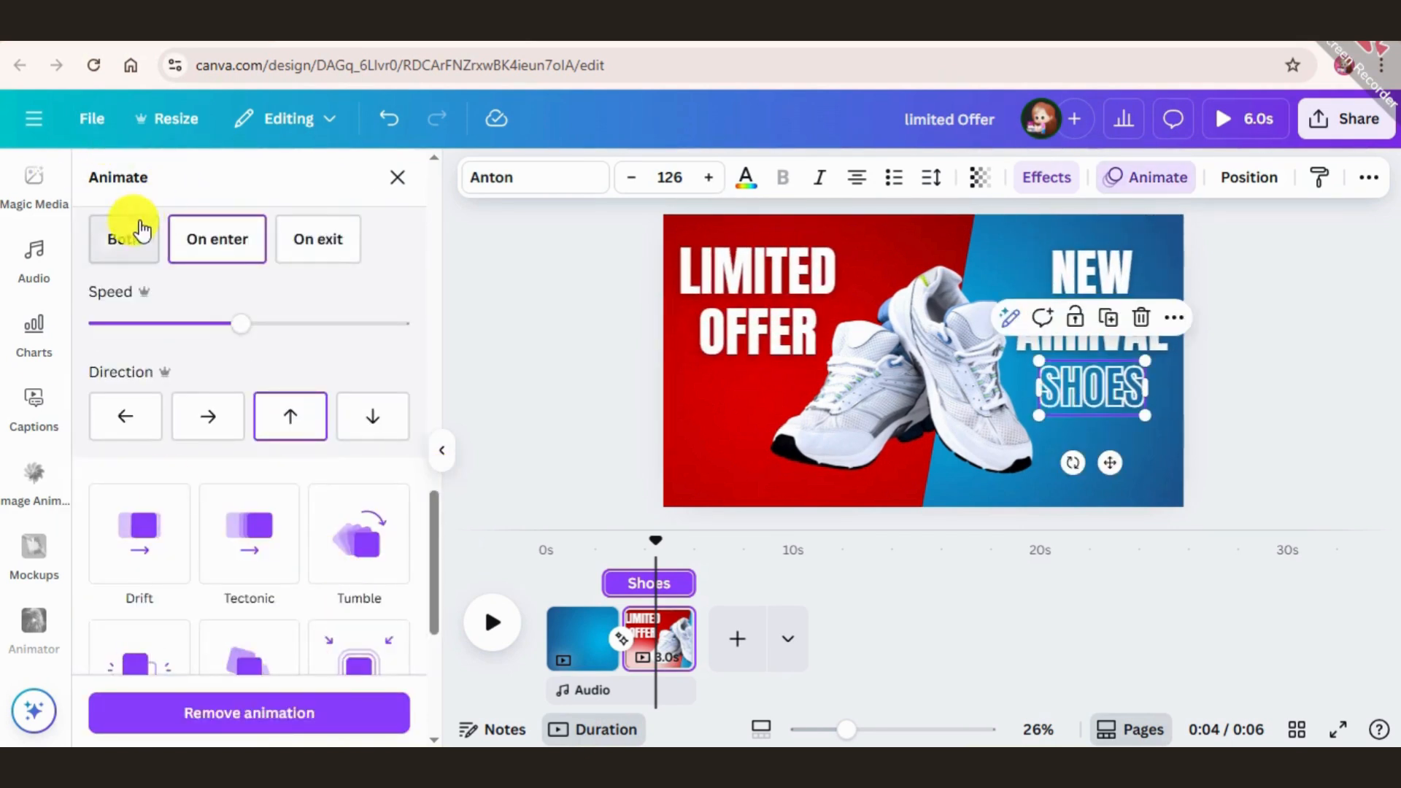
left_click(135, 374)
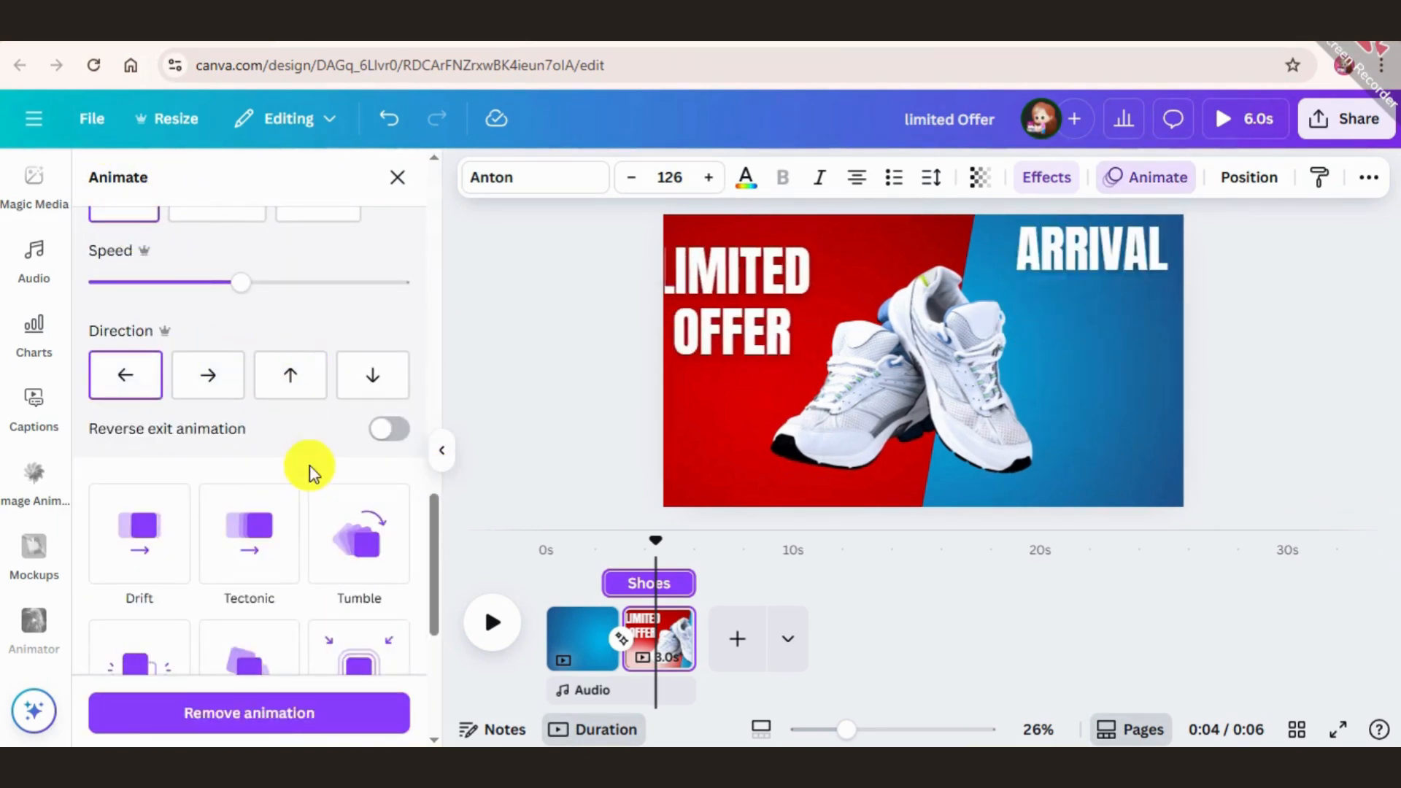
left_click(387, 428)
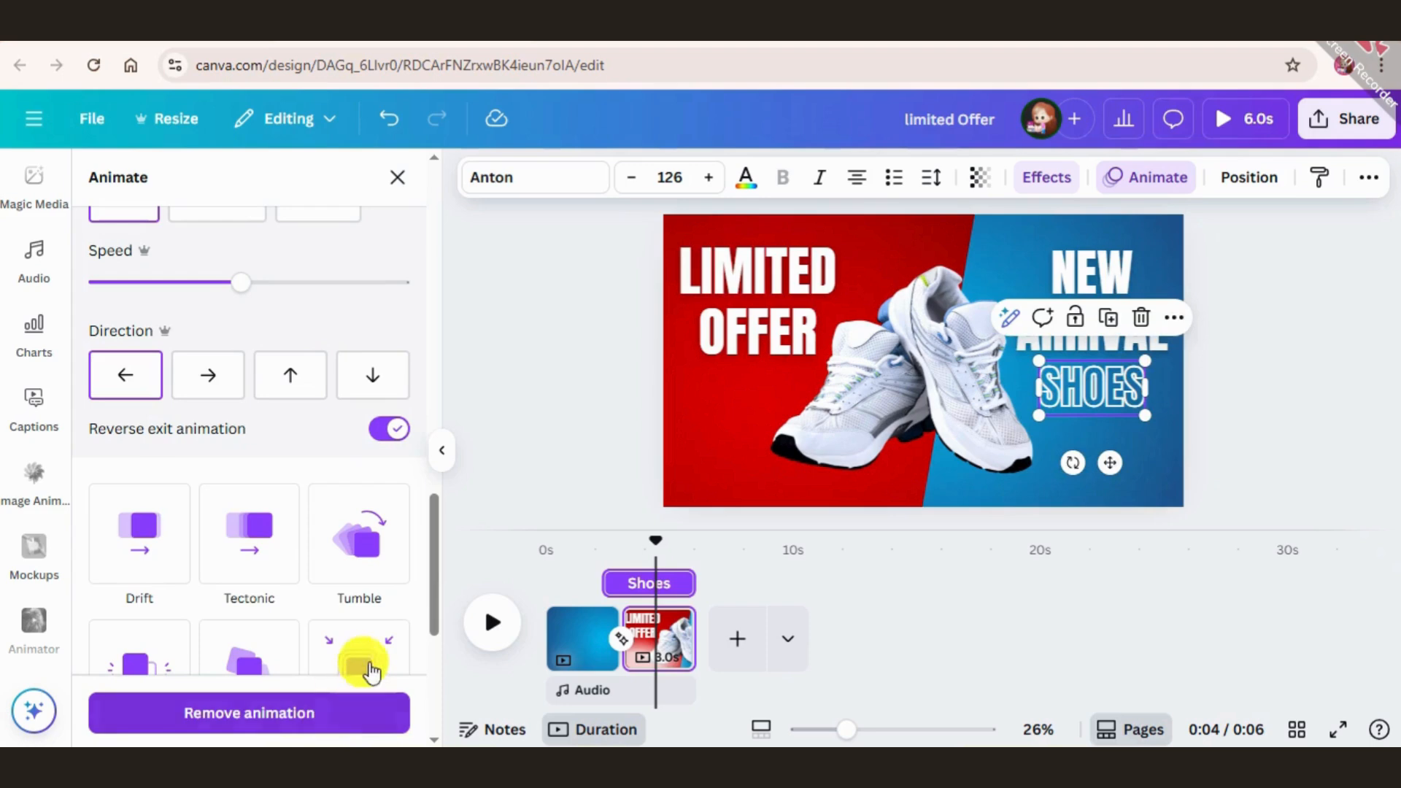
Scrub through the timeline across both pages to check the text animations.
left_click(702, 546)
left_click_drag(642, 540, 567, 521)
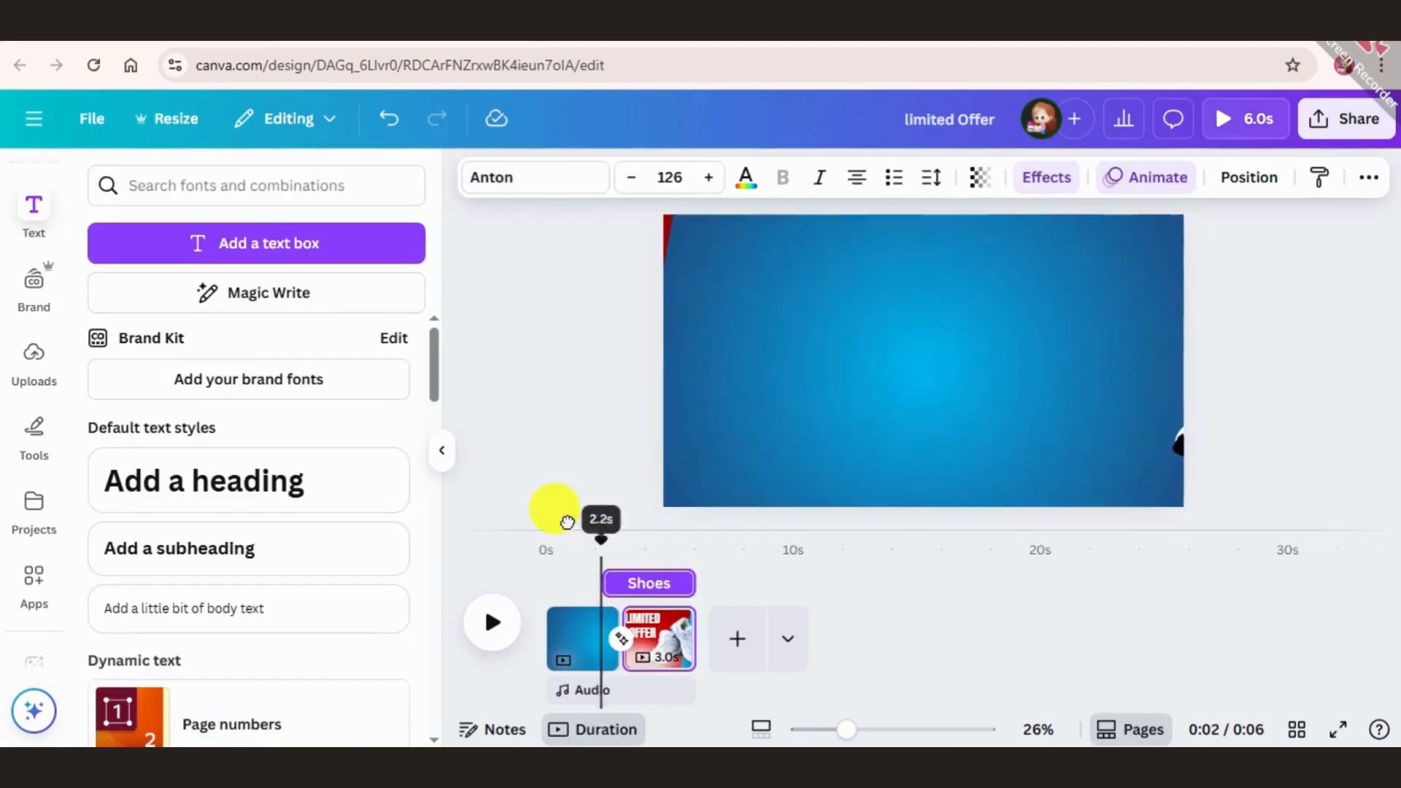
left_click(683, 555)
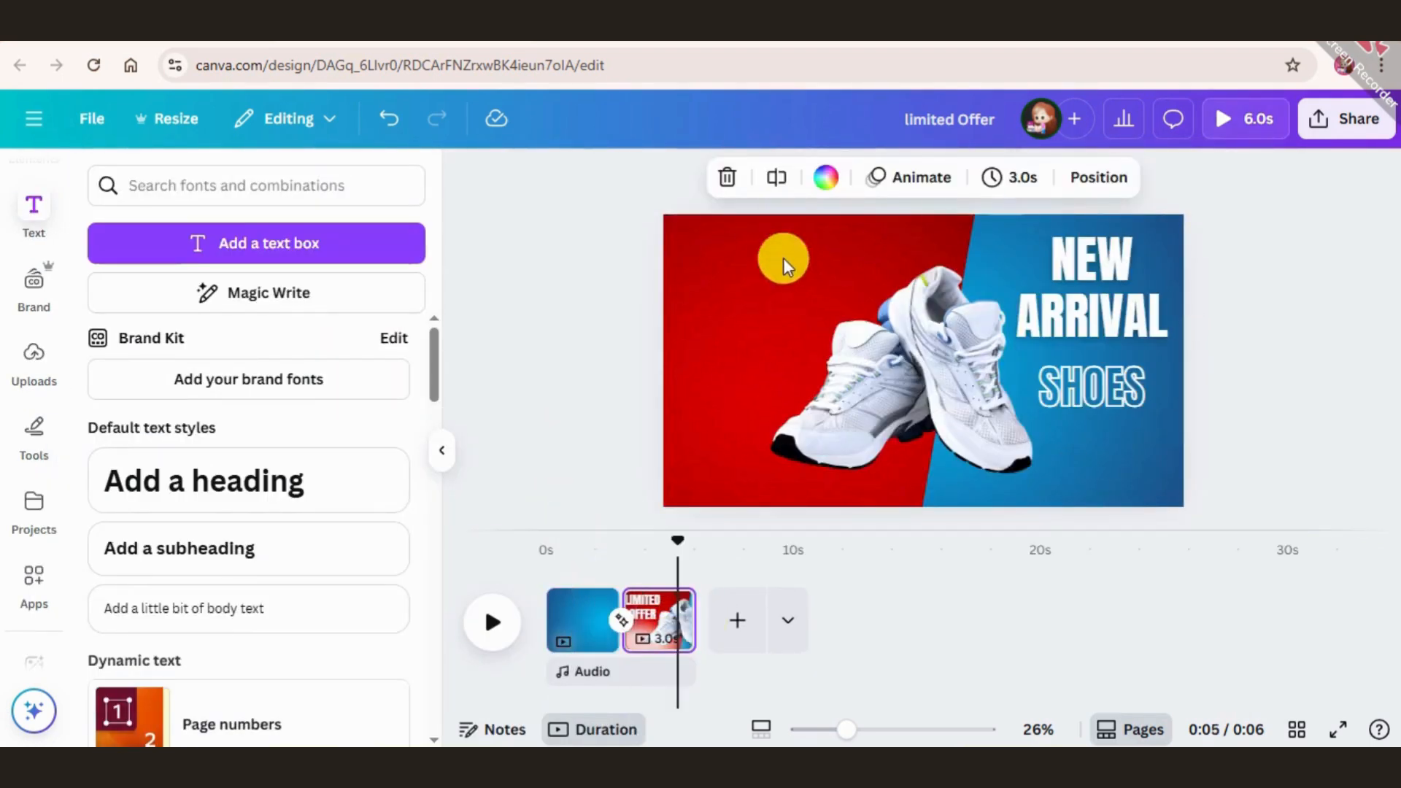
Trim the LIMITED OFFER, NEW ARRIVAL and SHOES text timings on the second page so each starts at about 4.5 s.
left_click(806, 288)
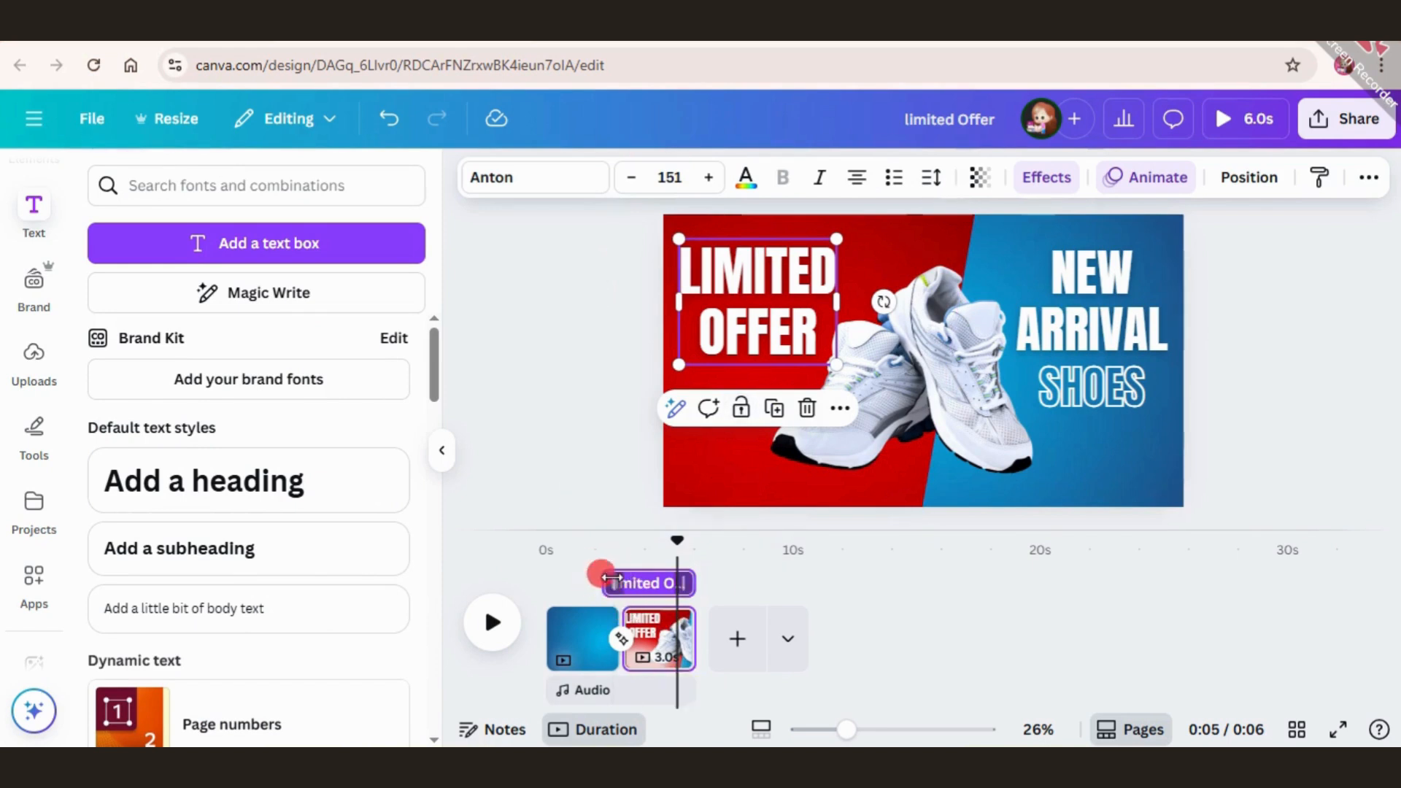
left_click_drag(611, 579, 668, 579)
left_click(1111, 313)
left_click(1073, 388)
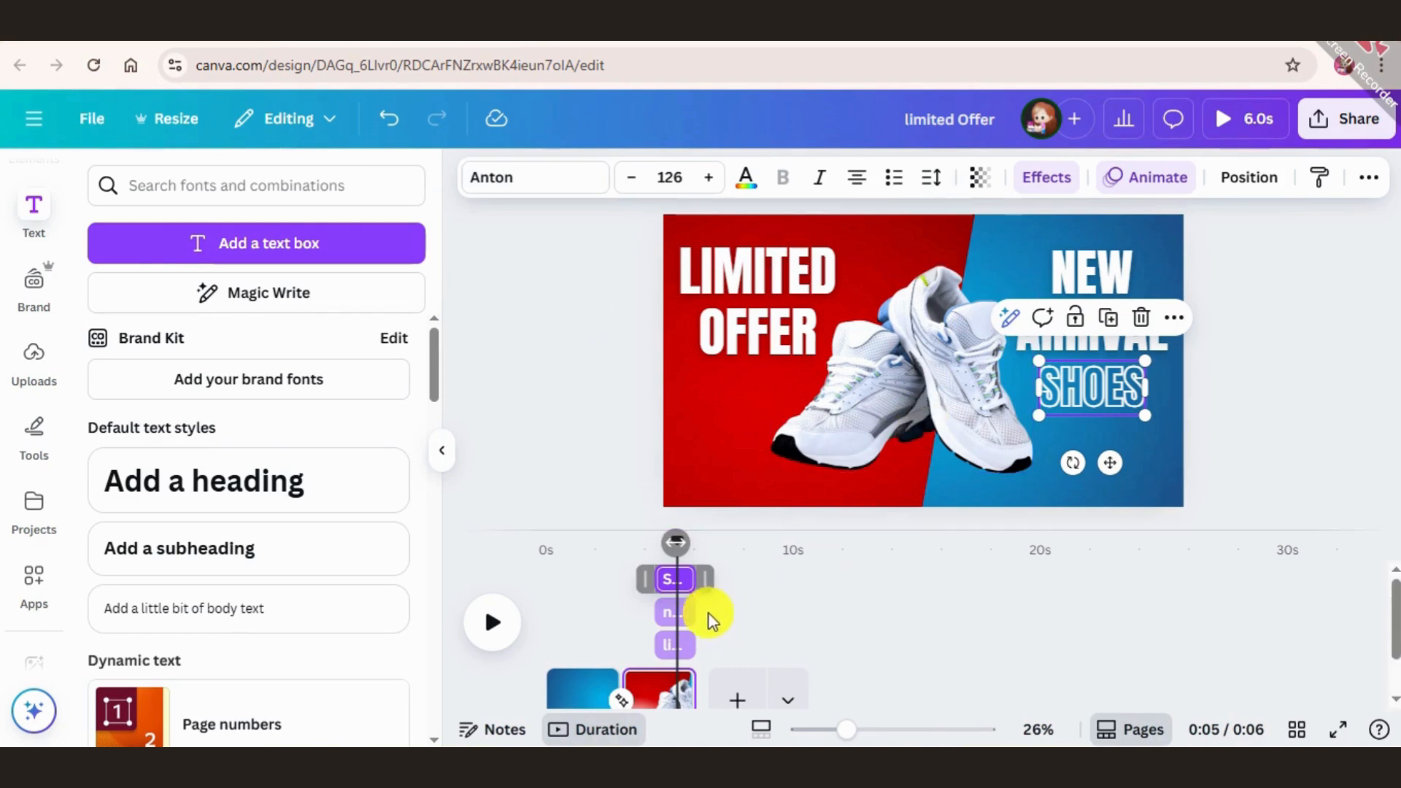
Check the shoe image's timing and play the video from about 1.3 s to review when the texts appear.
left_click(898, 366)
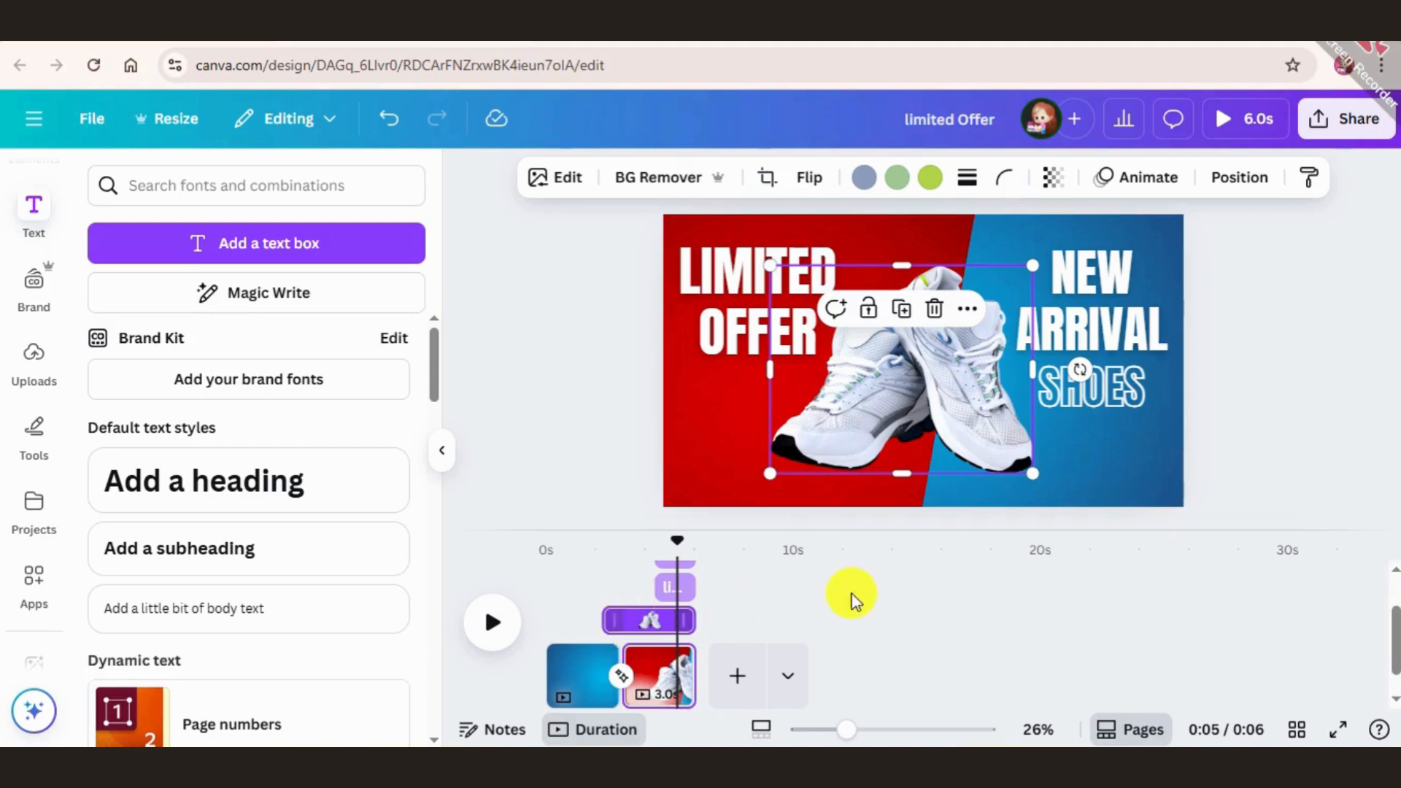
scroll(869, 593, "down", 1)
scroll(1151, 627, "up", 3)
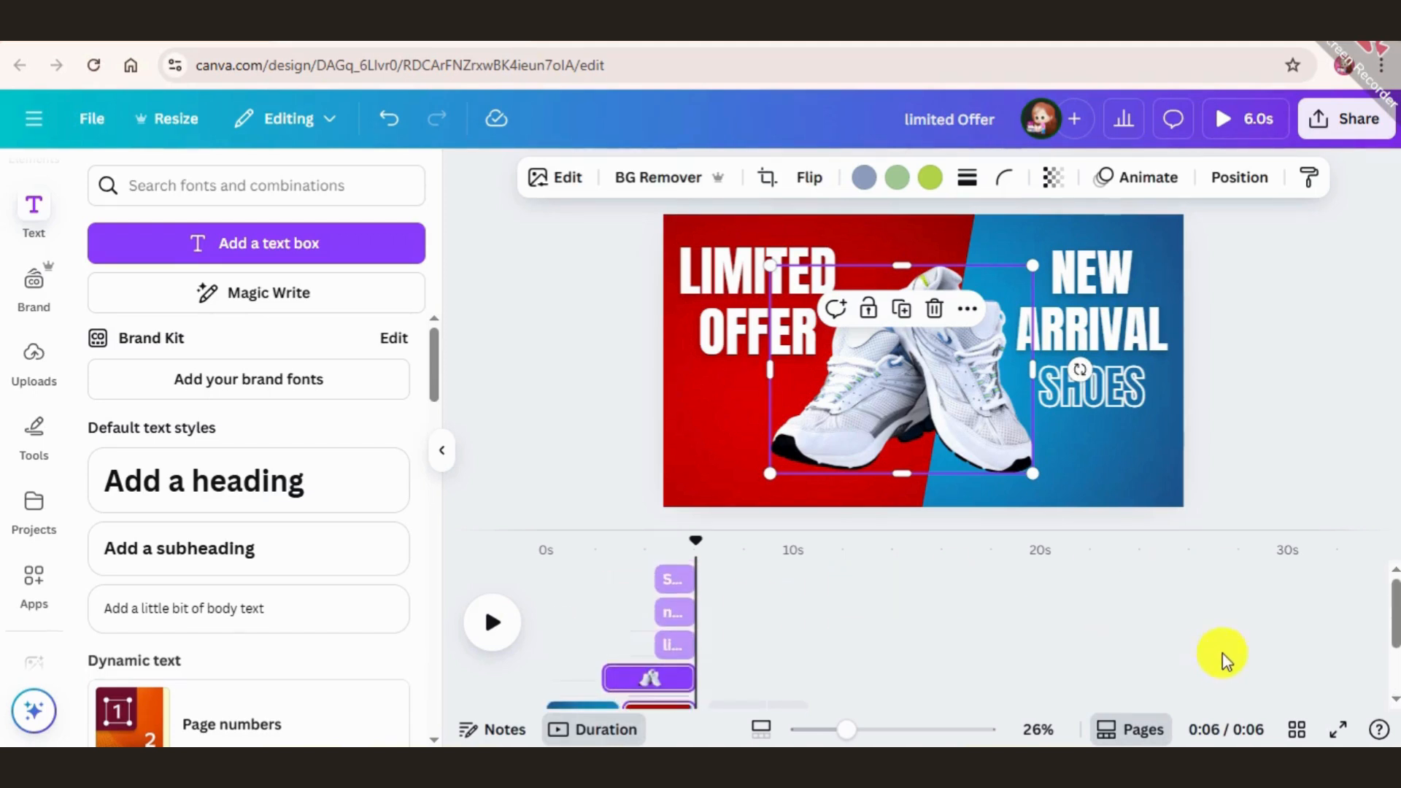
left_click_drag(710, 538, 572, 532)
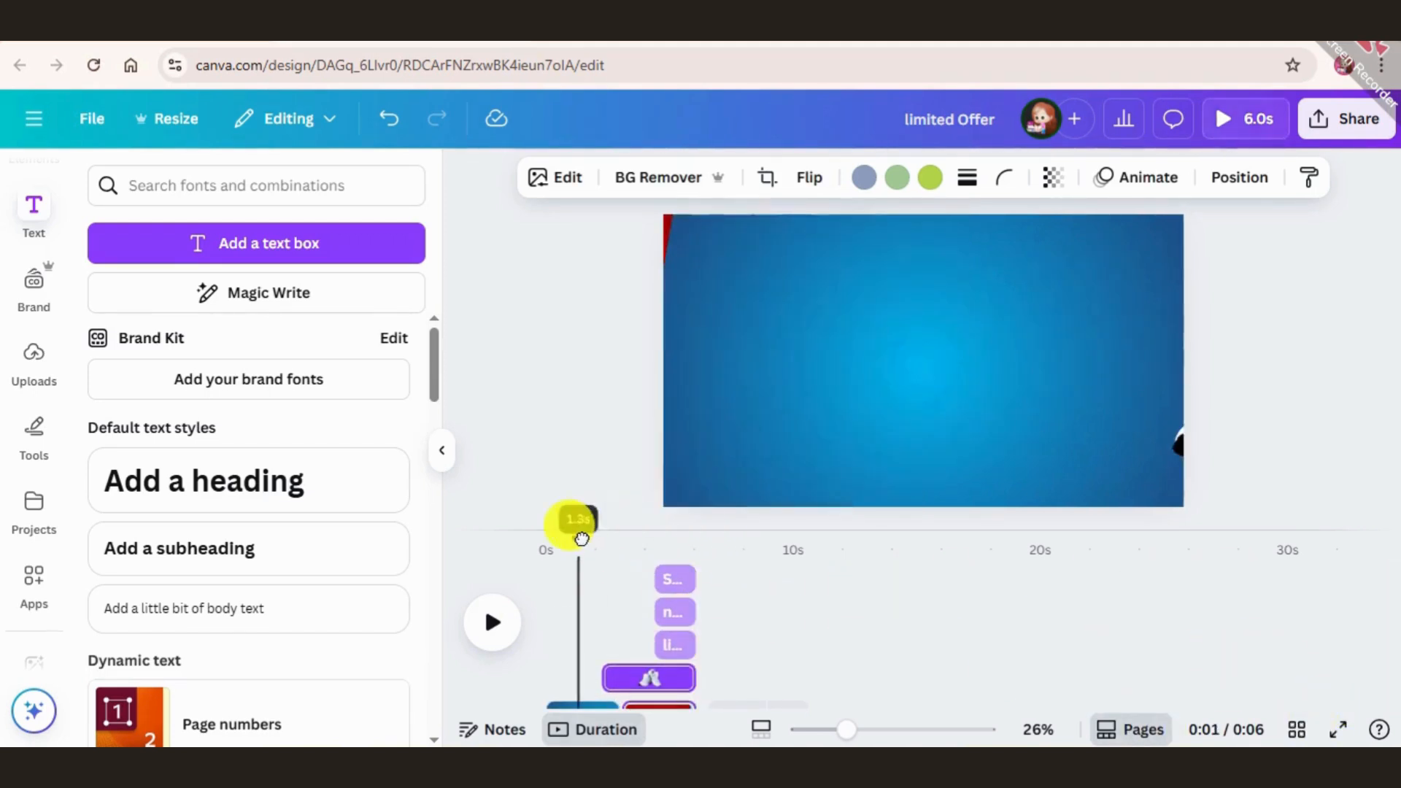
left_click(495, 624)
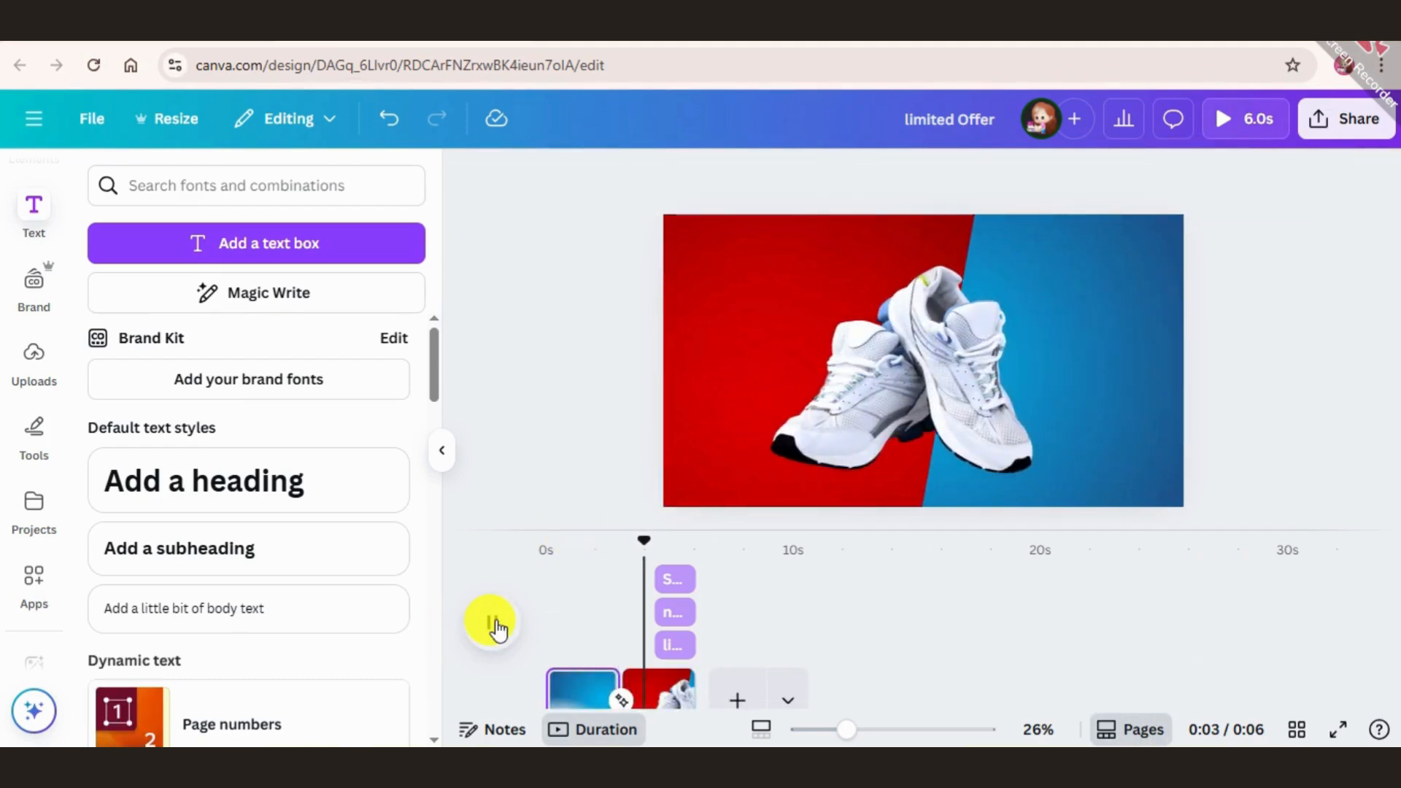
left_click(489, 619)
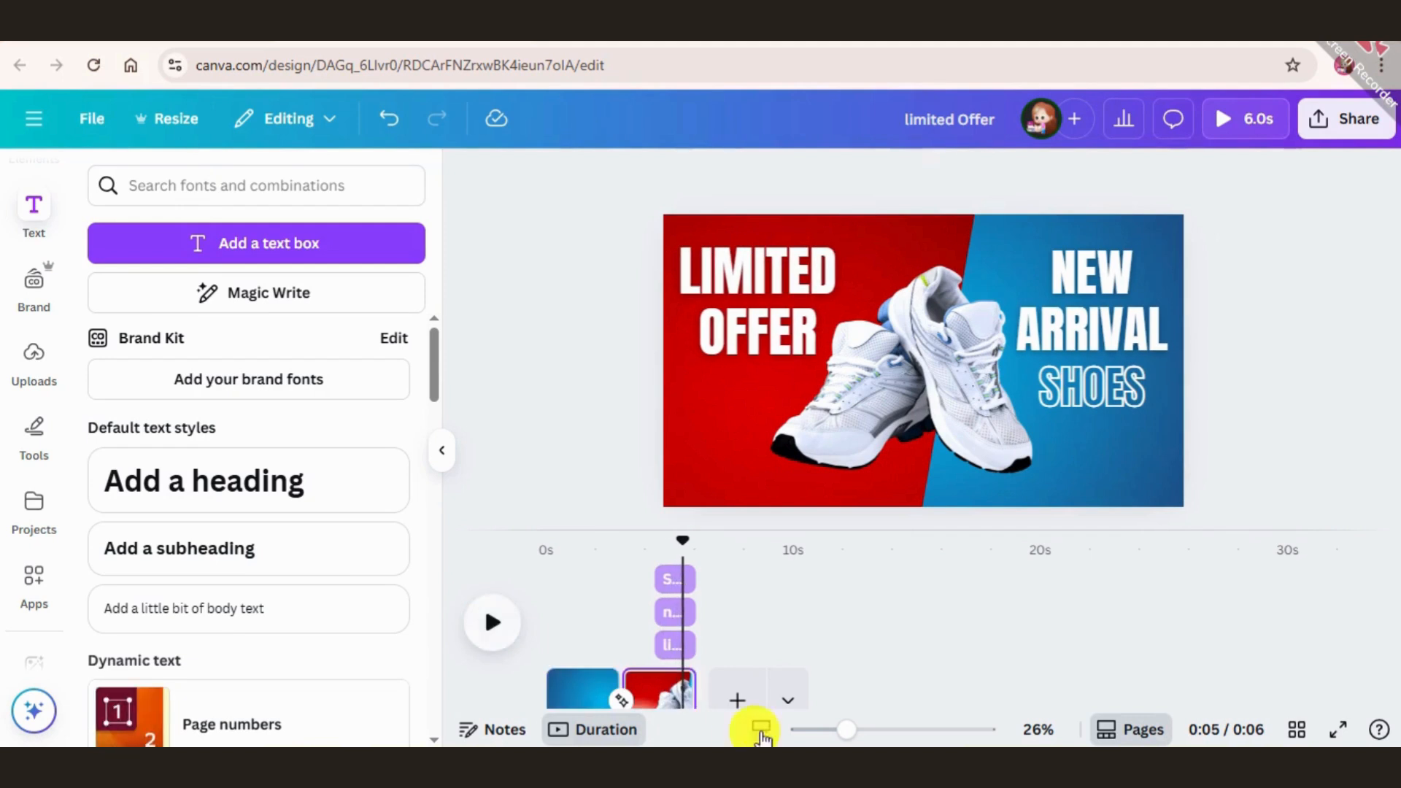
Duplicate the second page to create a third page at the end of the video.
scroll(779, 670, "down", 1)
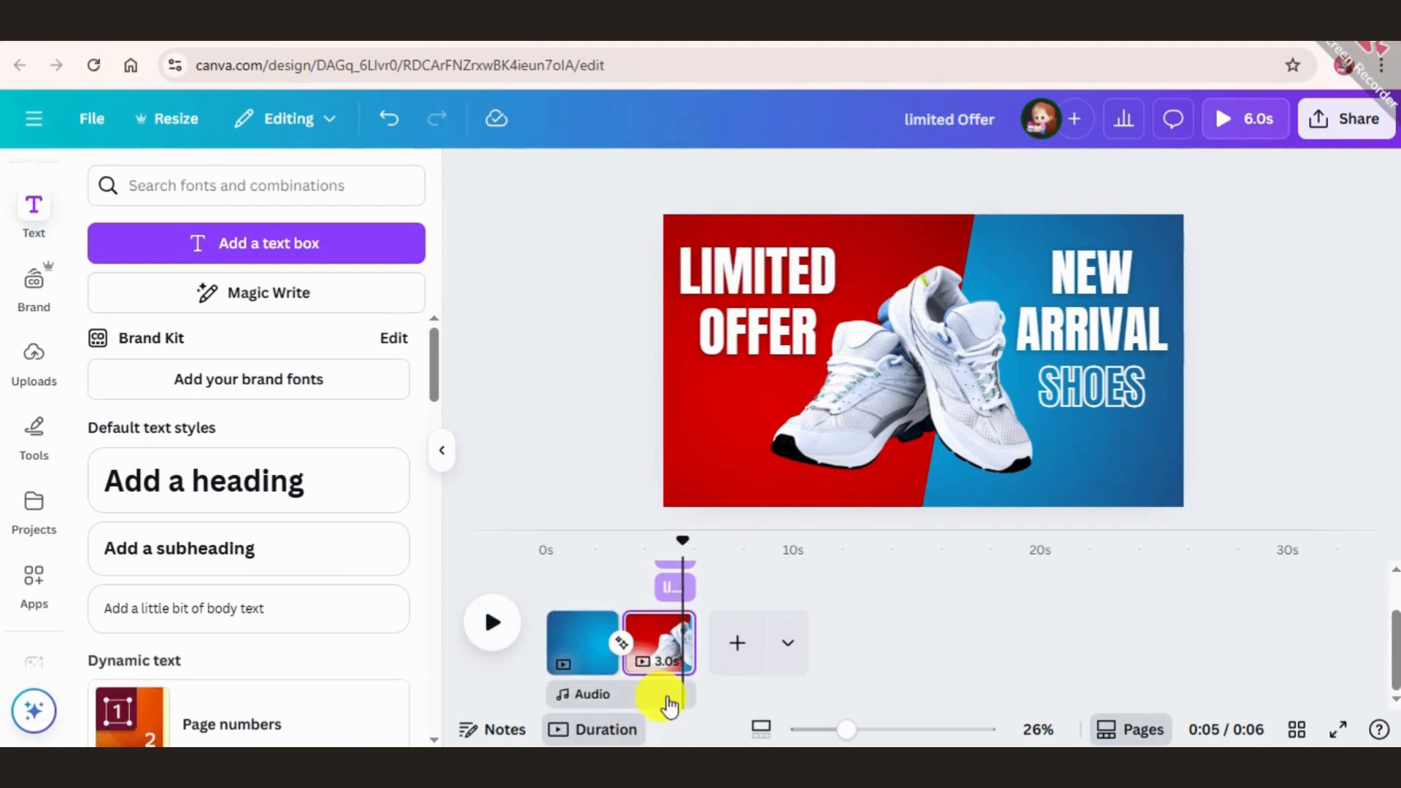
left_click(734, 660)
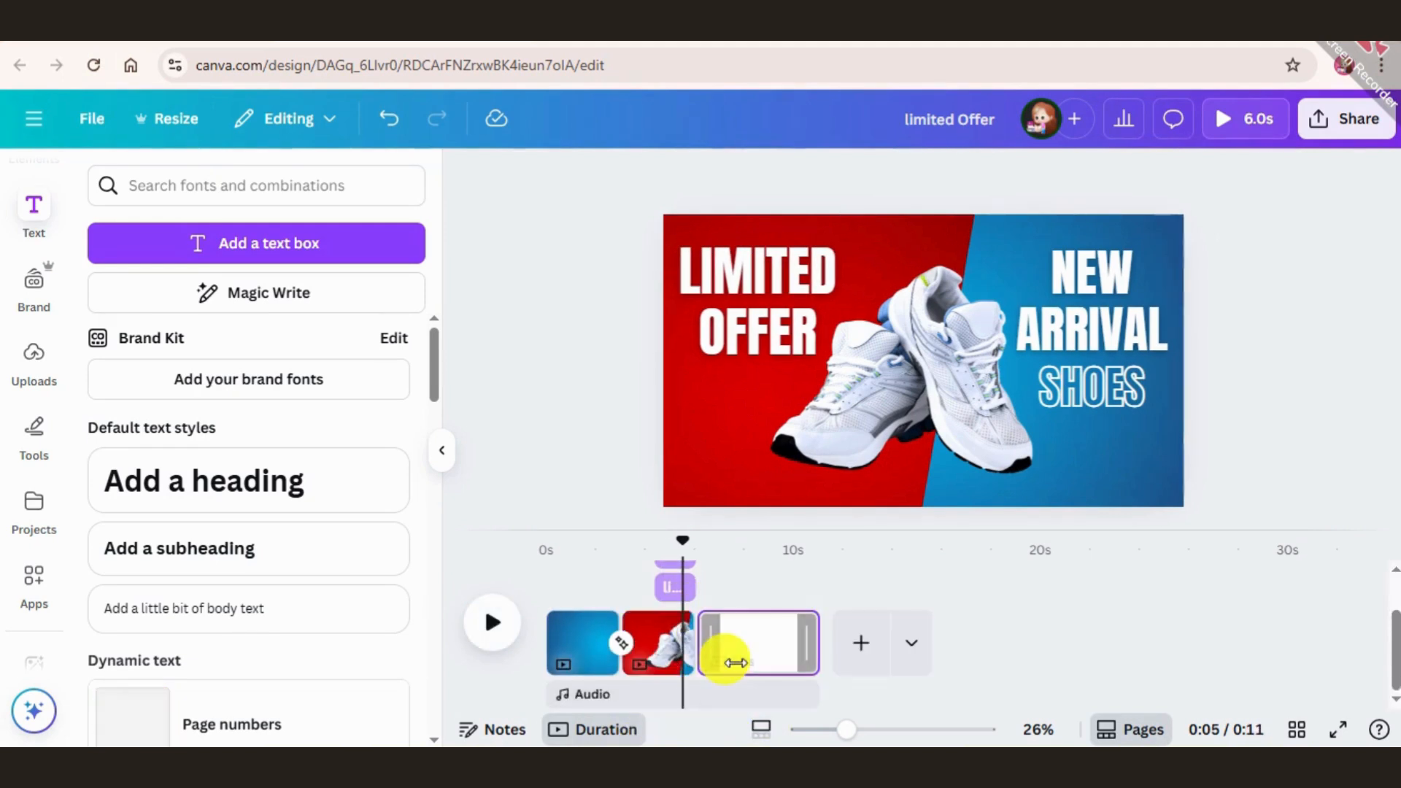
key("Delete")
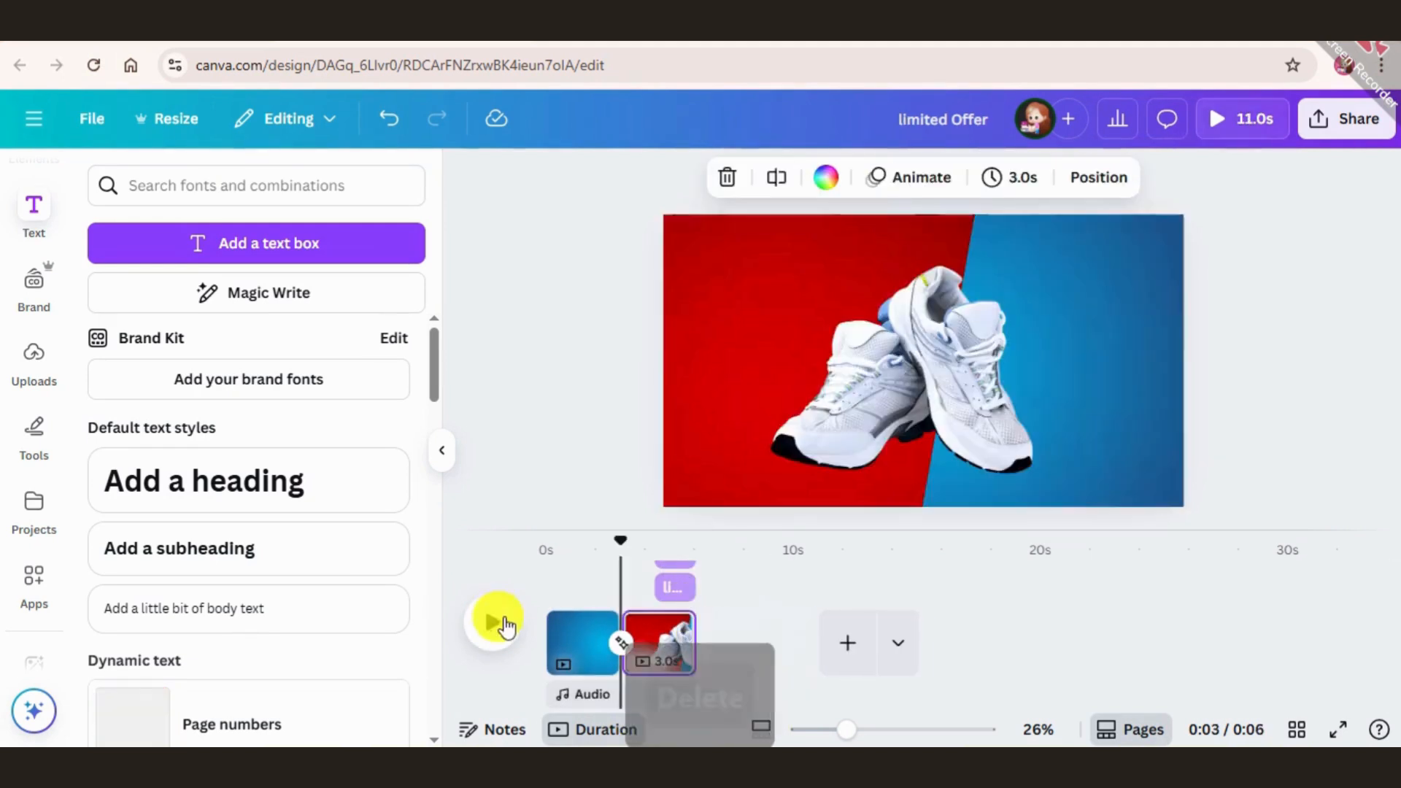
right_click(661, 648)
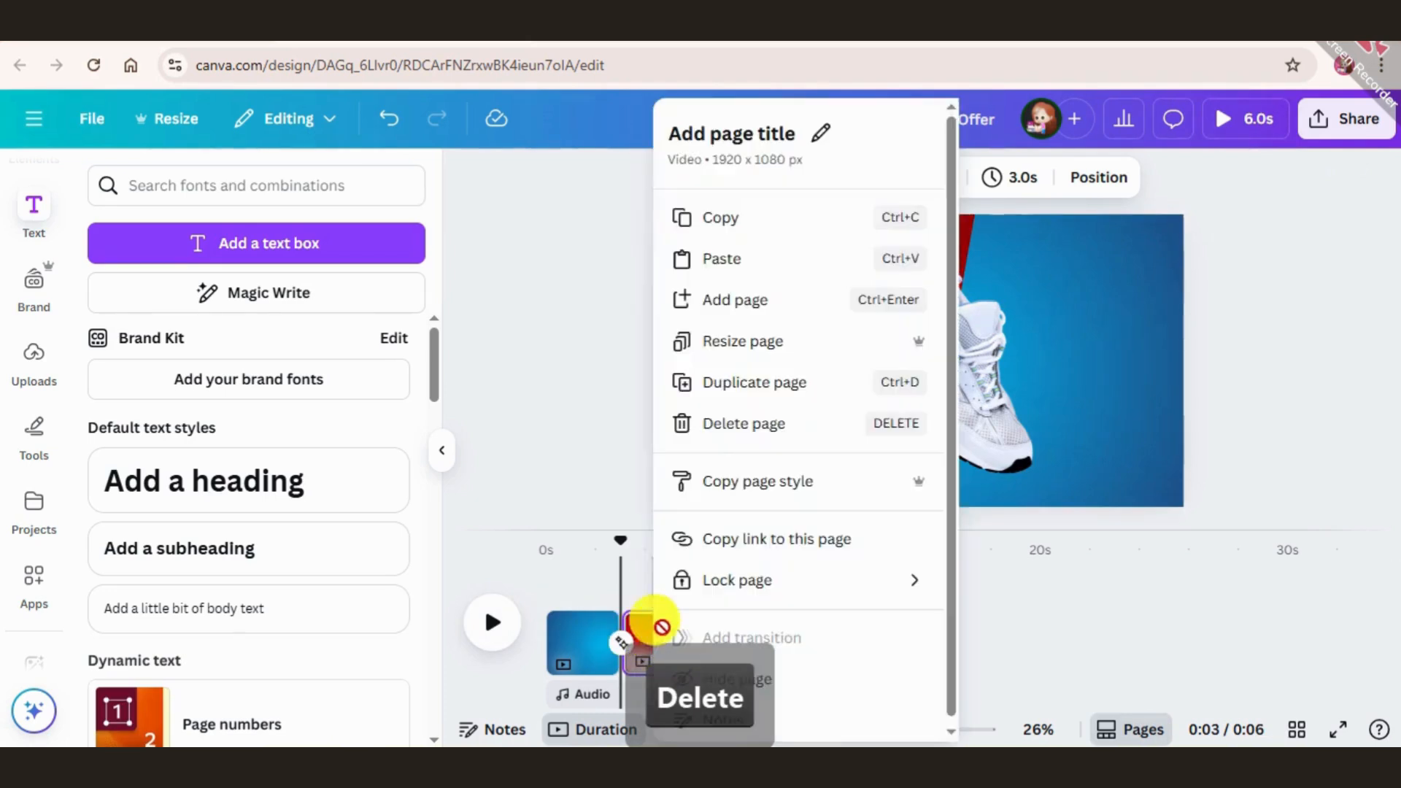
left_click(756, 379)
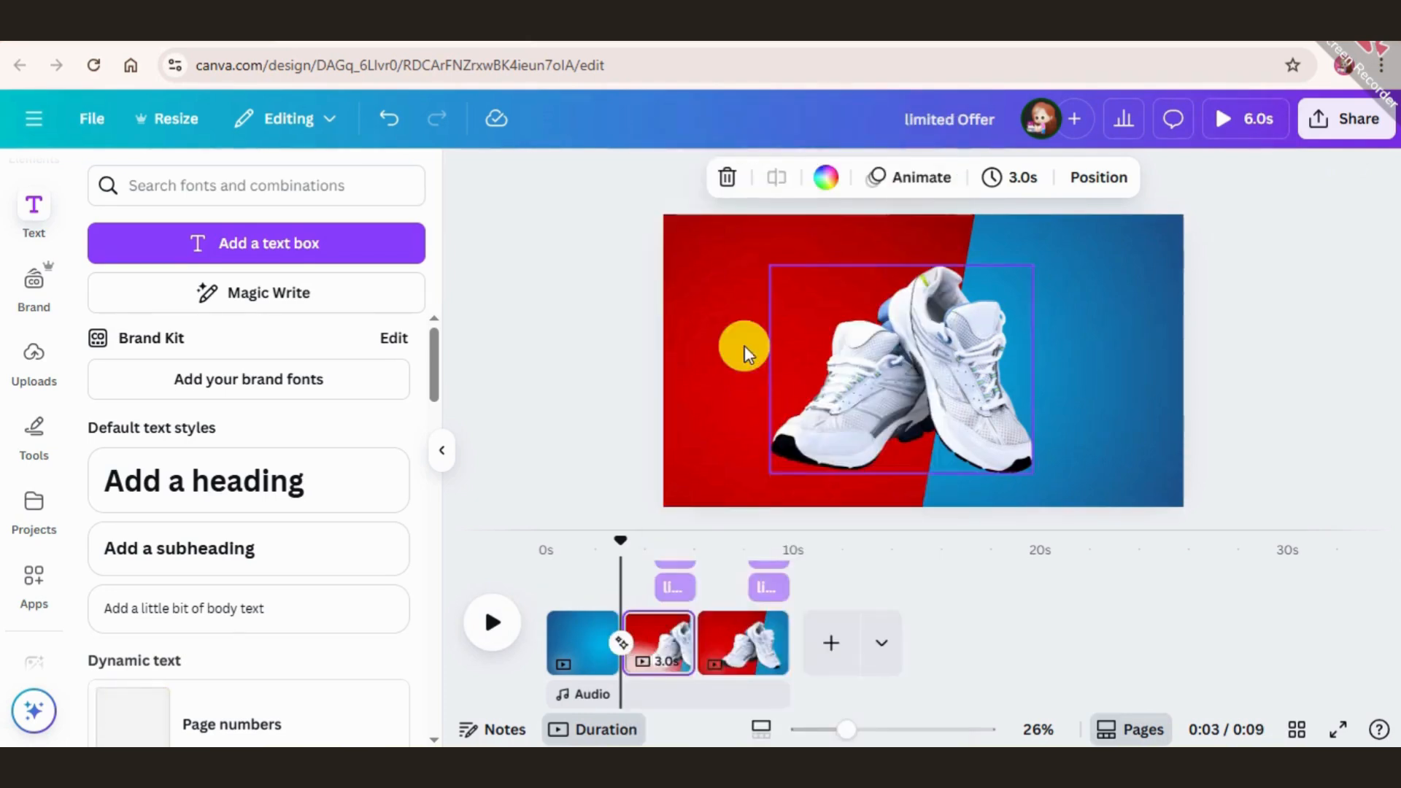
Enlarge the shoes on the third page by about 30 percent and move them partly past the page's right edge.
left_click(962, 362)
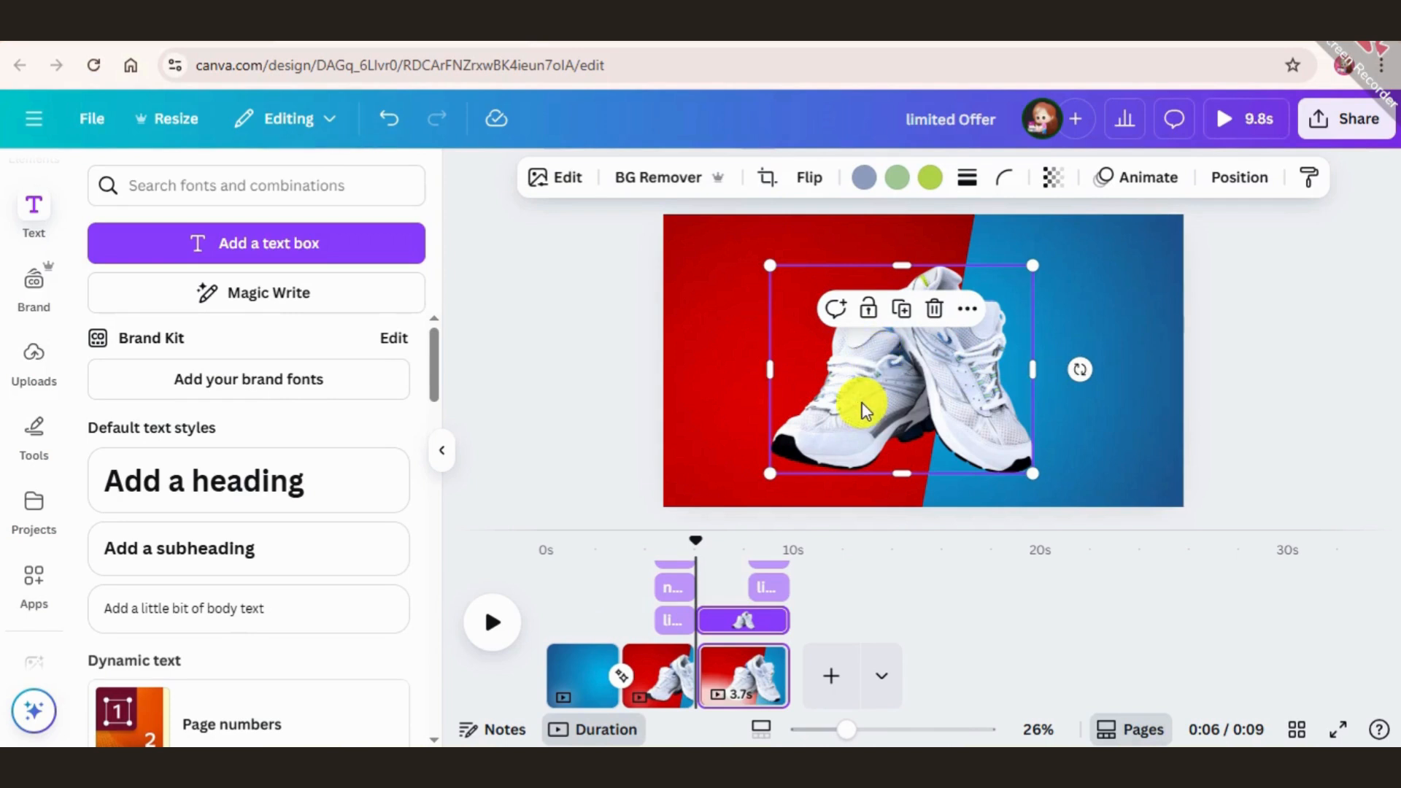
left_click_drag(858, 415, 1113, 410)
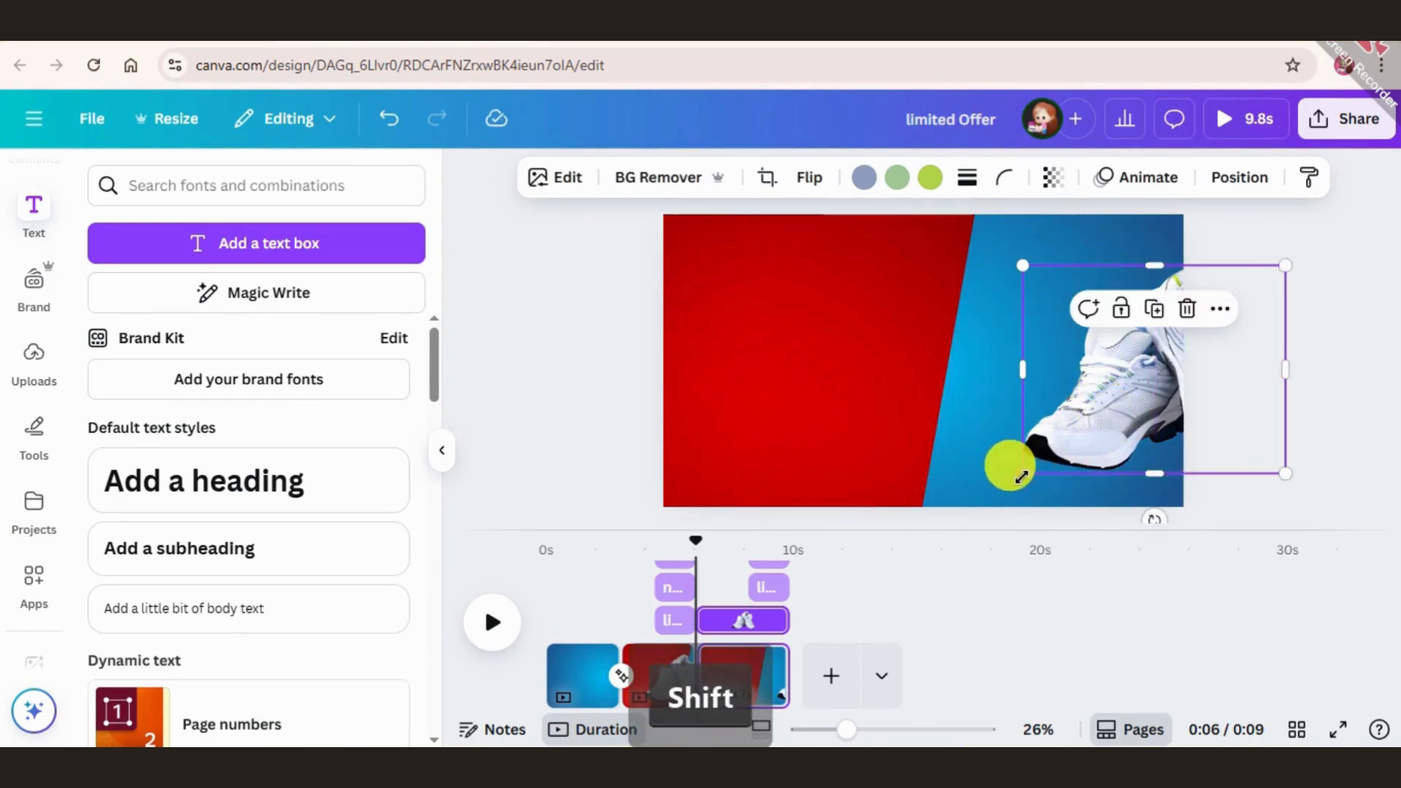
left_click_drag(1022, 476, 929, 491)
left_click_drag(1080, 469, 1145, 398)
left_click_drag(980, 468, 945, 476)
left_click_drag(1139, 368, 1119, 394)
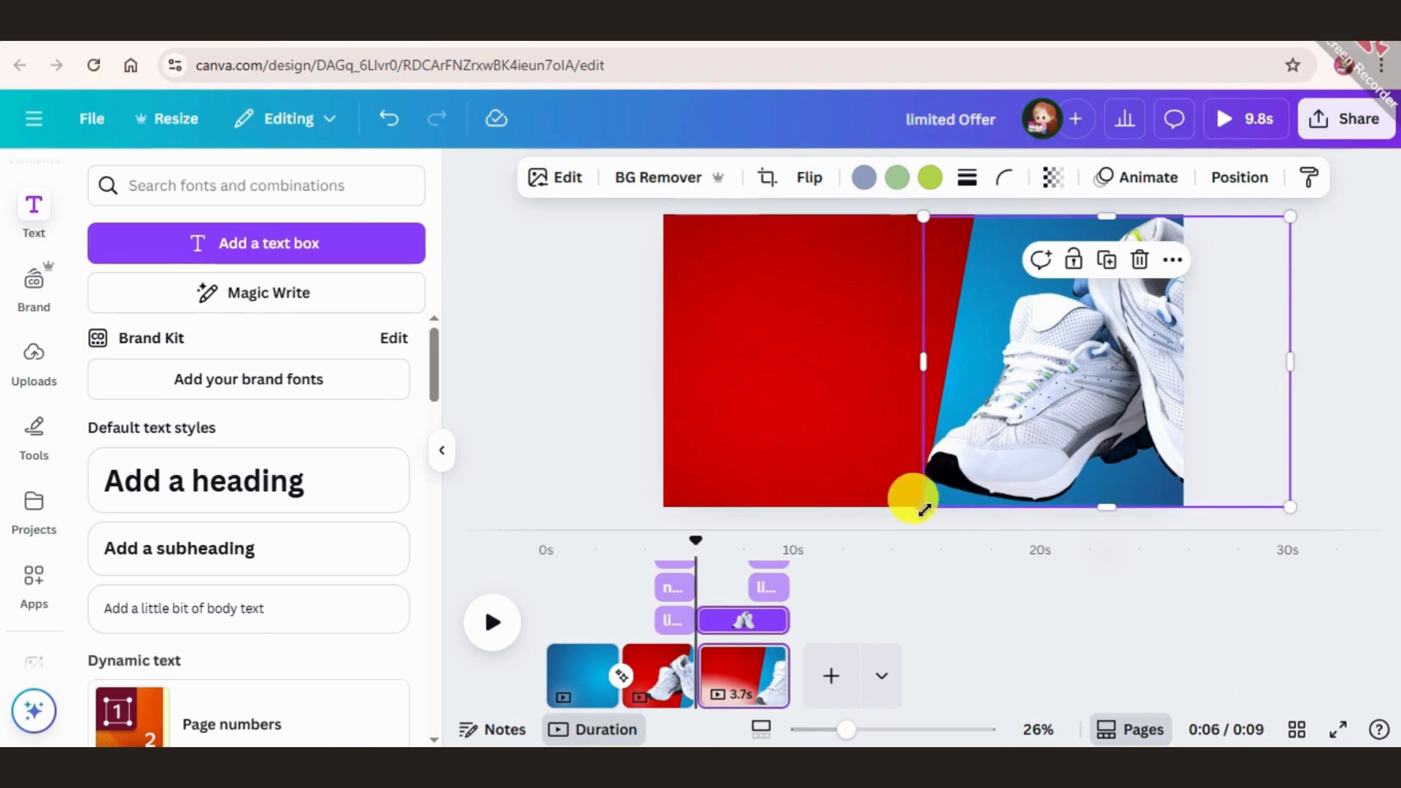
left_click_drag(925, 510, 945, 475)
left_click_drag(1073, 369, 1066, 366)
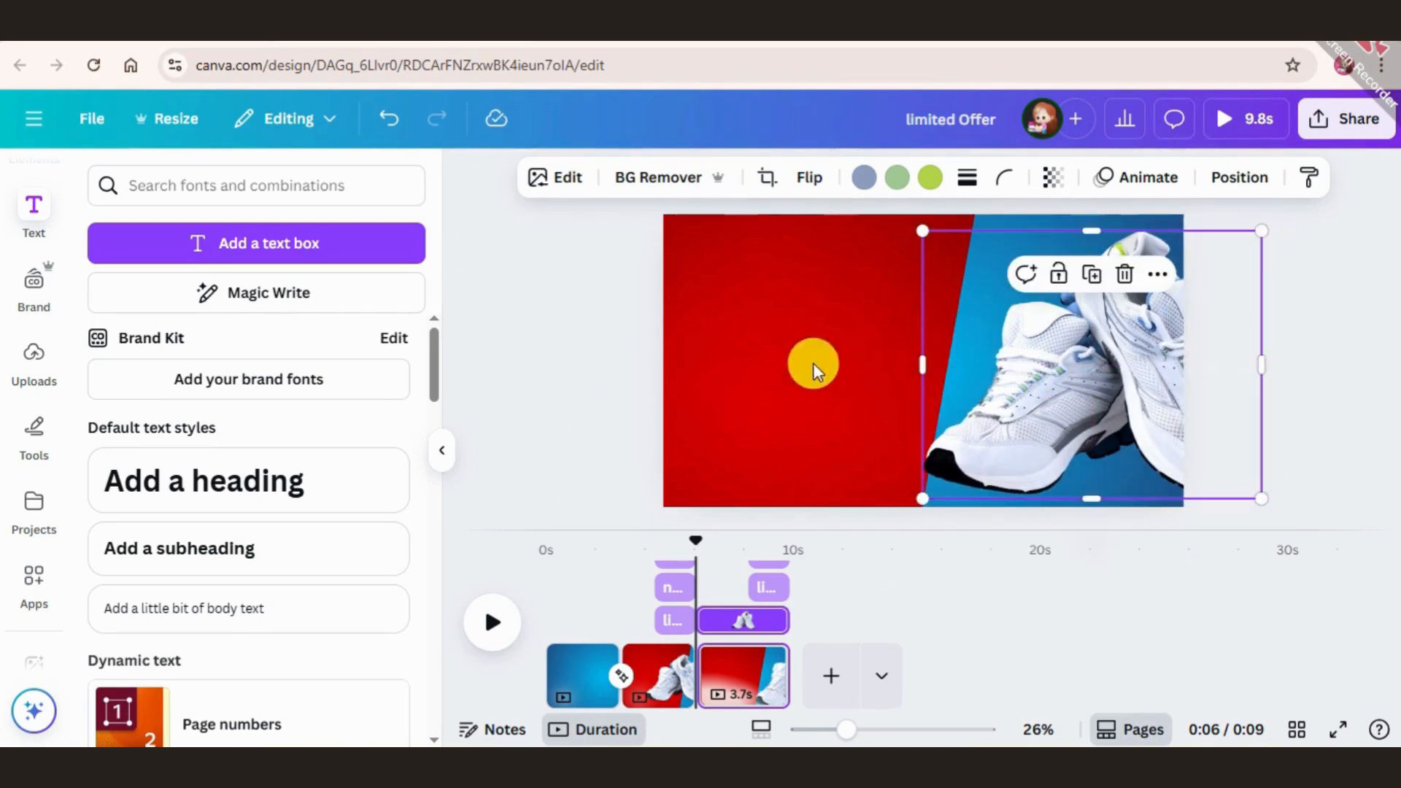
Delete the slanted red background image from the third page.
left_click(814, 369)
left_click_drag(874, 370, 897, 400)
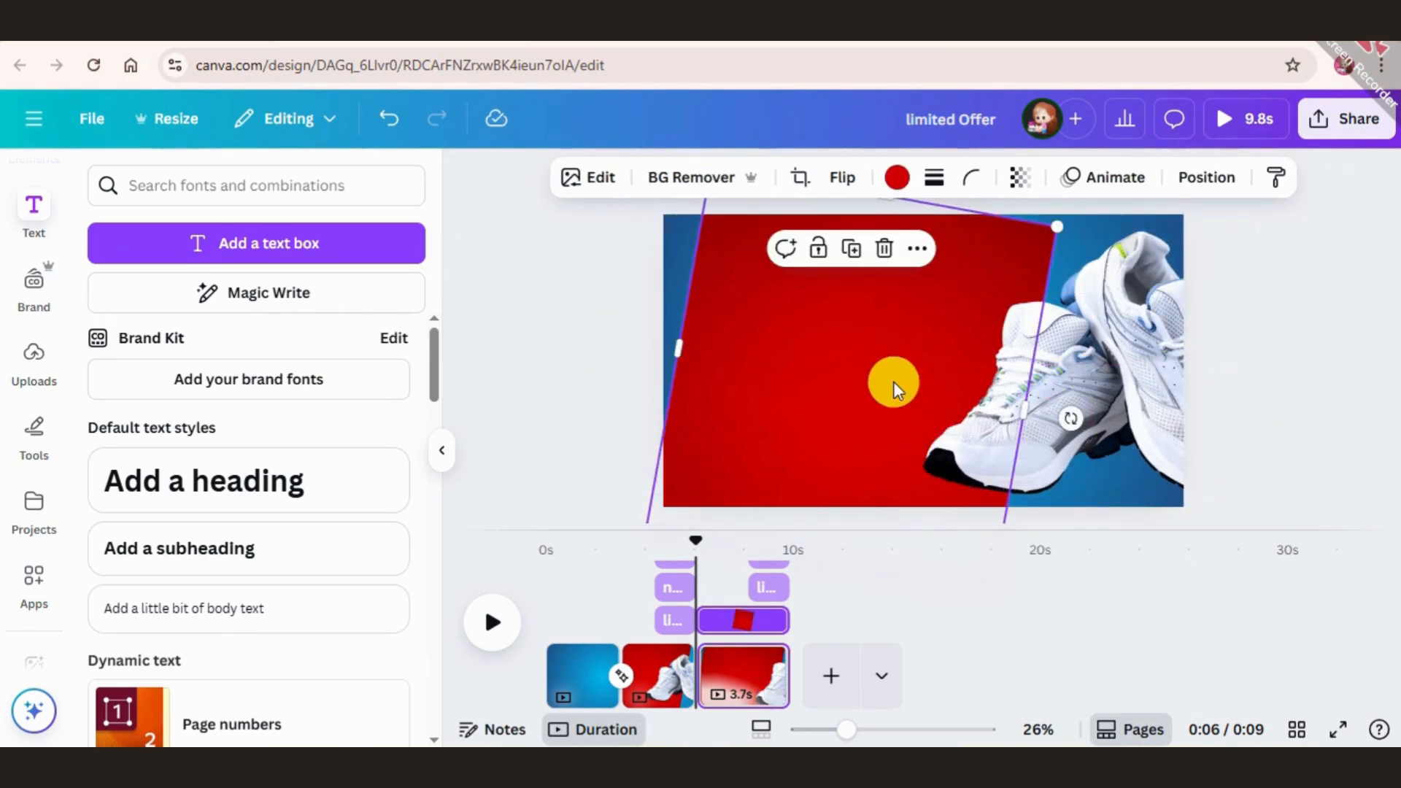
key("Delete")
Search the elements for "circle" and restrict the results to graphics.
scroll(29, 277, "up", 2)
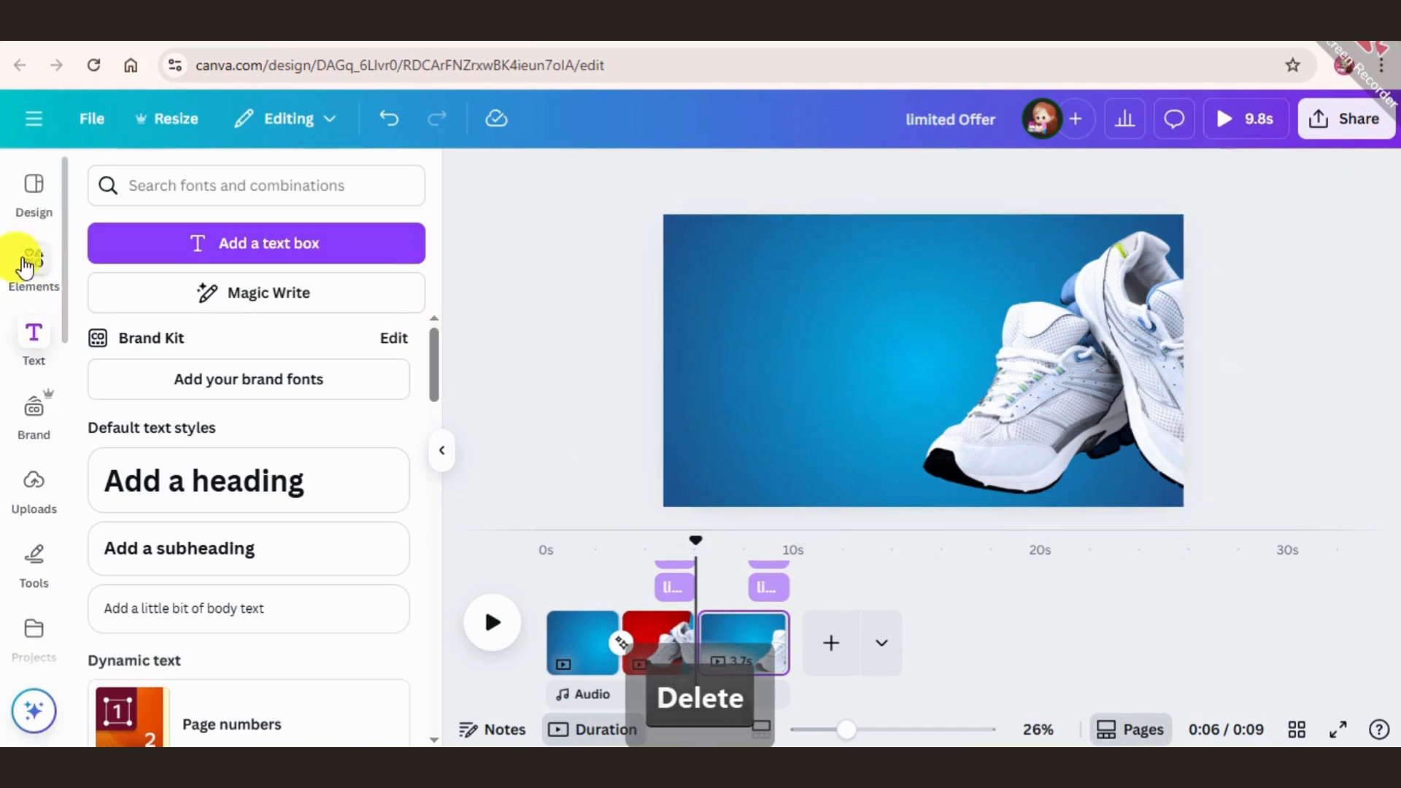
left_click(24, 266)
left_click(168, 185)
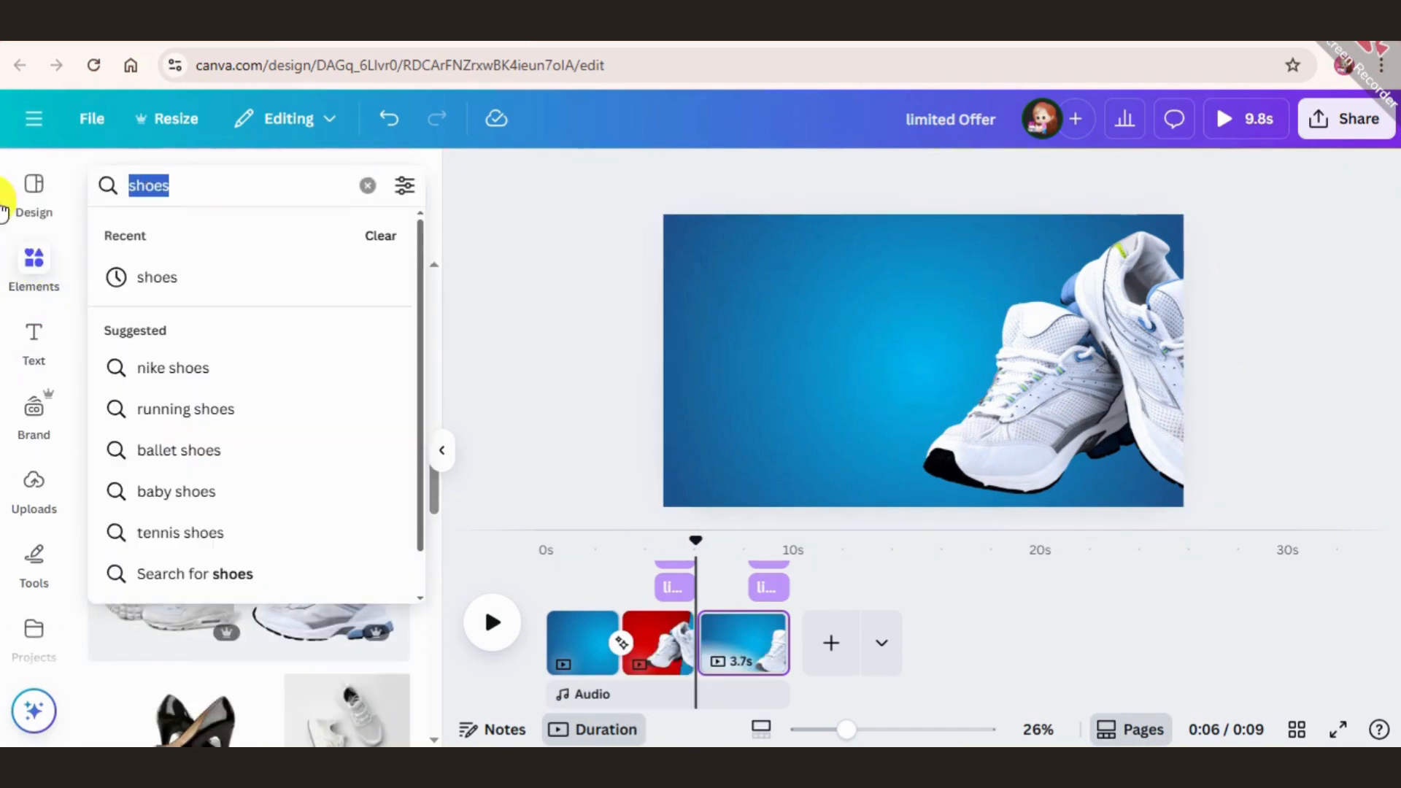
key("BackSpace")
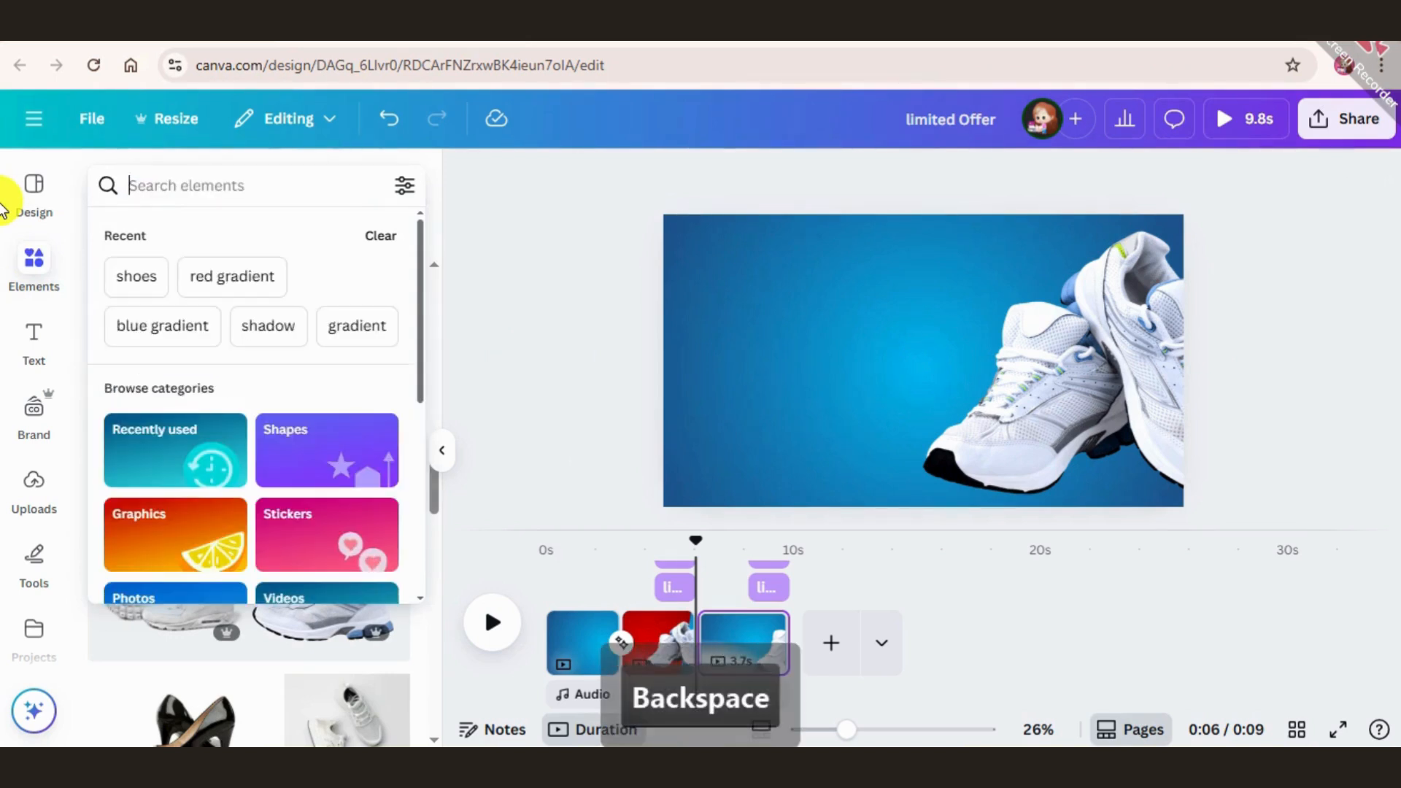
type("circl")
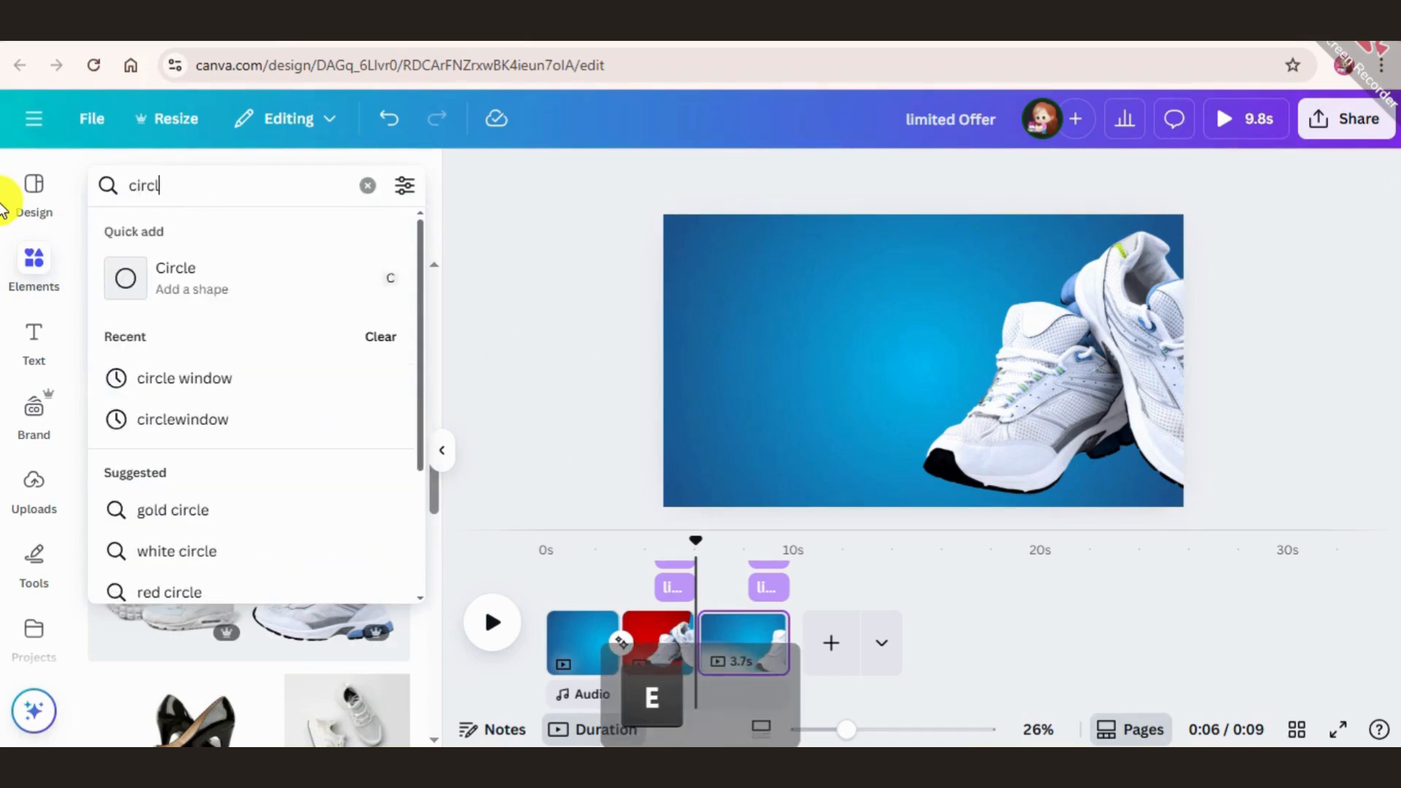
type("e")
key("Return")
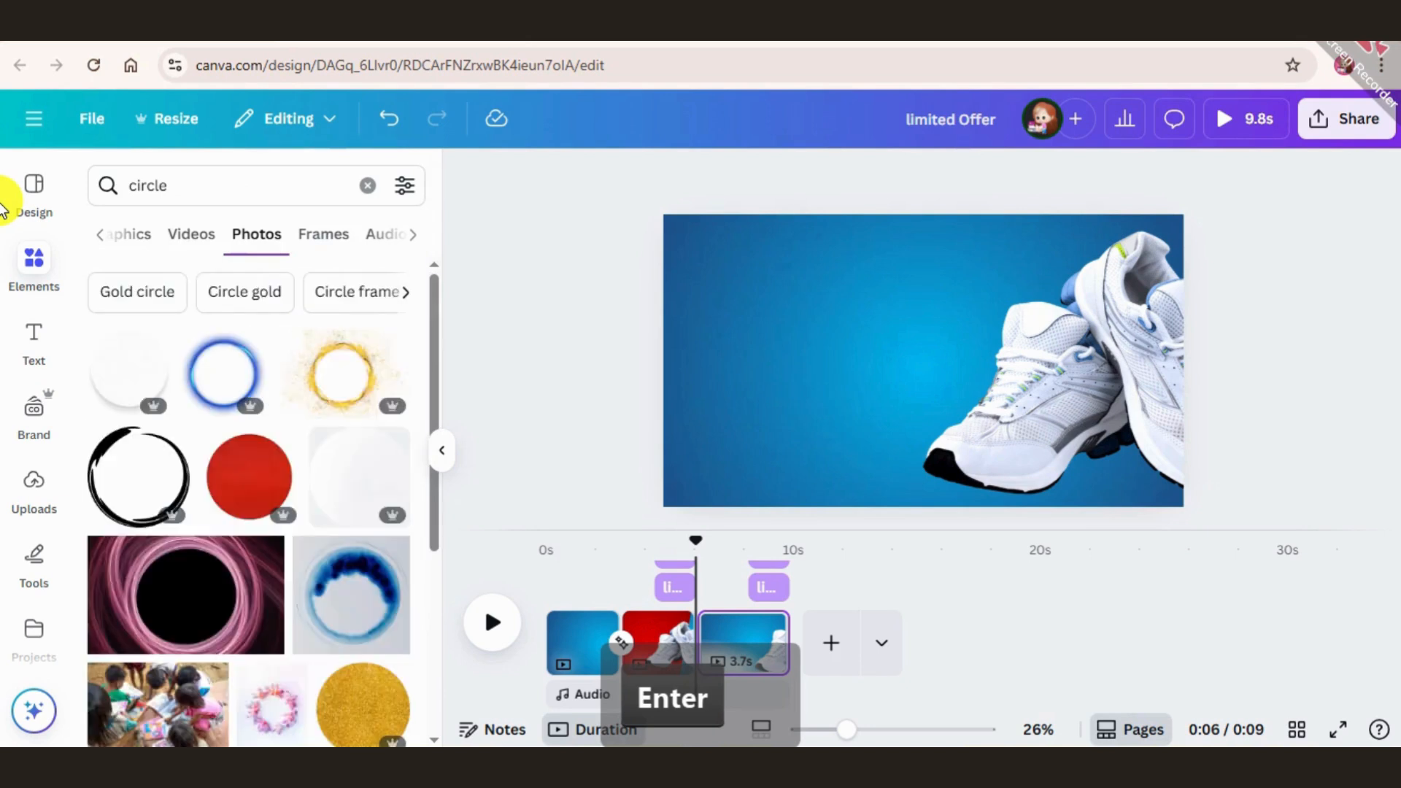
left_click(142, 235)
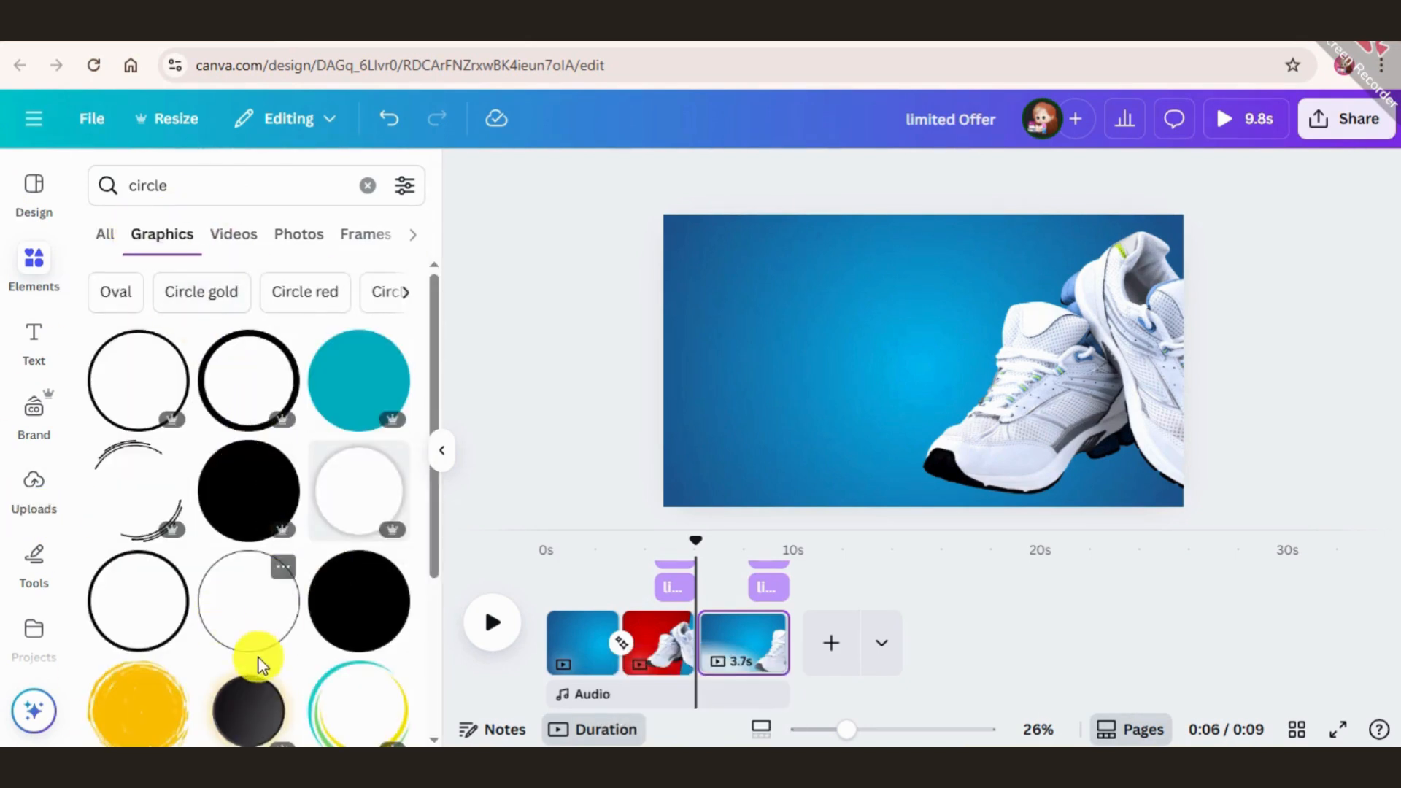
Try a light blue brush-edged circle graphic near the middle of the third page, then delete it.
scroll(256, 617, "down", 4)
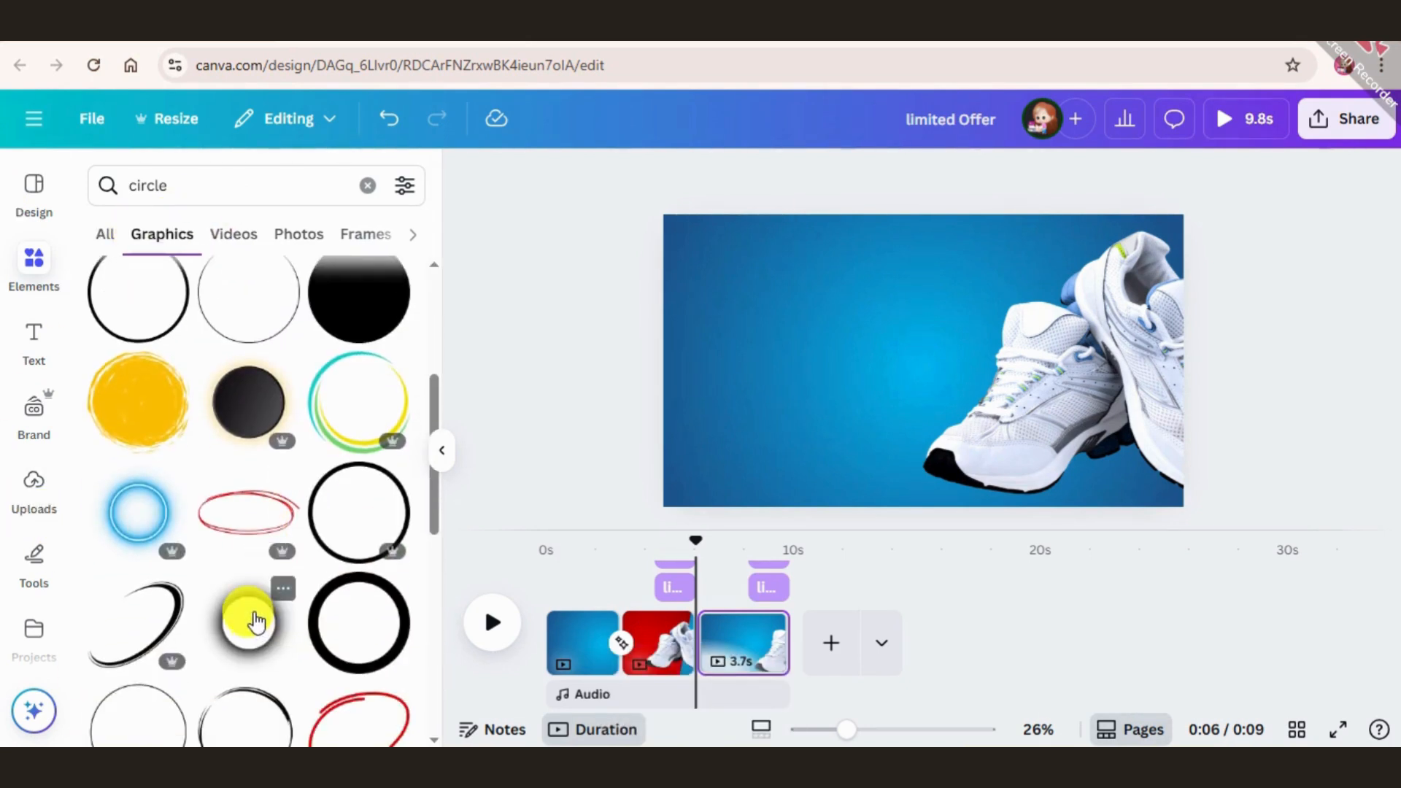
scroll(256, 622, "down", 4)
scroll(250, 624, "down", 2)
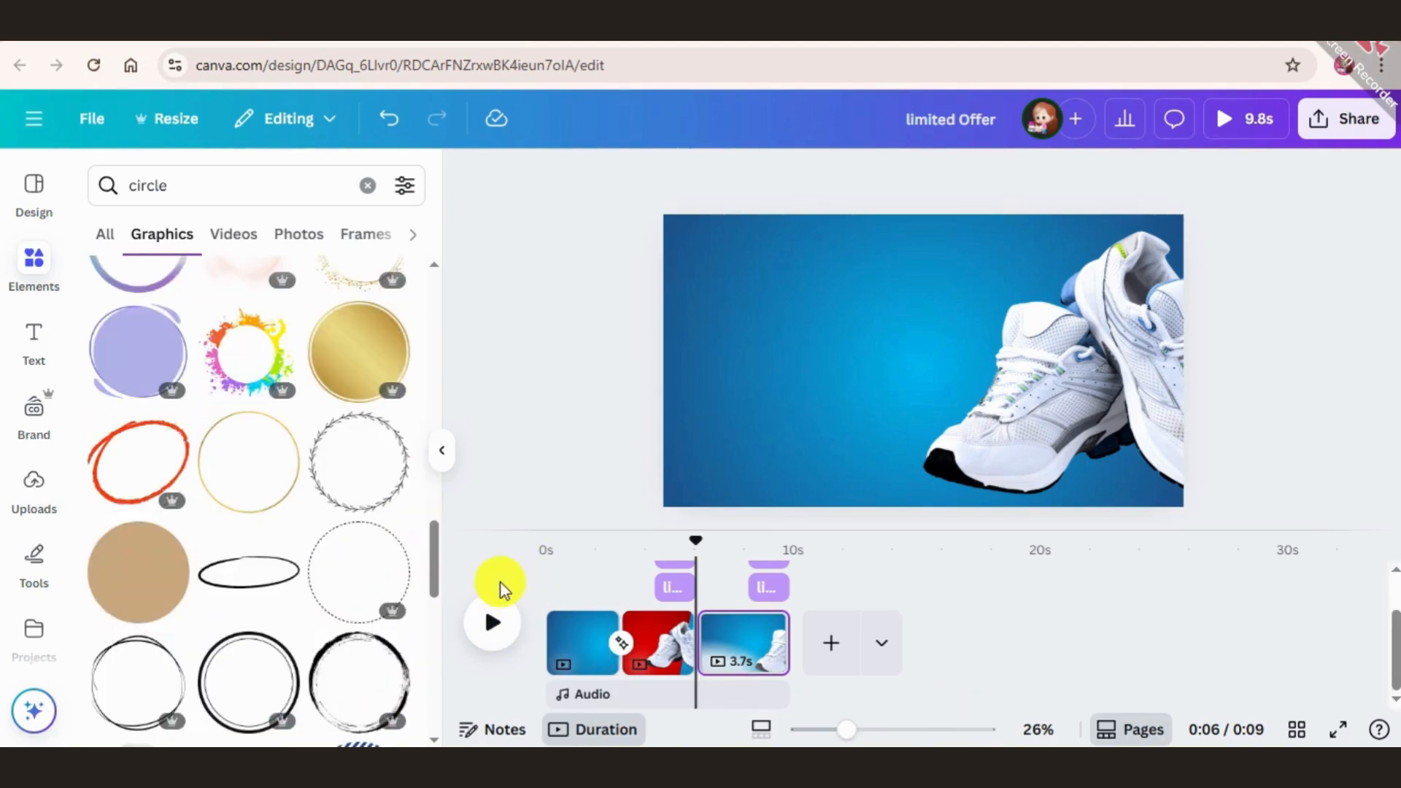
scroll(219, 402, "up", 5)
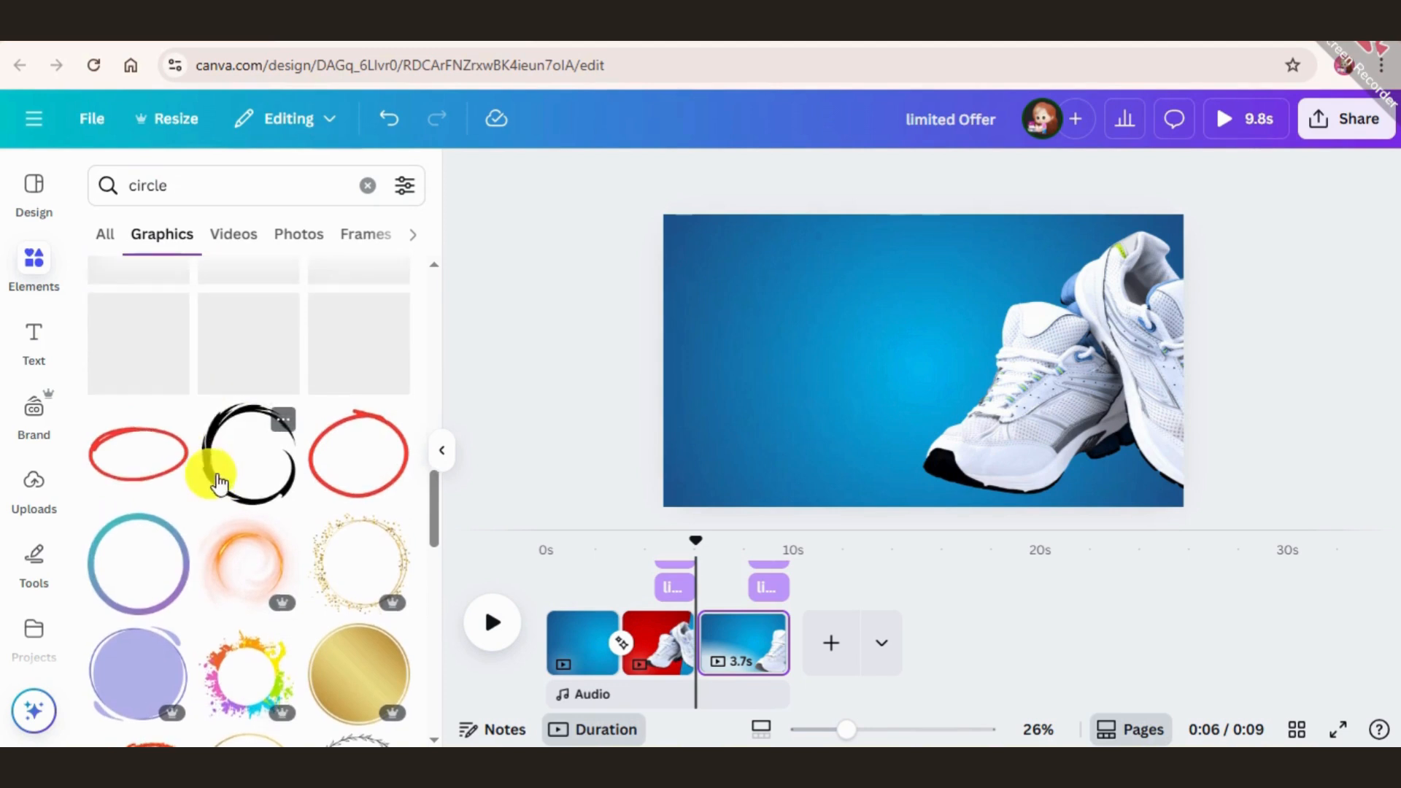
scroll(232, 435, "up", 1)
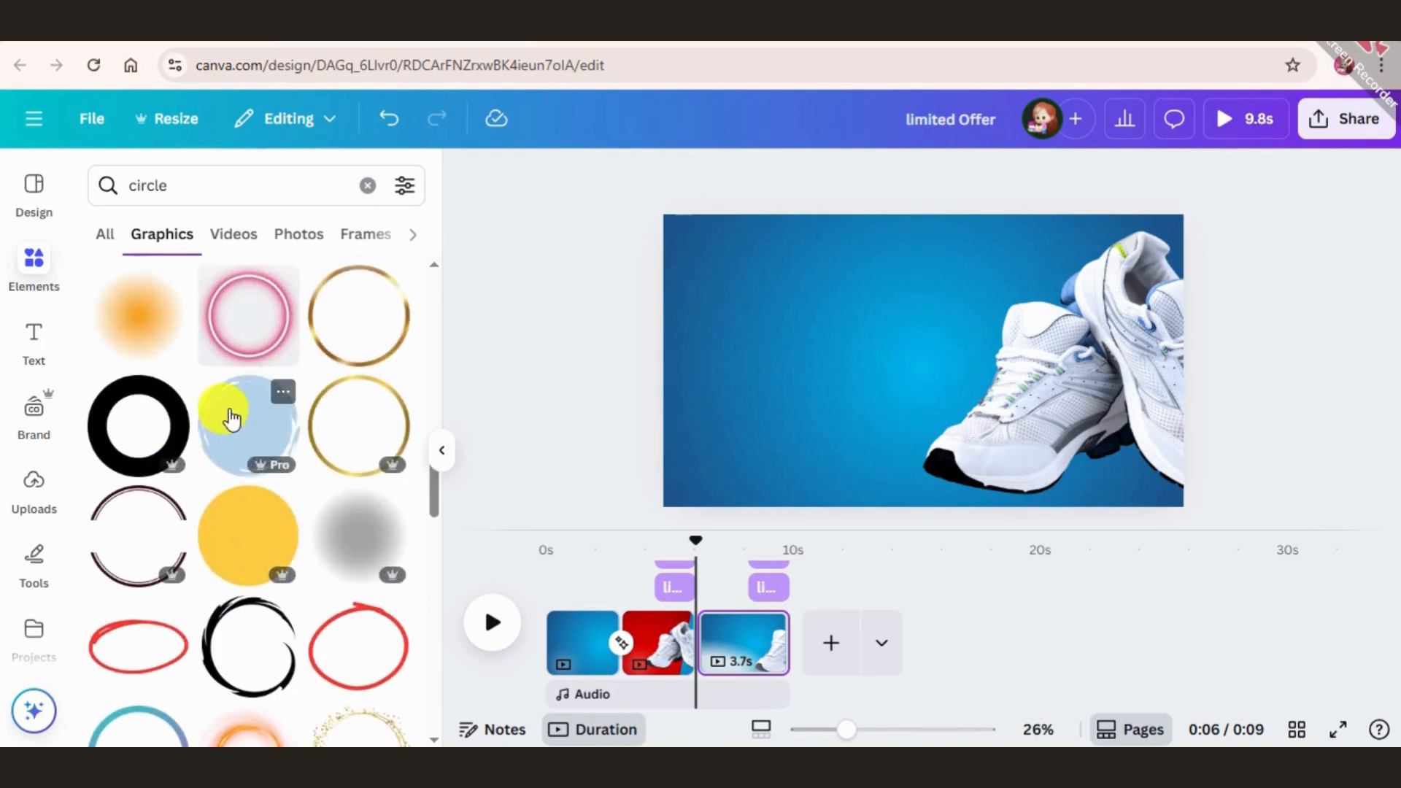
left_click(221, 419)
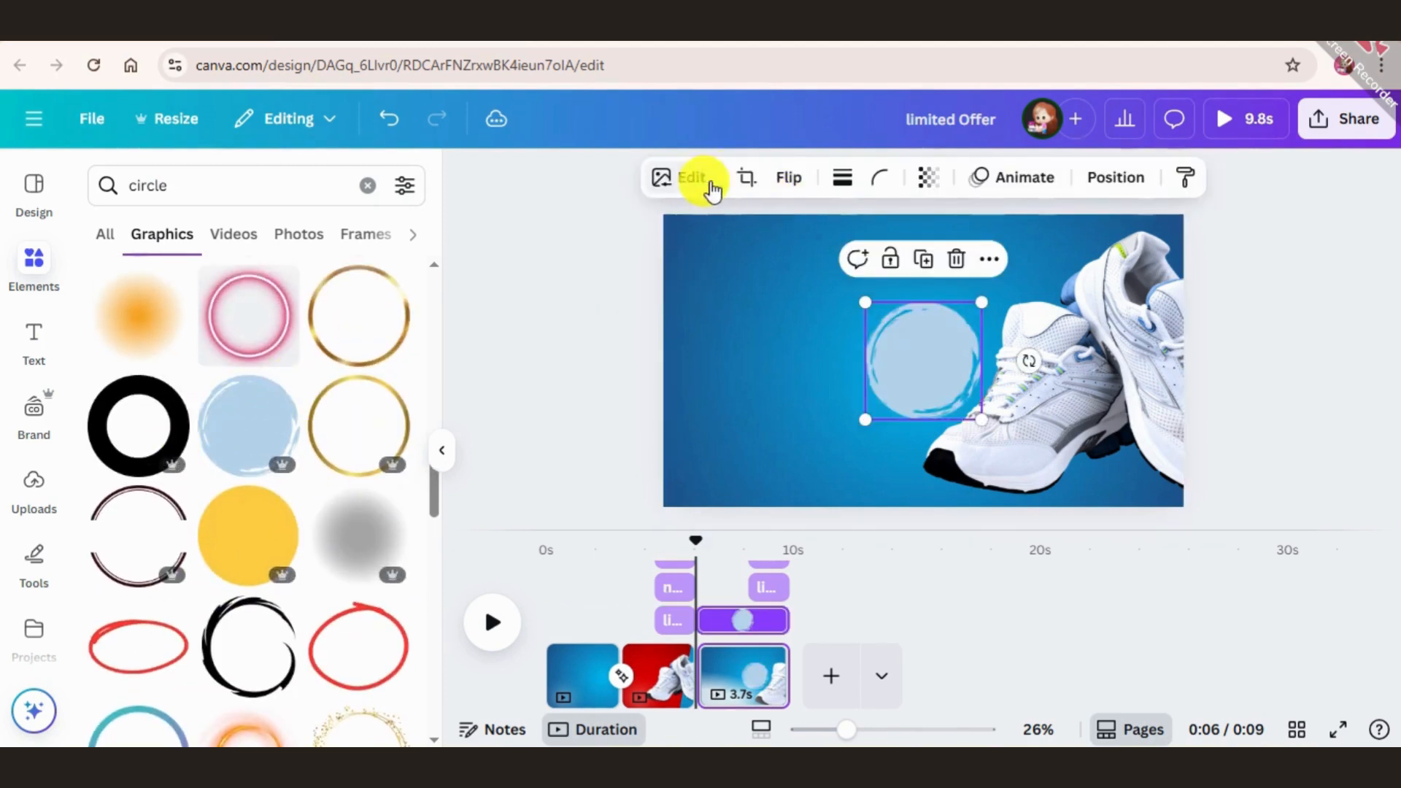
left_click_drag(908, 344, 891, 331)
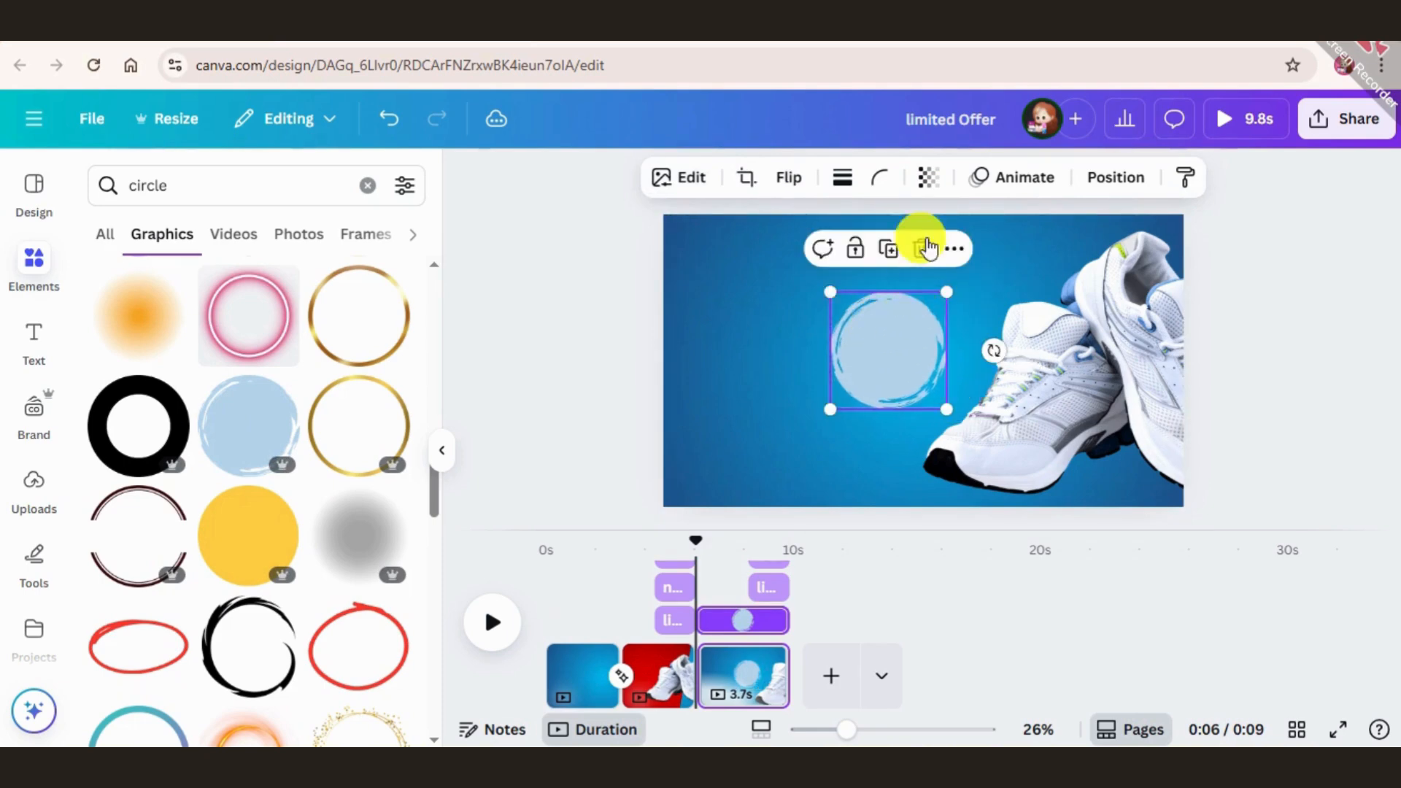
left_click(926, 243)
Look through the circle graphics for a suitable shape and search for "circle grunge stamp".
scroll(342, 441, "up", 3)
scroll(319, 500, "up", 2)
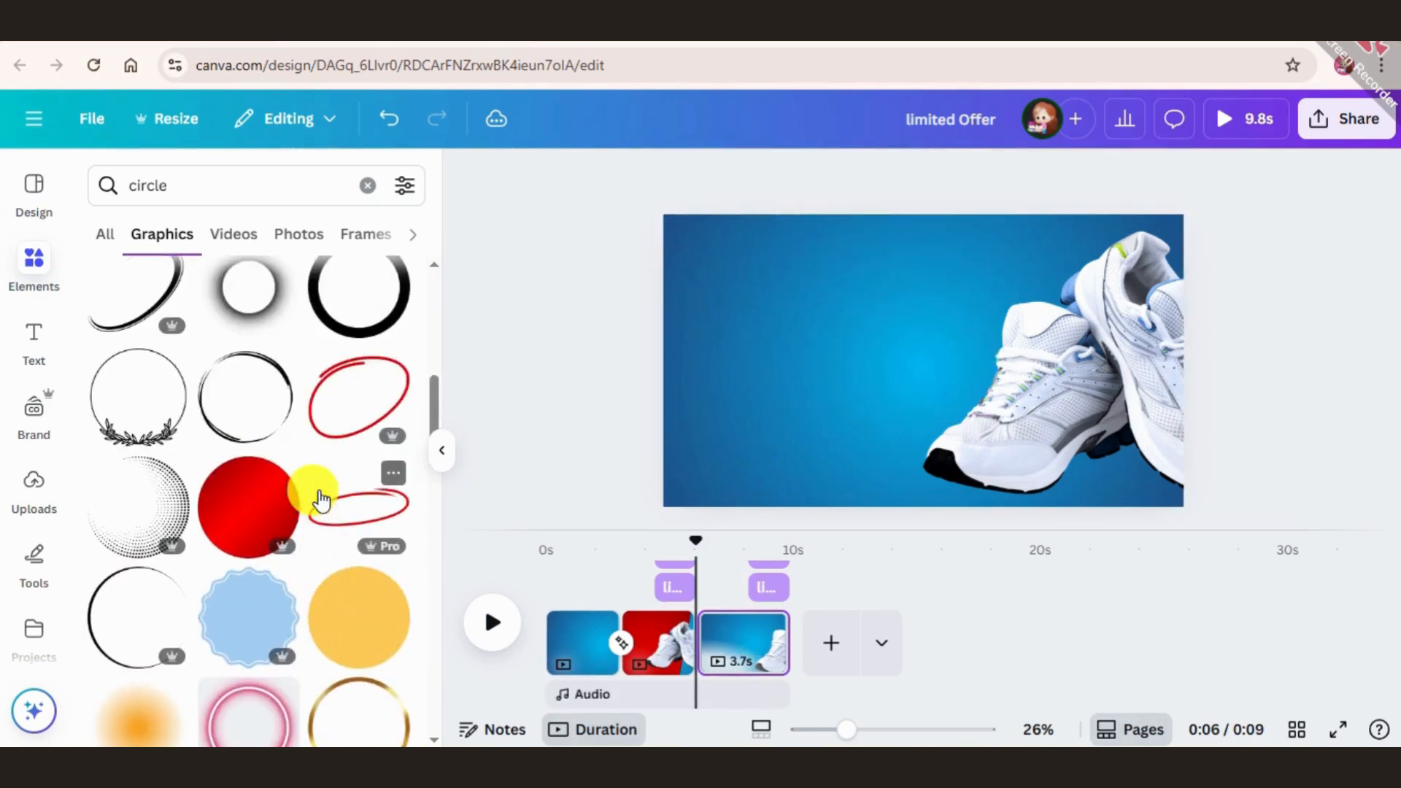
scroll(292, 533, "down", 10)
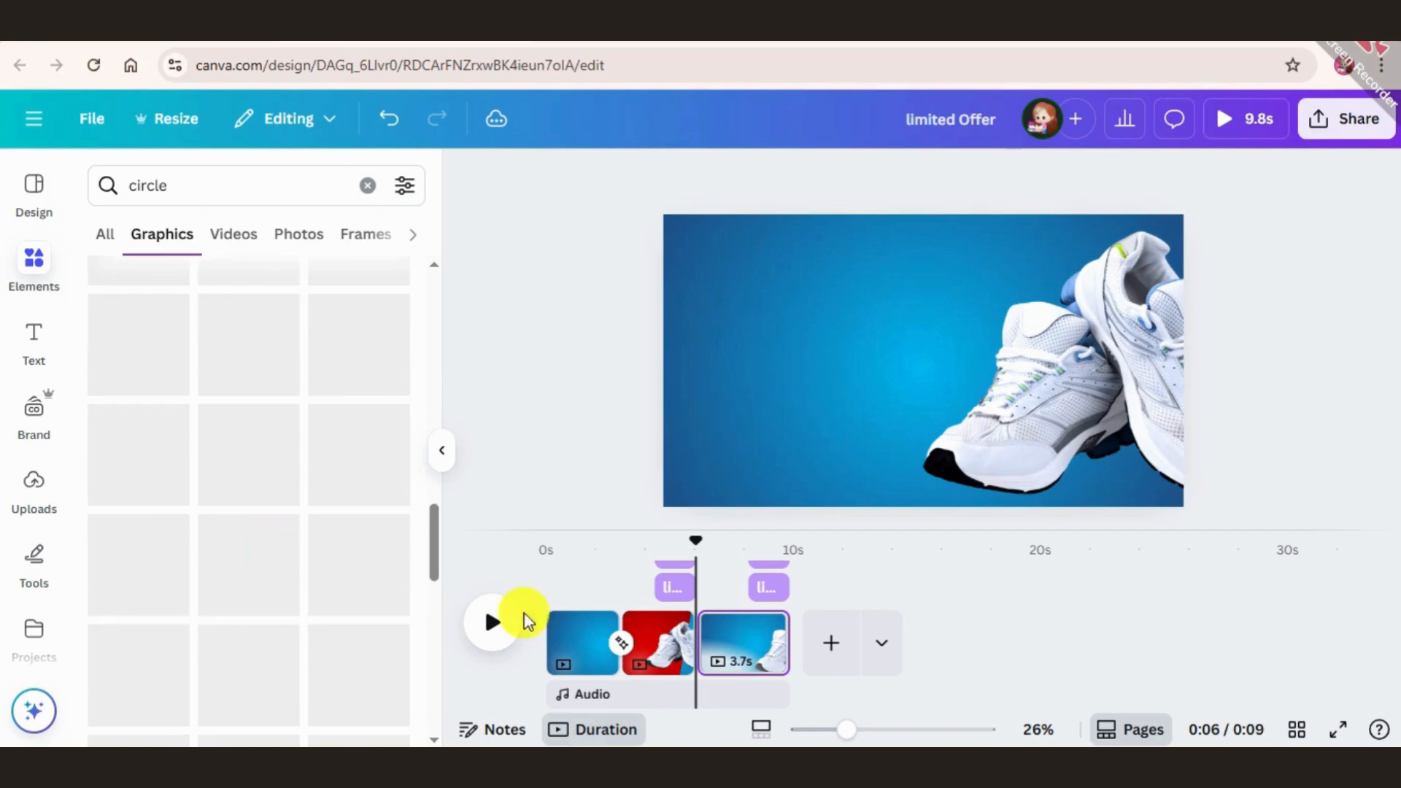
scroll(370, 626, "down", 2)
scroll(372, 626, "up", 4)
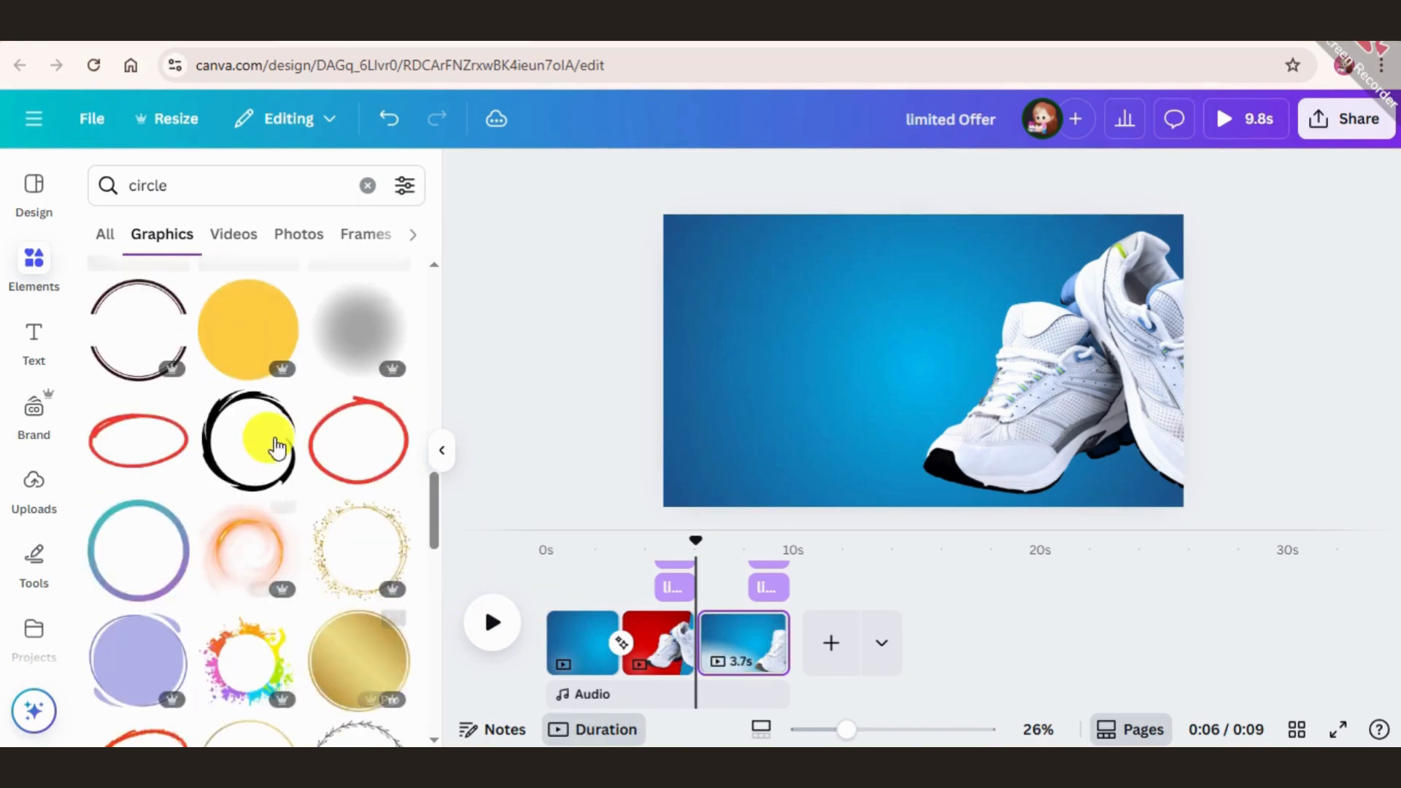
scroll(276, 460, "up", 8)
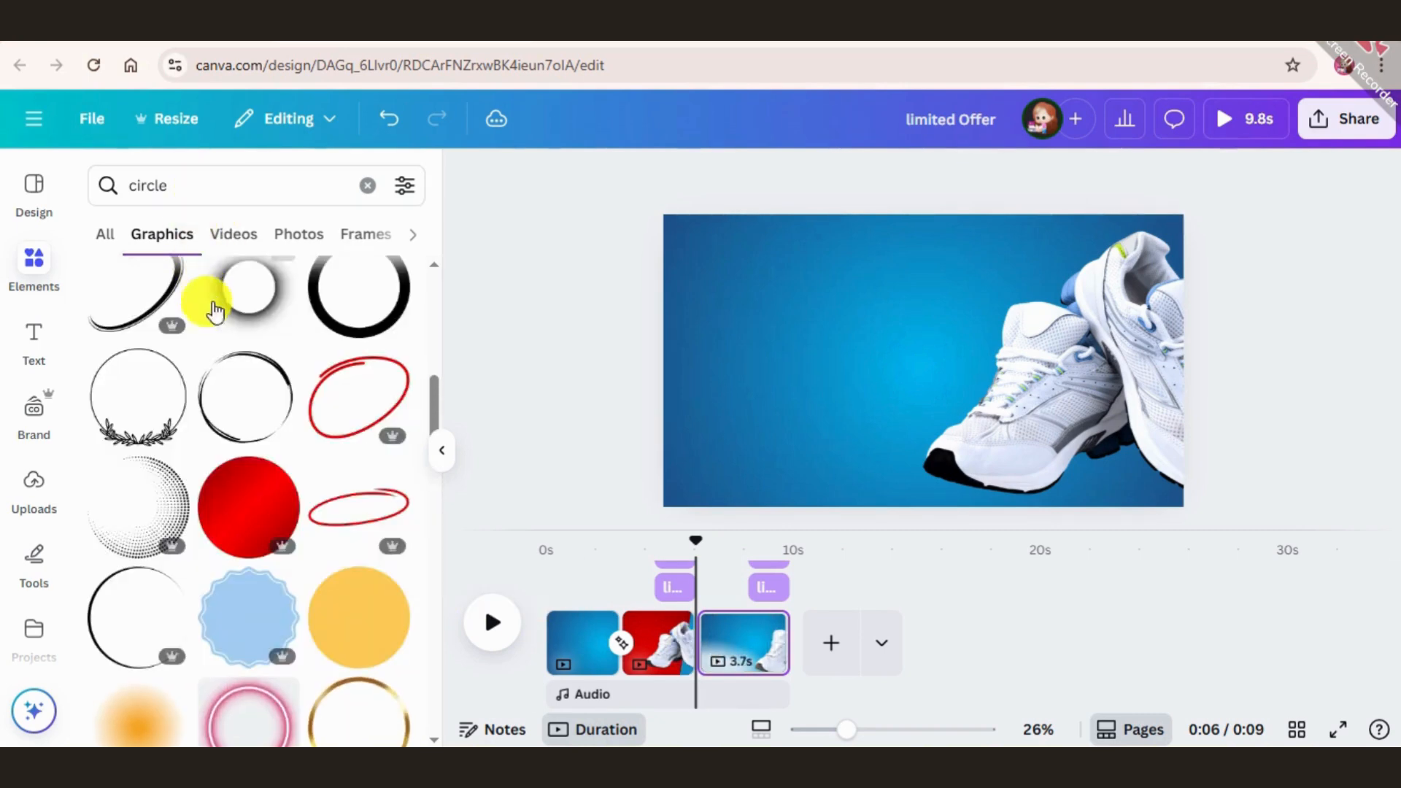
scroll(250, 463, "up", 5)
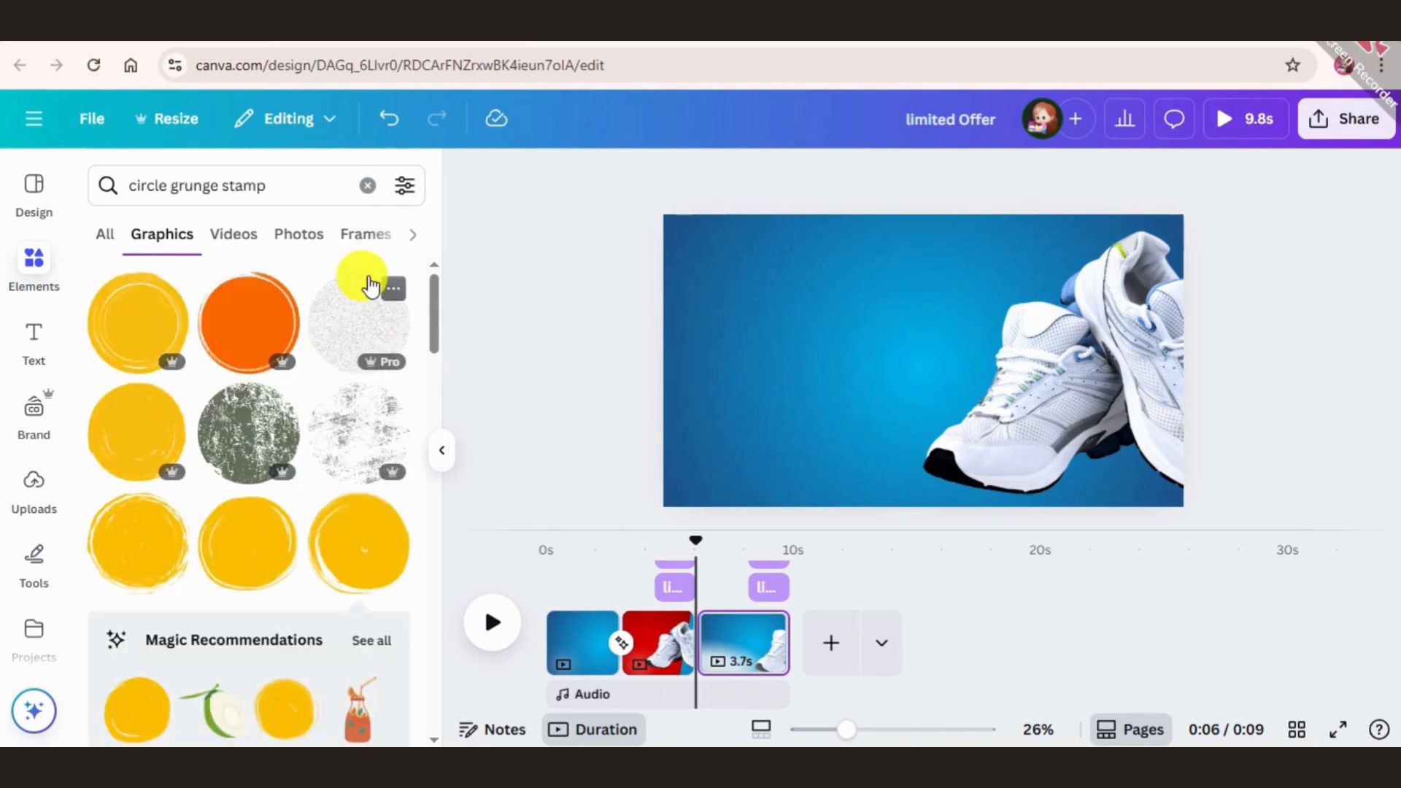
left_click(338, 175)
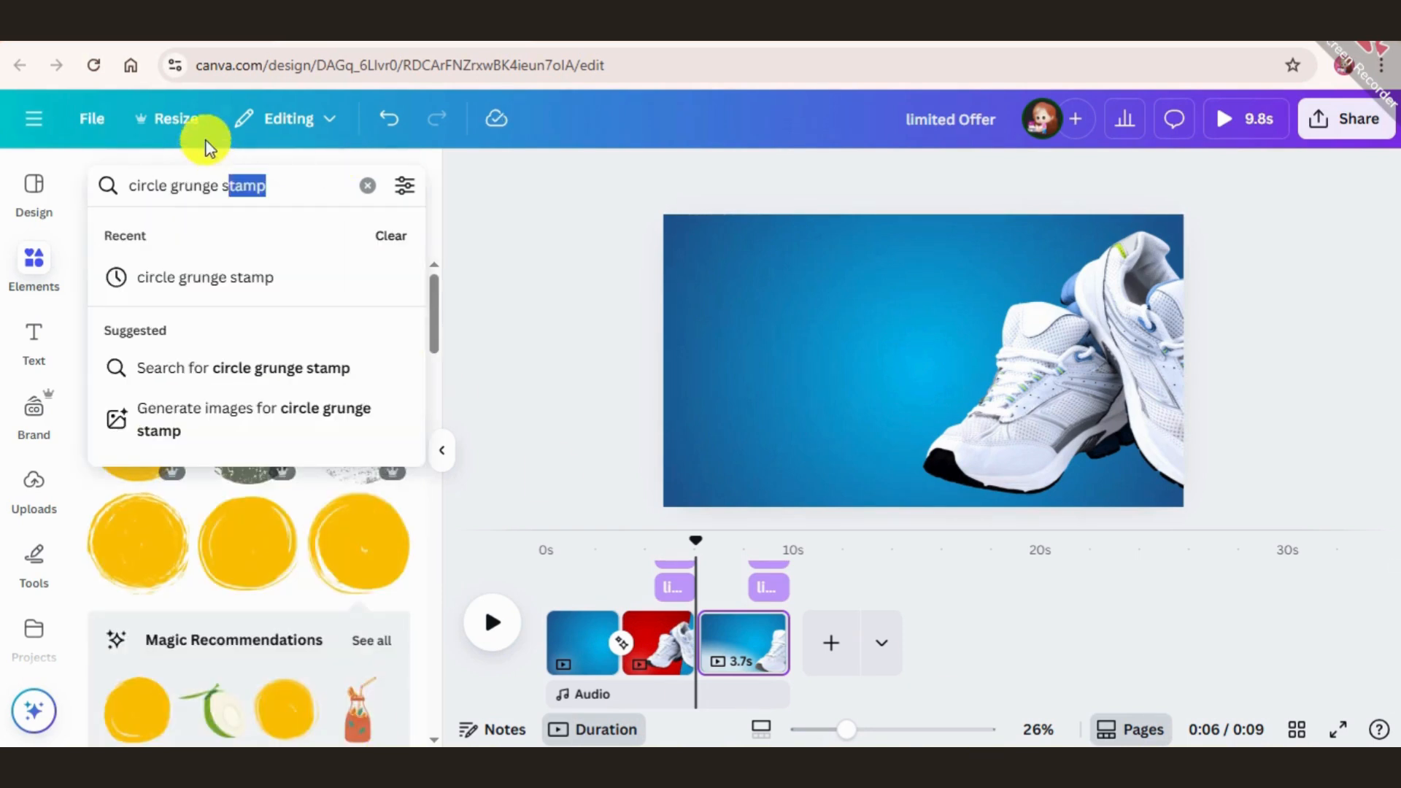
left_click(122, 139)
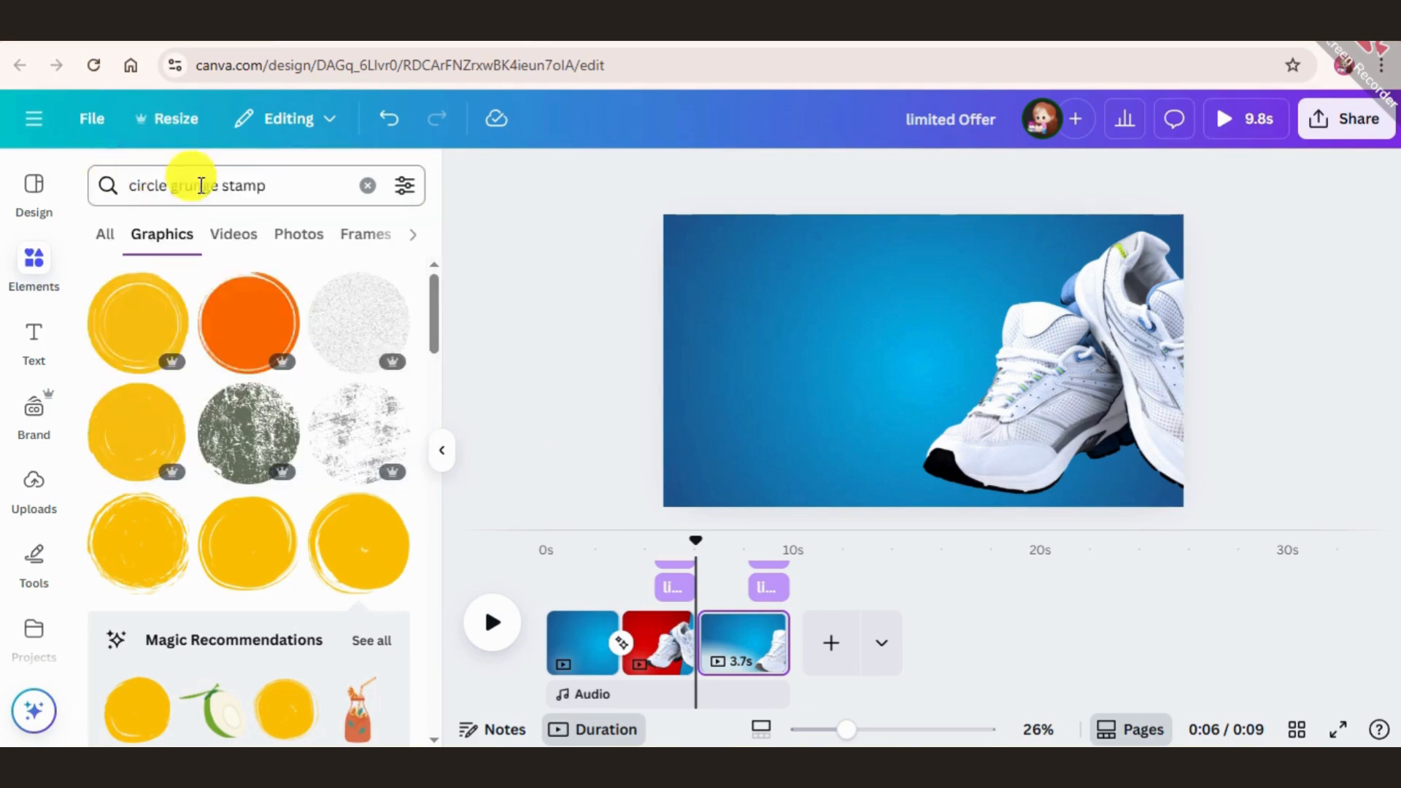
left_click_drag(311, 192, 225, 197)
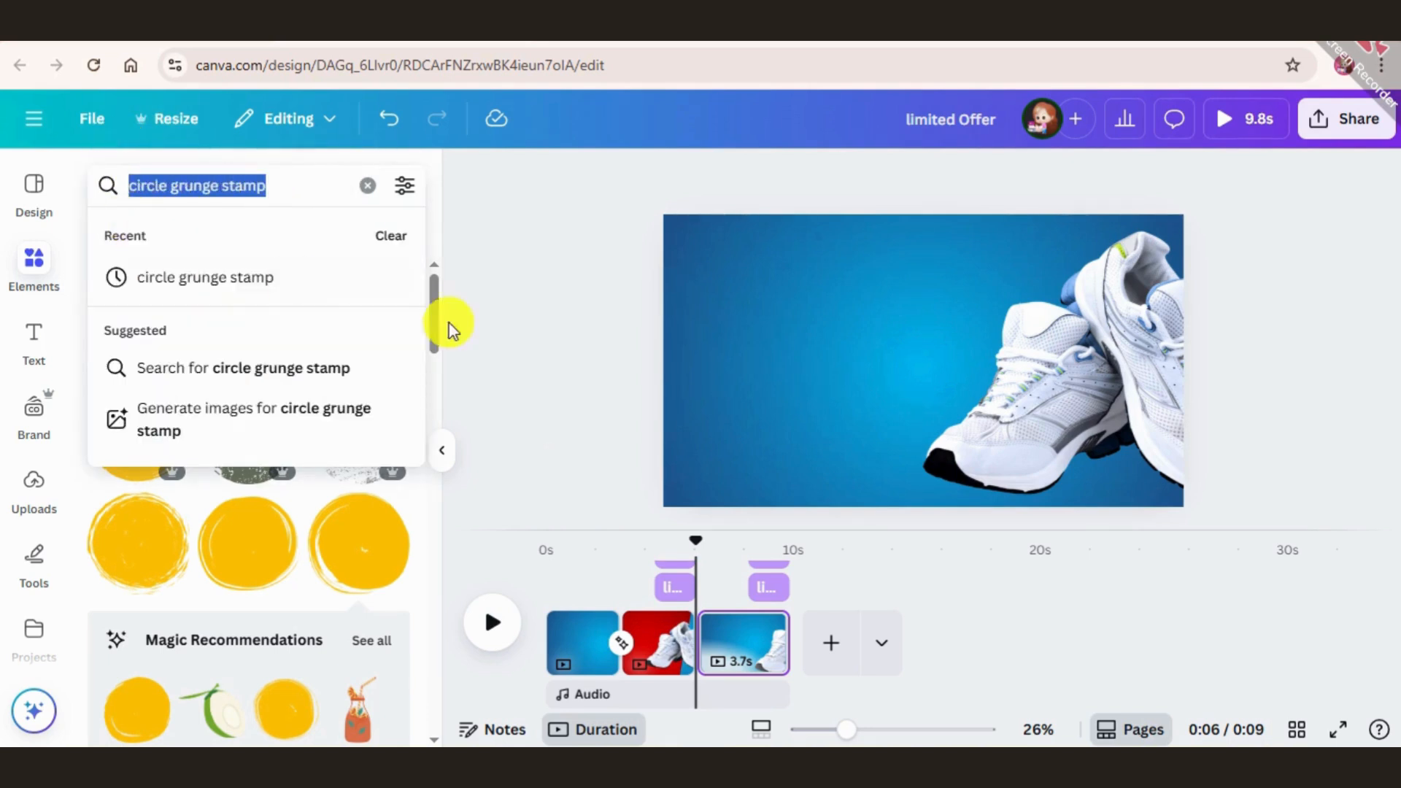
left_click(641, 296)
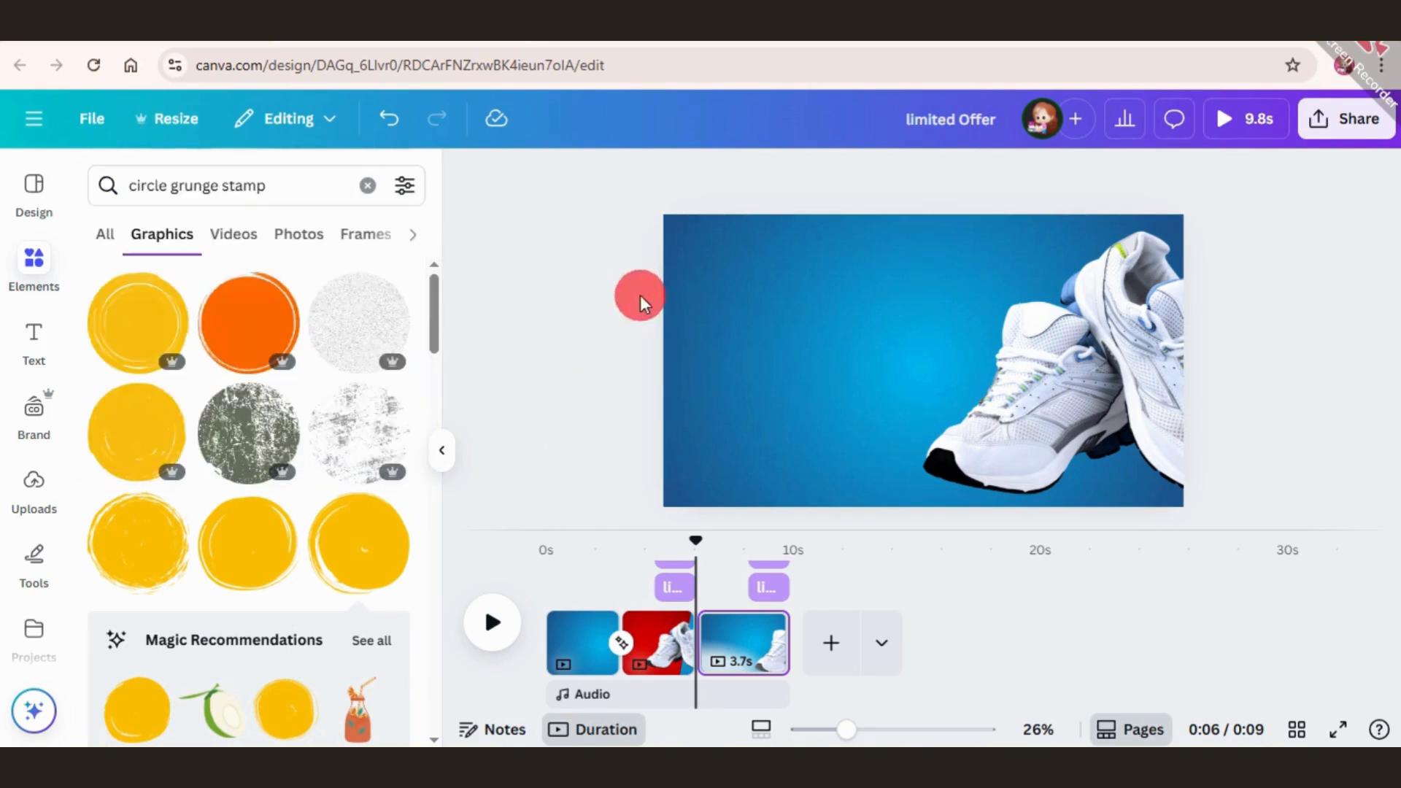
Add the yellow brush-edged grunge circle to the third page and recolor it red from the photo colors.
left_click(268, 578)
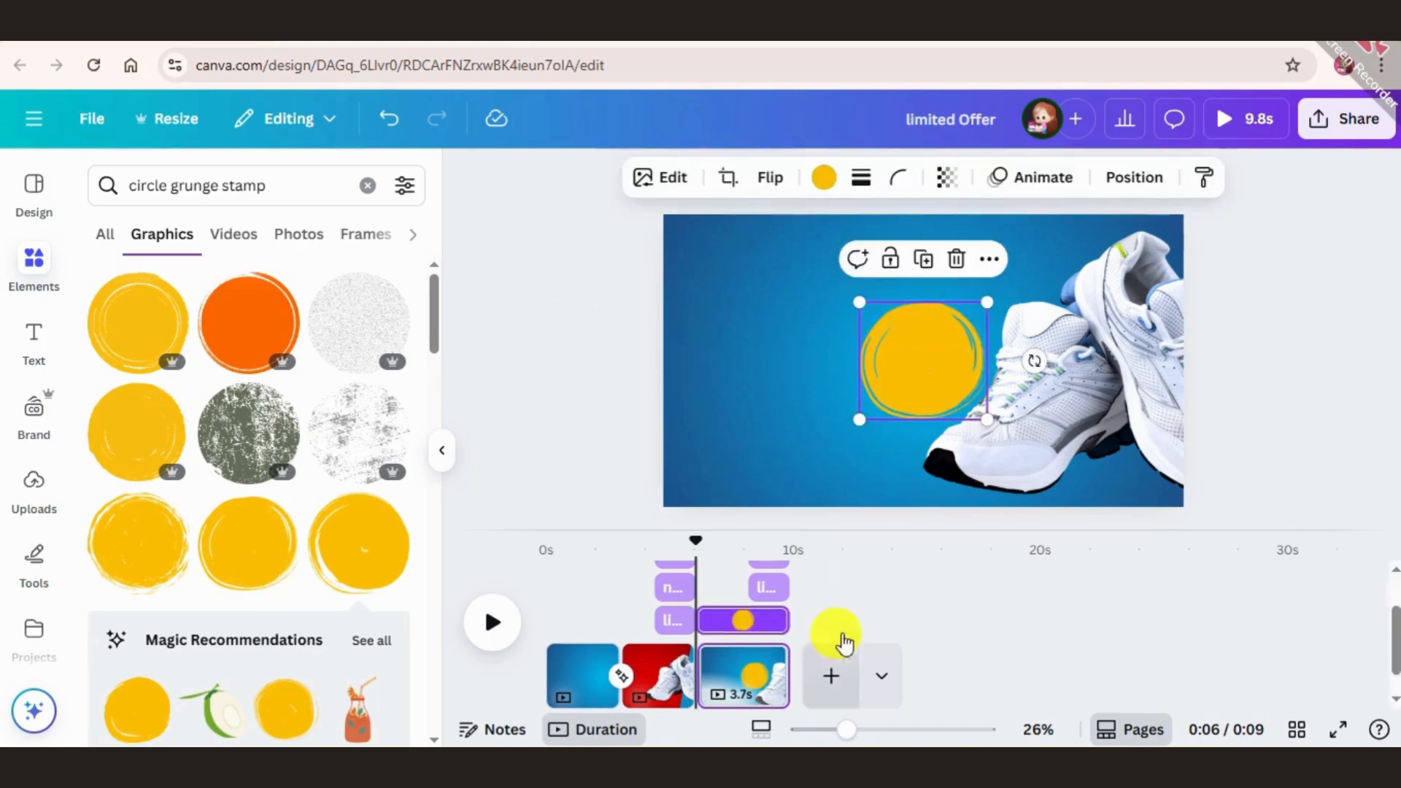
left_click(820, 189)
scroll(226, 412, "down", 5)
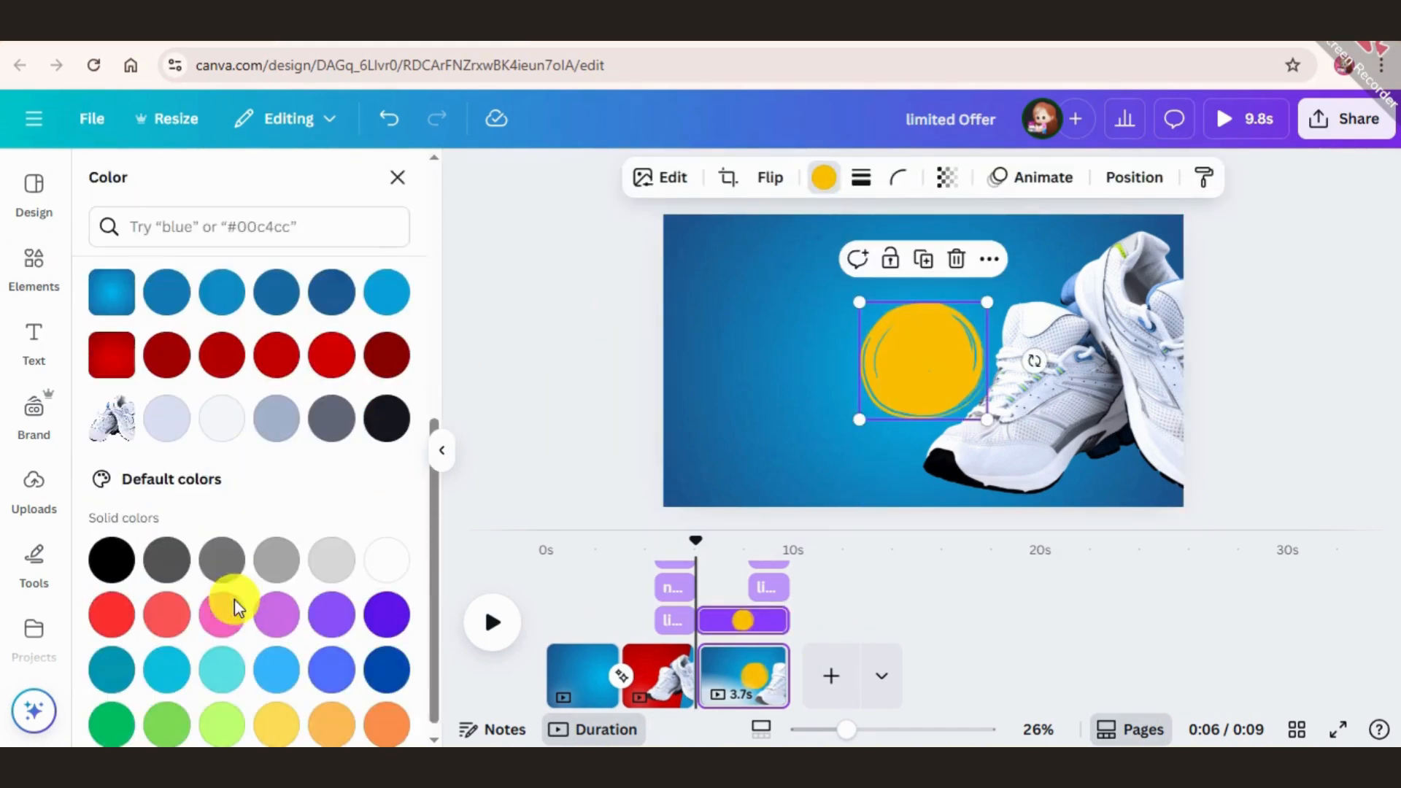
left_click(314, 350)
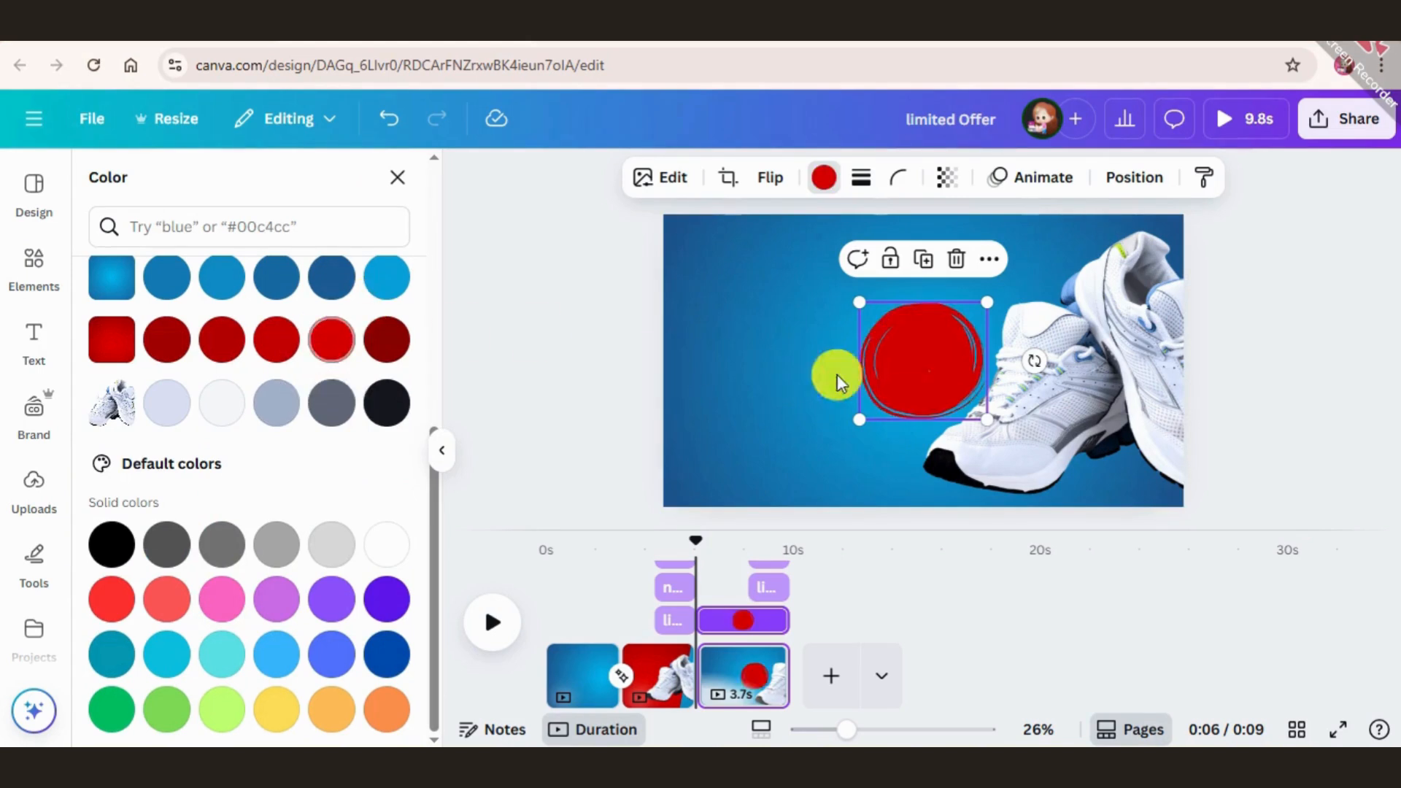
Enlarge the red circle beyond the page edges, place it around the shoes and send it behind them.
left_click_drag(854, 421, 467, 693)
left_click_drag(986, 404, 1270, 292)
key("ctrl+bracketleft")
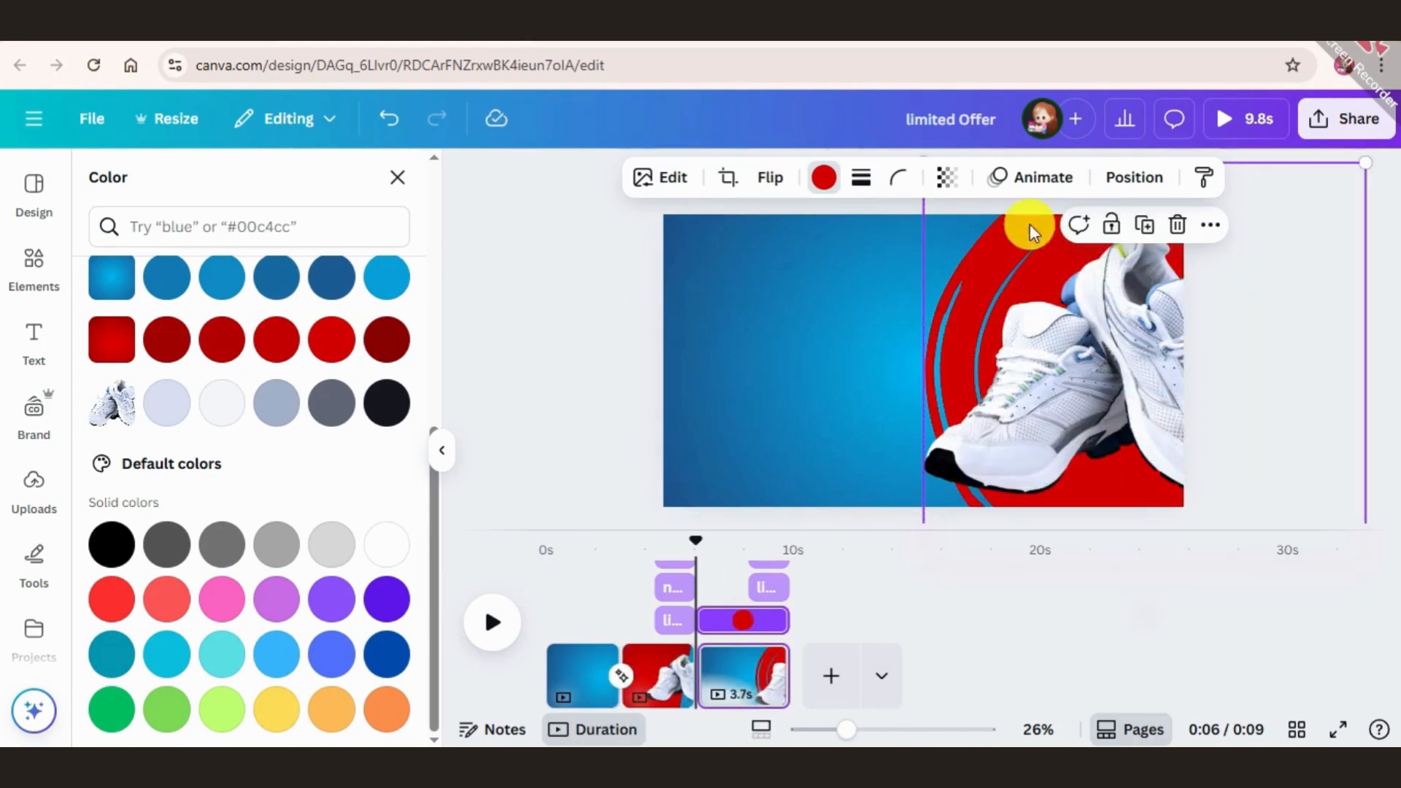
mouse_move(1031, 225)
left_mouse_down()
mouse_move(1011, 237)
mouse_move(1063, 219)
mouse_move(1050, 243)
left_mouse_up()
key("Escape")
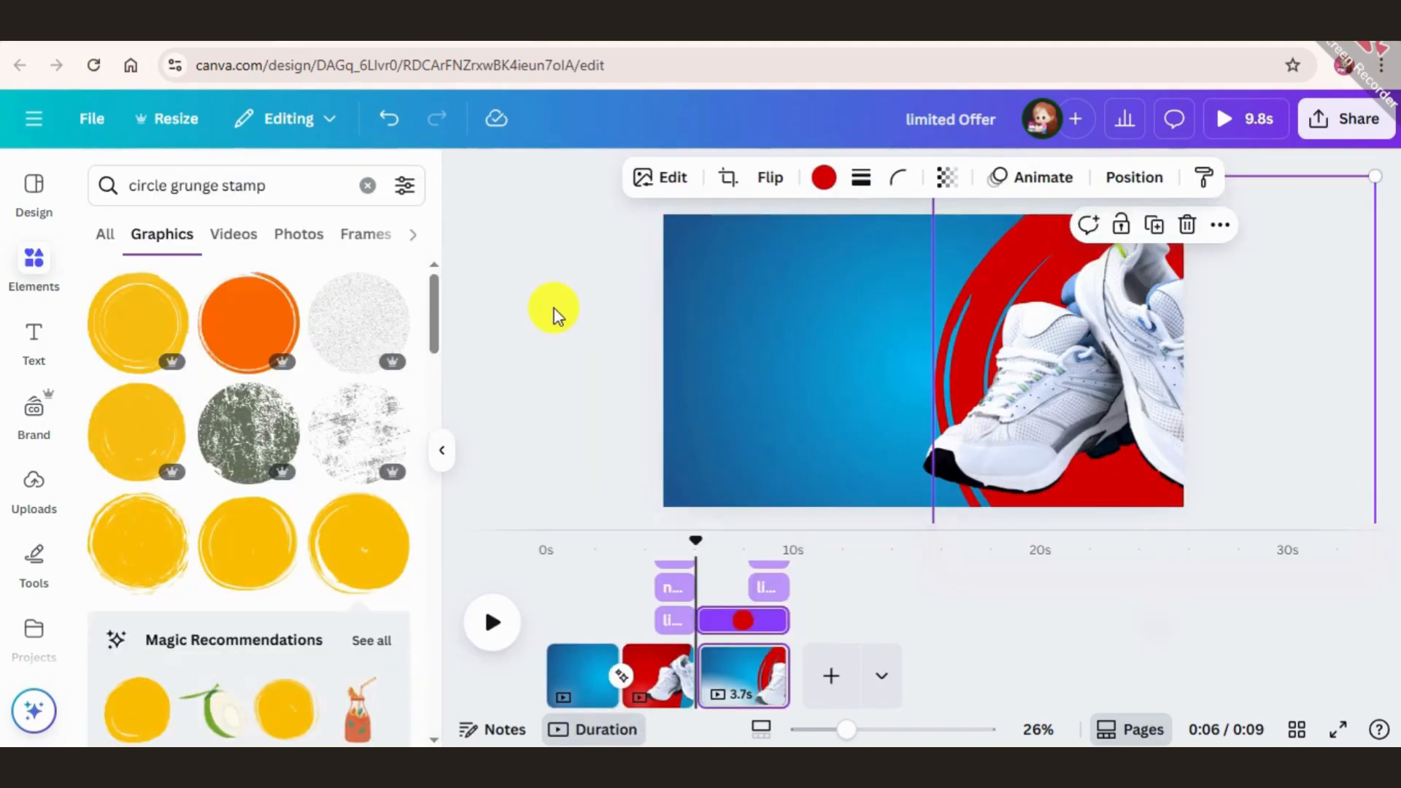
left_click(503, 376)
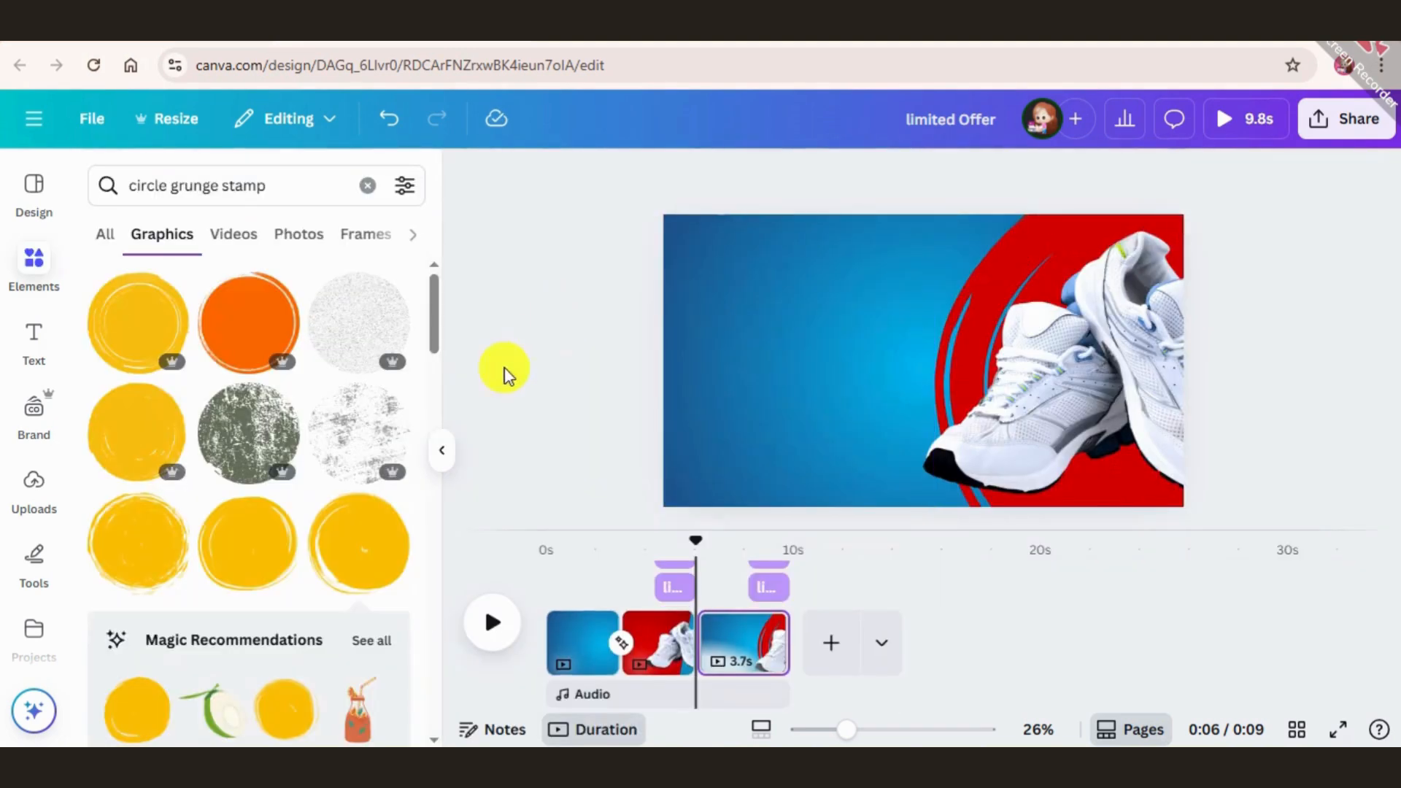
Add a heading to the third page reading "Special offer till winters".
left_click(28, 343)
left_click(244, 493)
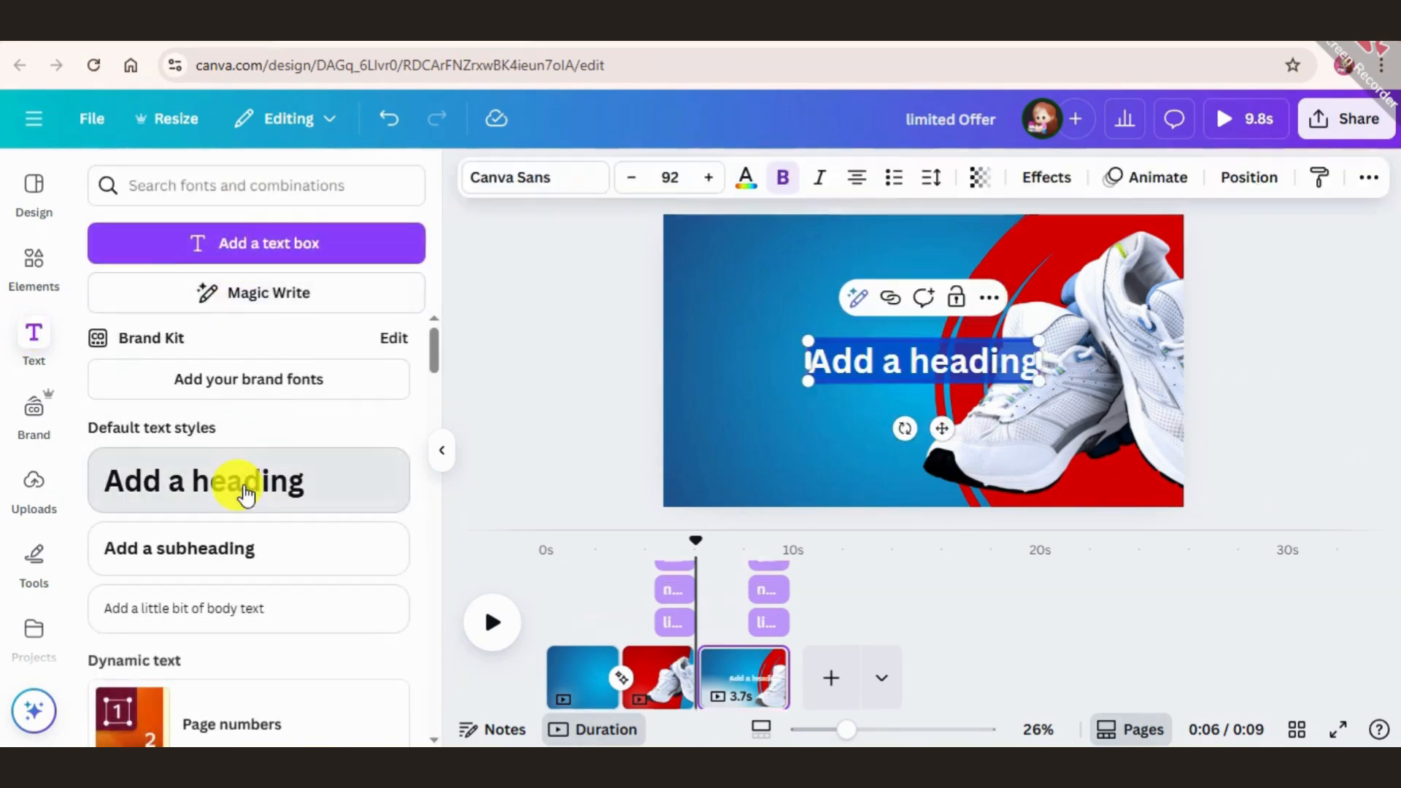
key("BackSpace")
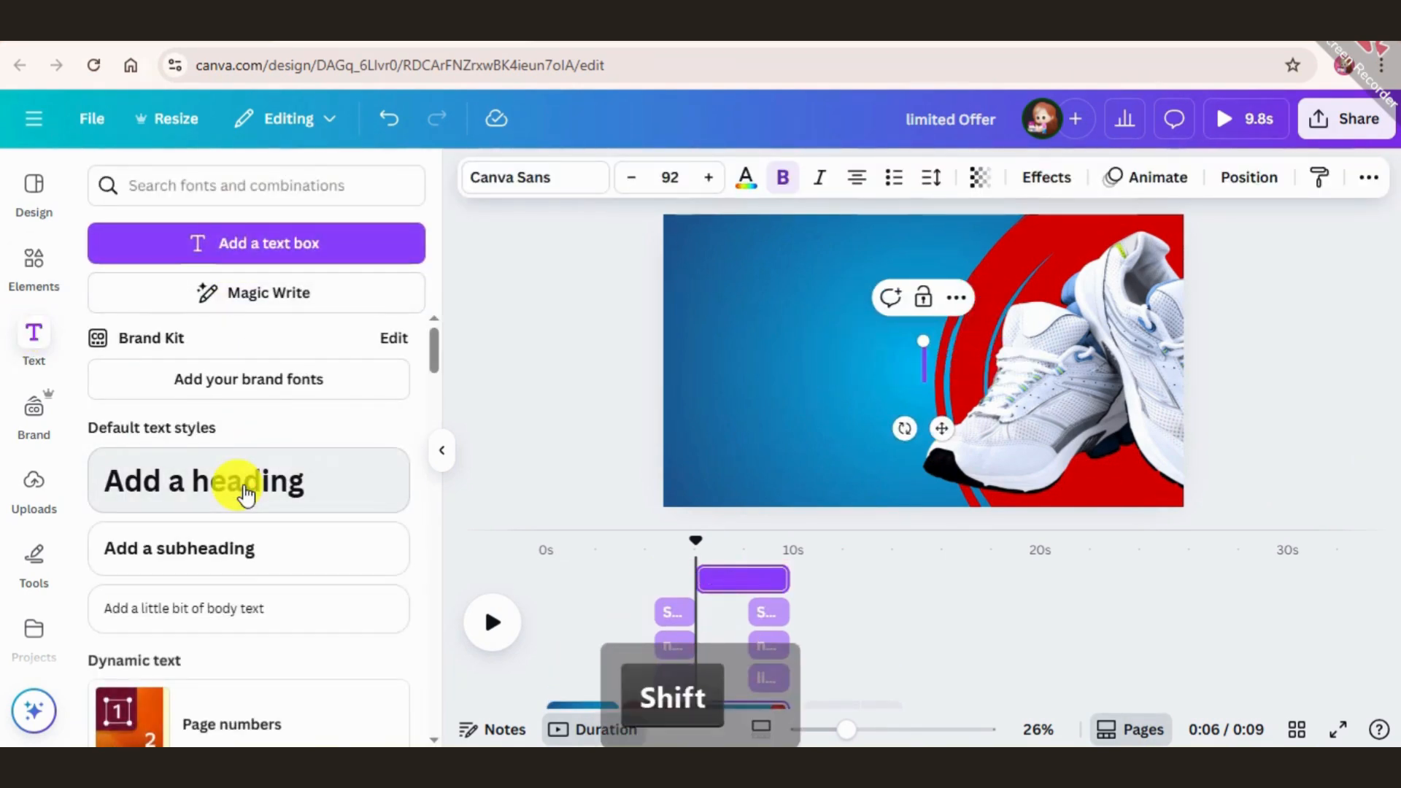
type("Spec")
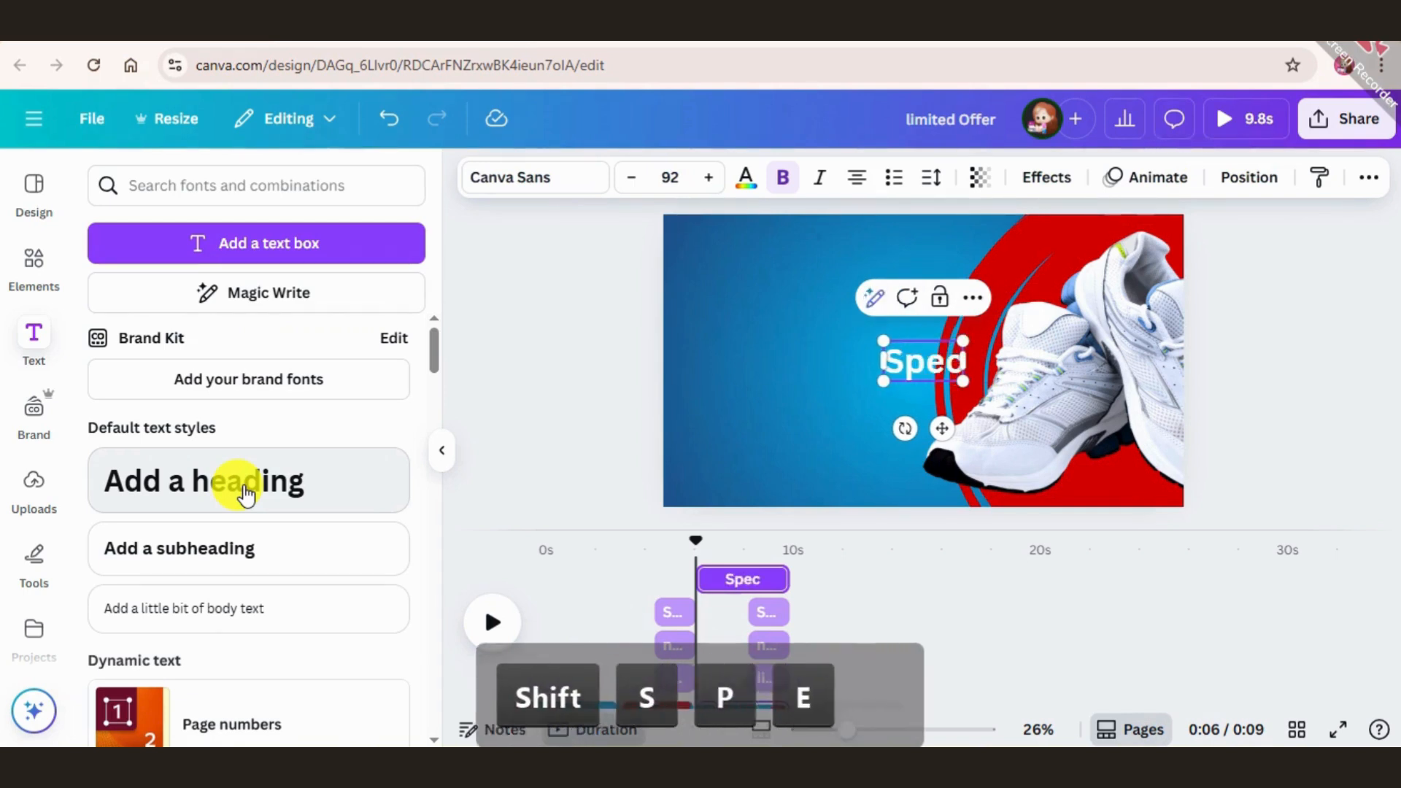
type("ial Oo")
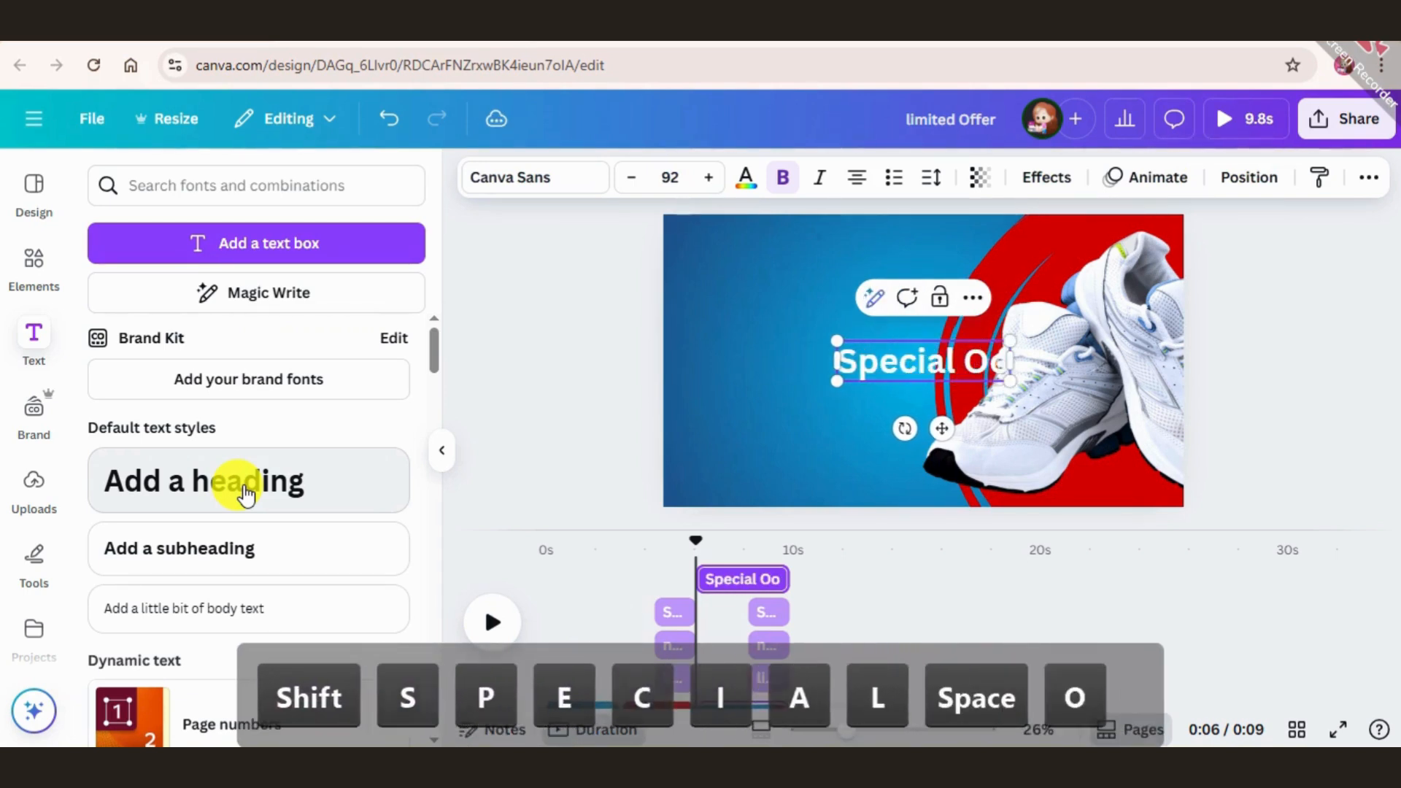
type("ff")
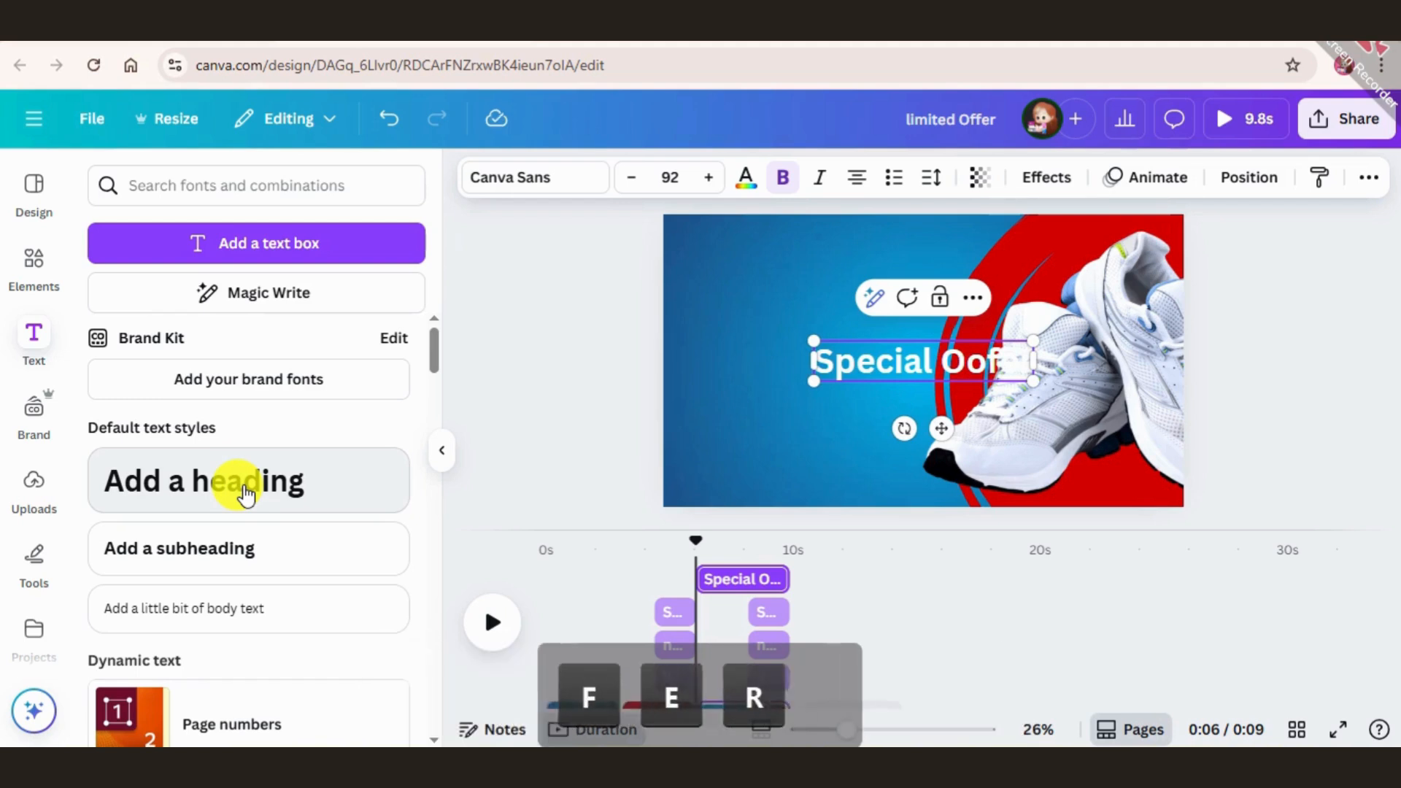
key("BackSpace")
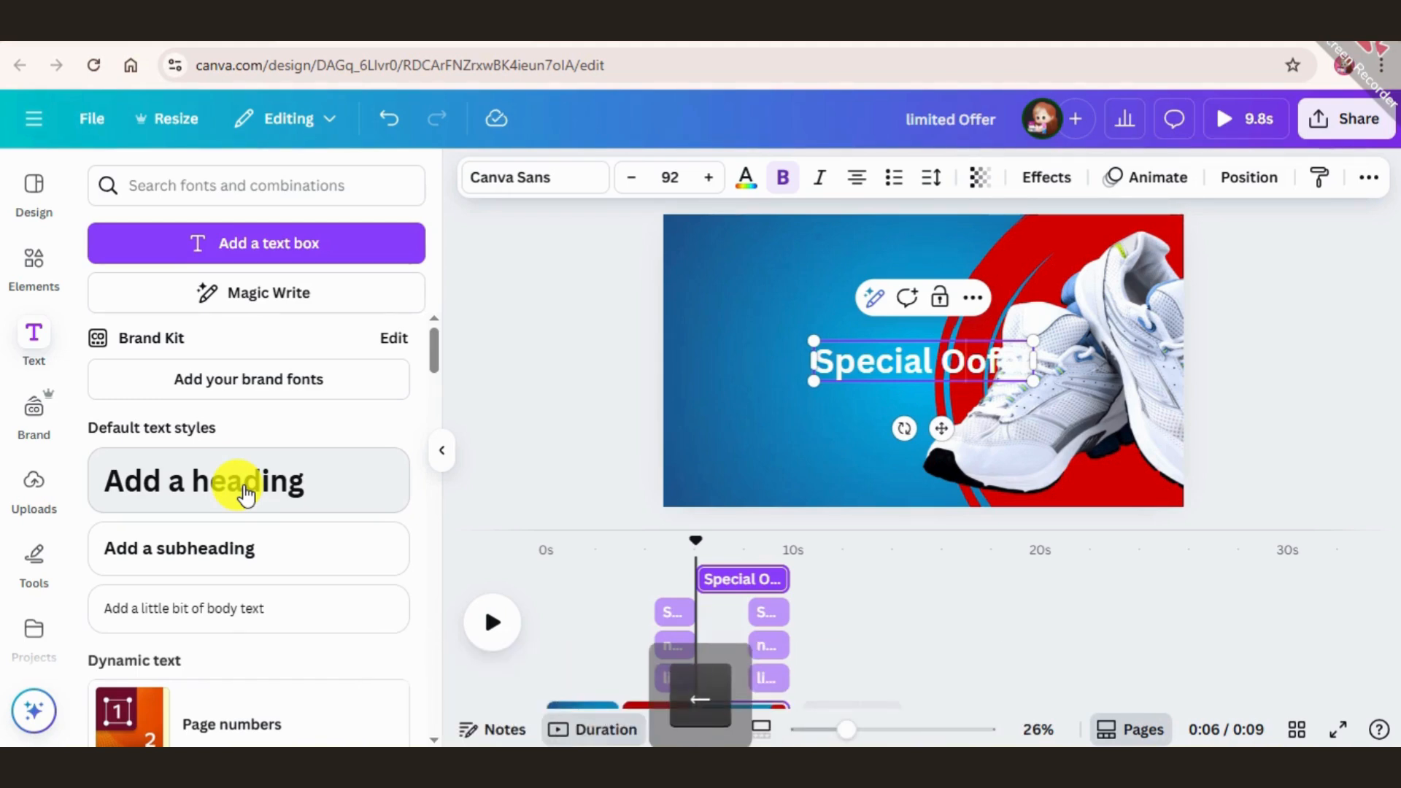
key("BackSpace")
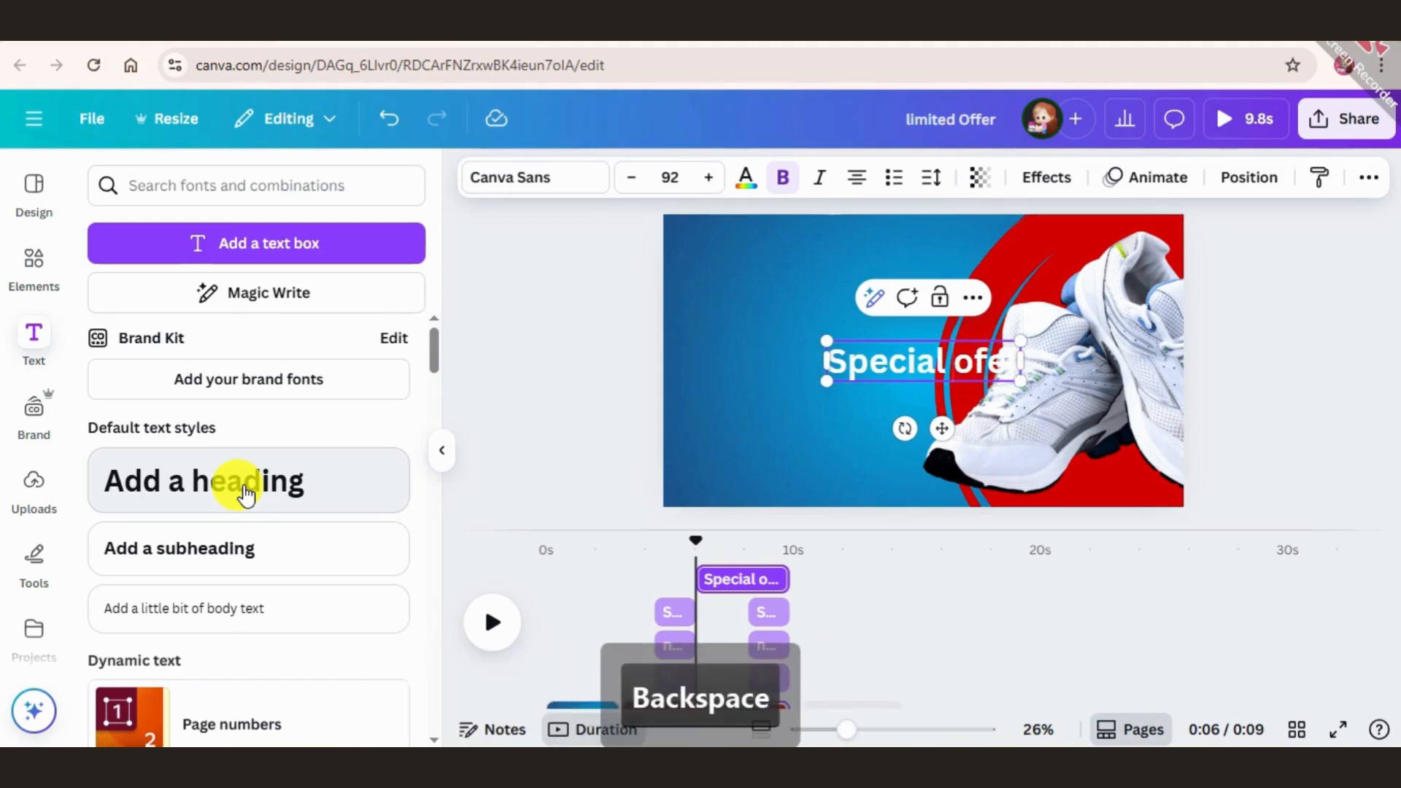
type("f")
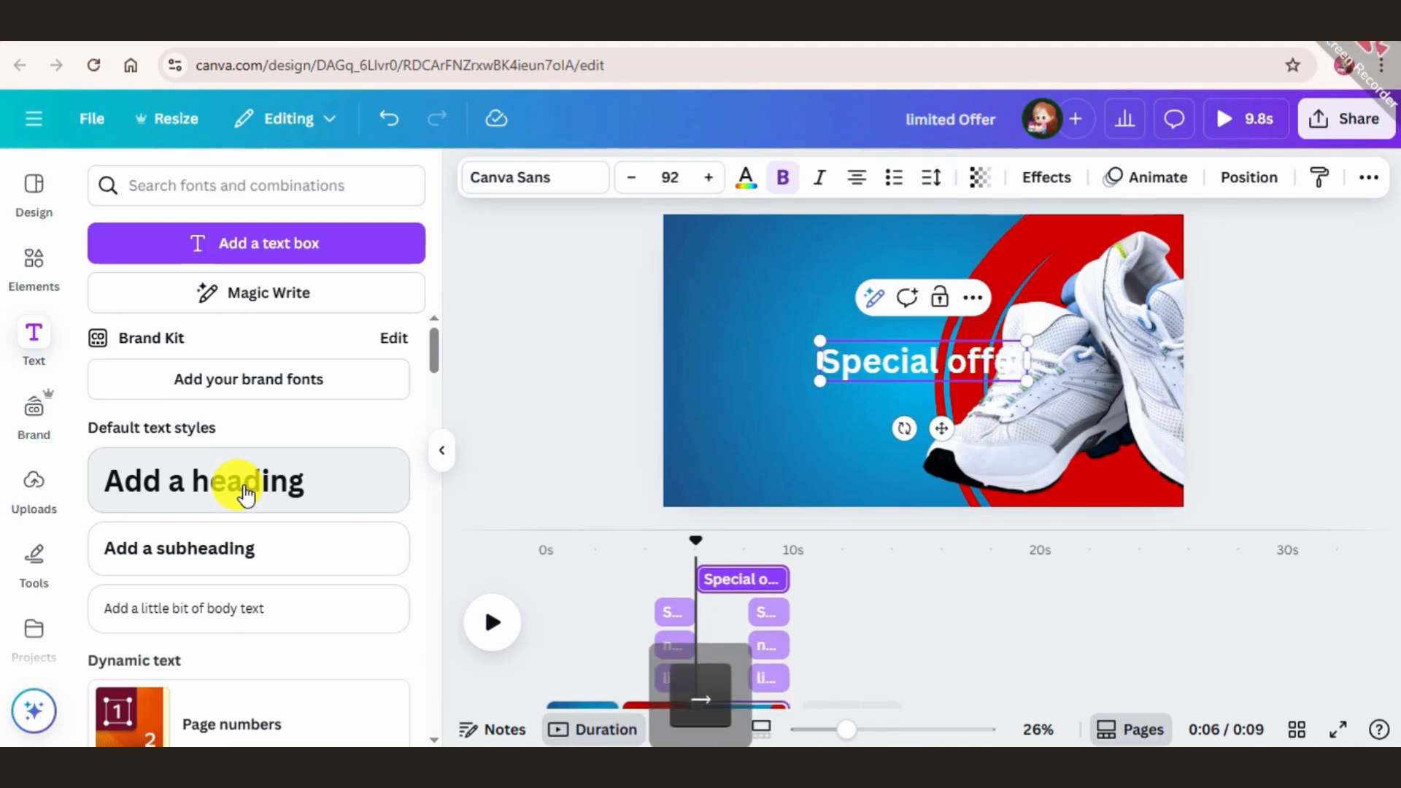
type(" B")
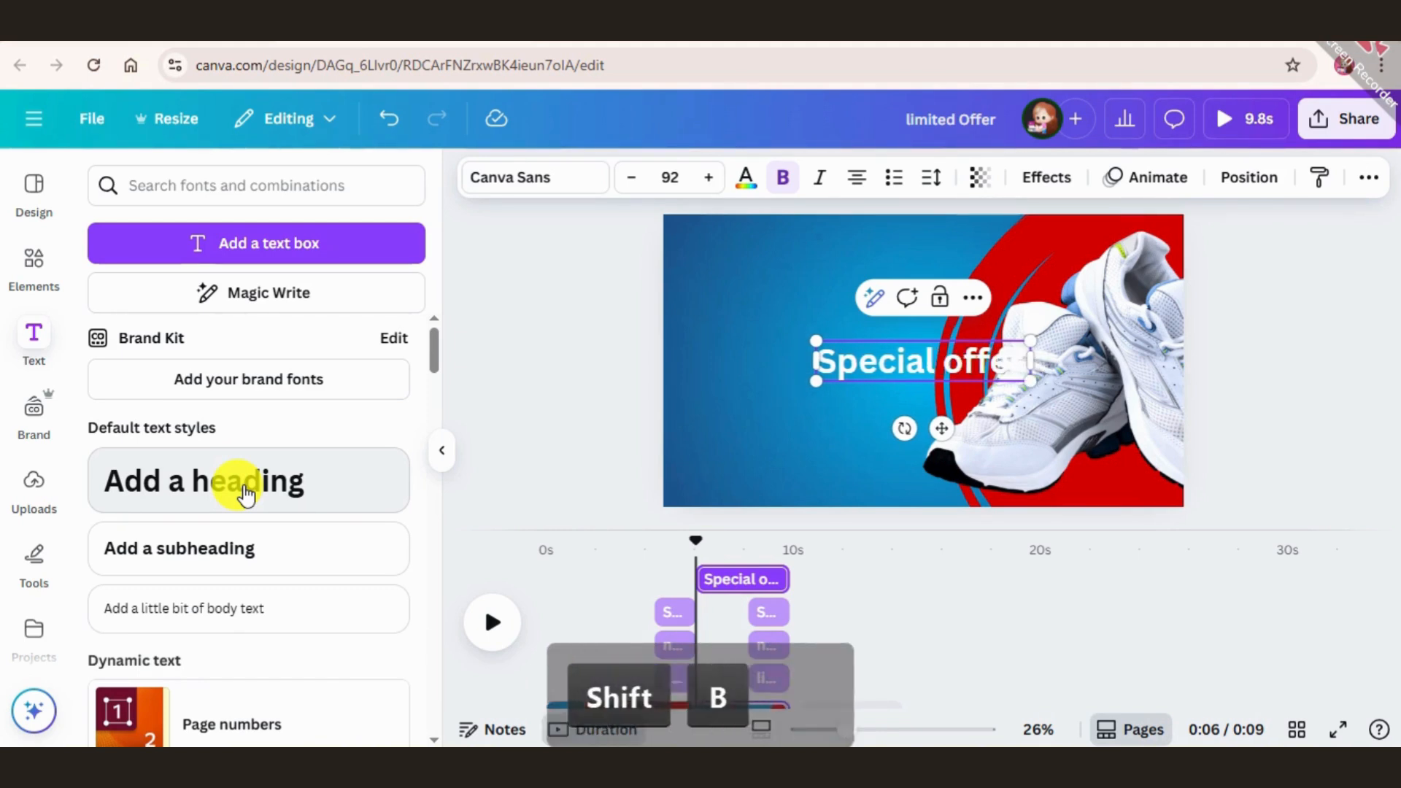
key("BackSpace")
type("t")
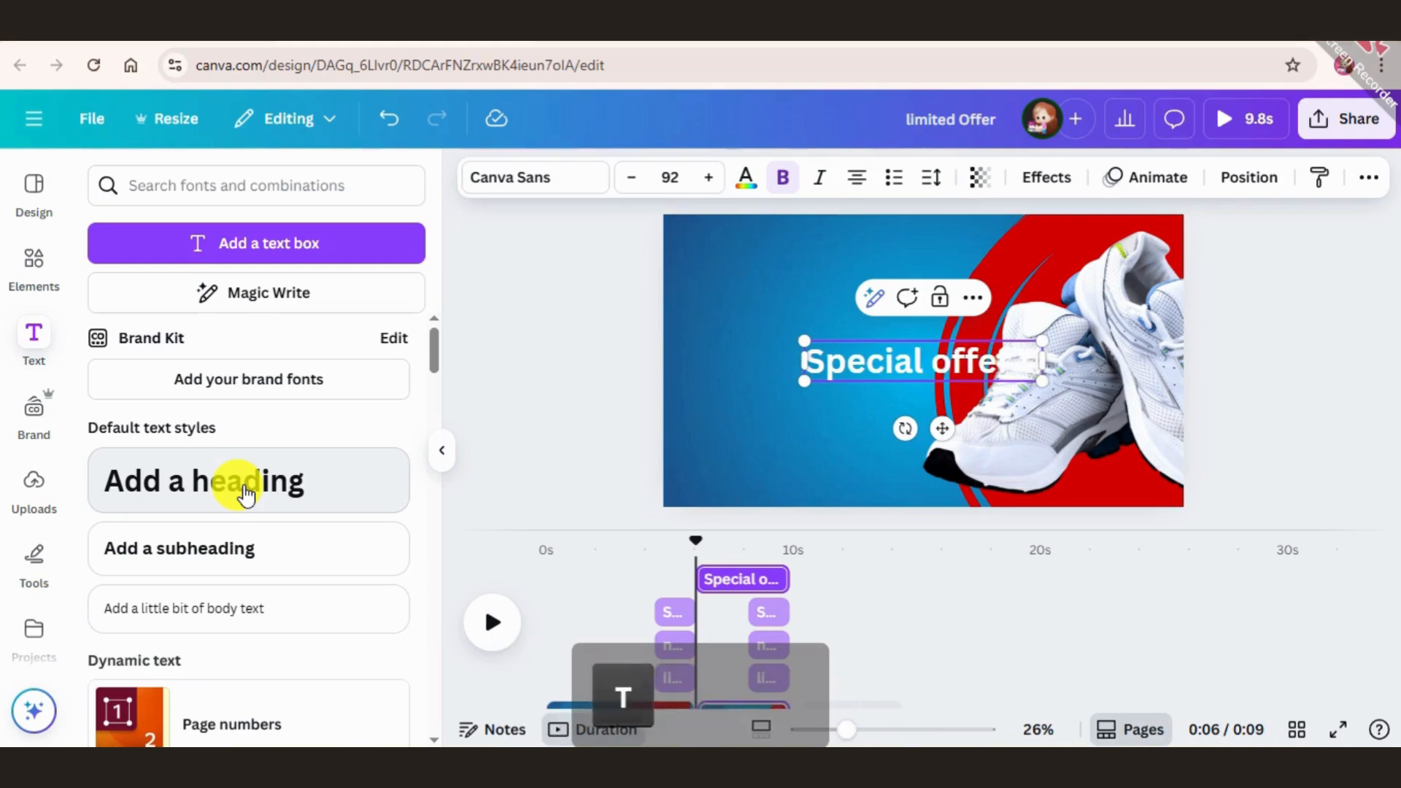
type("ill ")
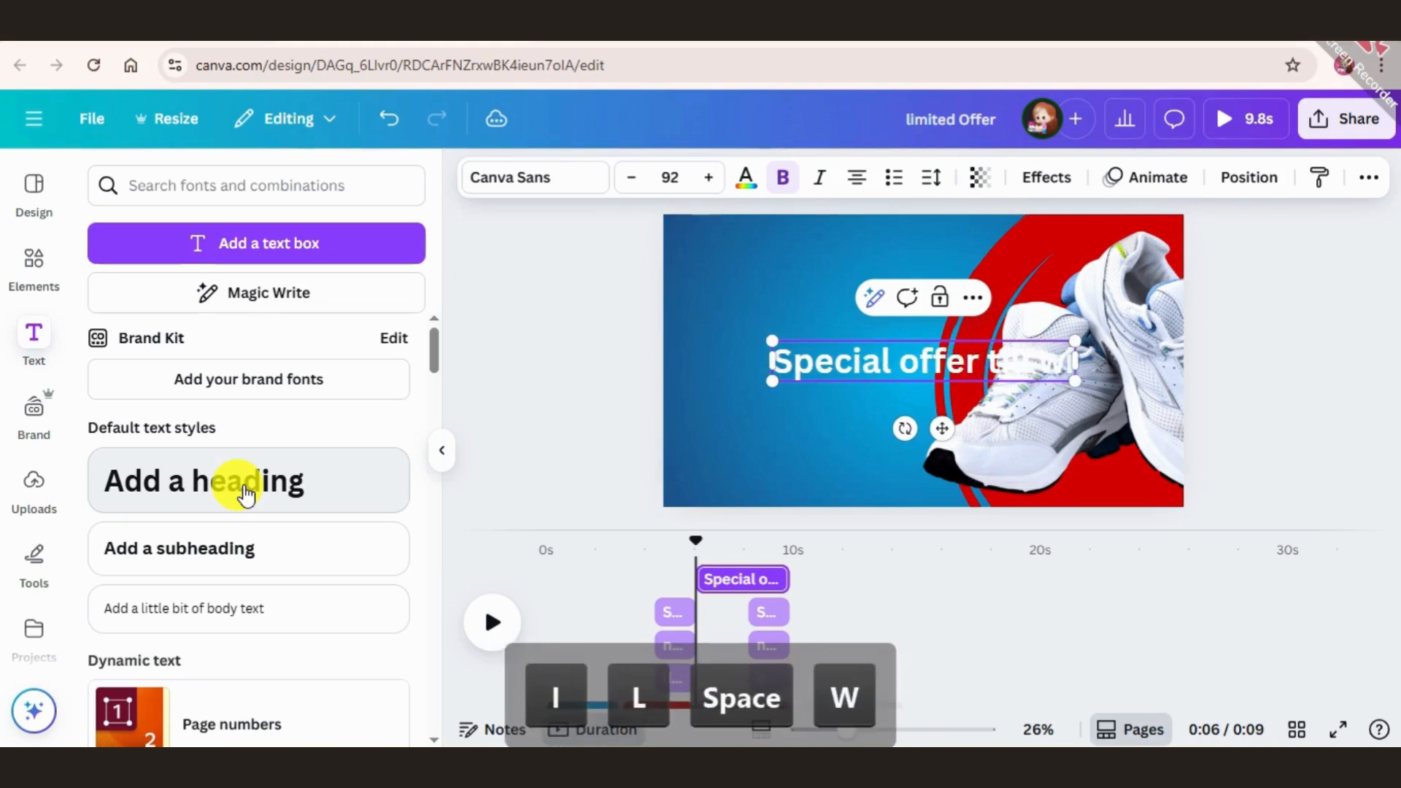
type("Winters")
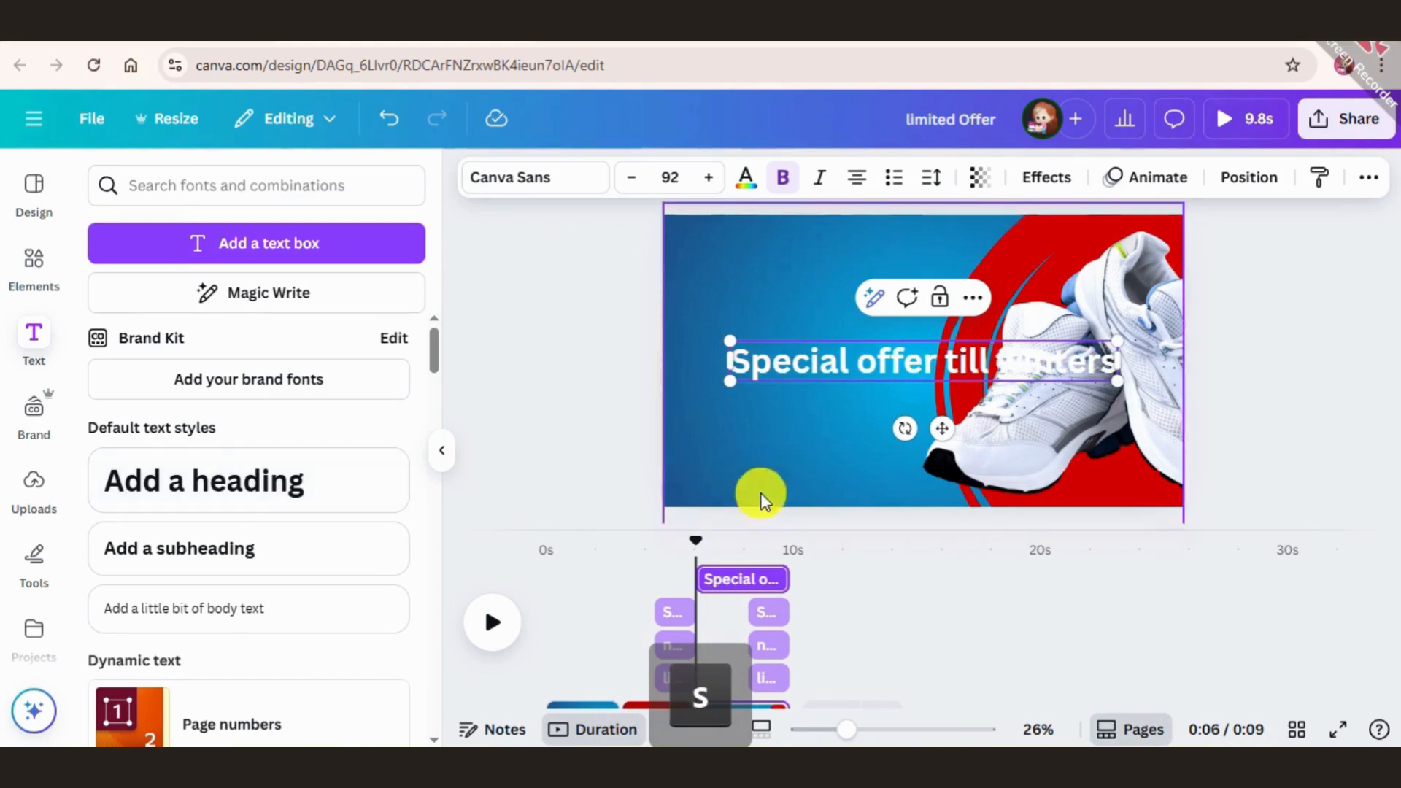
left_click(1283, 260)
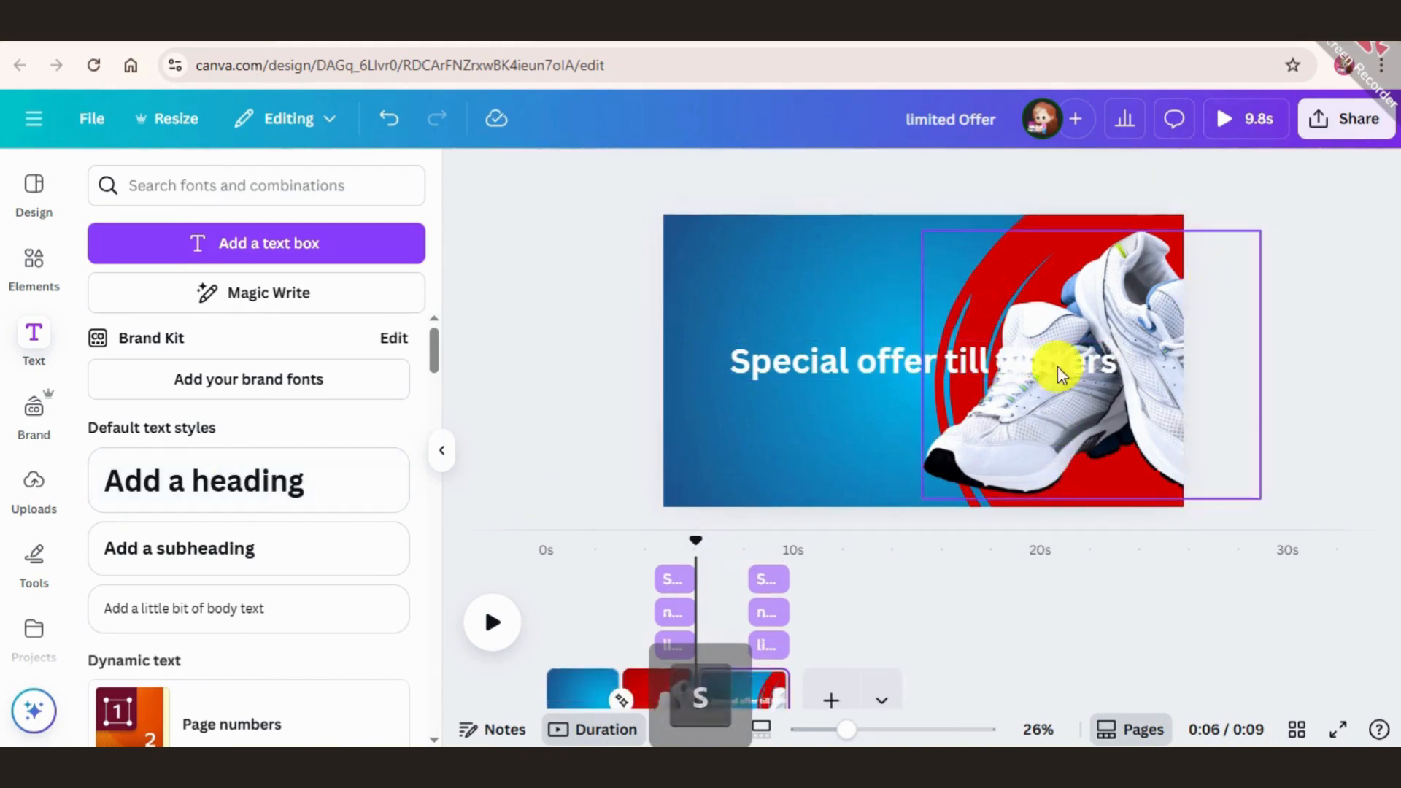
Wrap the heading onto two lines in the blue area beside the shoes and end it with an exclamation mark.
left_click(1073, 362)
left_click_drag(1122, 361, 870, 352)
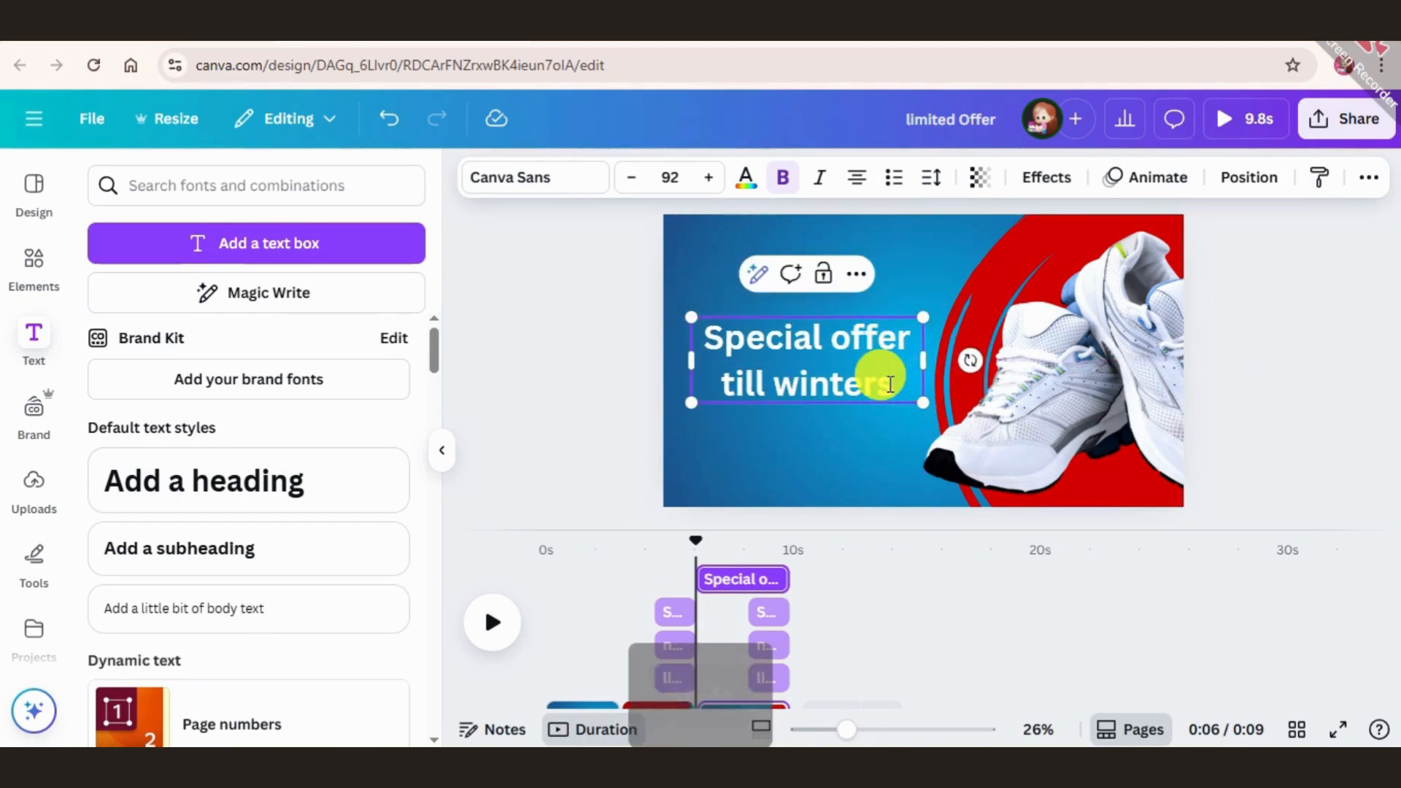
type("!")
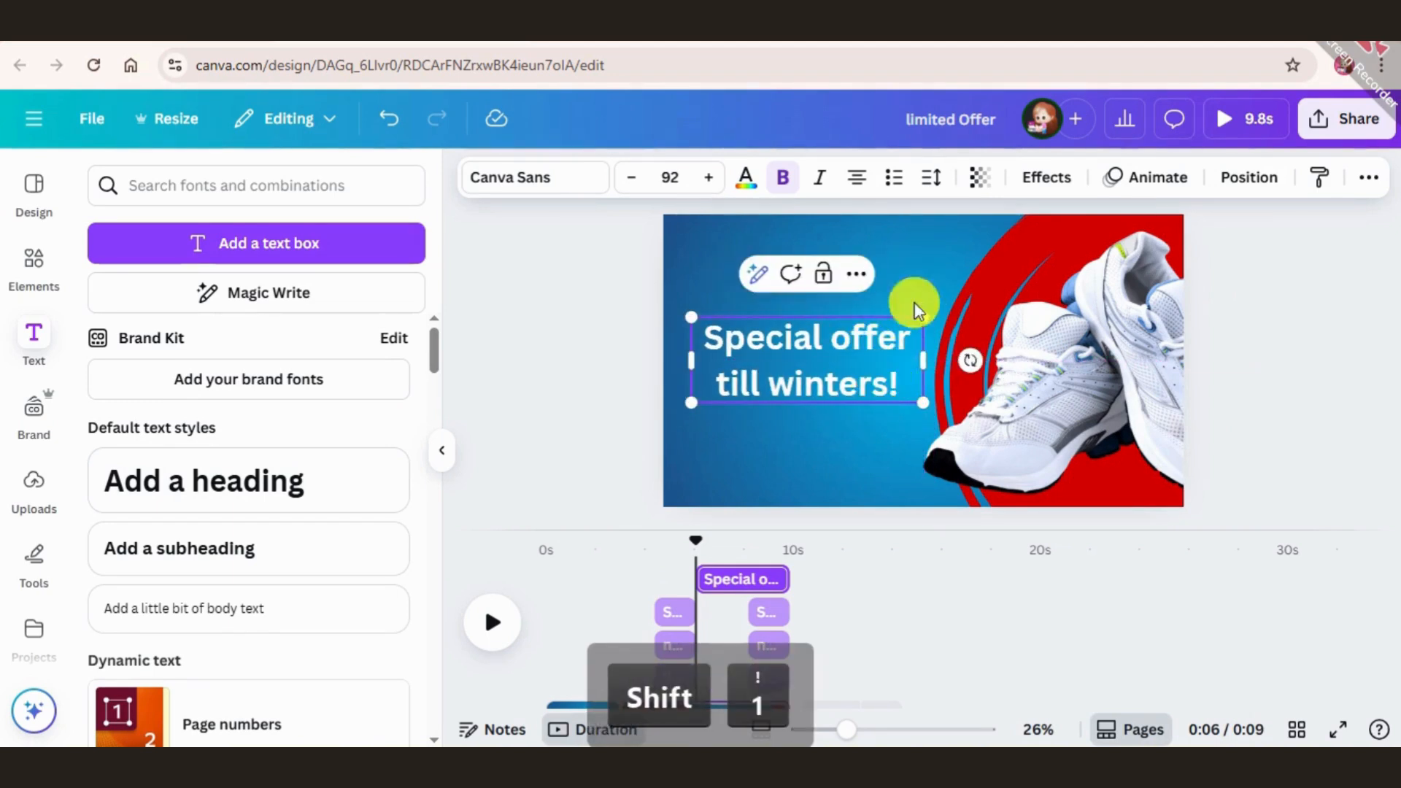
left_click(657, 370)
Change the "Special offer till winters!" heading to uppercase.
left_click(835, 372)
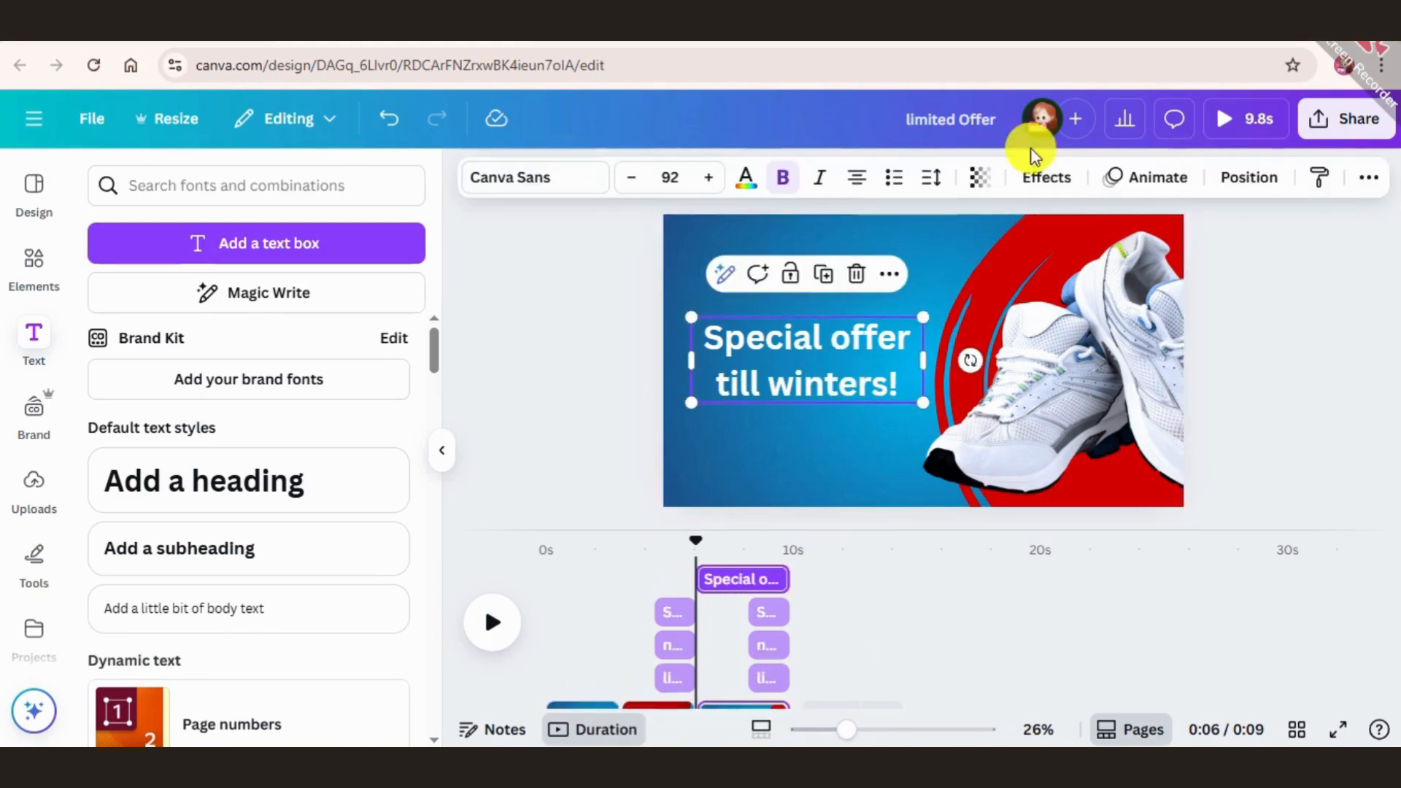
left_click(1366, 176)
left_click(1328, 223)
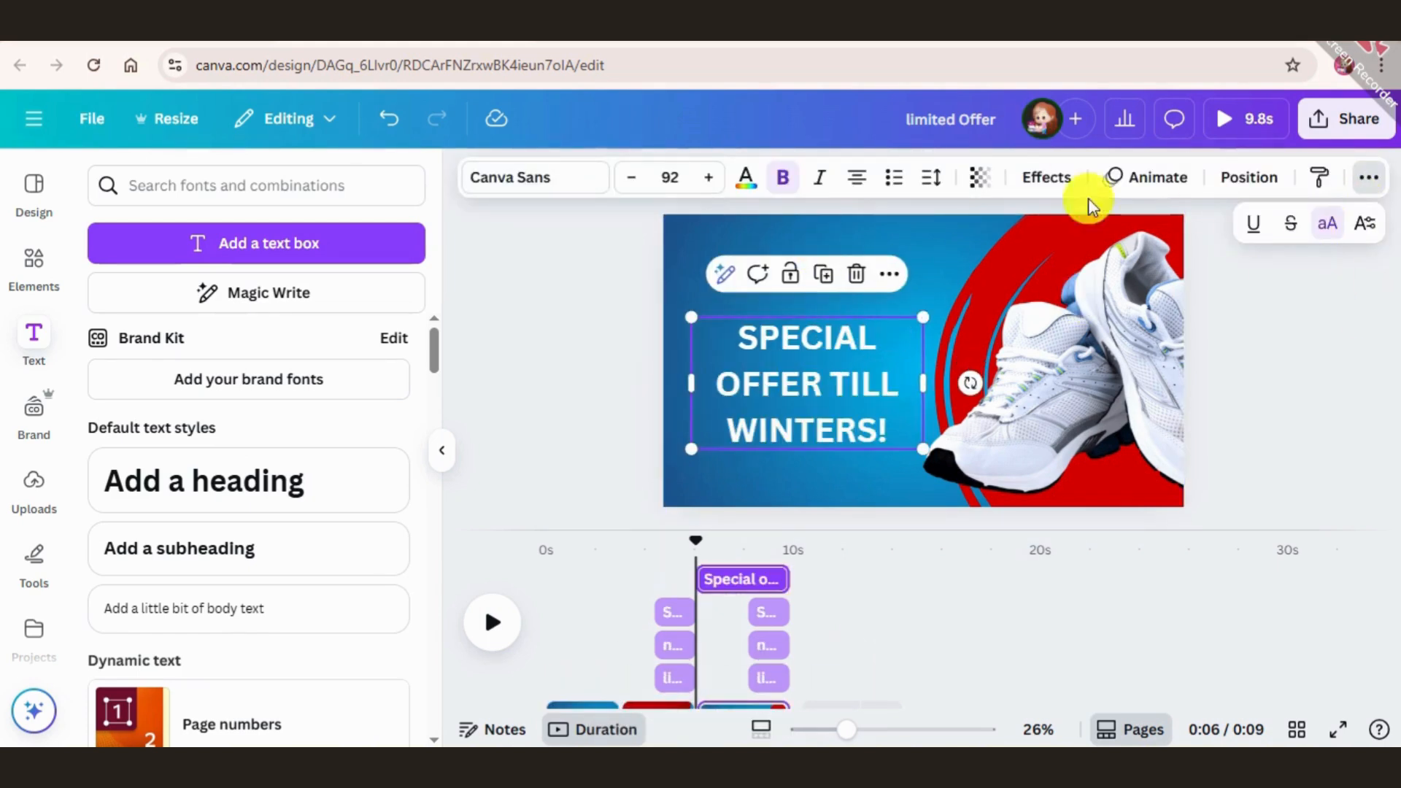
Set the heading's font to Anton and enlarge it to about size 121 beside the shoes.
left_click(584, 180)
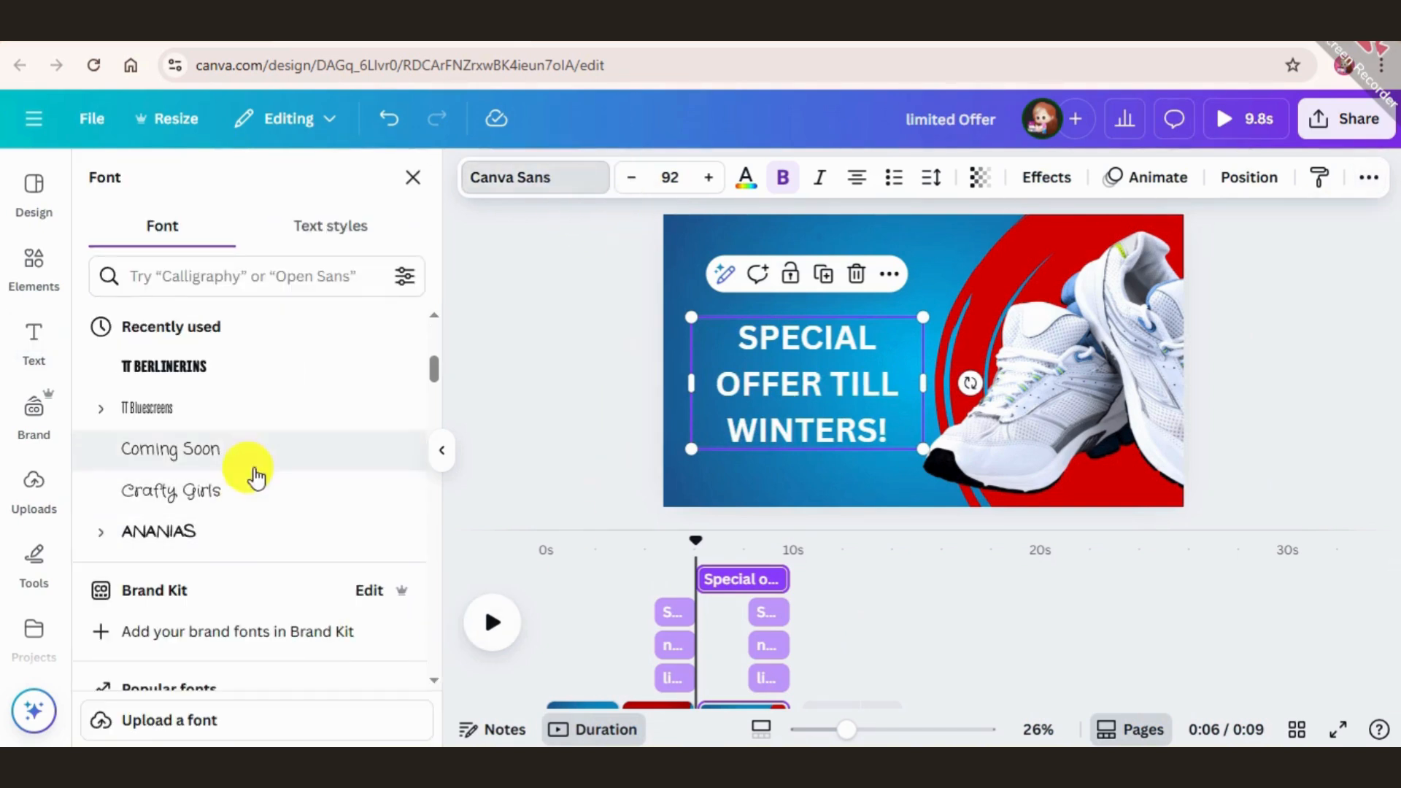
left_click(187, 380)
scroll(188, 391, "up", 3)
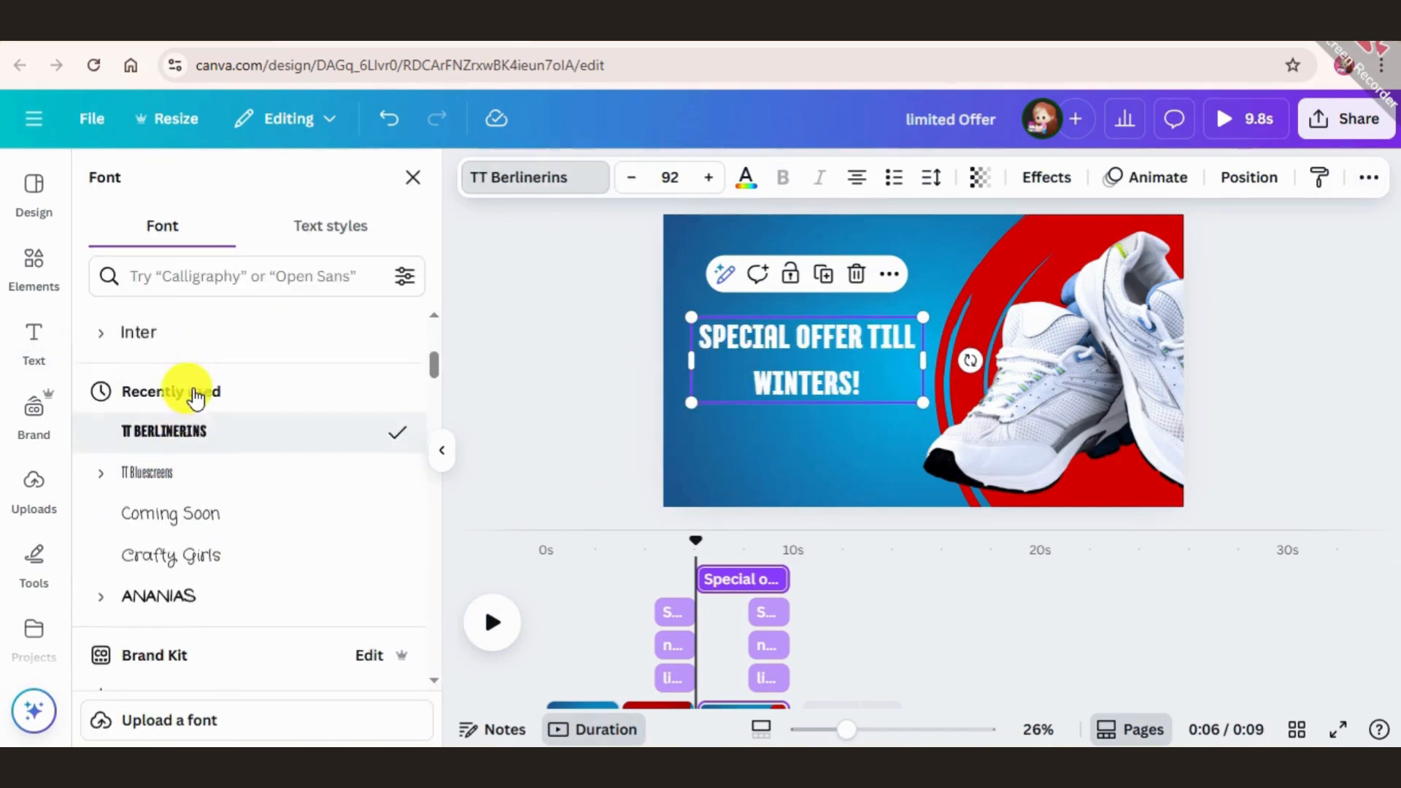
scroll(187, 597, "down", 2)
scroll(196, 584, "up", 5)
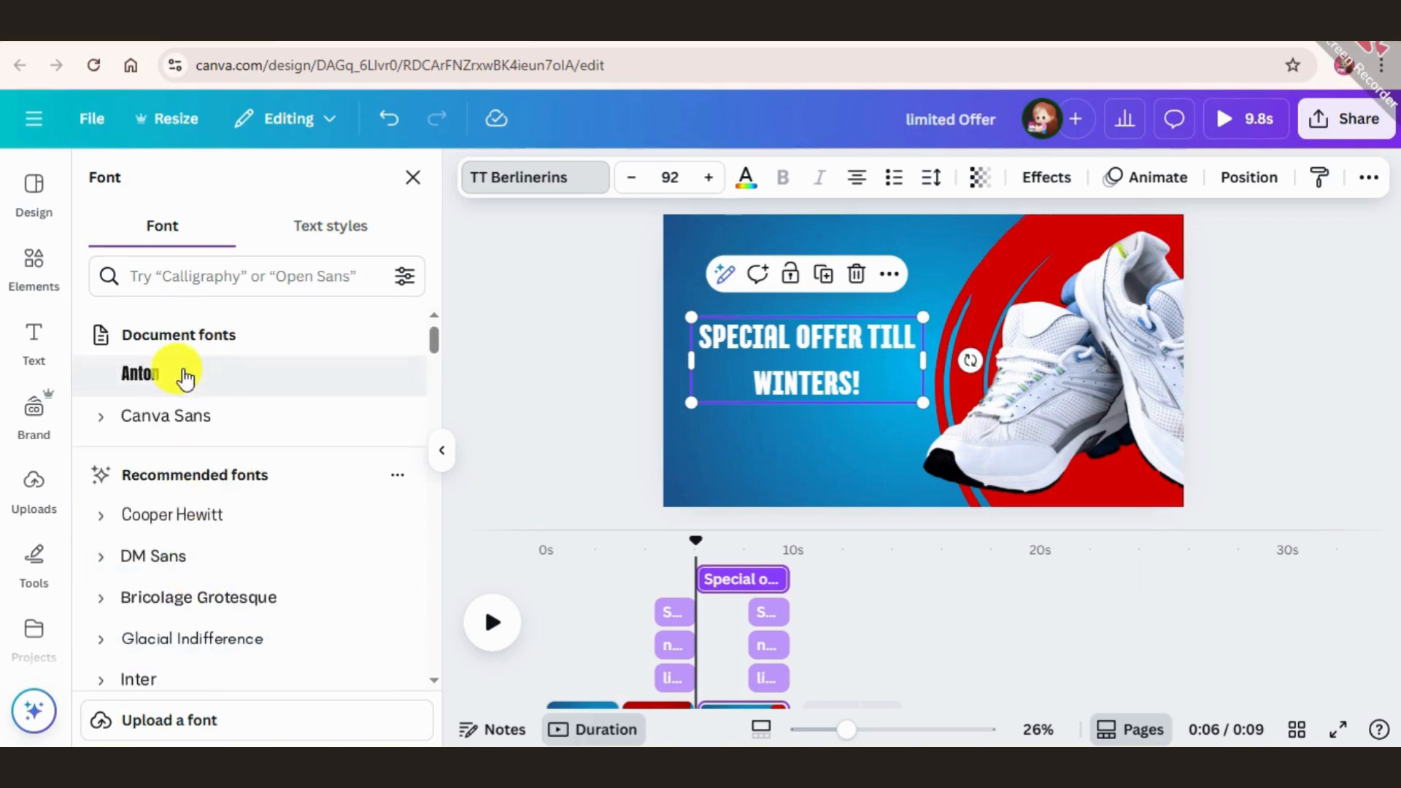
left_click(183, 375)
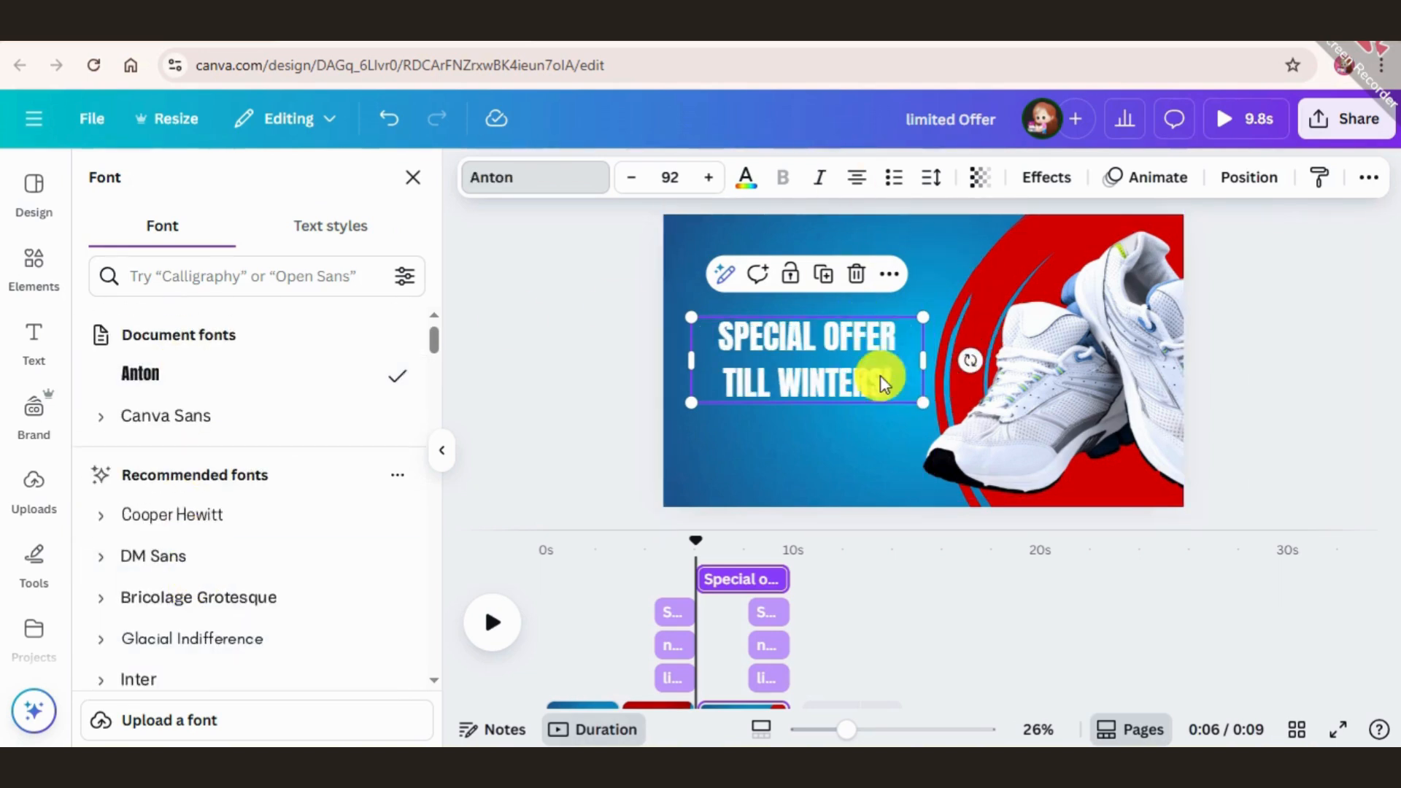
left_click_drag(684, 400, 619, 414)
left_click_drag(744, 366, 769, 364)
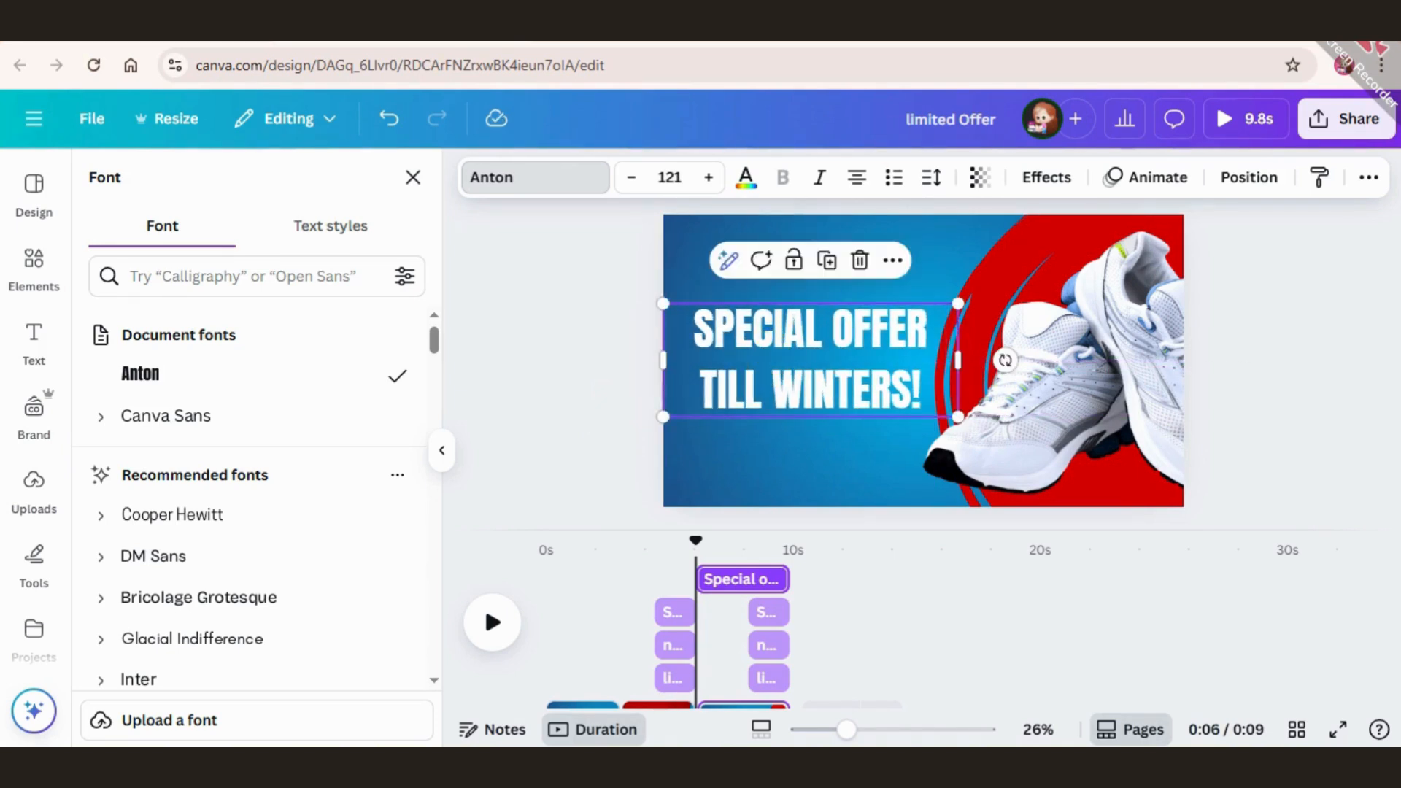
Color the word "OFFER" in the third page's heading yellow.
left_click(831, 330)
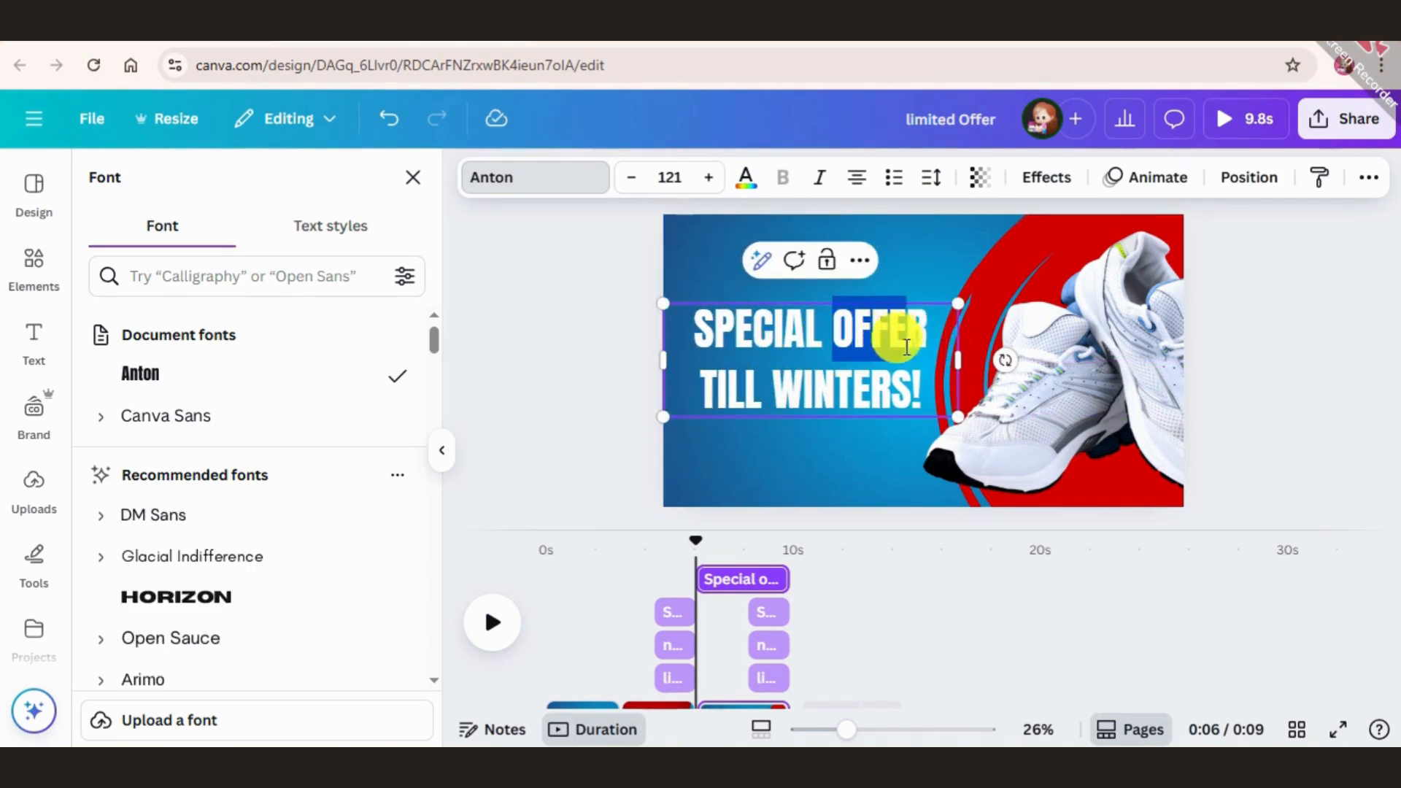
left_click_drag(927, 348, 927, 348)
left_click(758, 189)
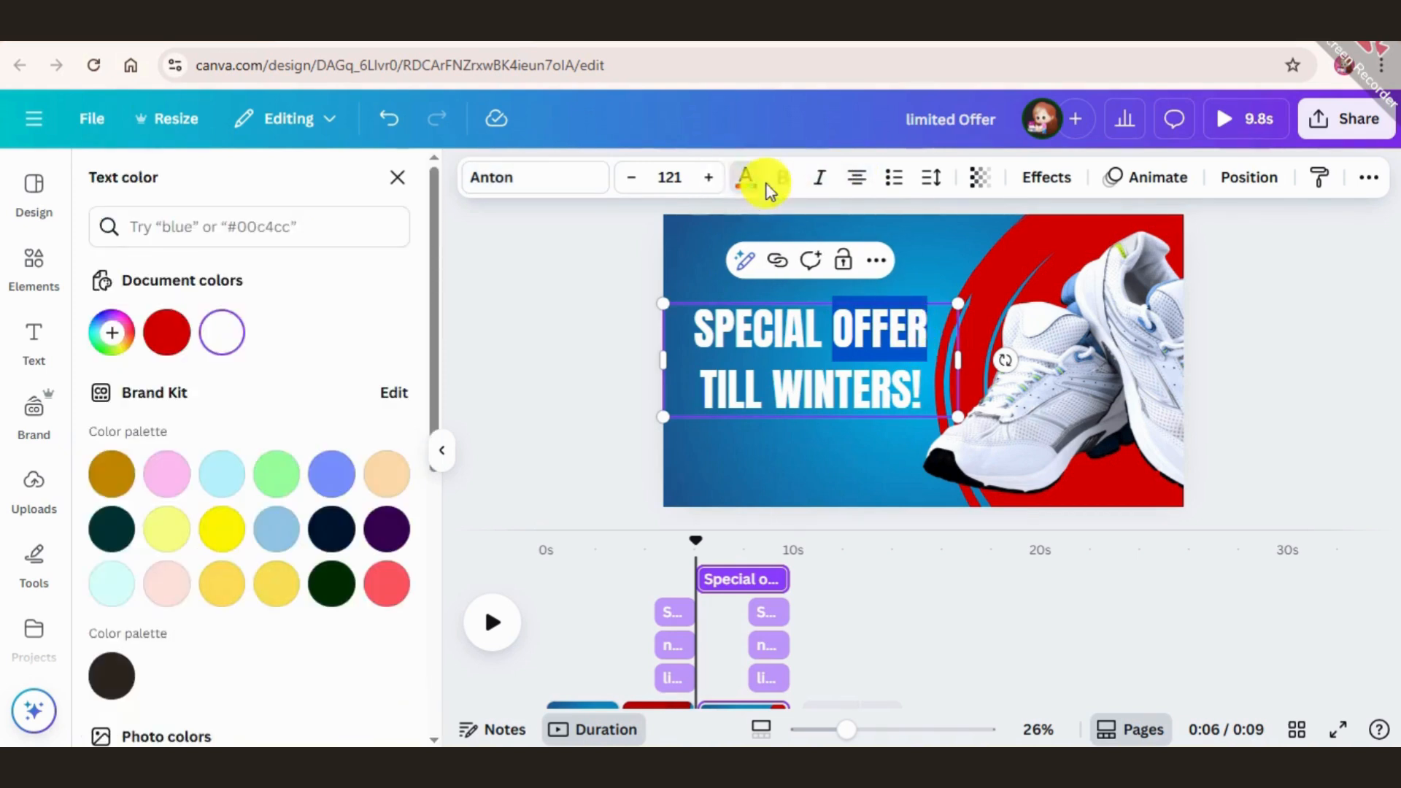
scroll(325, 504, "down", 3)
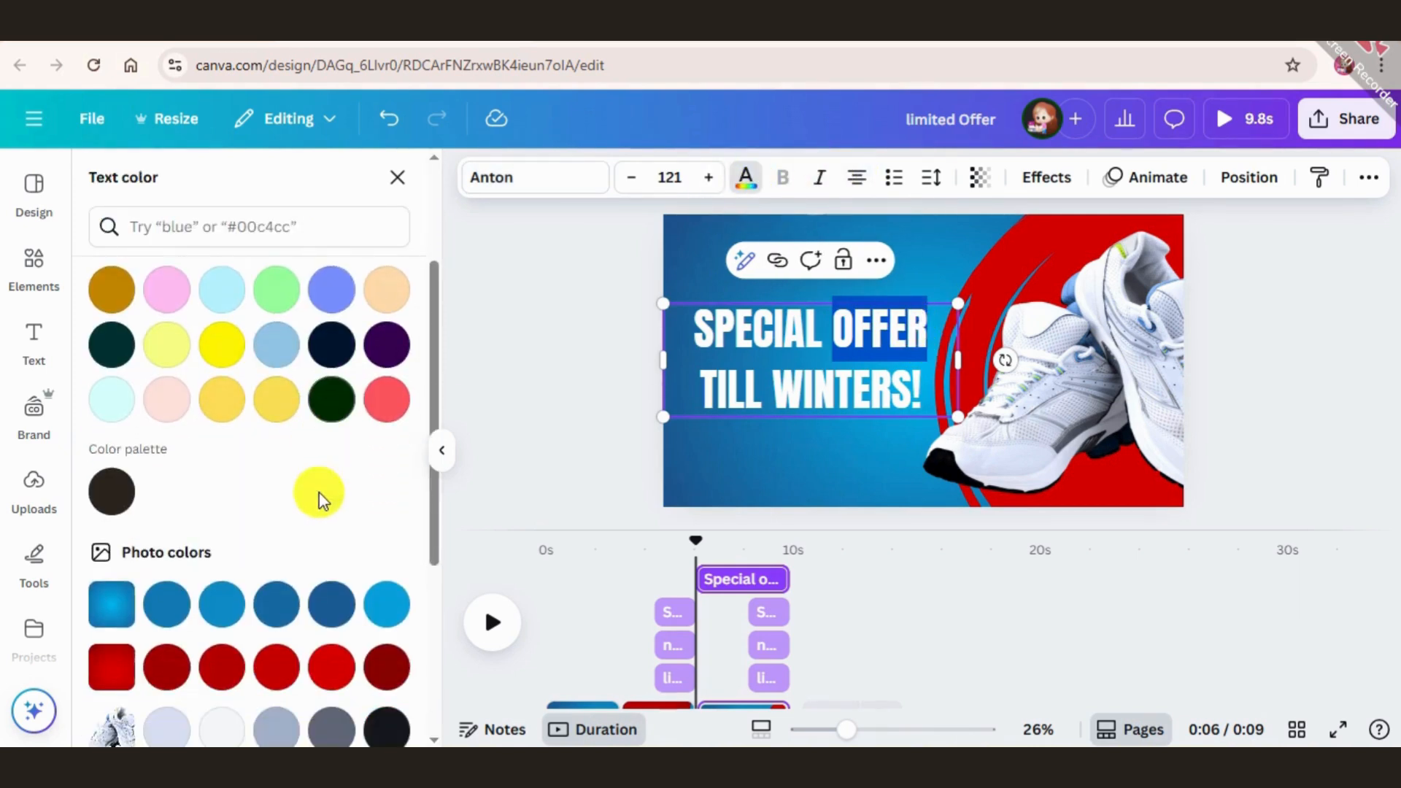
left_click(222, 324)
left_click(586, 267)
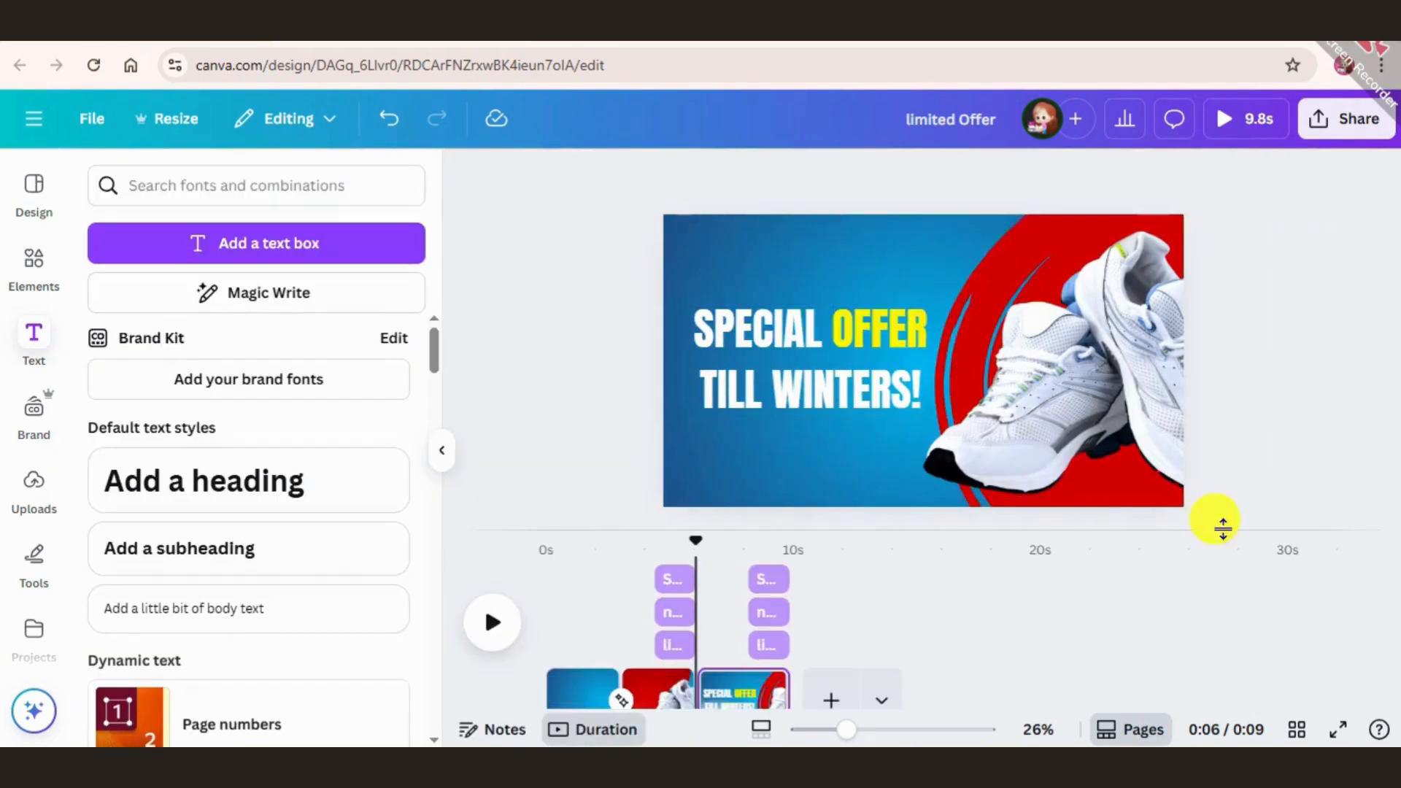
Add a Match & Move transition lasting 1.5 seconds between the second and third pages.
scroll(705, 677, "down", 1)
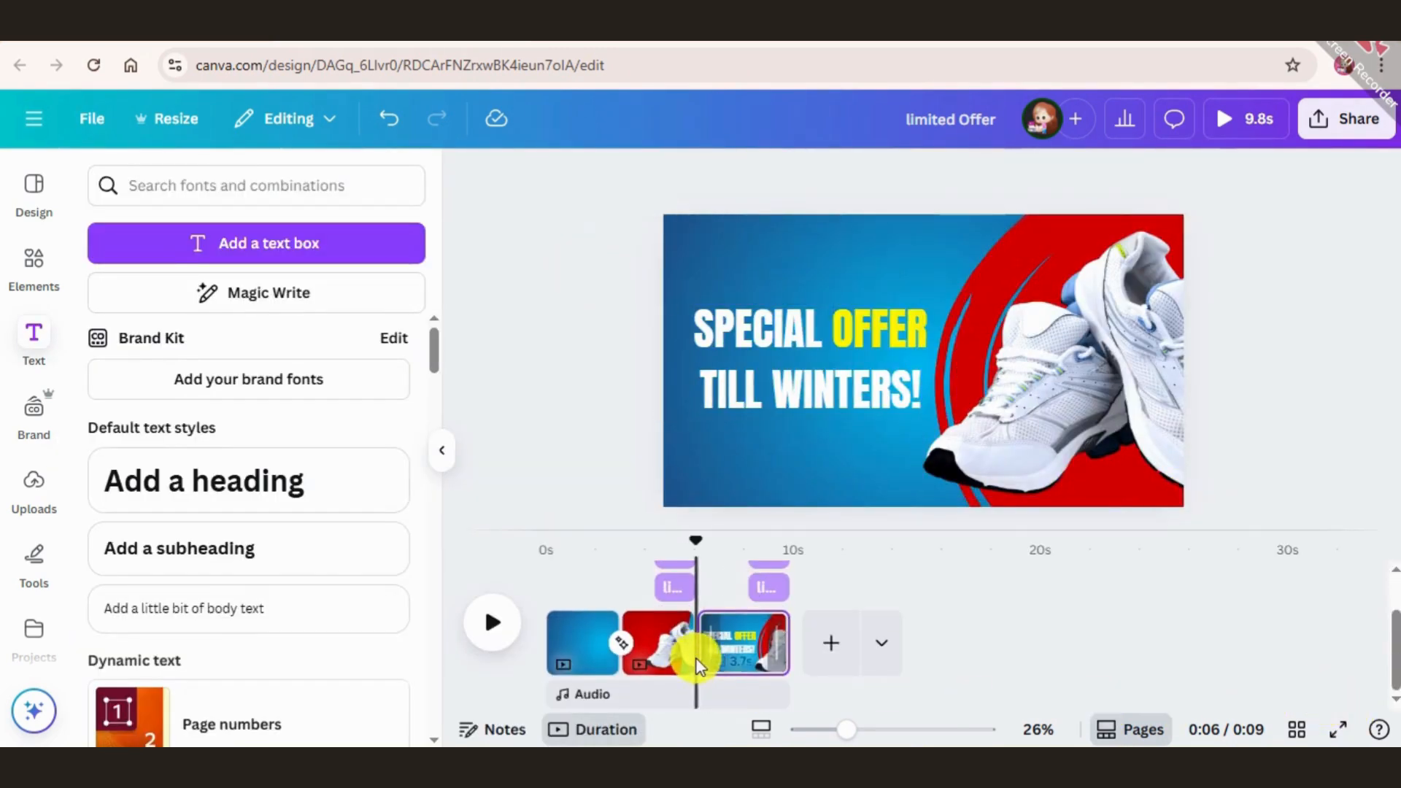
left_click(698, 665)
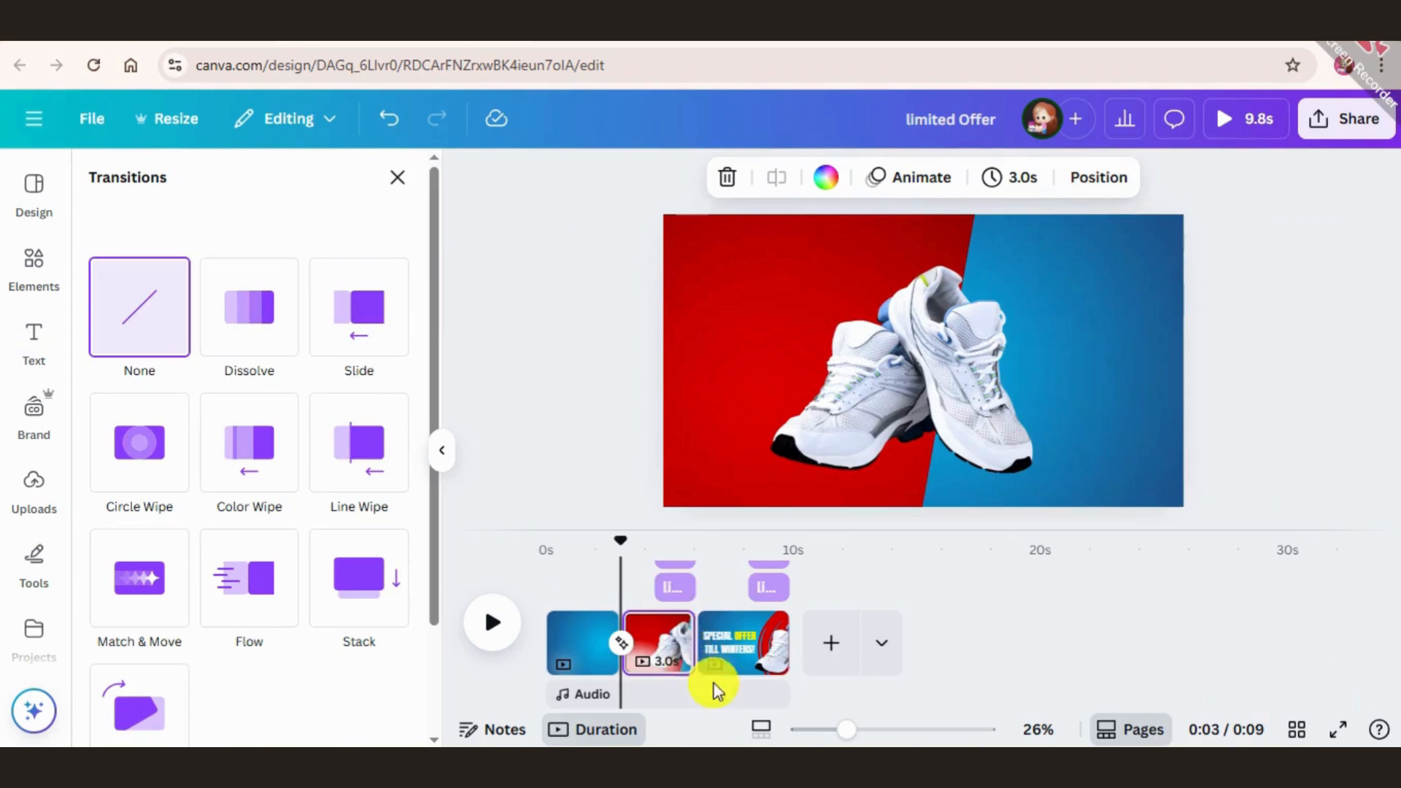
left_click(130, 626)
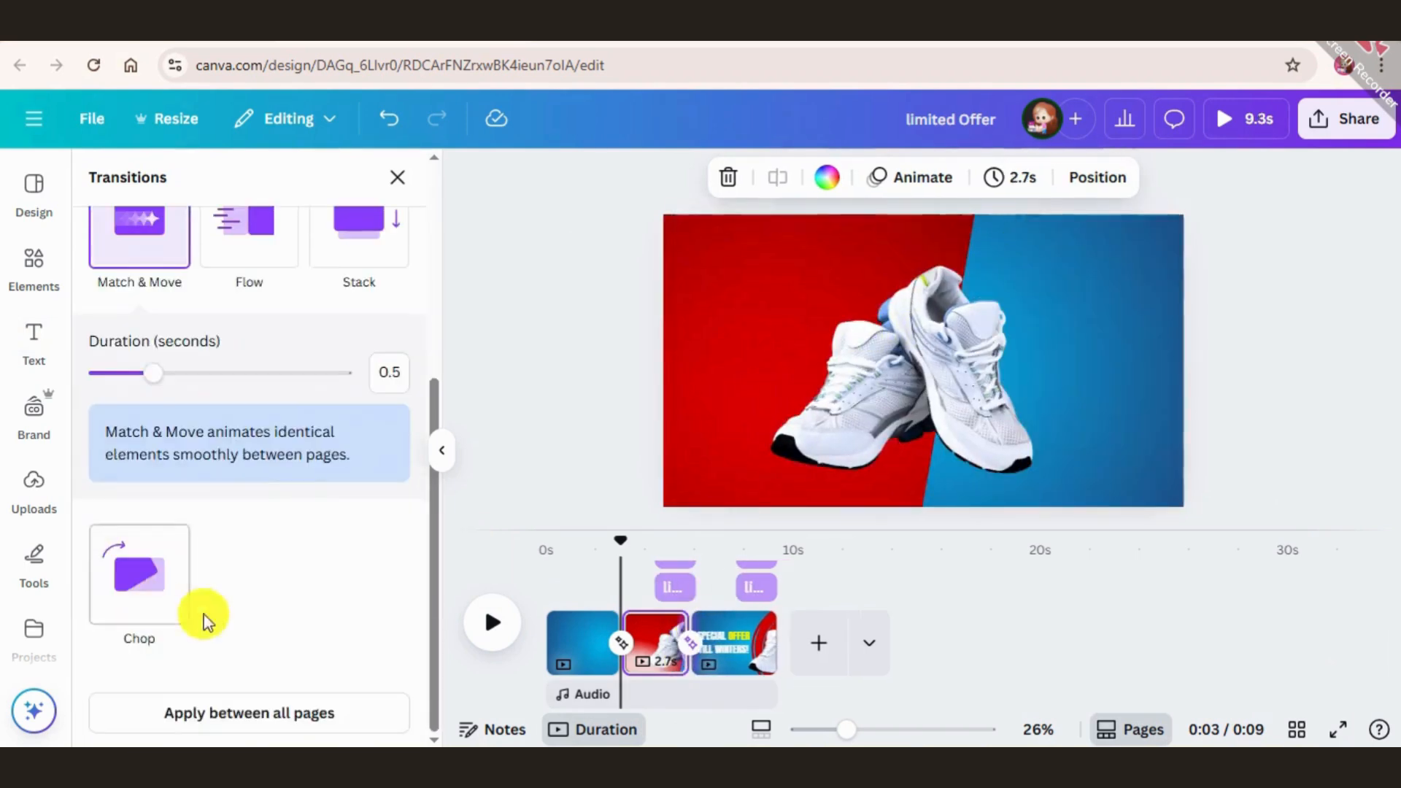
left_click_drag(159, 372, 329, 373)
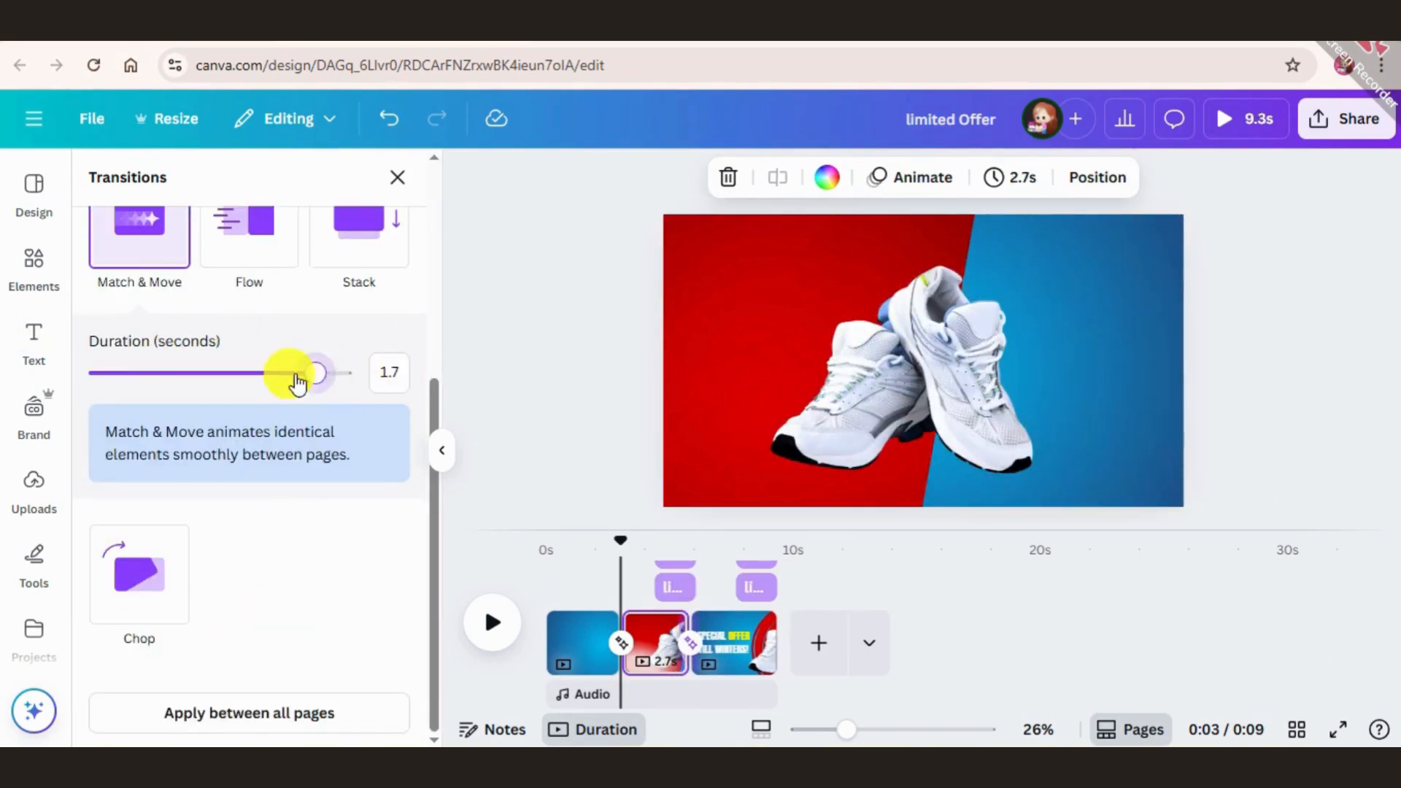
scroll(296, 379, "up", 3)
scroll(226, 708, "down", 2)
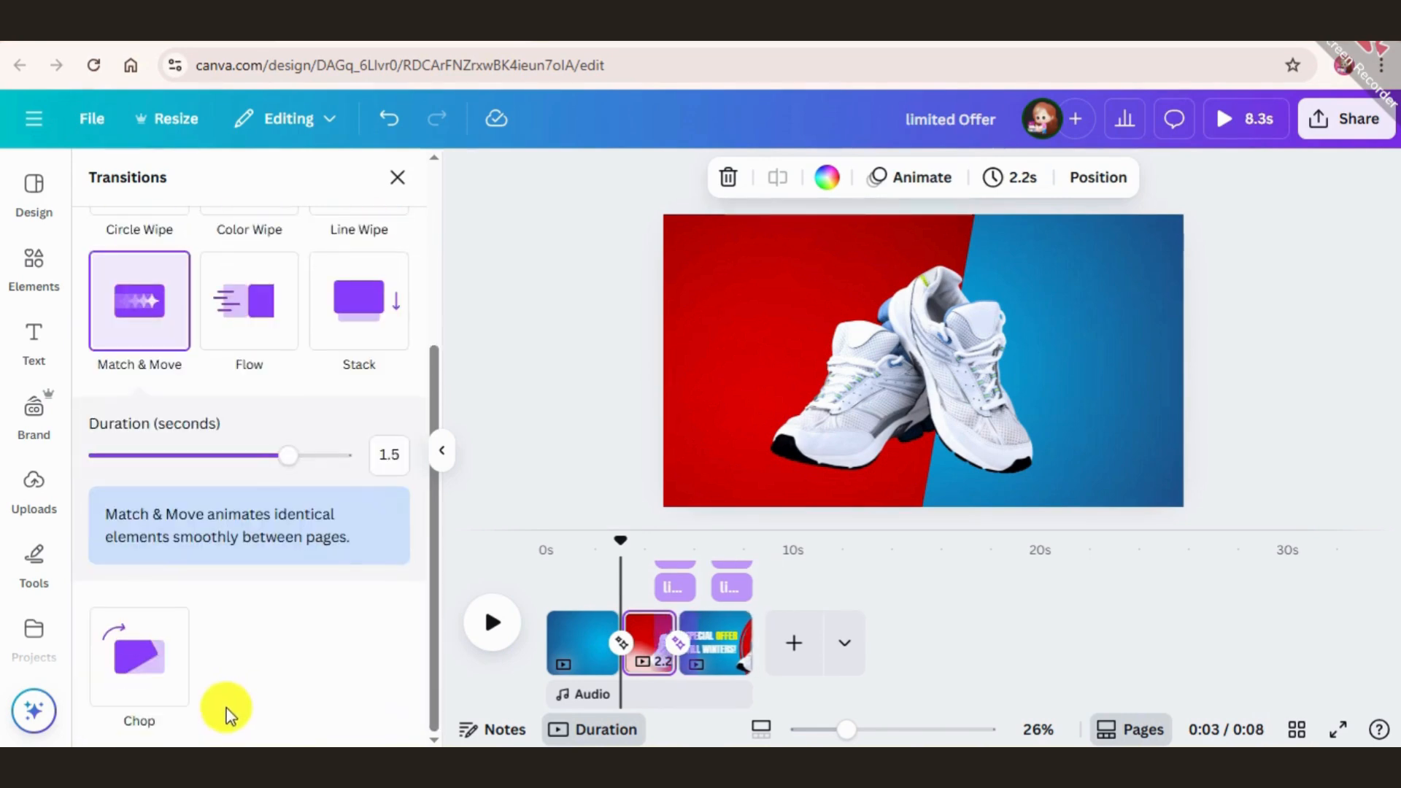
left_click(514, 333)
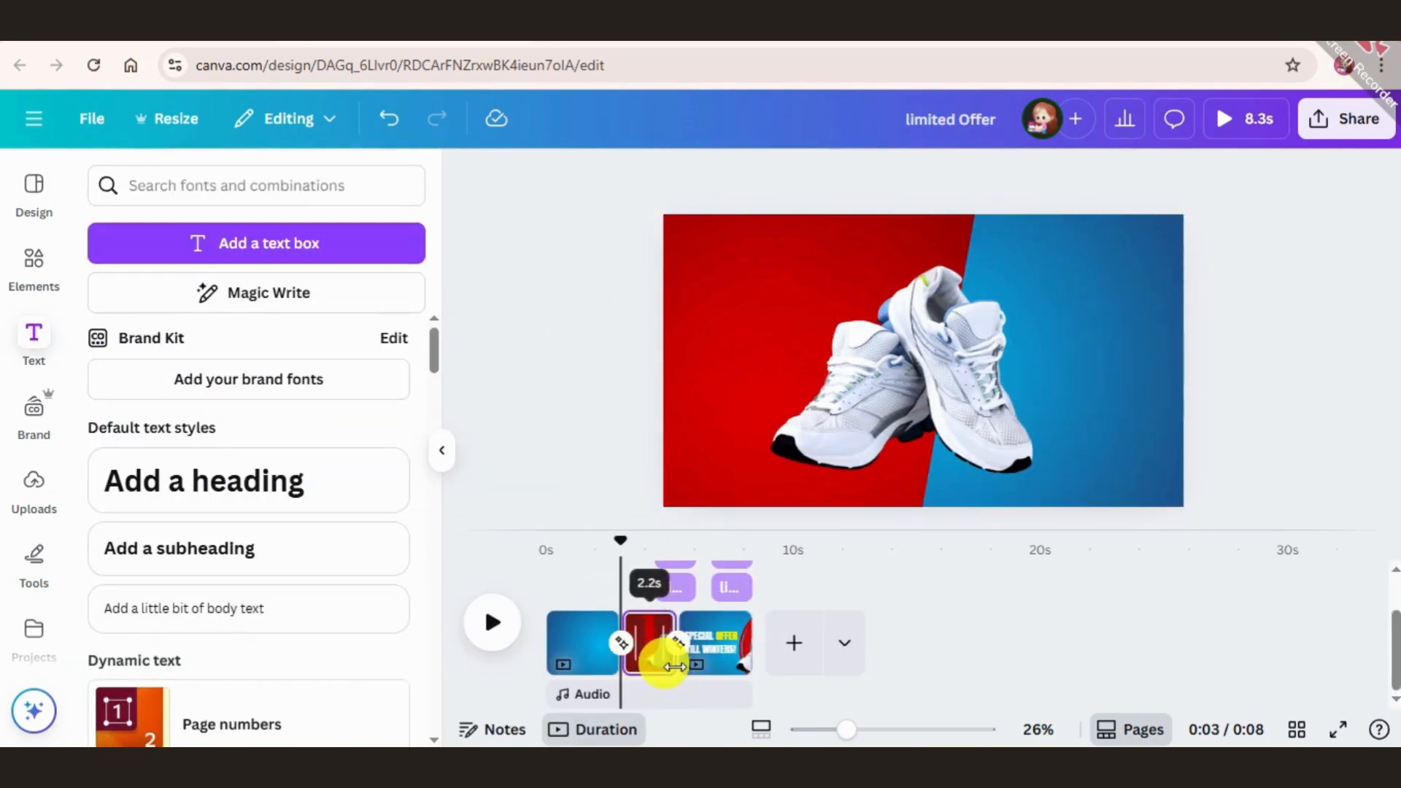
Extend the second page to 3.0 seconds and preview the video from the first page through the third.
left_click_drag(674, 666, 686, 669)
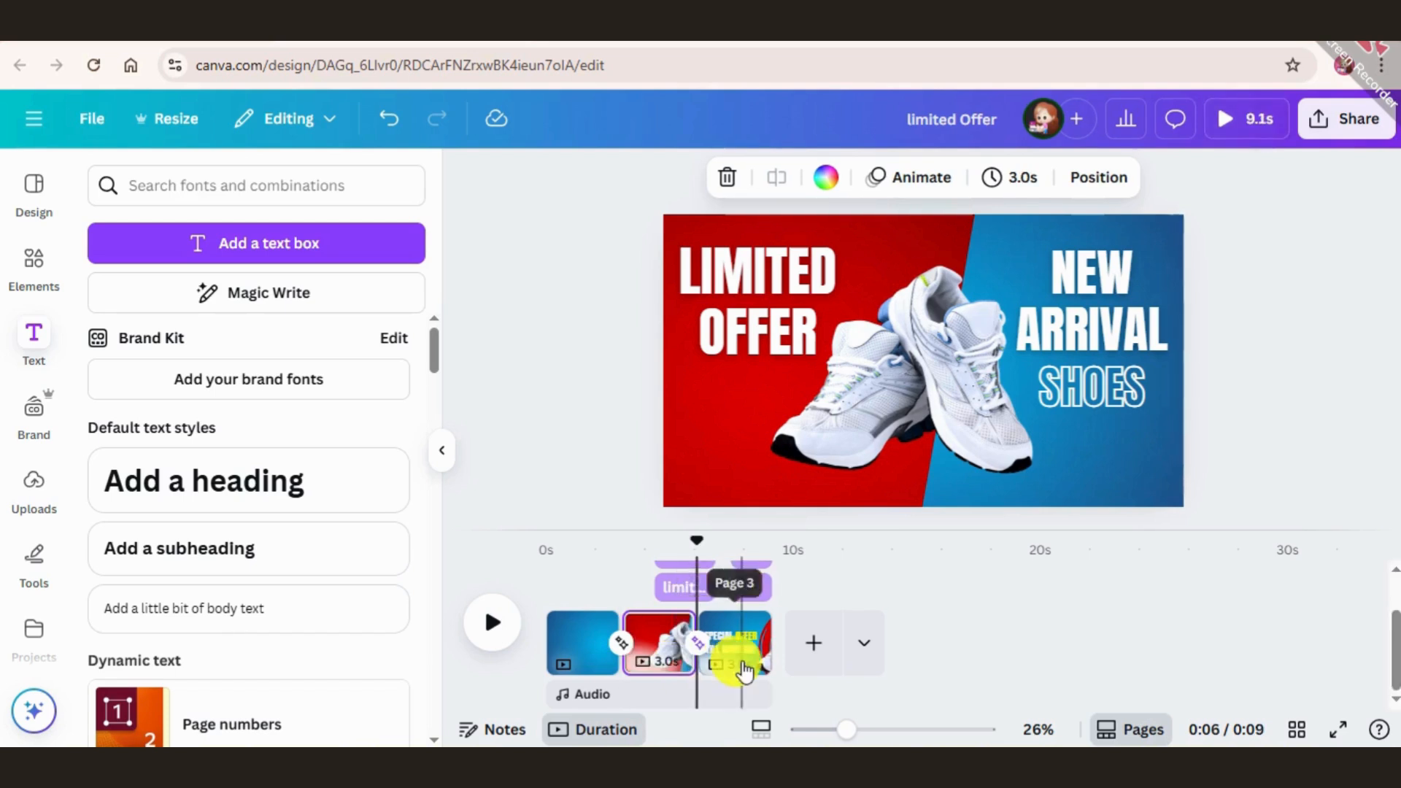
left_click_drag(699, 540, 596, 544)
left_click(537, 648)
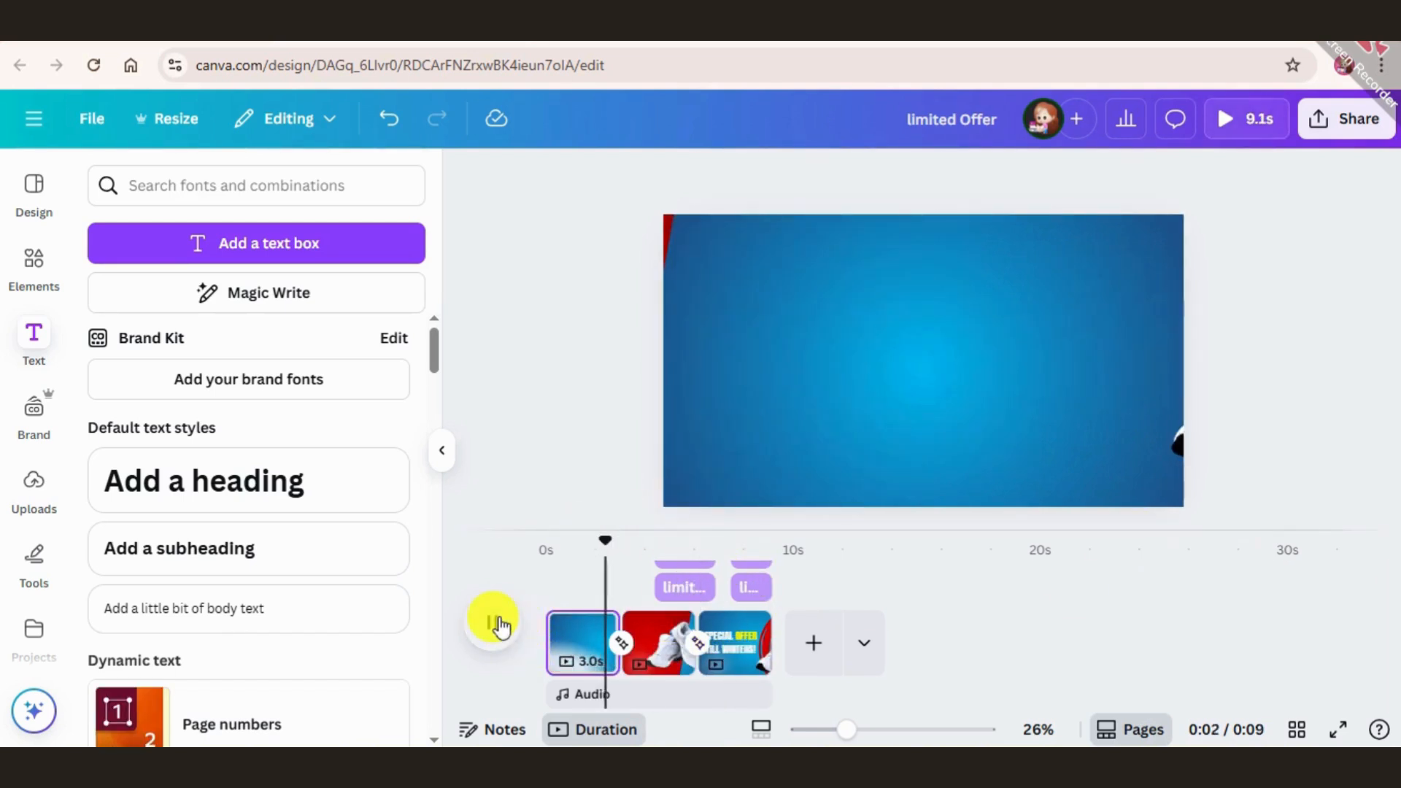
left_click(497, 623)
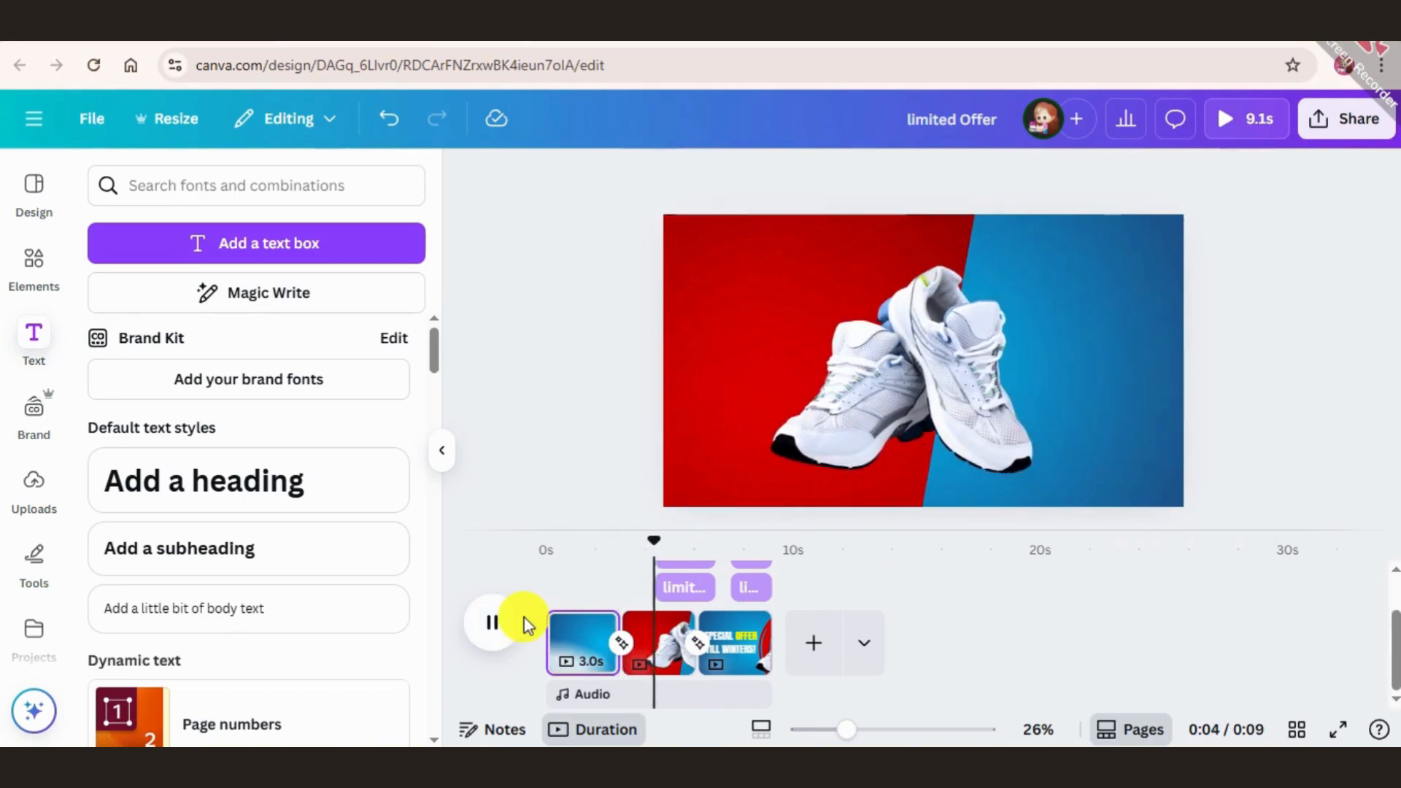
left_click(488, 624)
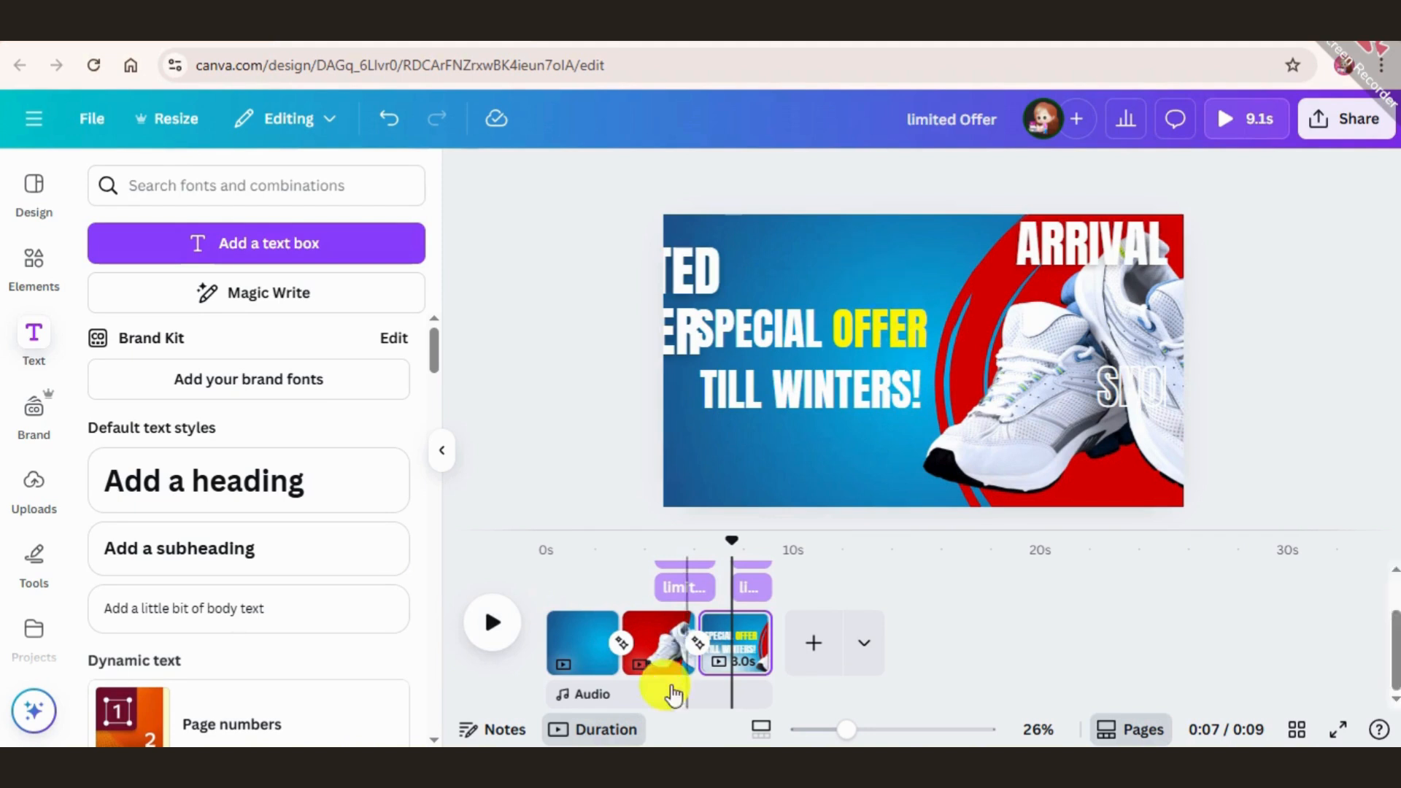
Delete the leftover "Limited Offer", "New Arrival" and "Shoes" texts from the third page.
left_click(758, 595)
key("Delete")
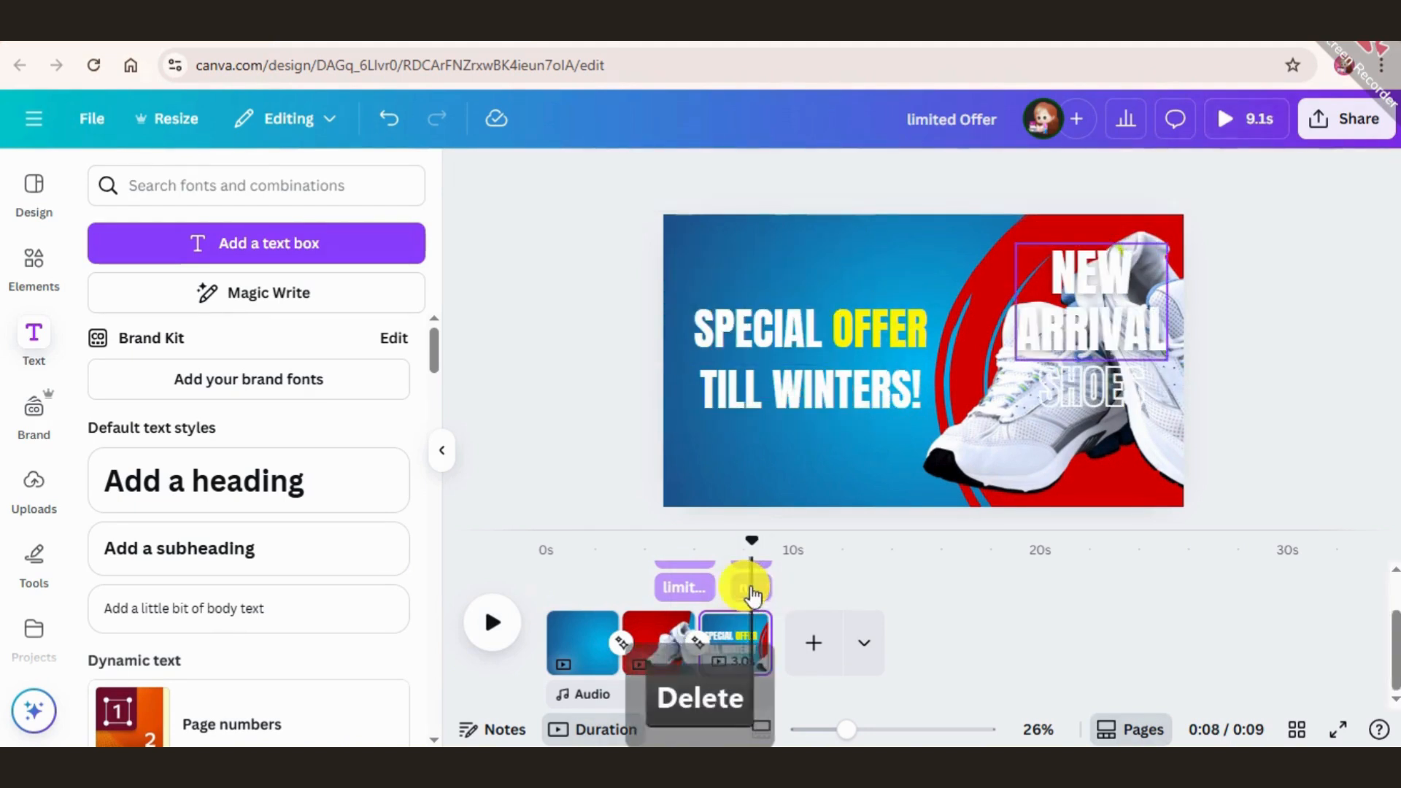
key("Delete")
left_click(756, 642)
key("Delete")
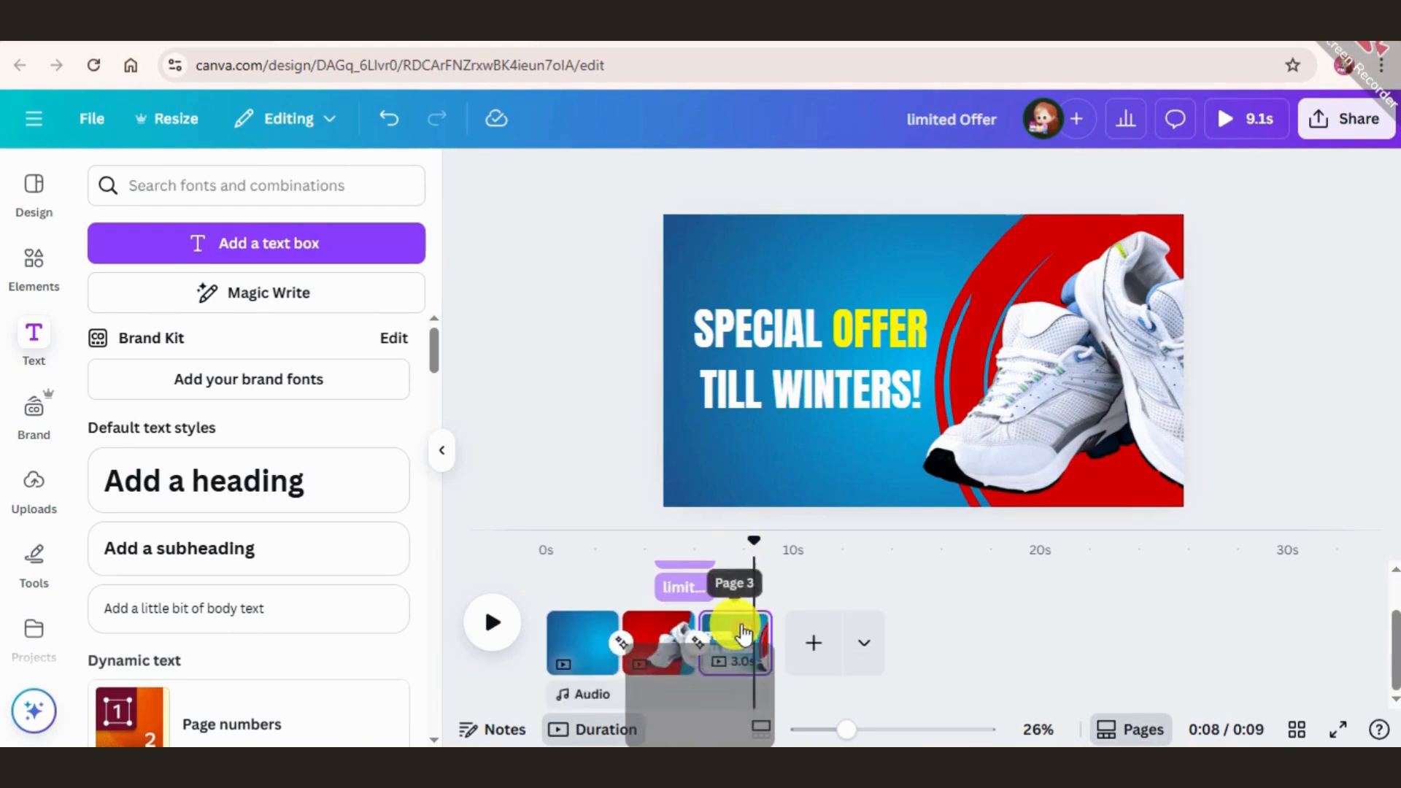
Animate the "Special offer till winters!" heading with Baseline moving rightward on both enter and exit, with the exit animation reversed.
left_click(785, 388)
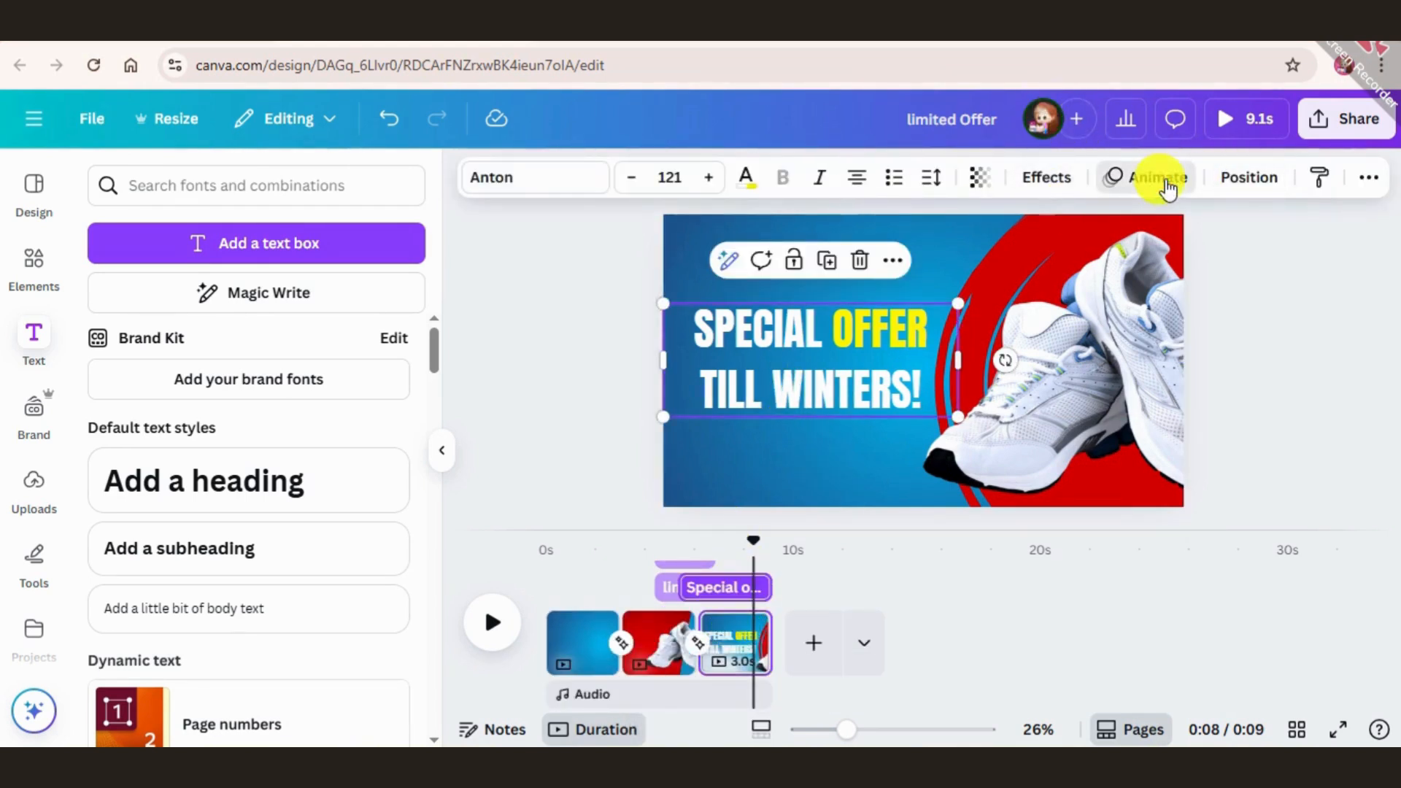
left_click(1166, 186)
scroll(226, 662, "down", 5)
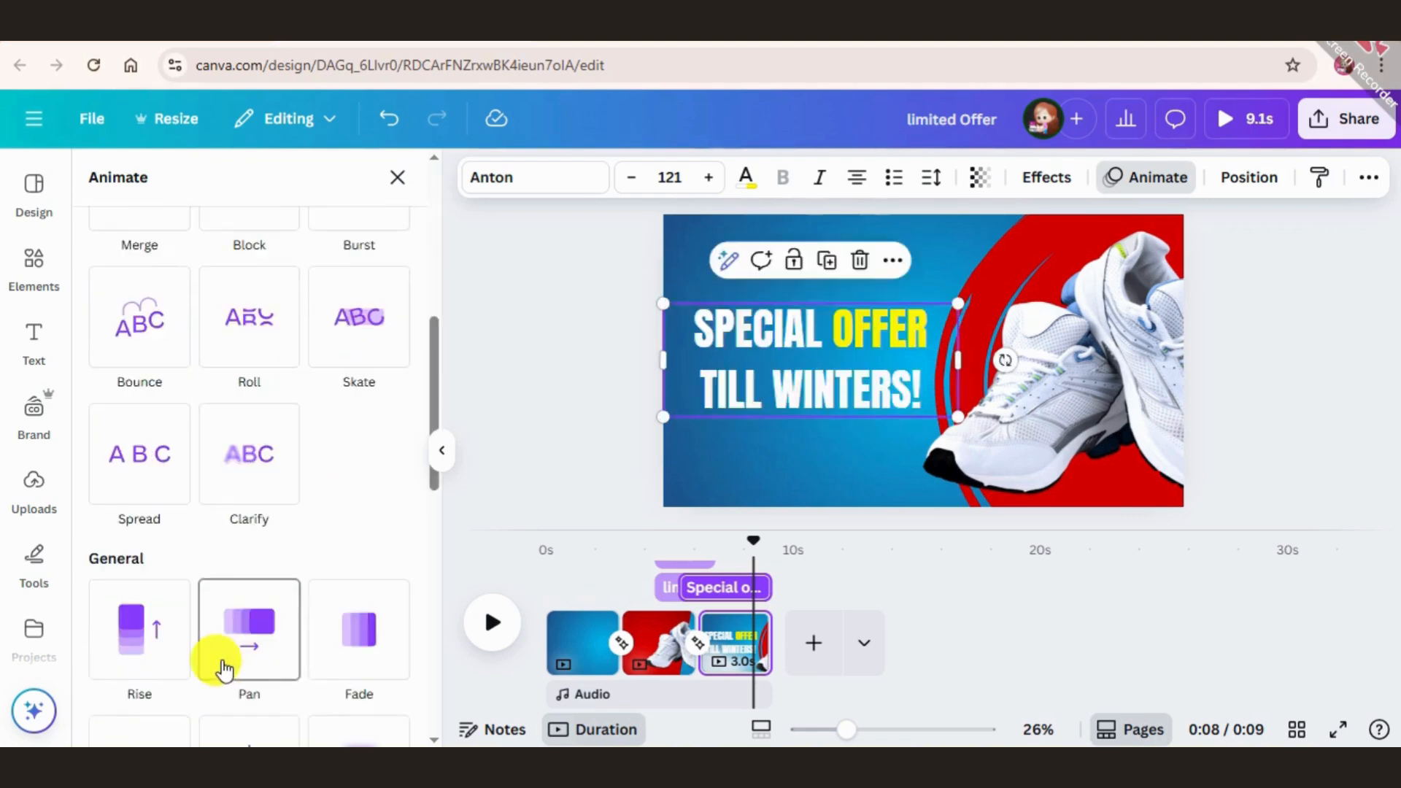
scroll(219, 650, "down", 5)
left_click(353, 491)
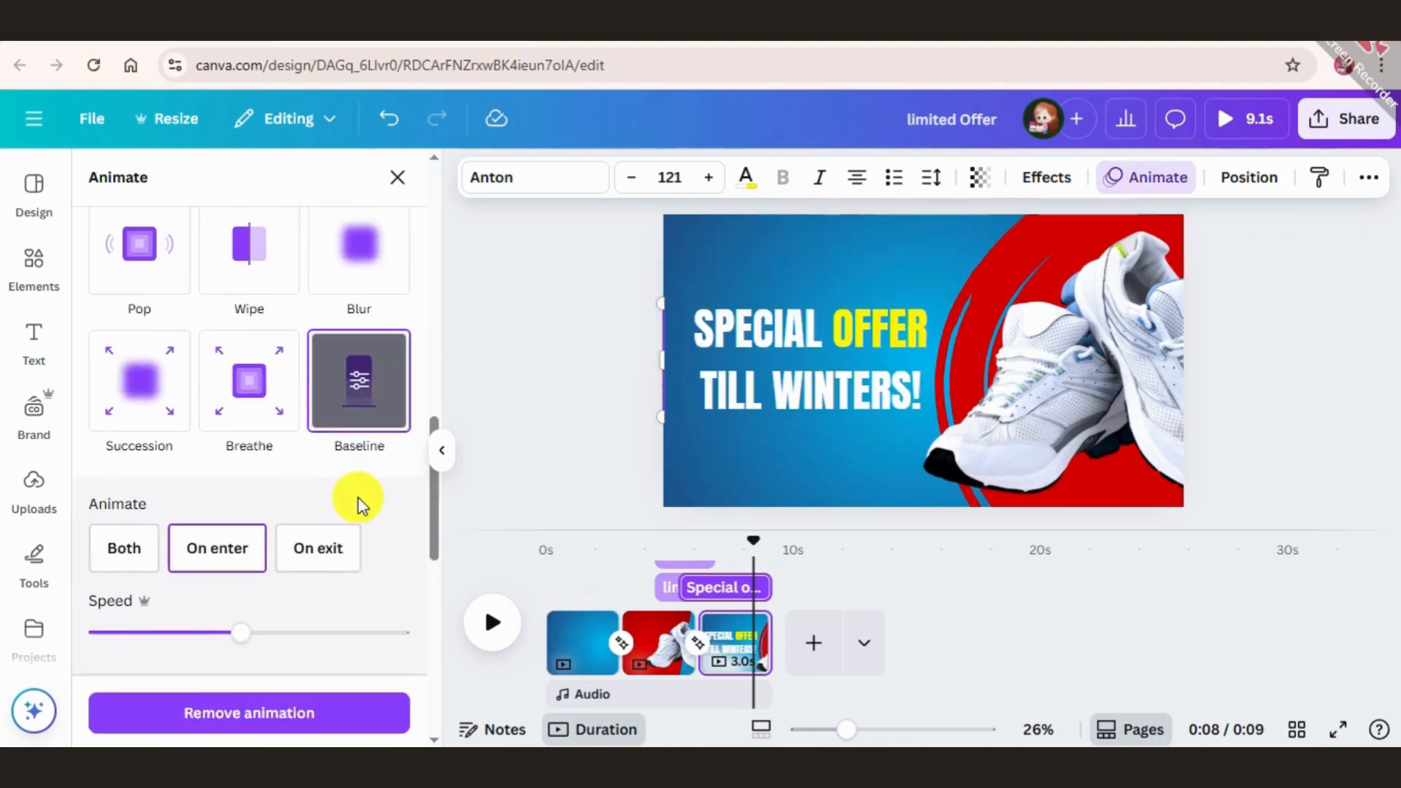
scroll(234, 538, "down", 5)
left_click(206, 316)
scroll(332, 507, "up", 3)
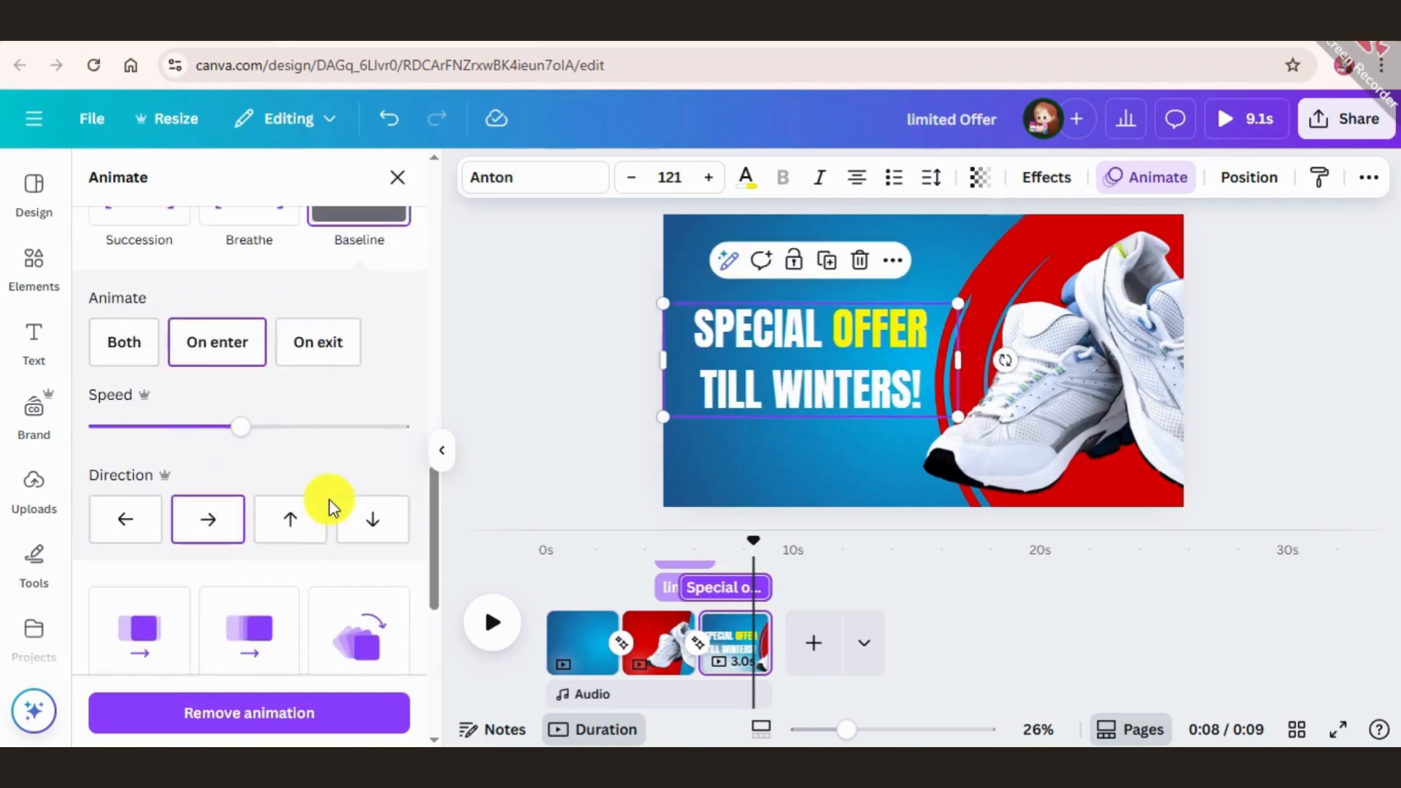
left_click(121, 337)
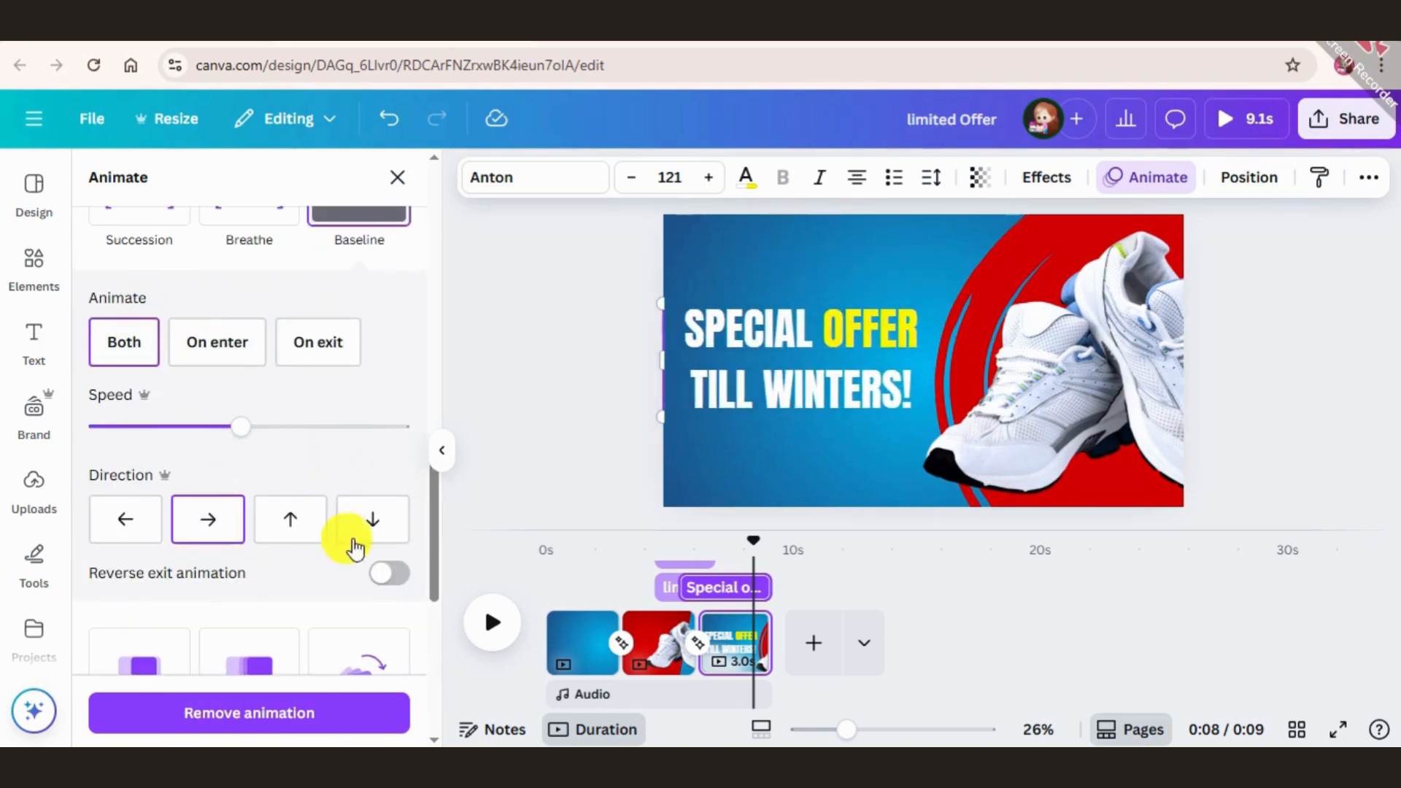
left_click(387, 575)
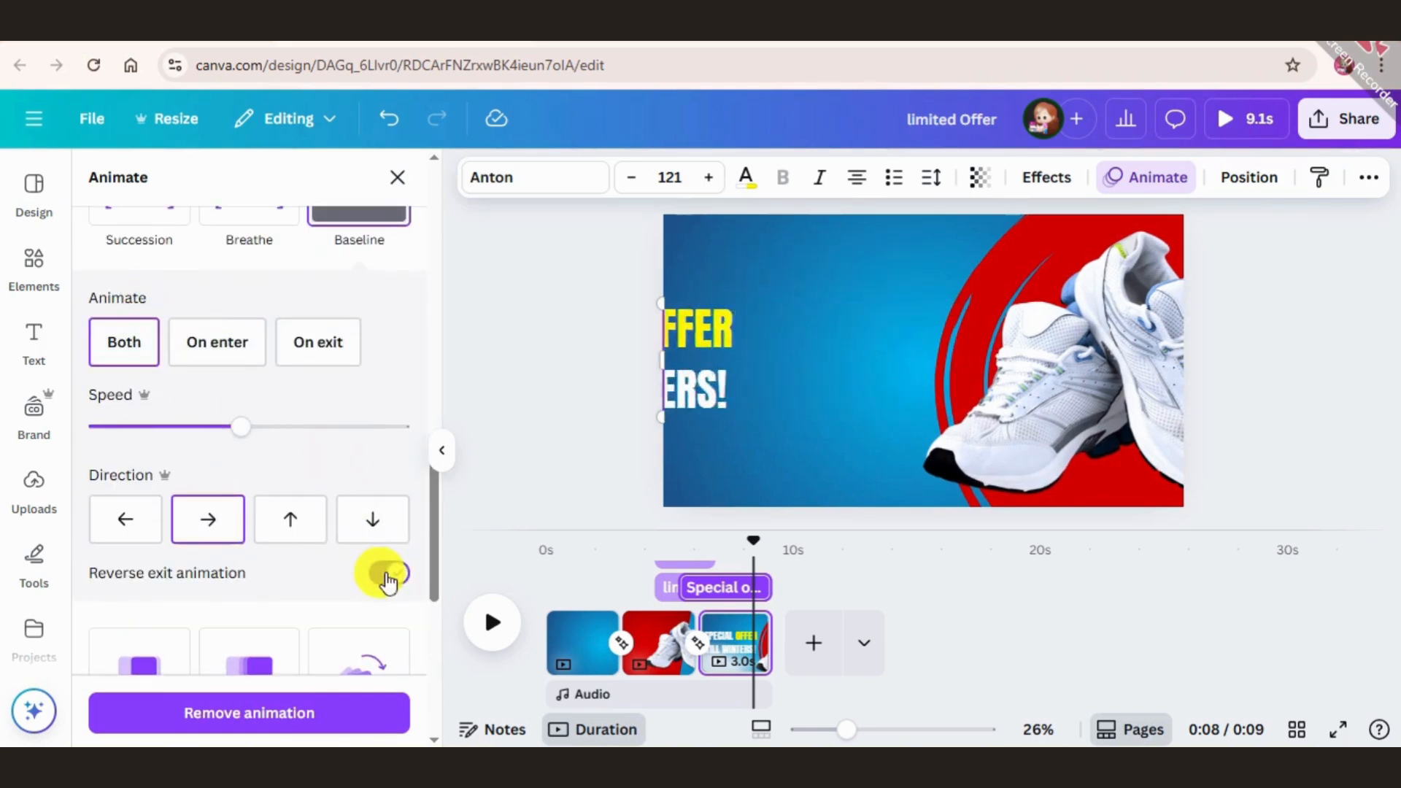
Animate the red circle with upward Baseline at a reduced speed setting on both enter and exit, with the exit animation reversed.
left_click(1038, 232)
scroll(292, 452, "up", 2)
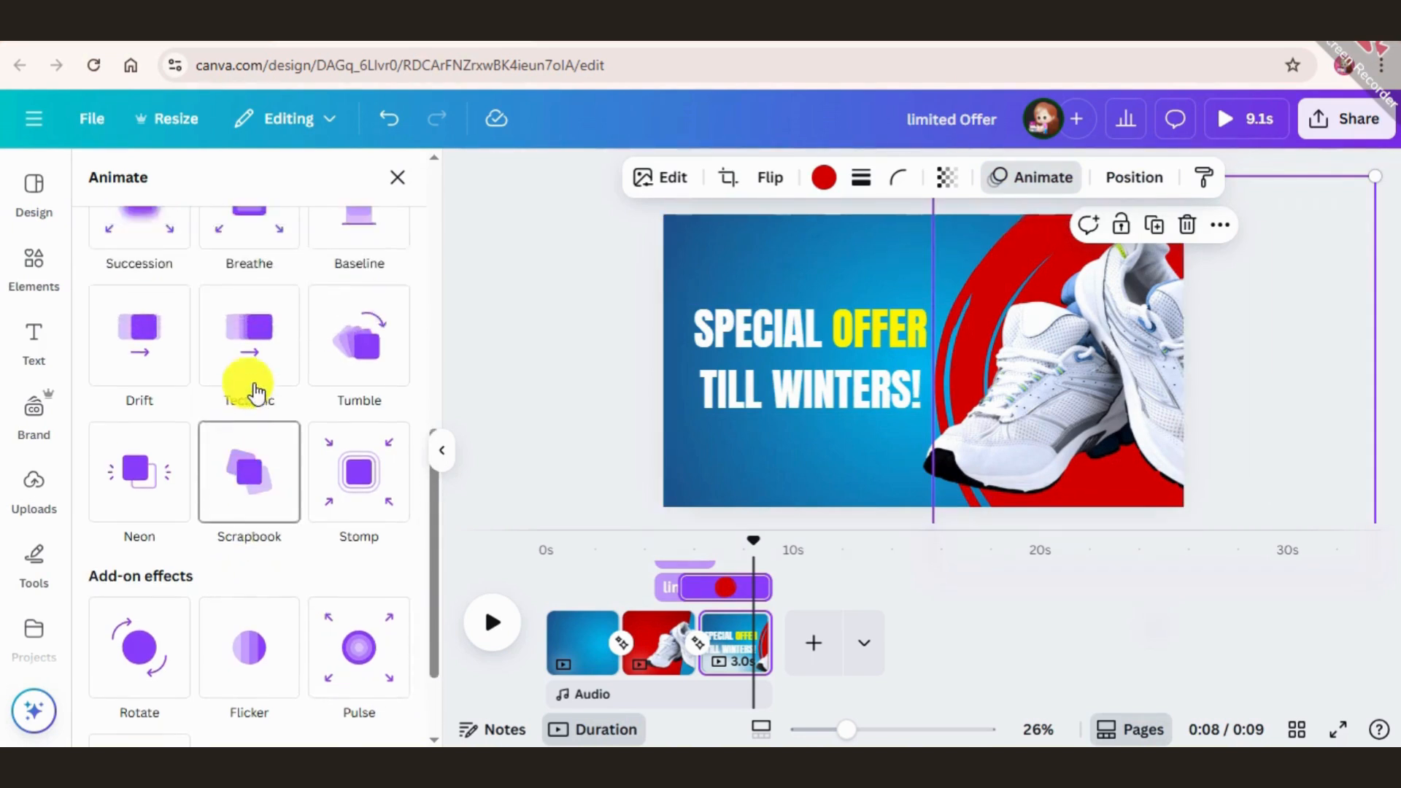
scroll(248, 401, "up", 3)
scroll(288, 447, "down", 3)
left_click(380, 559)
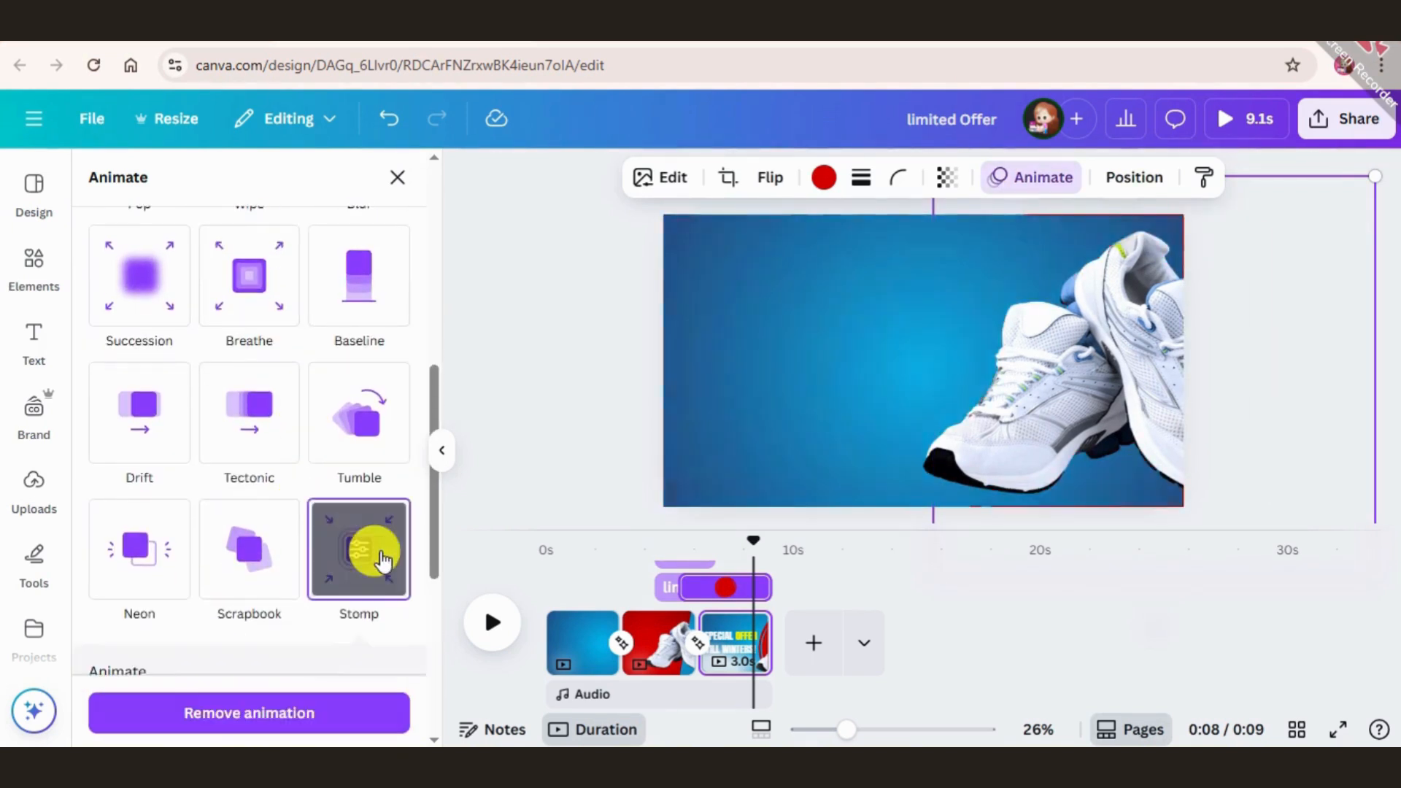
left_click(354, 289)
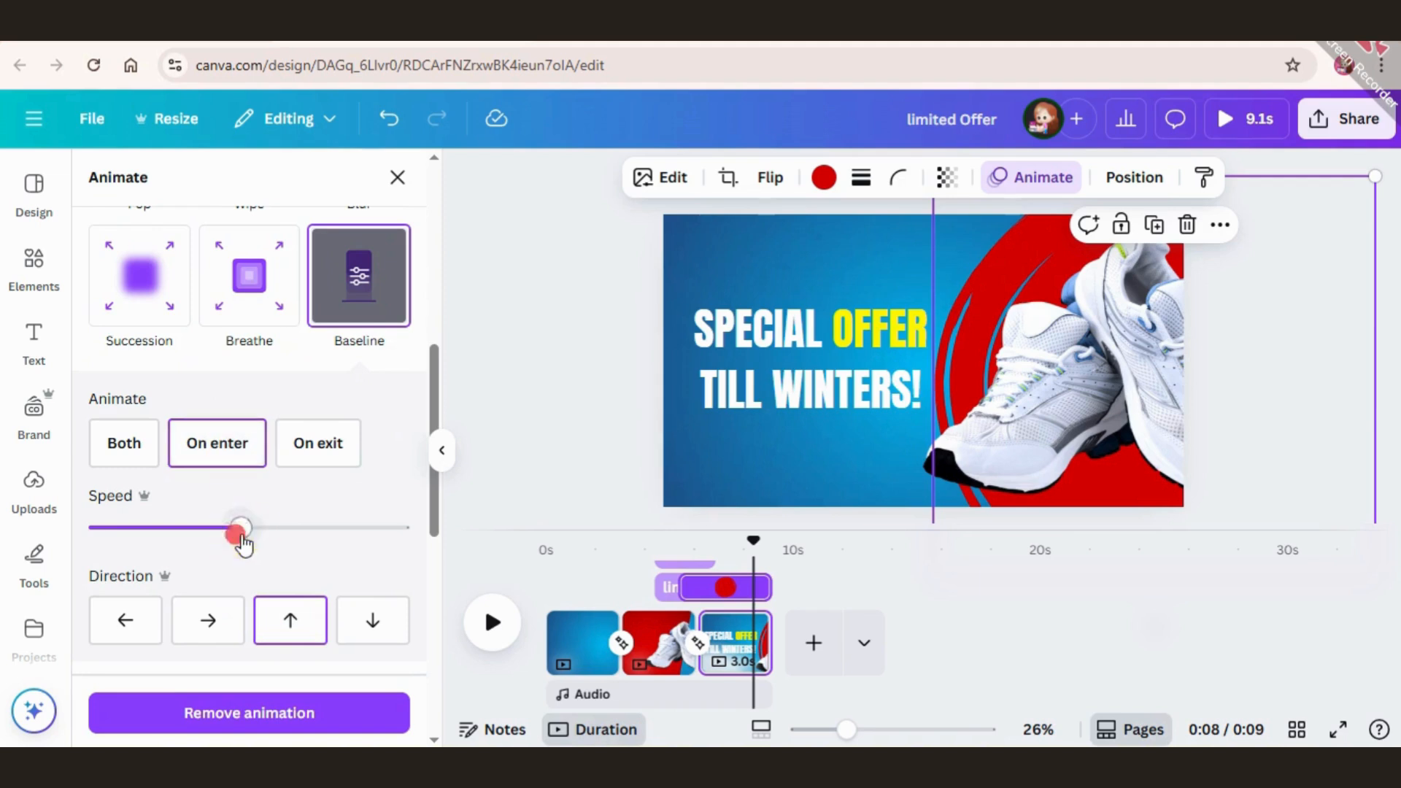
left_click_drag(241, 538, 156, 527)
scroll(292, 562, "down", 2)
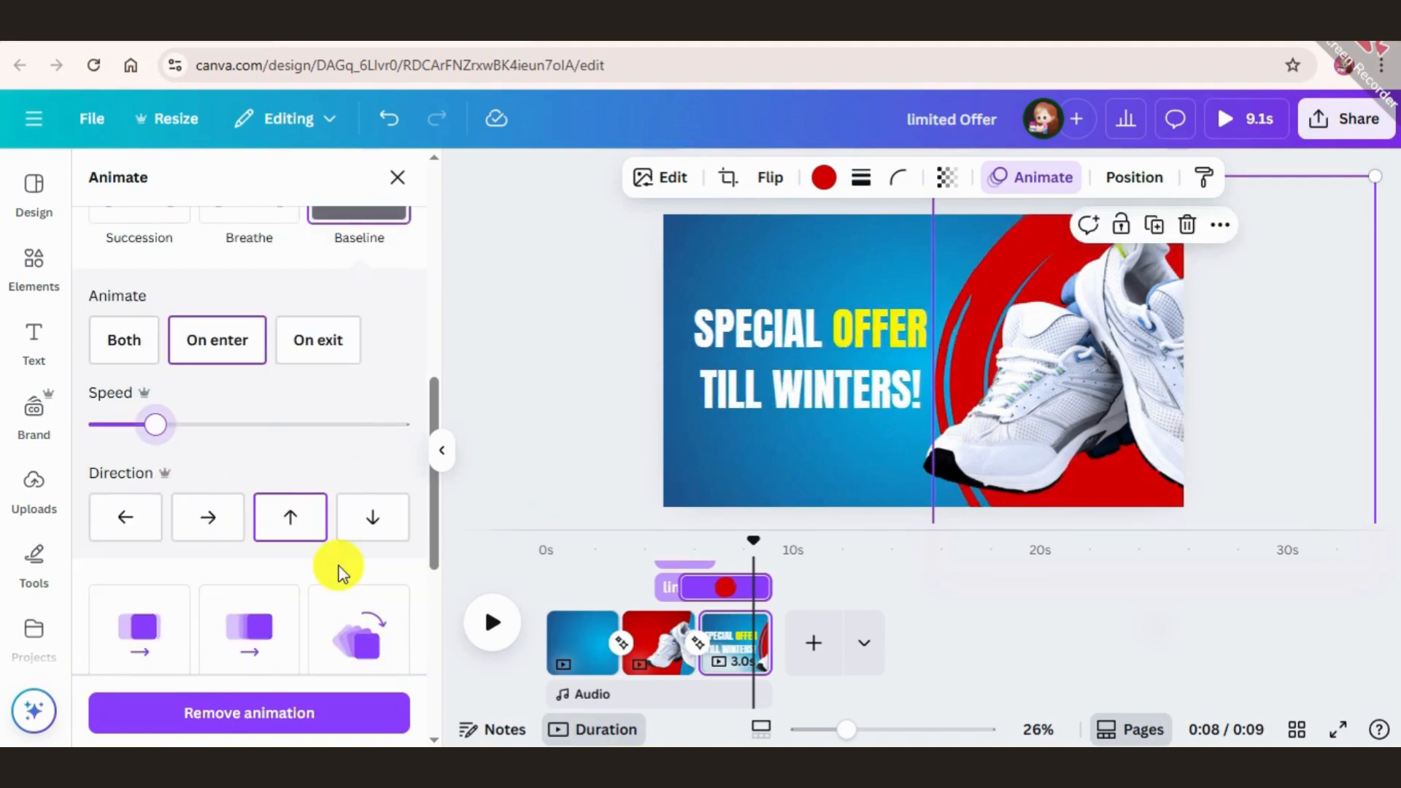
left_click(139, 343)
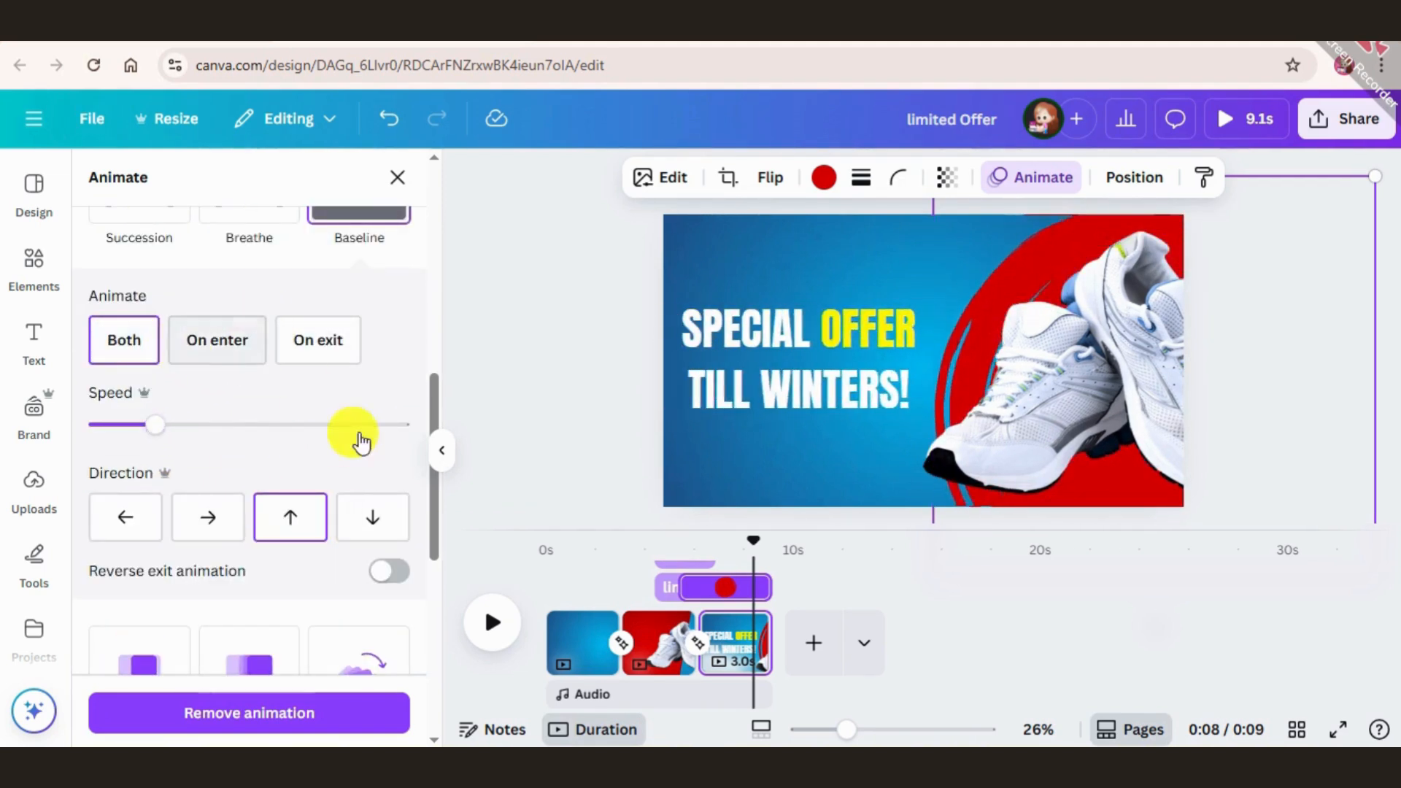
left_click(389, 571)
Reduce the speed setting of the heading's Baseline animation and play the video from the beginning.
left_click(793, 305)
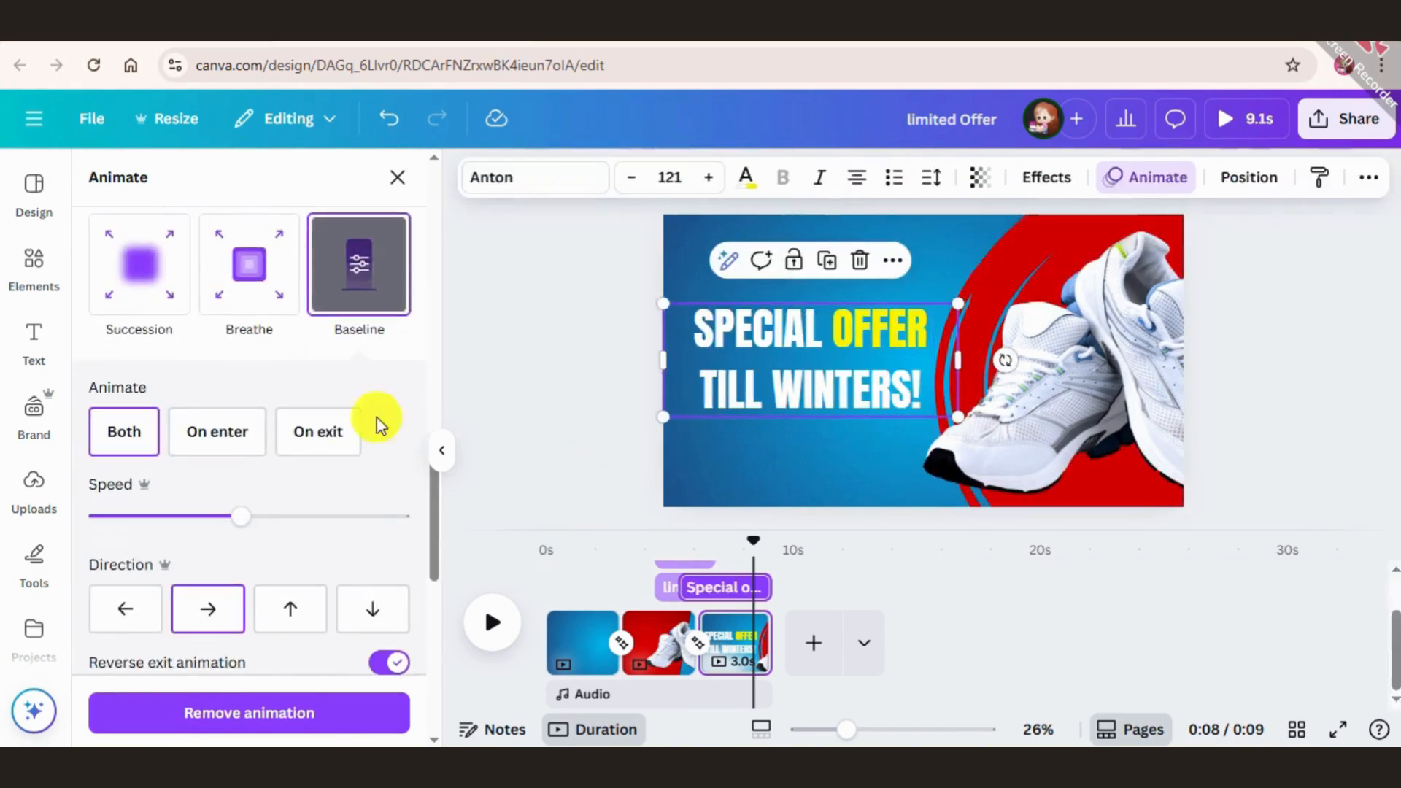
left_click_drag(166, 537, 149, 532)
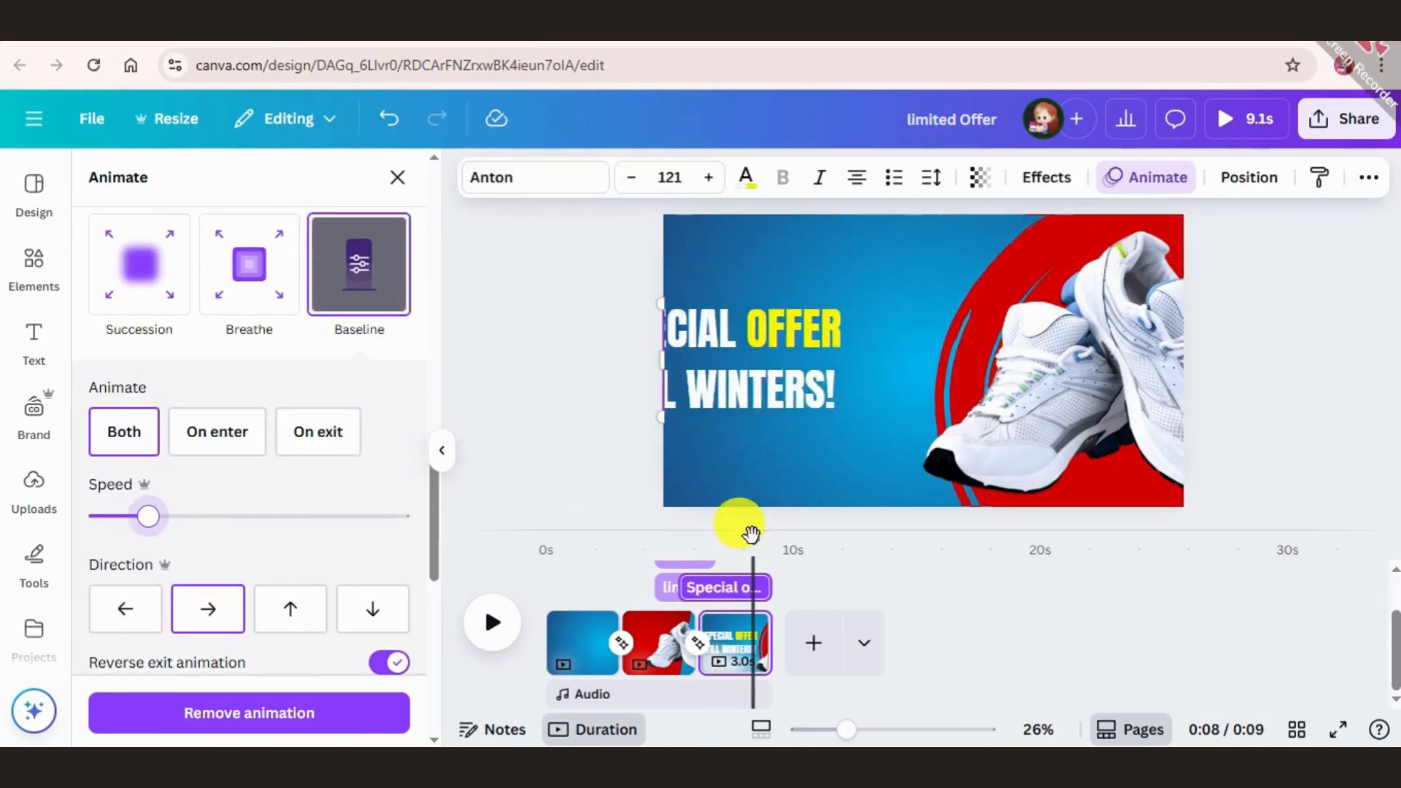
left_click(556, 543)
left_click(493, 623)
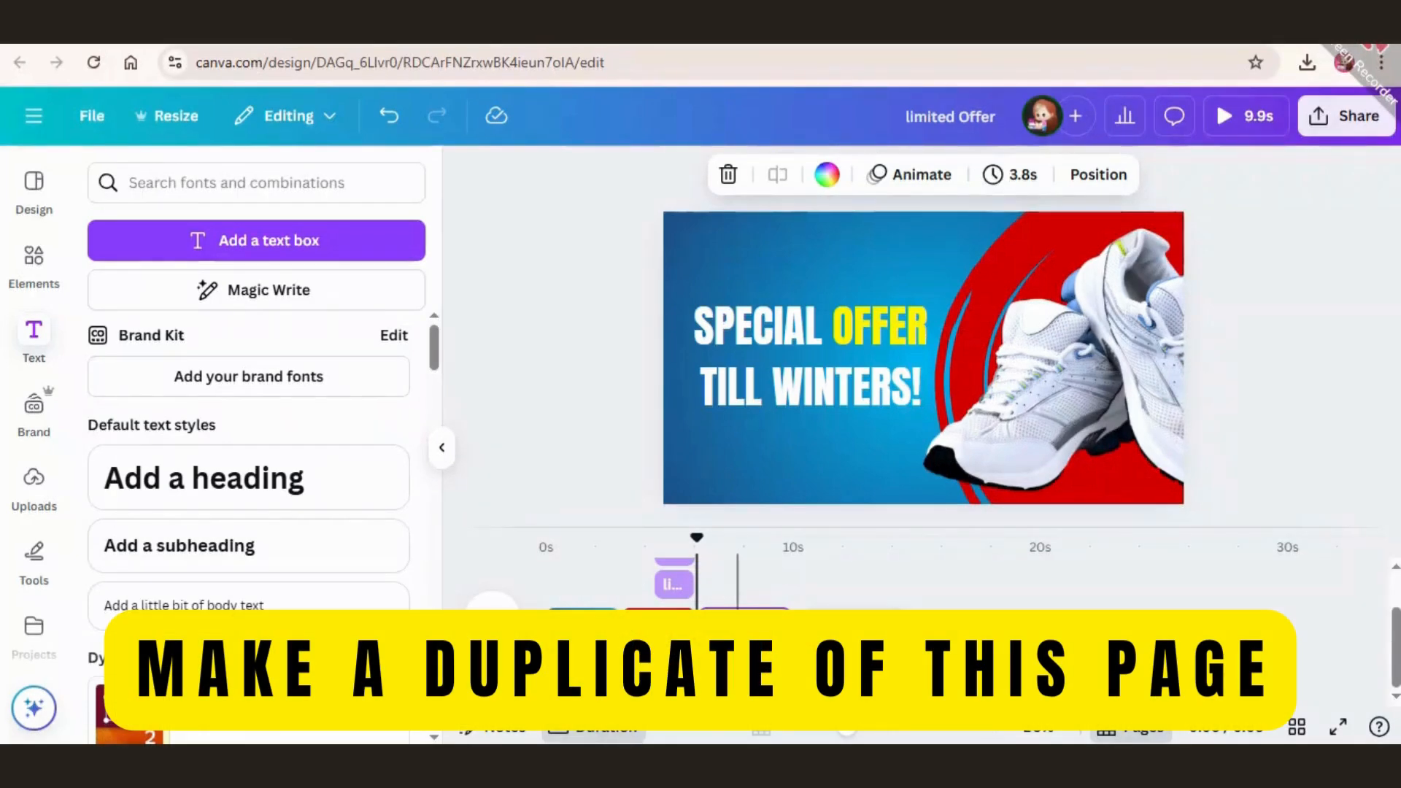
Duplicate the third page and shorten the copy to 3.0 seconds.
right_click(741, 299)
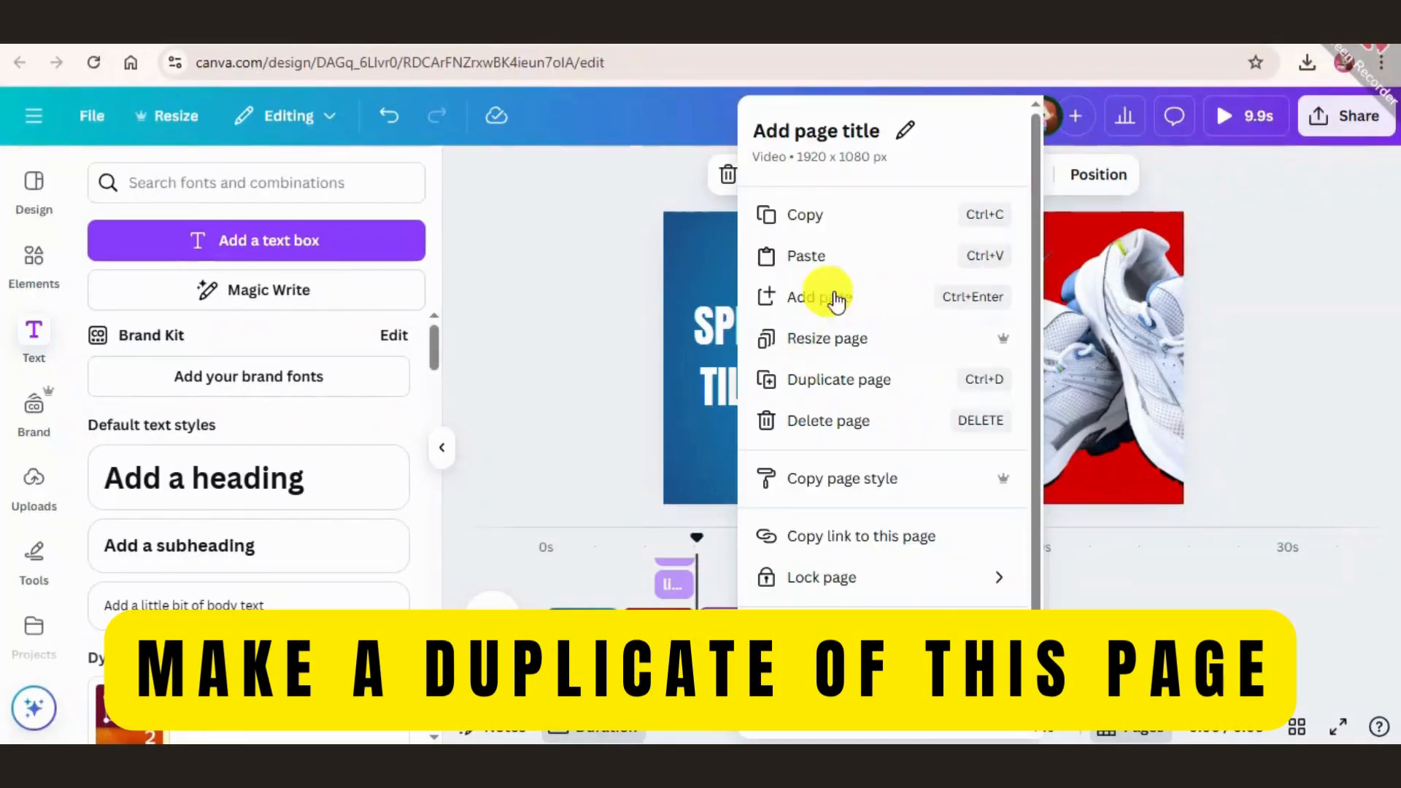
left_click(868, 375)
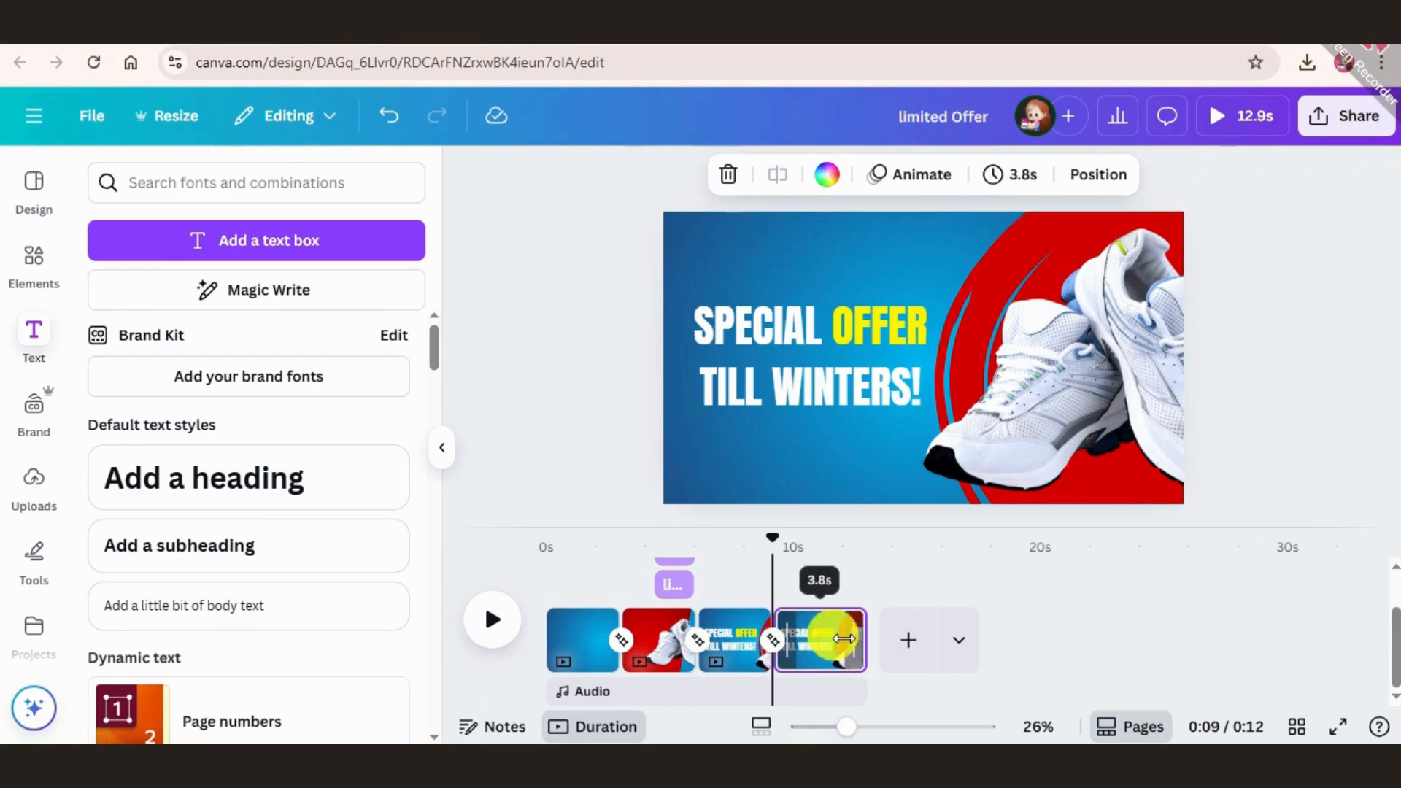
left_click_drag(845, 639, 834, 623)
Shrink the shoes on the fourth page and place them in the lower part of the red circle.
left_click(809, 670)
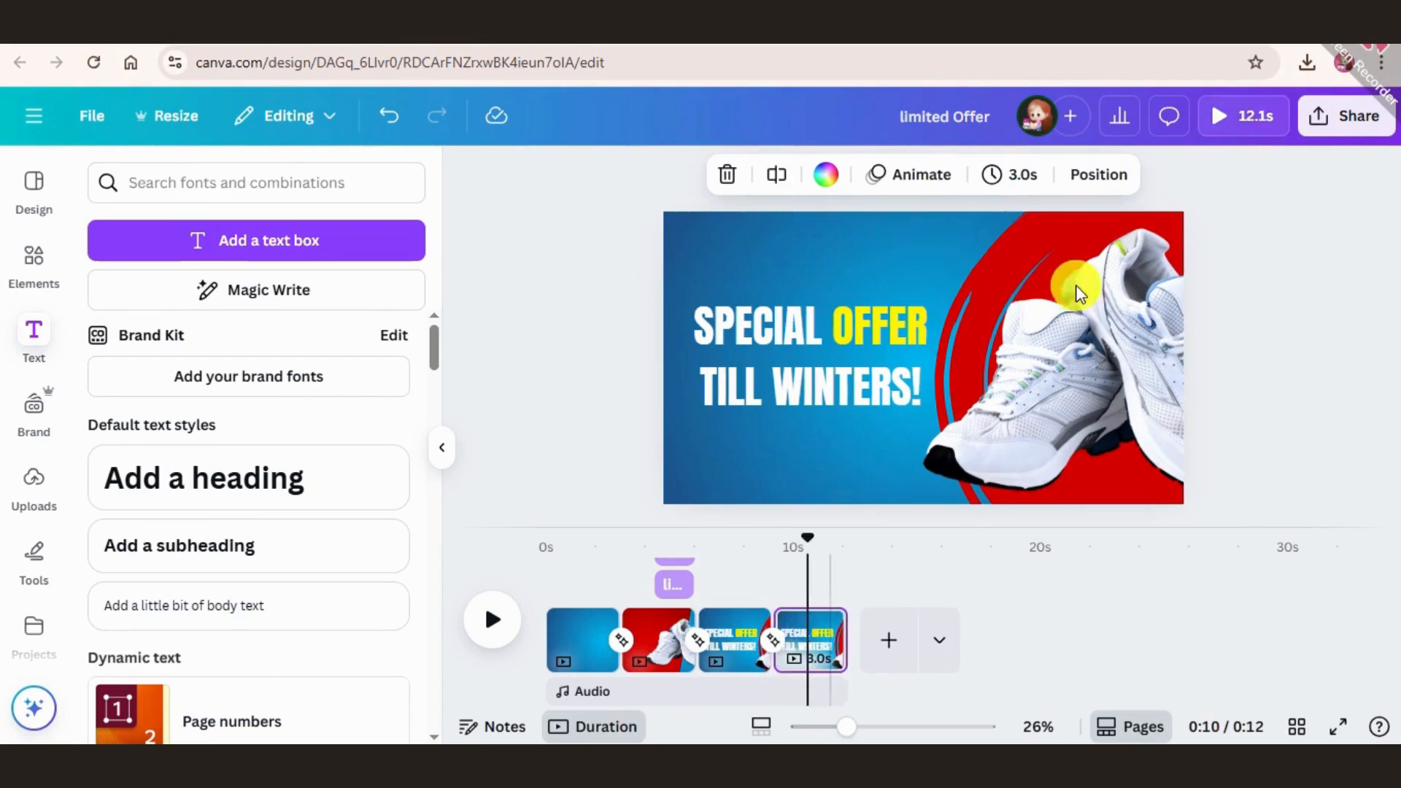
left_click(1115, 338)
left_click_drag(916, 220, 1090, 300)
left_click_drag(1171, 393, 1086, 378)
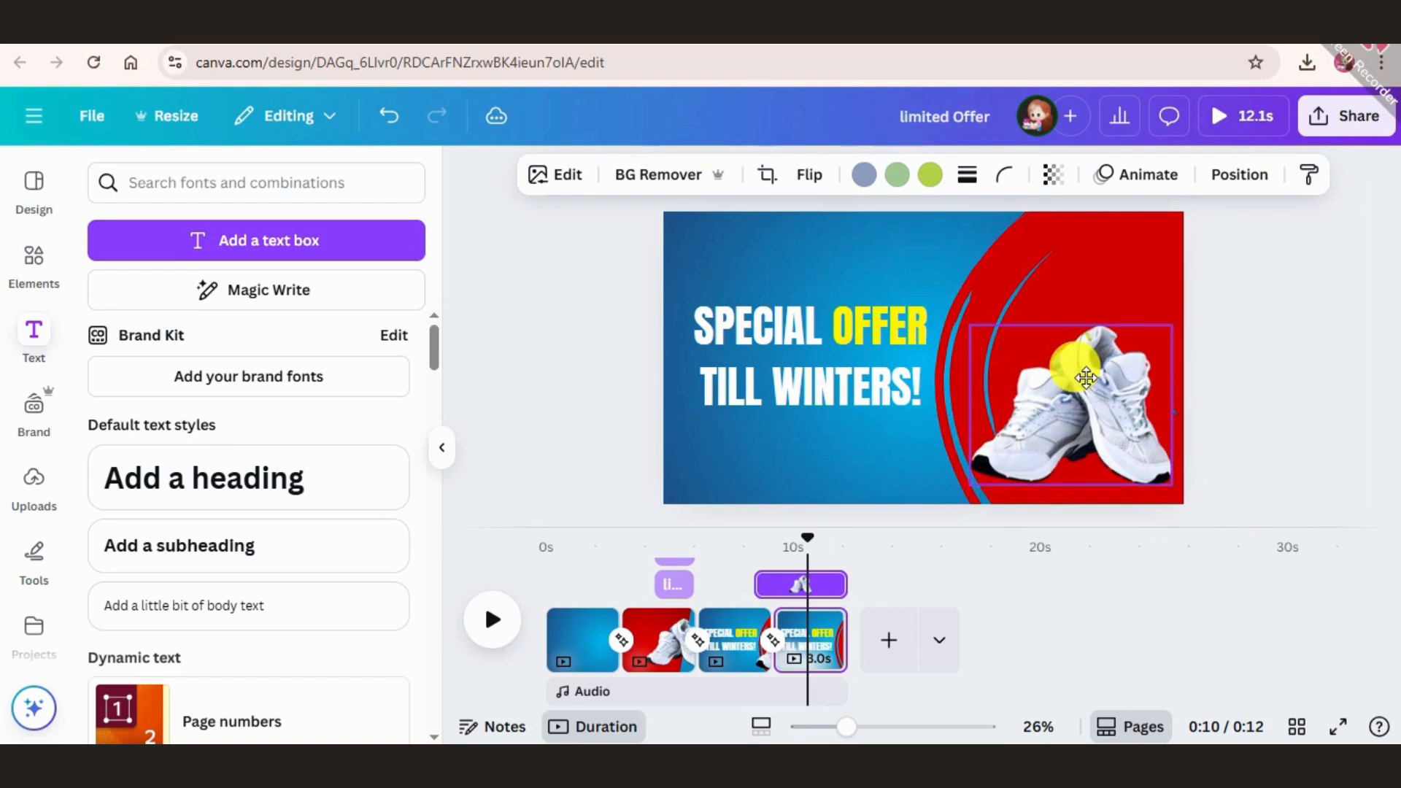
Shrink the "SPECIAL OFFER TILL WINTERS!" heading on the fourth page to size 60.9 and place it above the shoes.
left_click(795, 376)
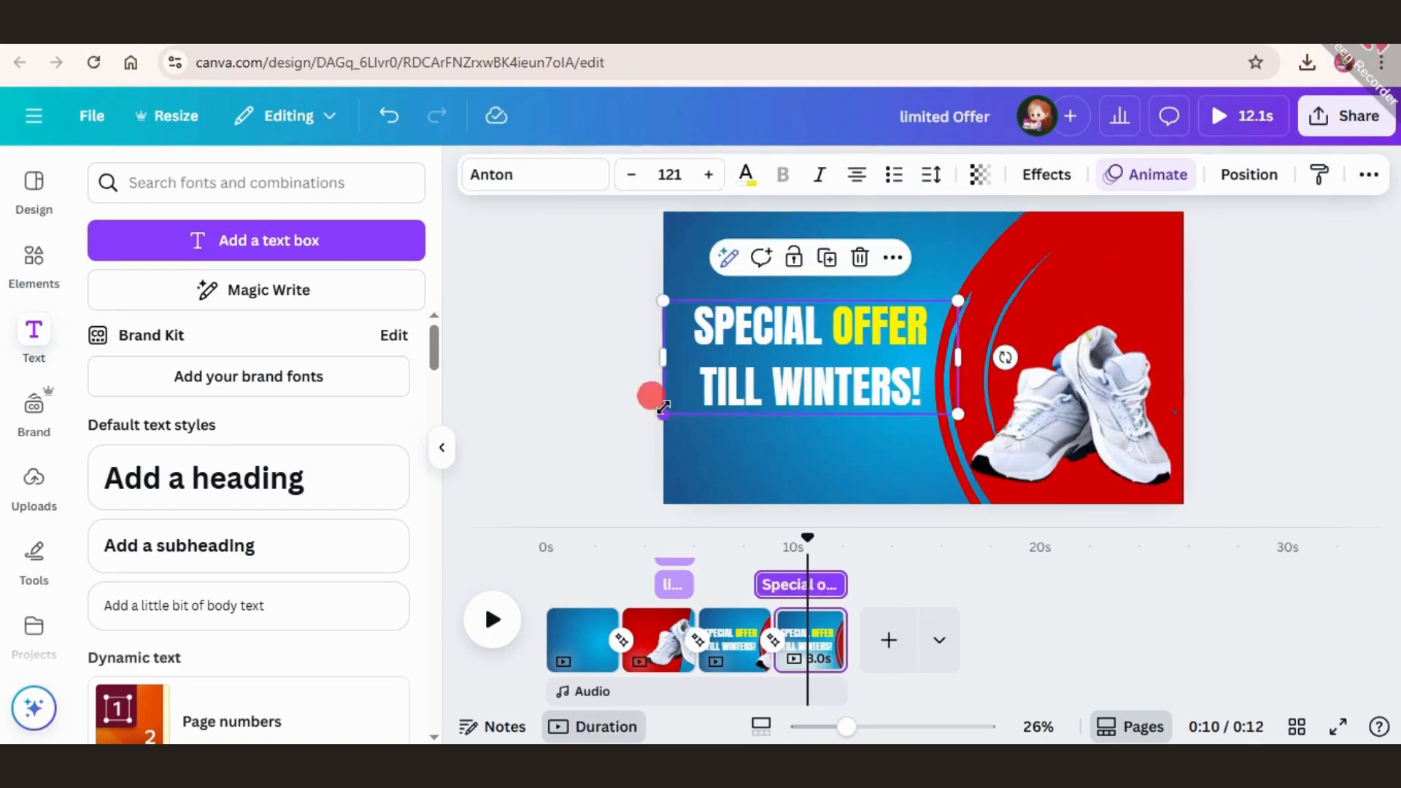
left_click_drag(663, 407, 811, 358)
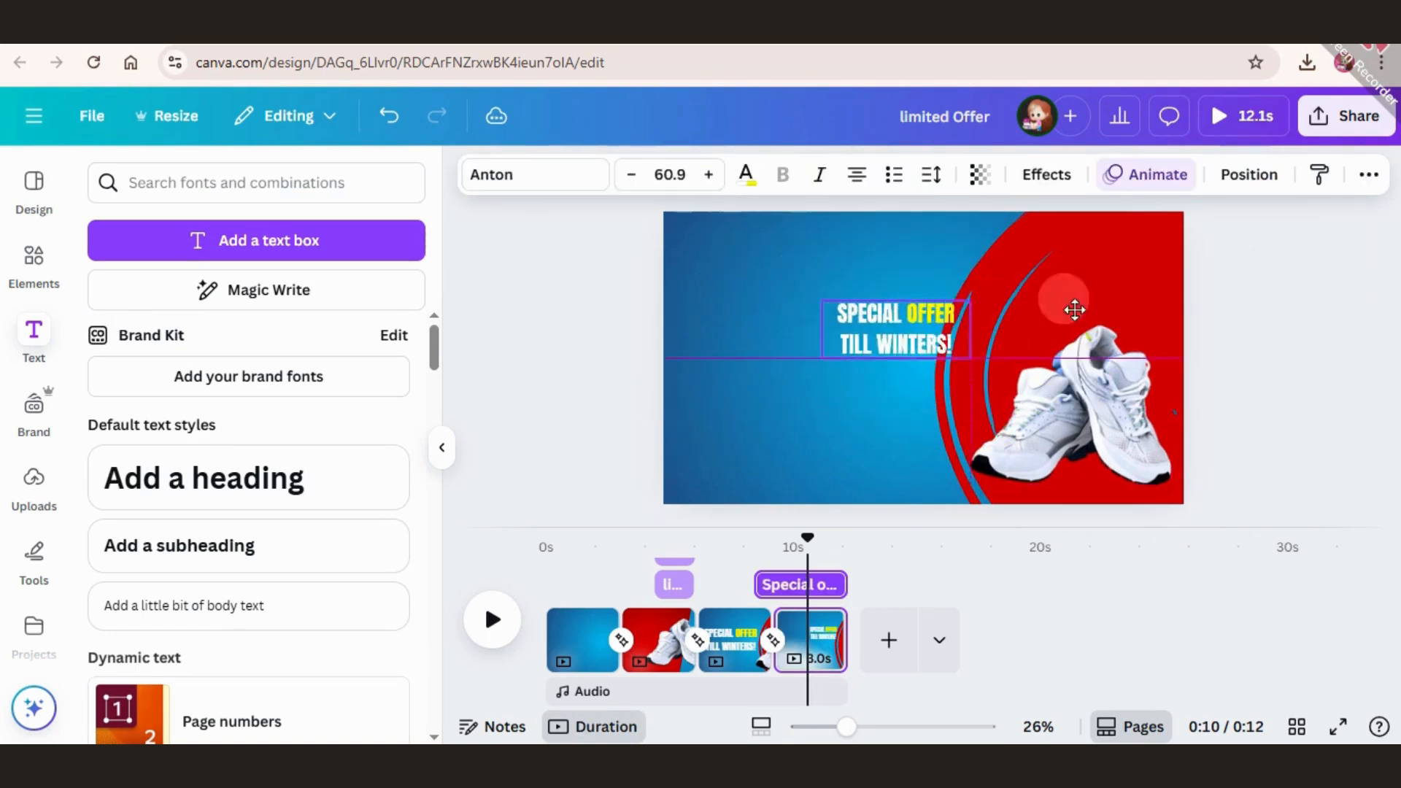
mouse_move(1074, 311)
left_mouse_down()
mouse_move(1150, 275)
mouse_move(1095, 281)
mouse_move(1068, 310)
left_mouse_up()
Shrink the shoes a little more and place the heading just above them at size 64.3.
left_click(1084, 416)
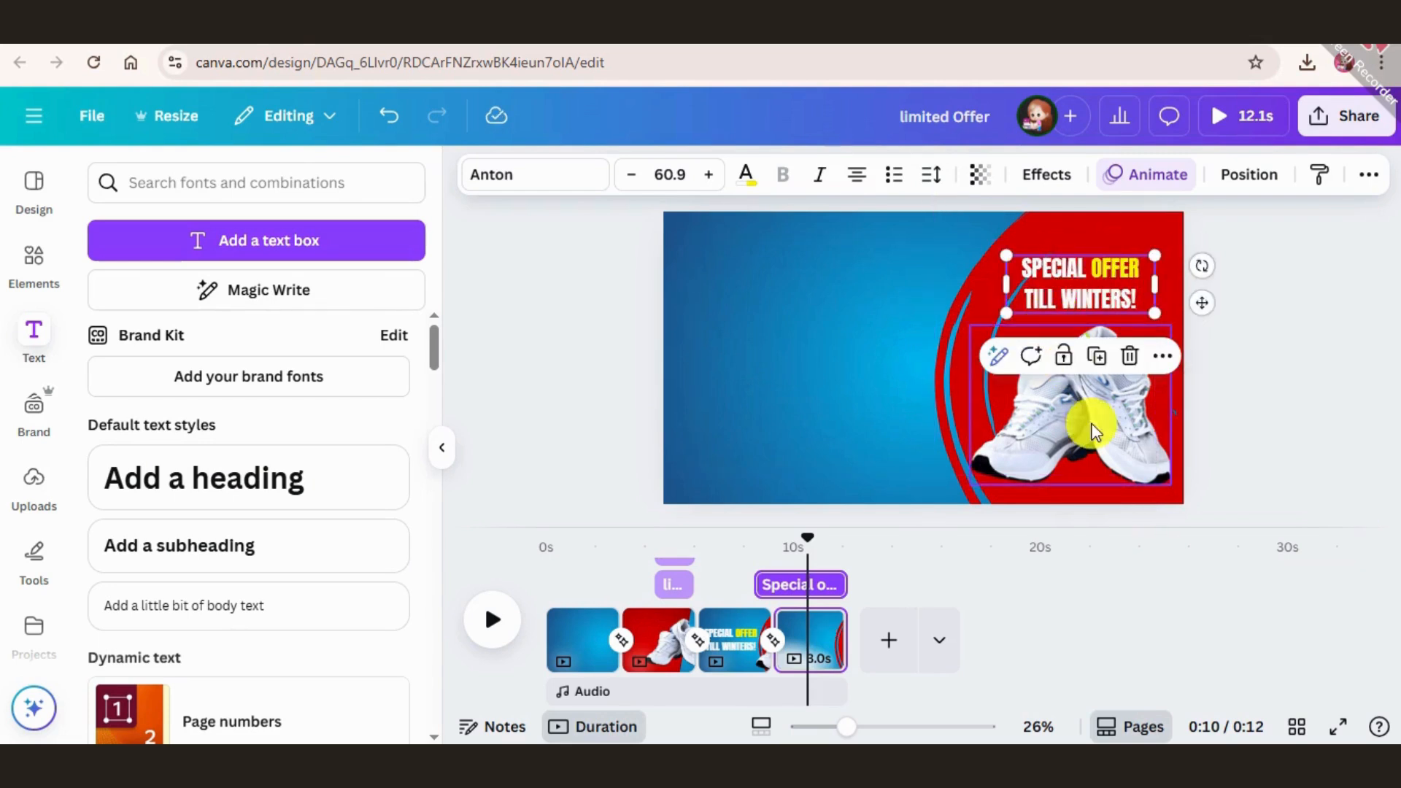
left_click_drag(963, 321, 994, 317)
left_click(1059, 269)
left_click_drag(1099, 280, 1111, 323)
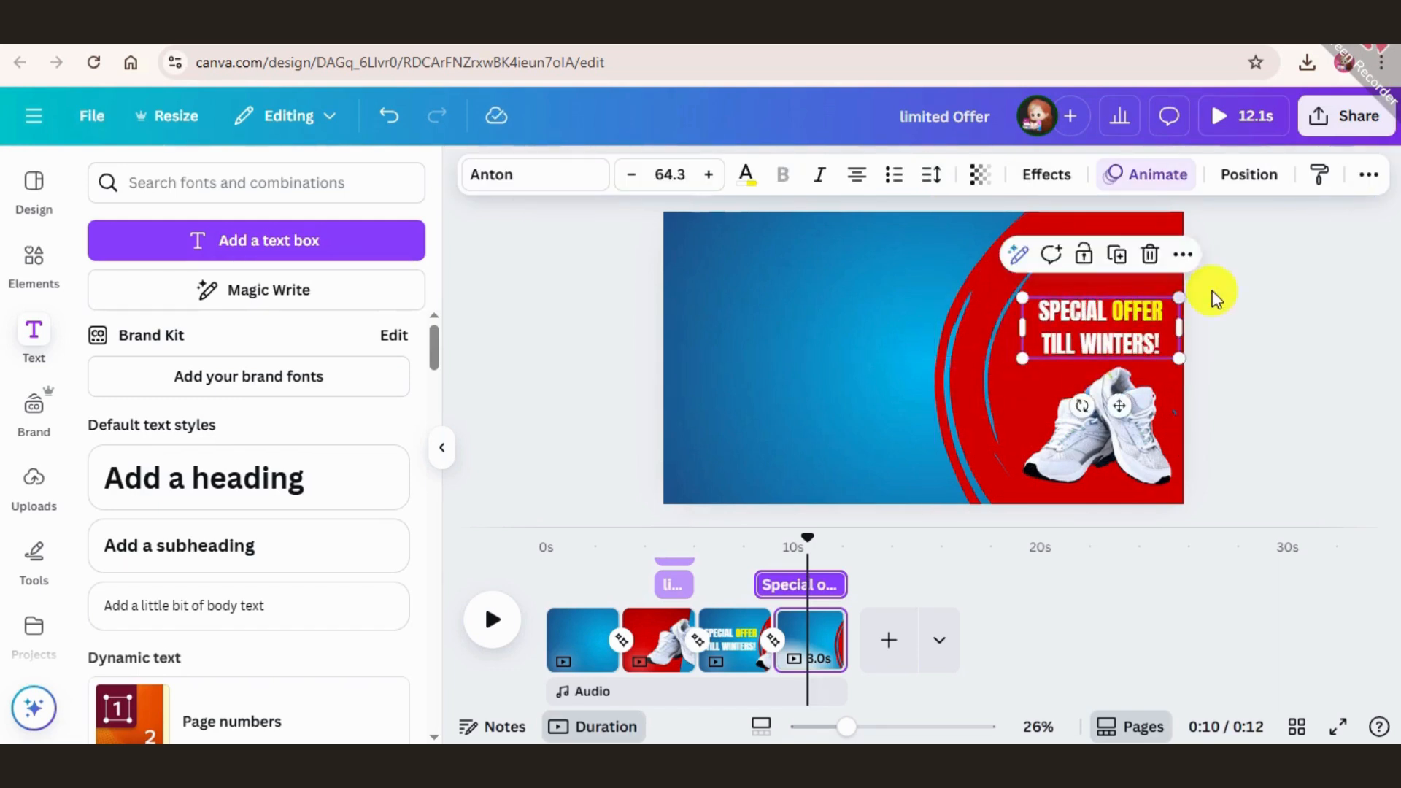
left_click(1258, 266)
Move the red circle away from the shoes and heading, shrinking it so it fits fully inside the page.
left_click_drag(997, 289, 830, 314)
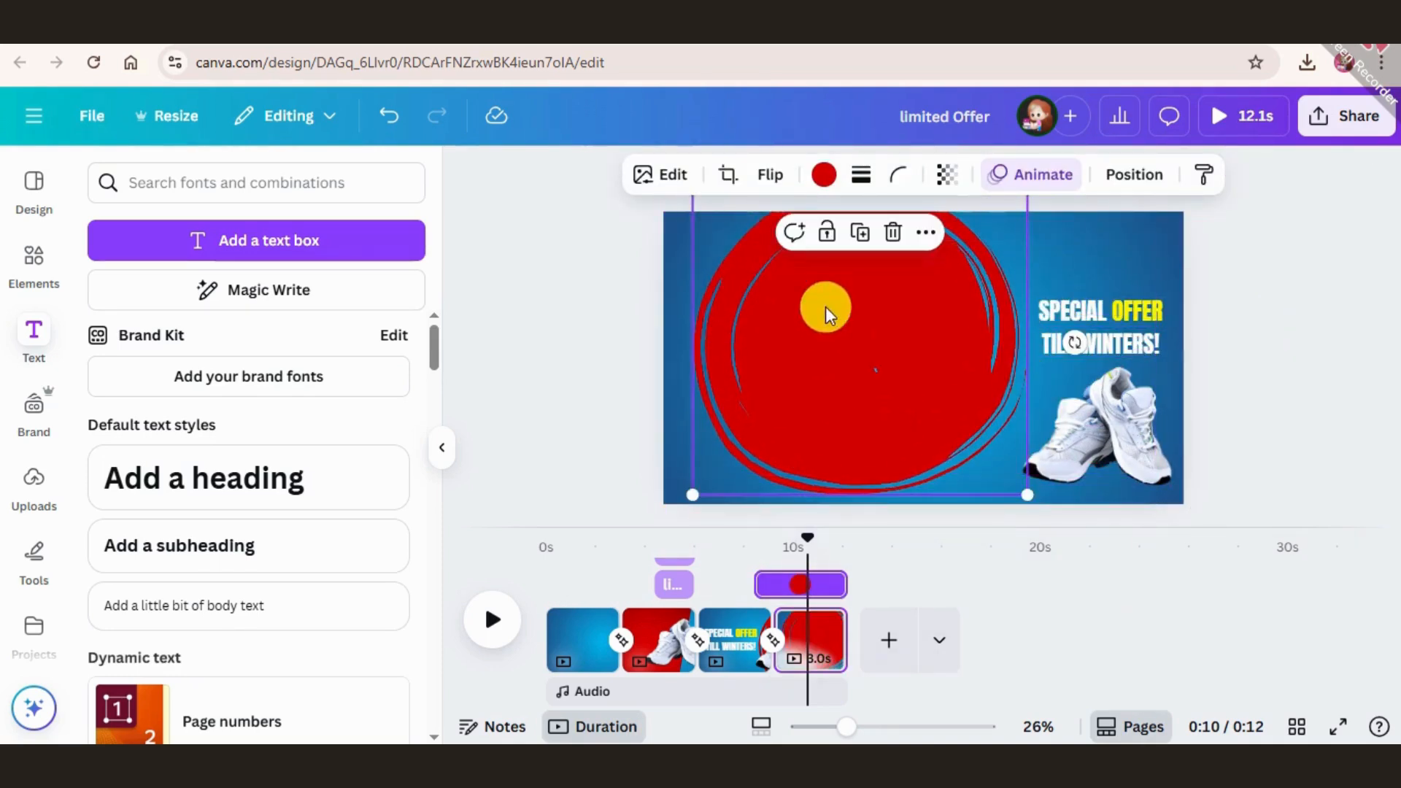
left_click_drag(1020, 499, 971, 447)
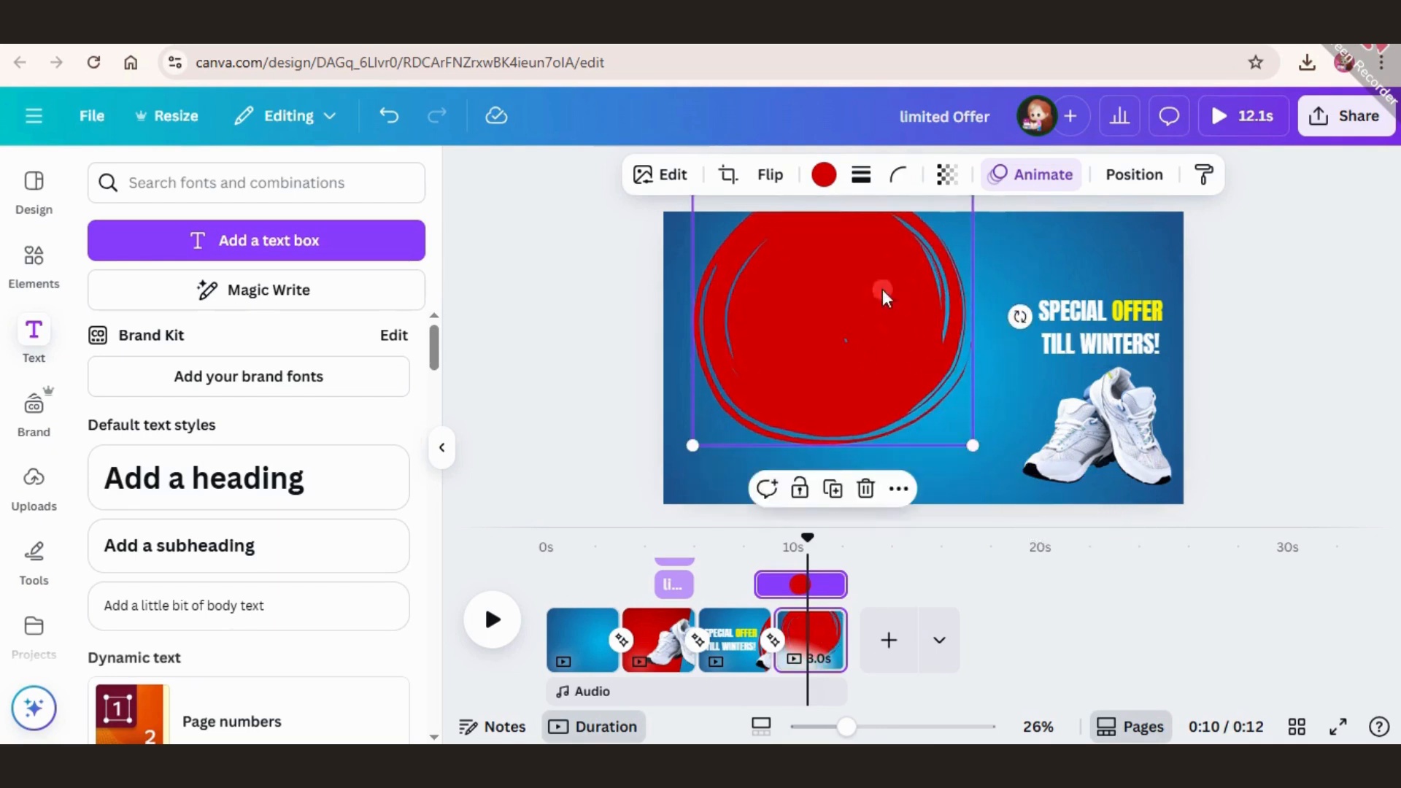
left_click_drag(882, 295, 914, 329)
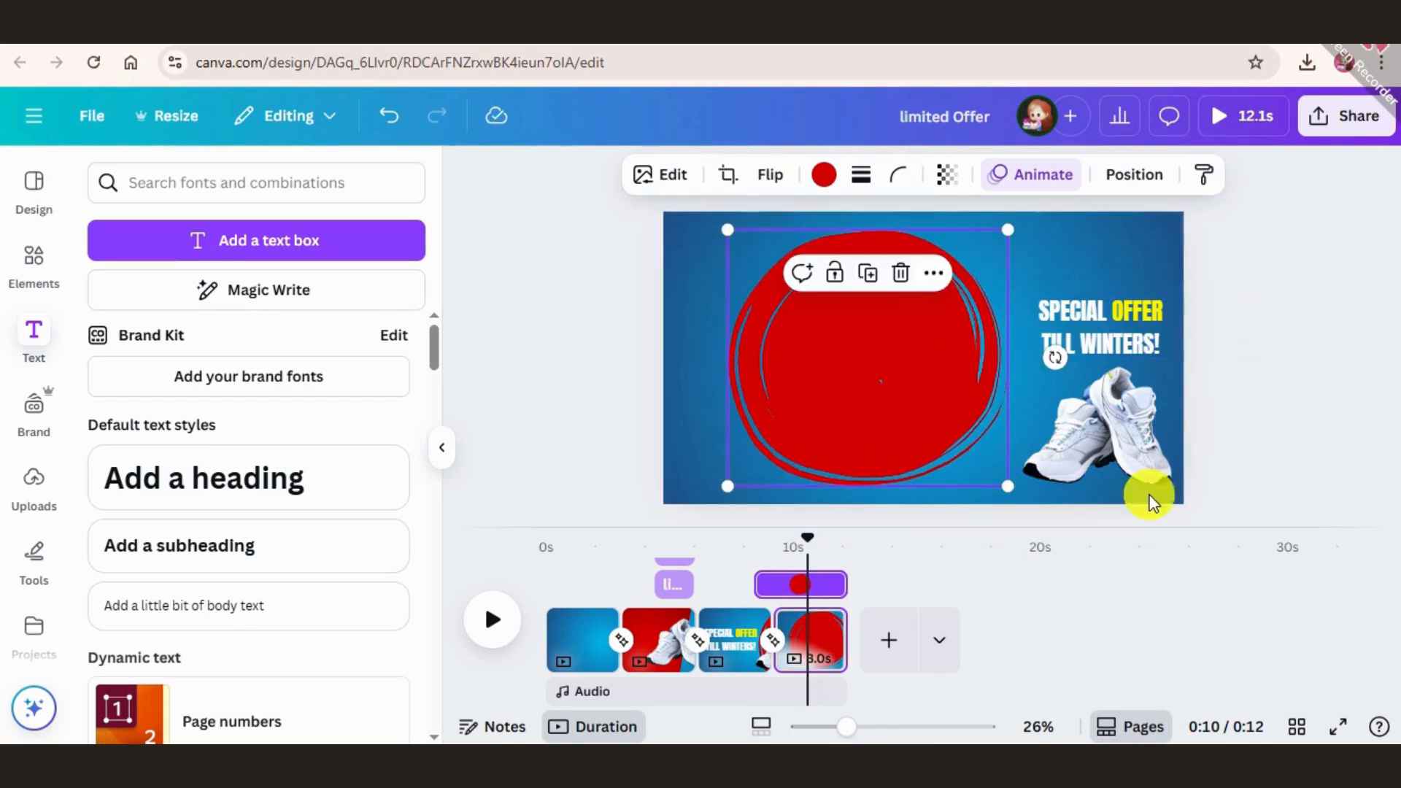
Add a blank fifth page and move the red circle onto it from the fourth page.
left_click(885, 641)
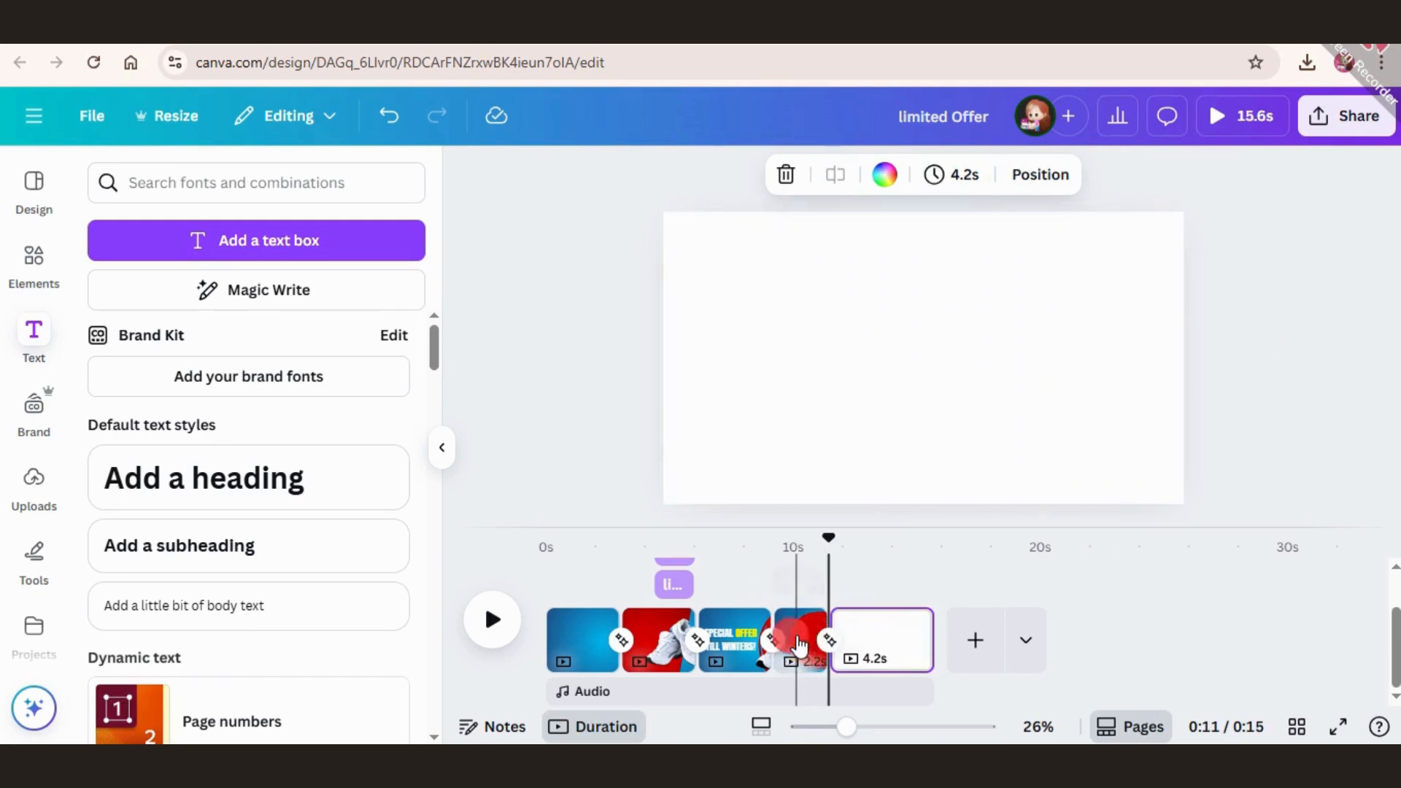
left_click(803, 641)
left_click(896, 316)
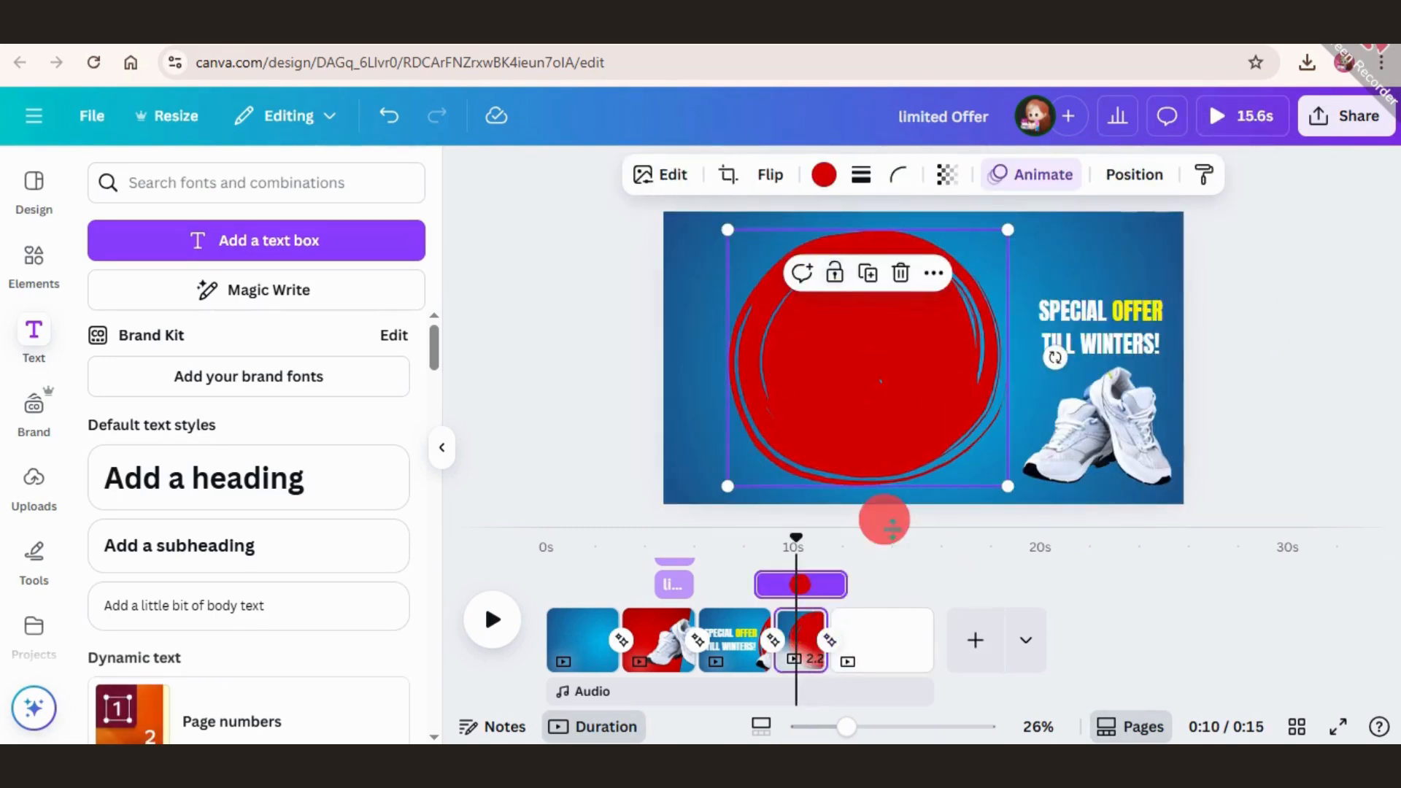
left_click_drag(885, 520, 876, 636)
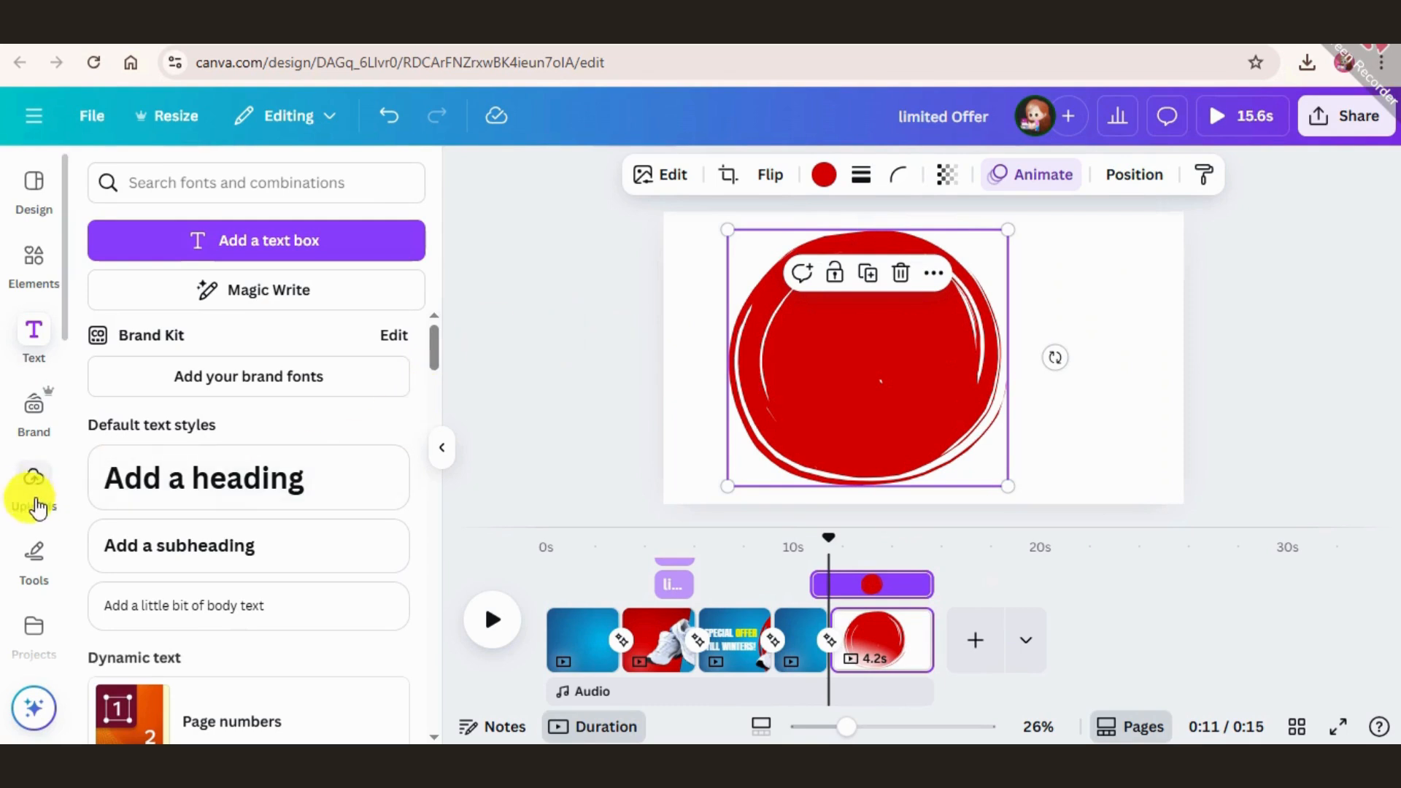
Add a heading reading "order Now!" on the fifth page.
left_click(206, 479)
key("BackSpace")
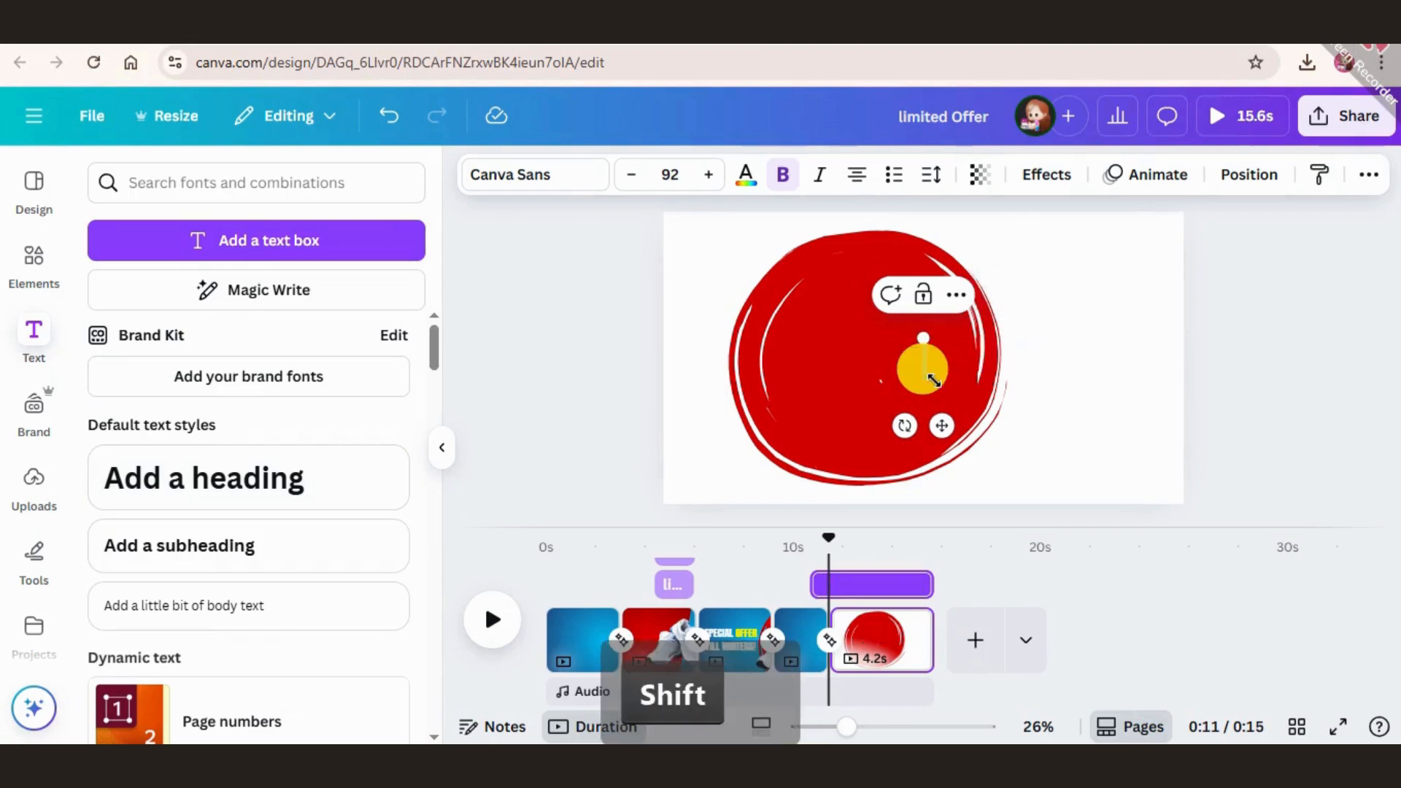
type("R")
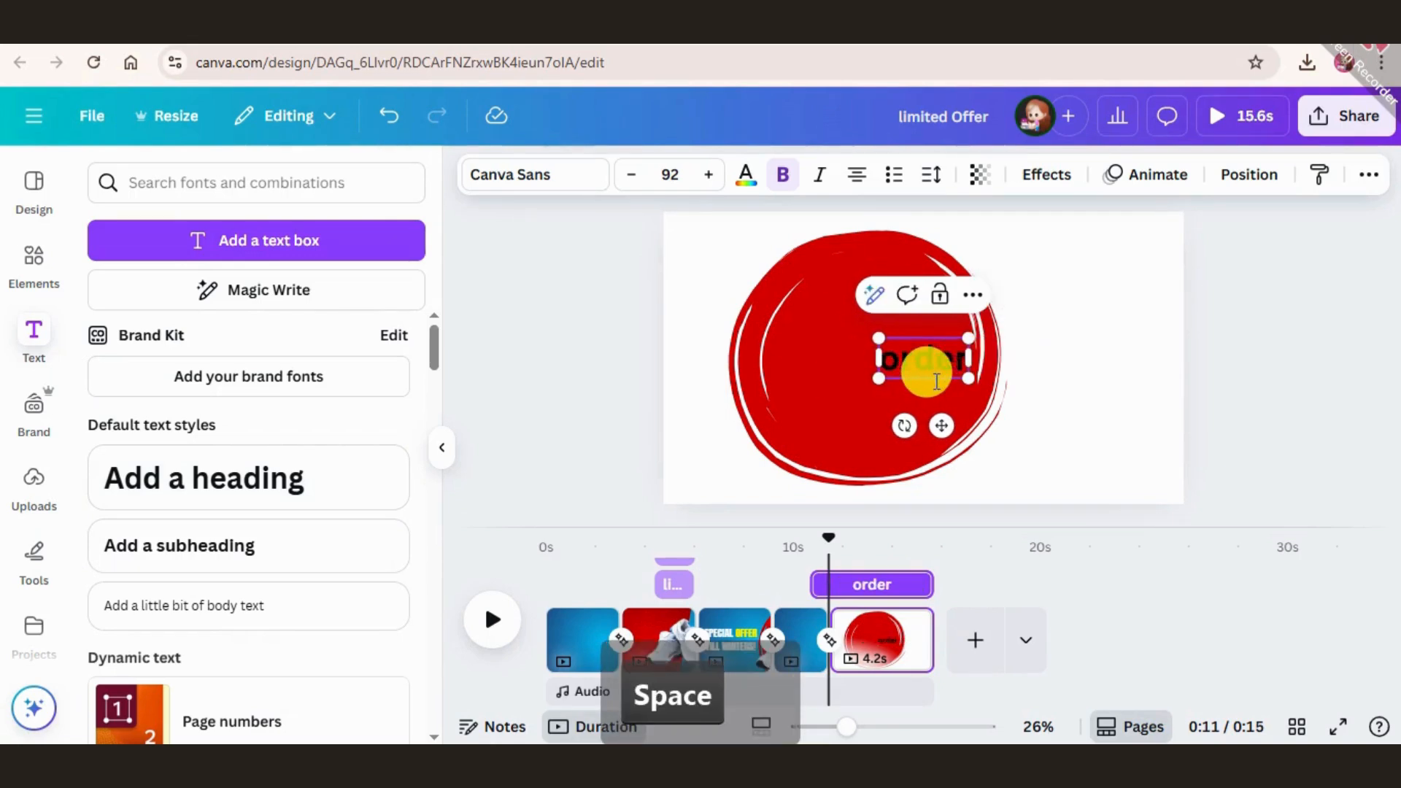
type("rder Now")
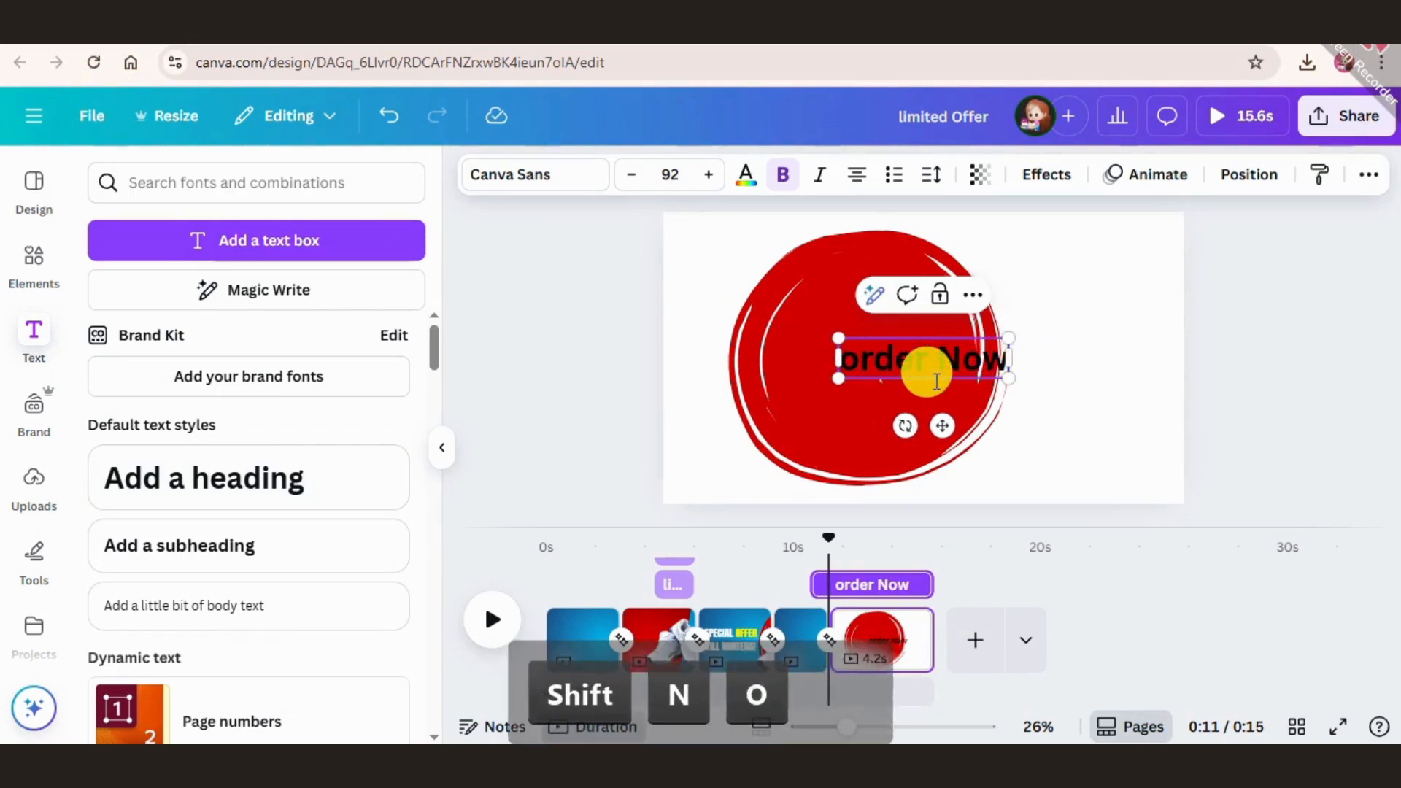
type("!")
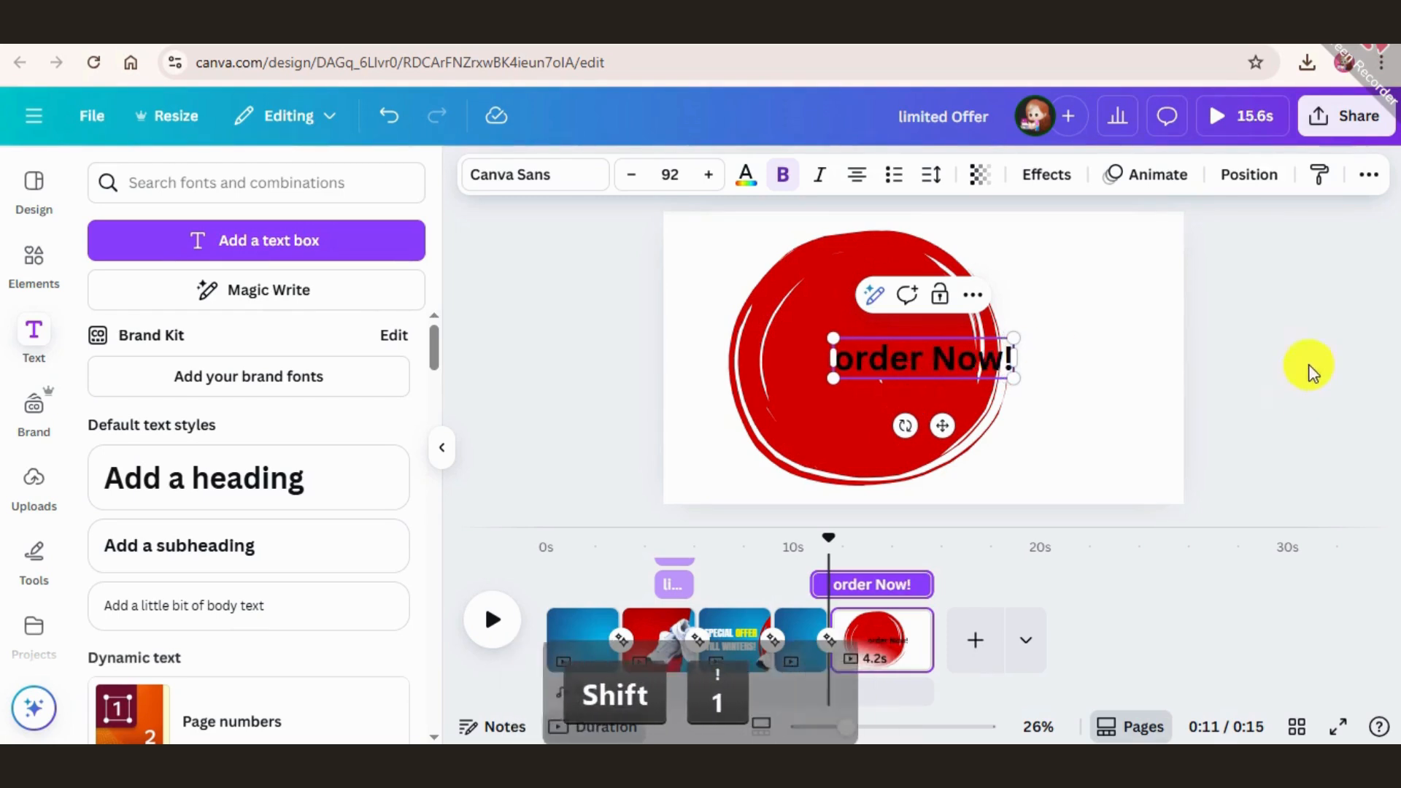
Narrow the "order Now!" text box so it wraps onto two lines, and convert the text to uppercase.
left_click_drag(1017, 353, 986, 360)
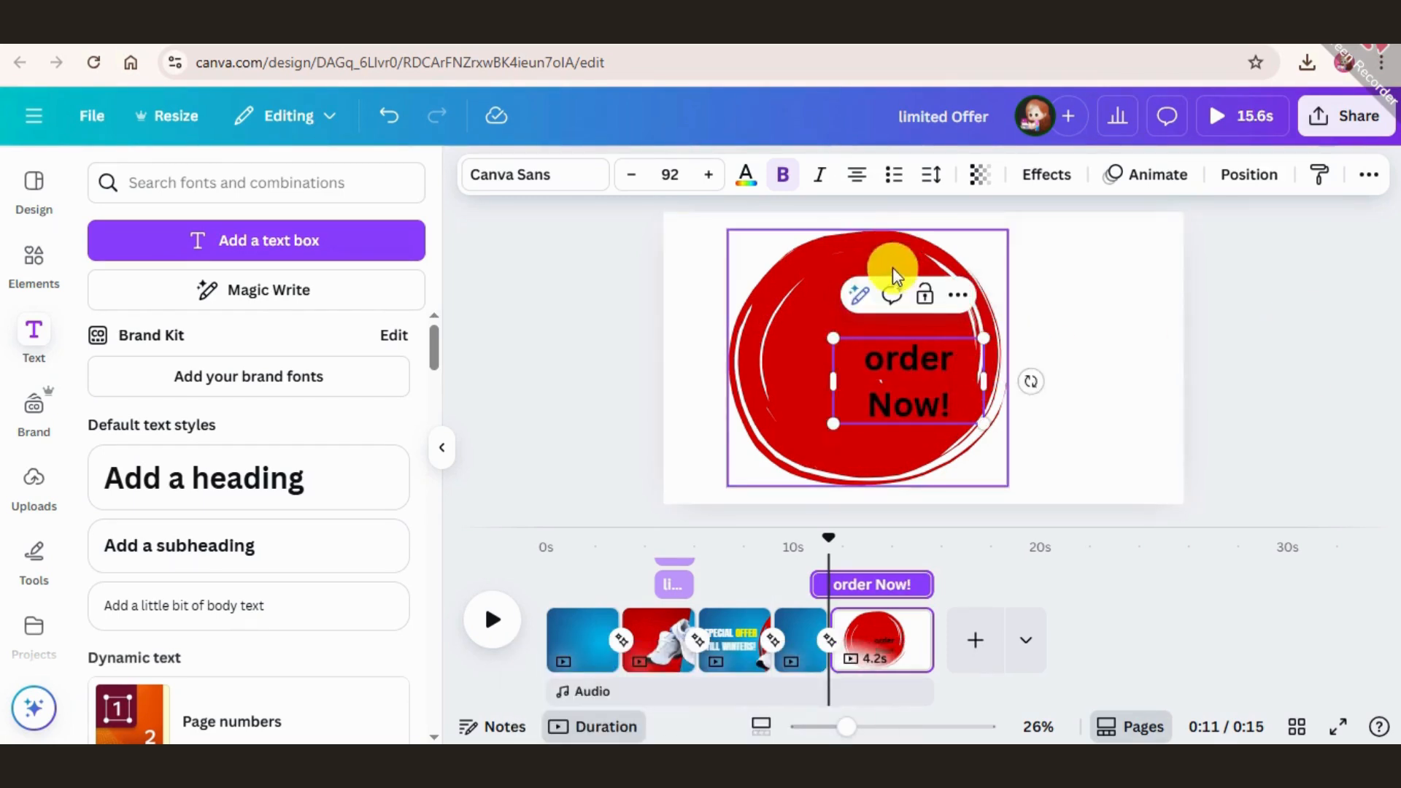
left_click(1358, 183)
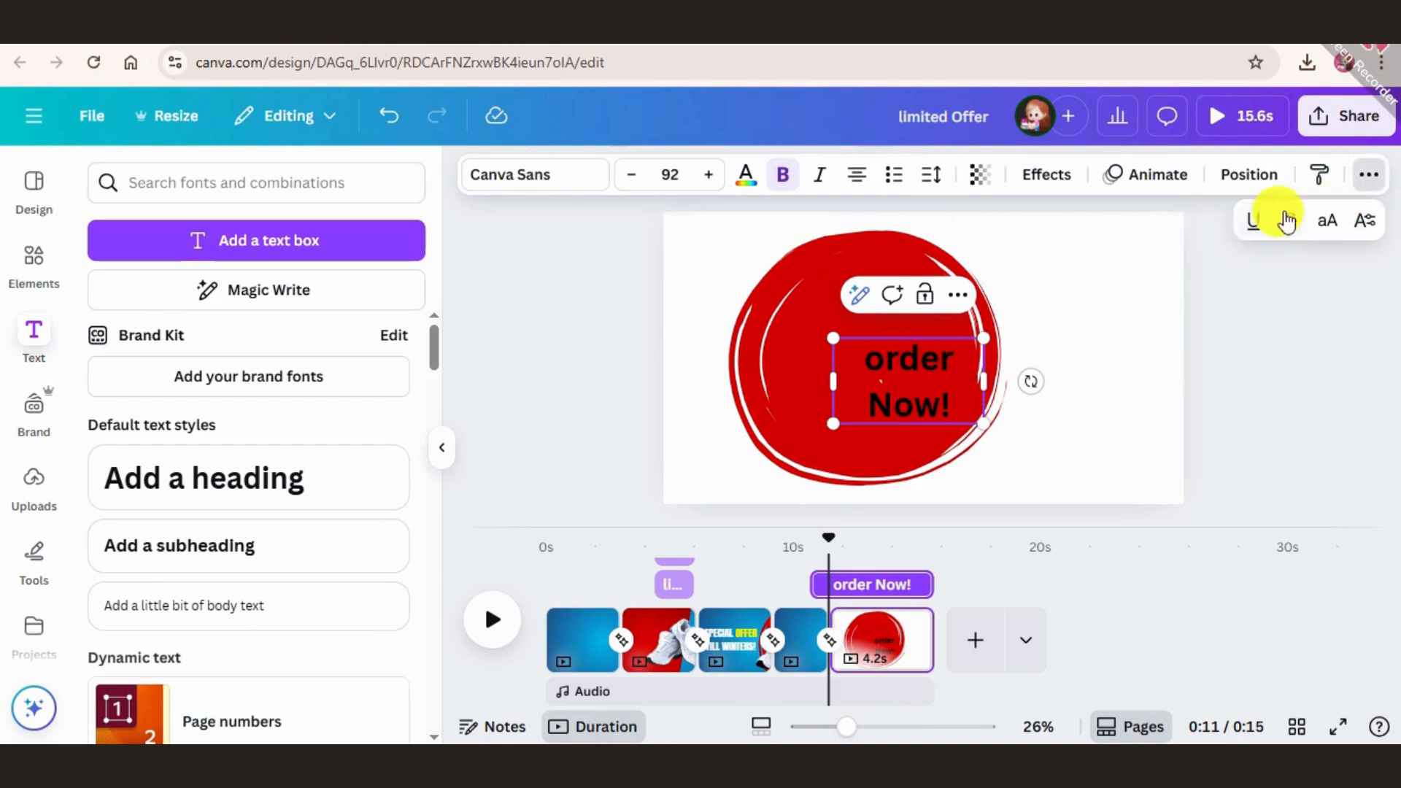
left_click(1326, 222)
Search the fonts for "mont" and apply Montaser Arabic to the "ORDER NOW!" text.
left_click(544, 176)
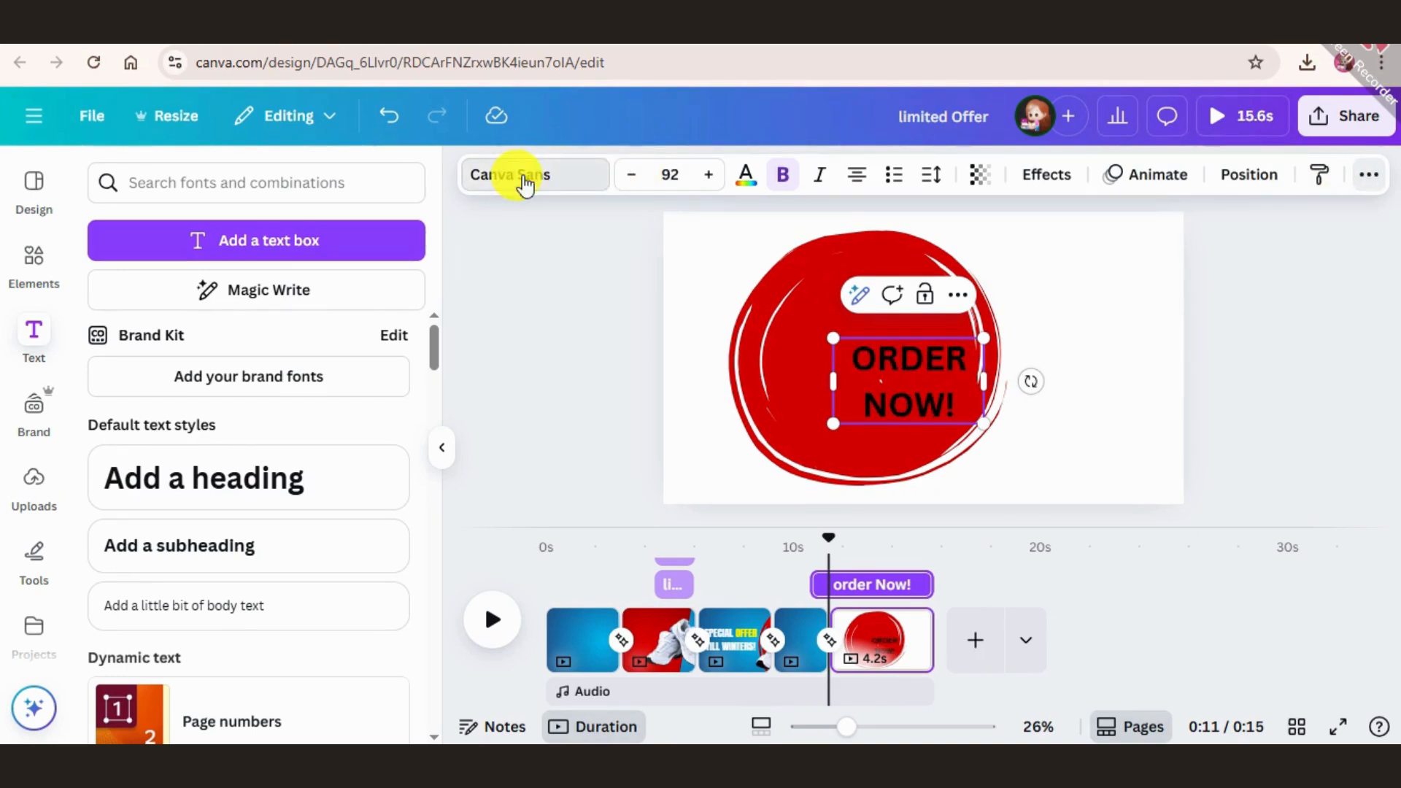
left_click(227, 289)
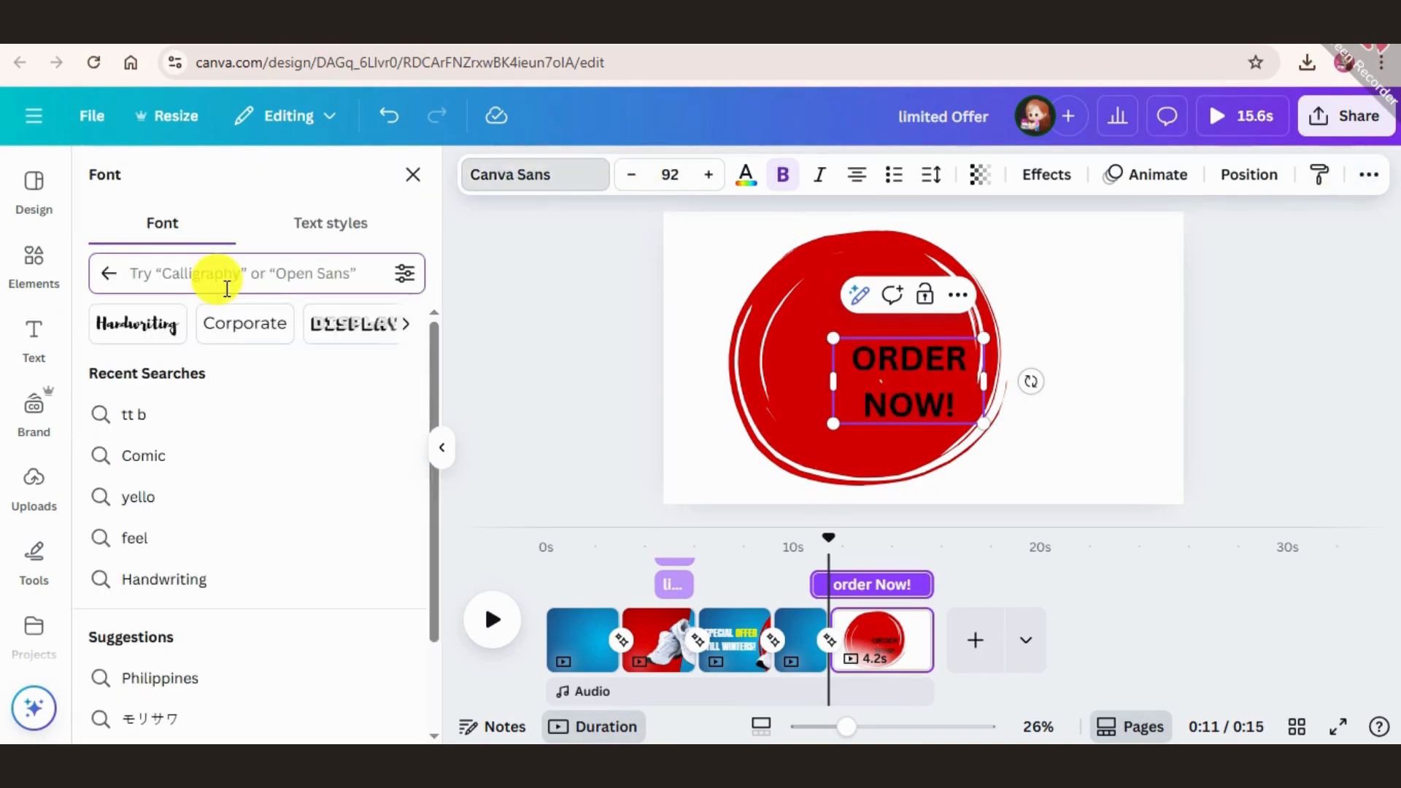
type("mont")
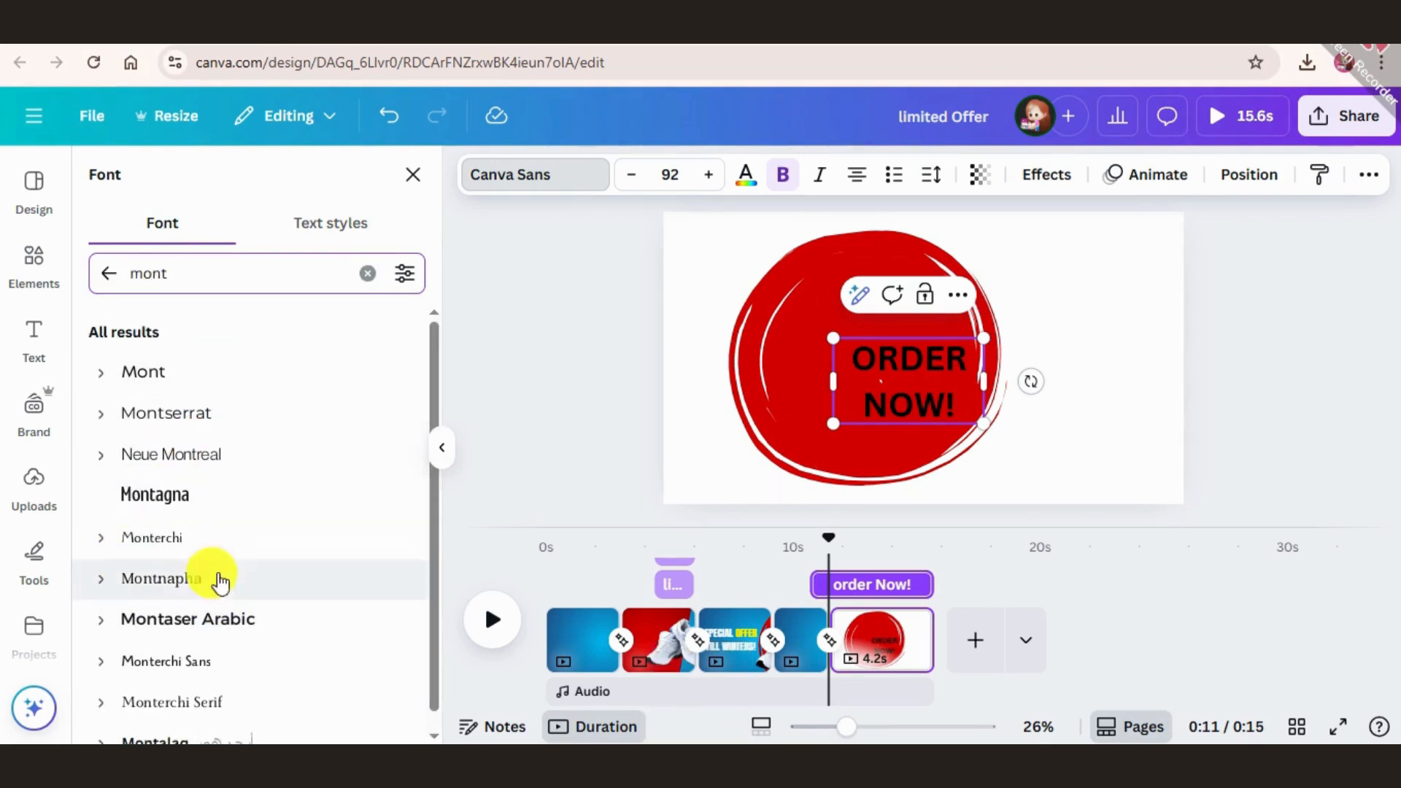
scroll(197, 616, "down", 1)
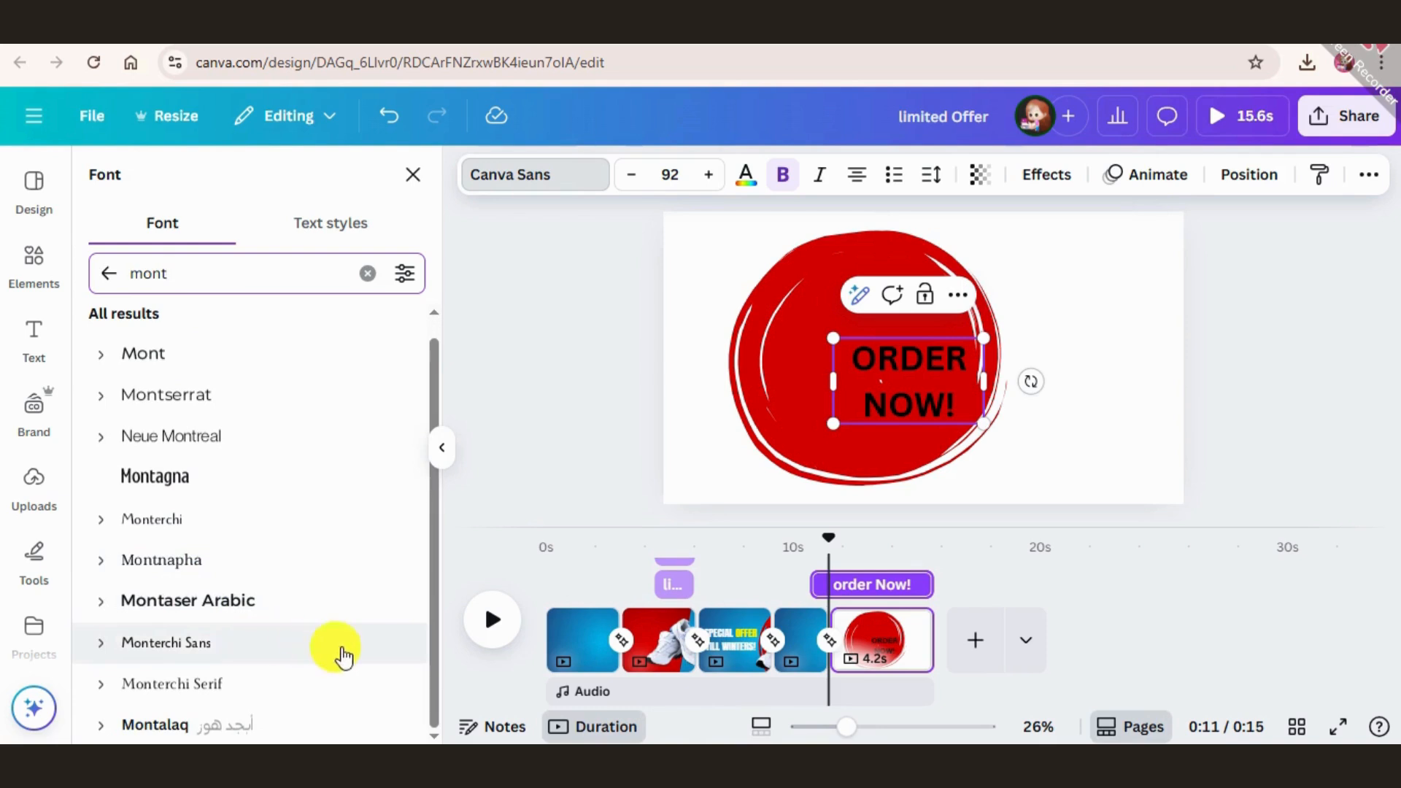
scroll(306, 627, "up", 1)
left_click(110, 620)
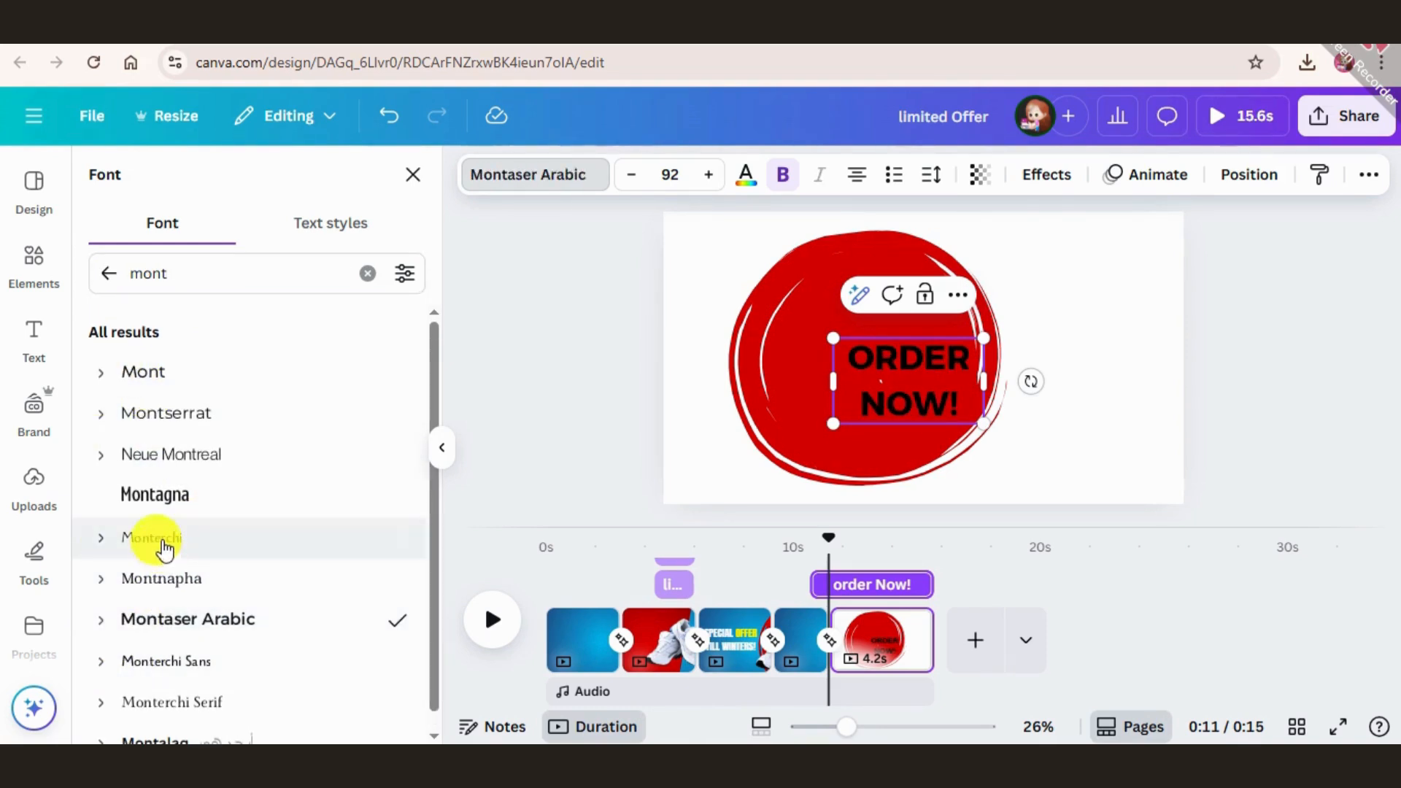
left_click(200, 494)
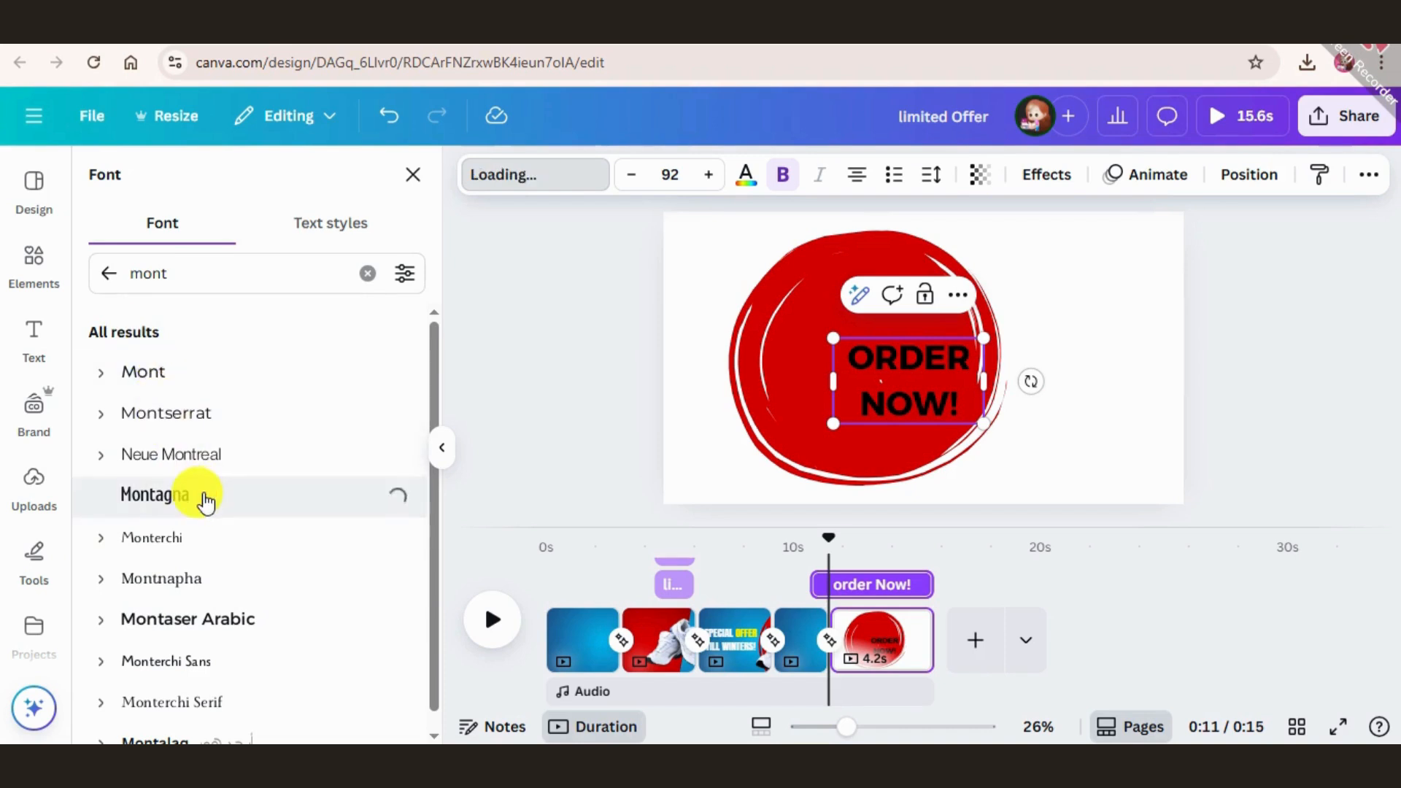
left_click(219, 617)
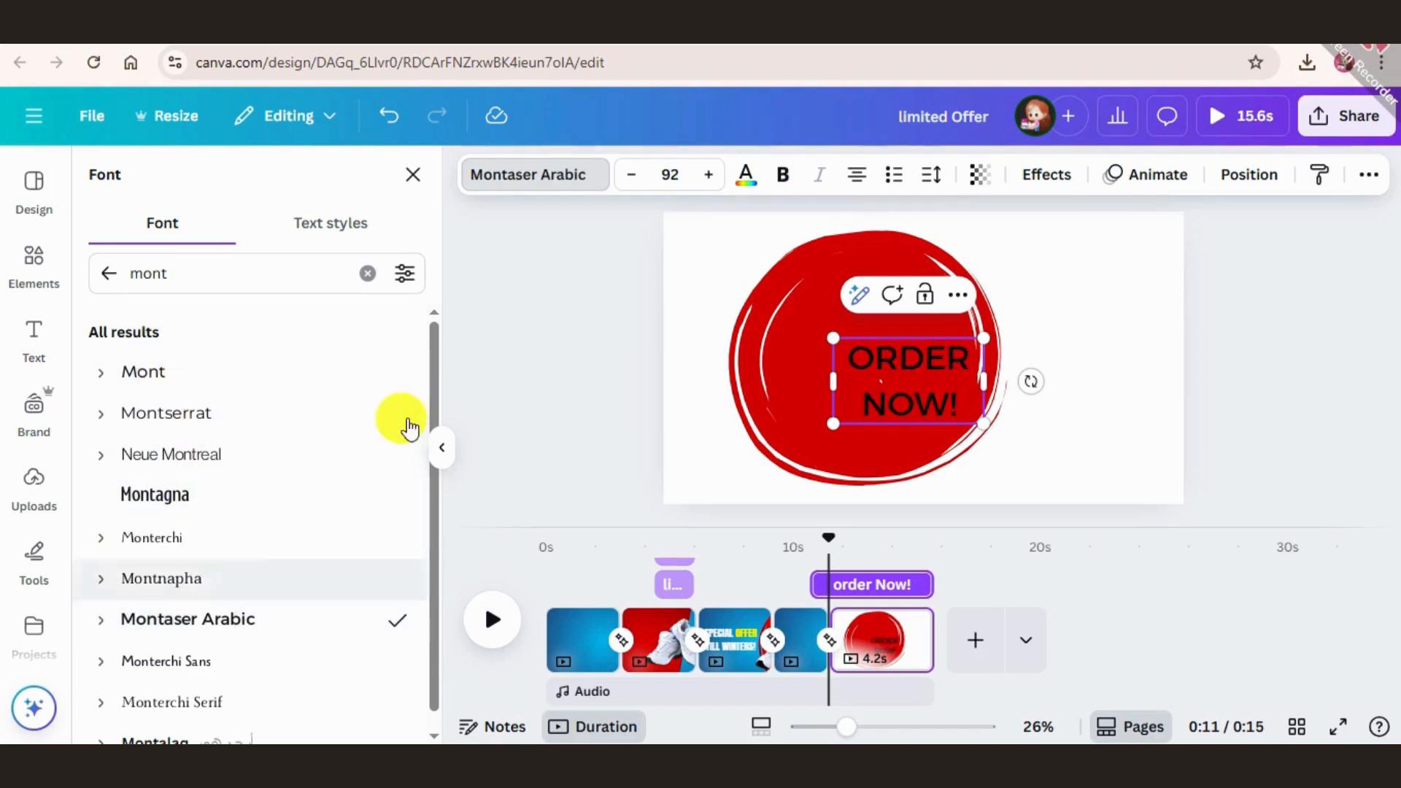
Make the "ORDER NOW!" text bold.
left_click(792, 182)
left_click(1250, 387)
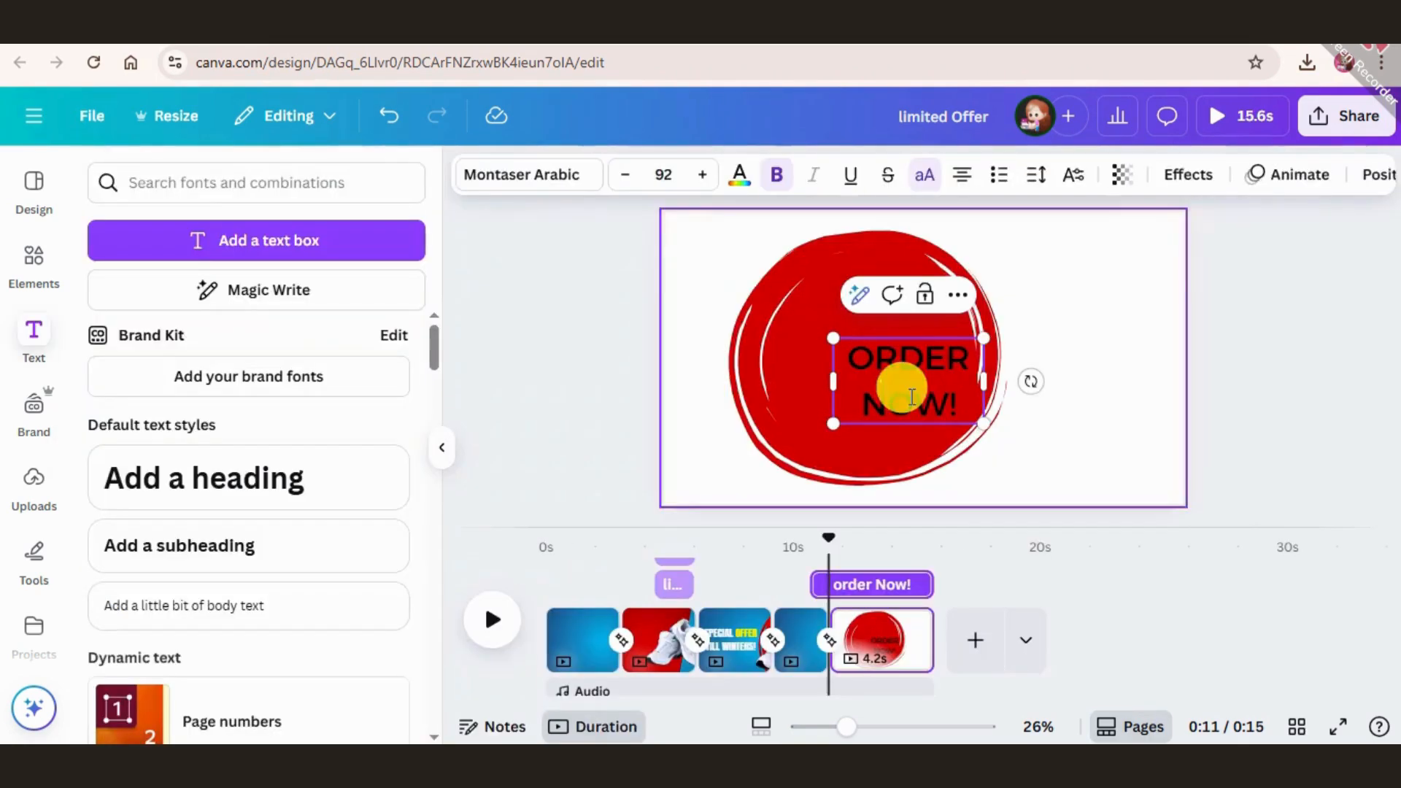
left_click(1189, 382)
left_click(895, 401)
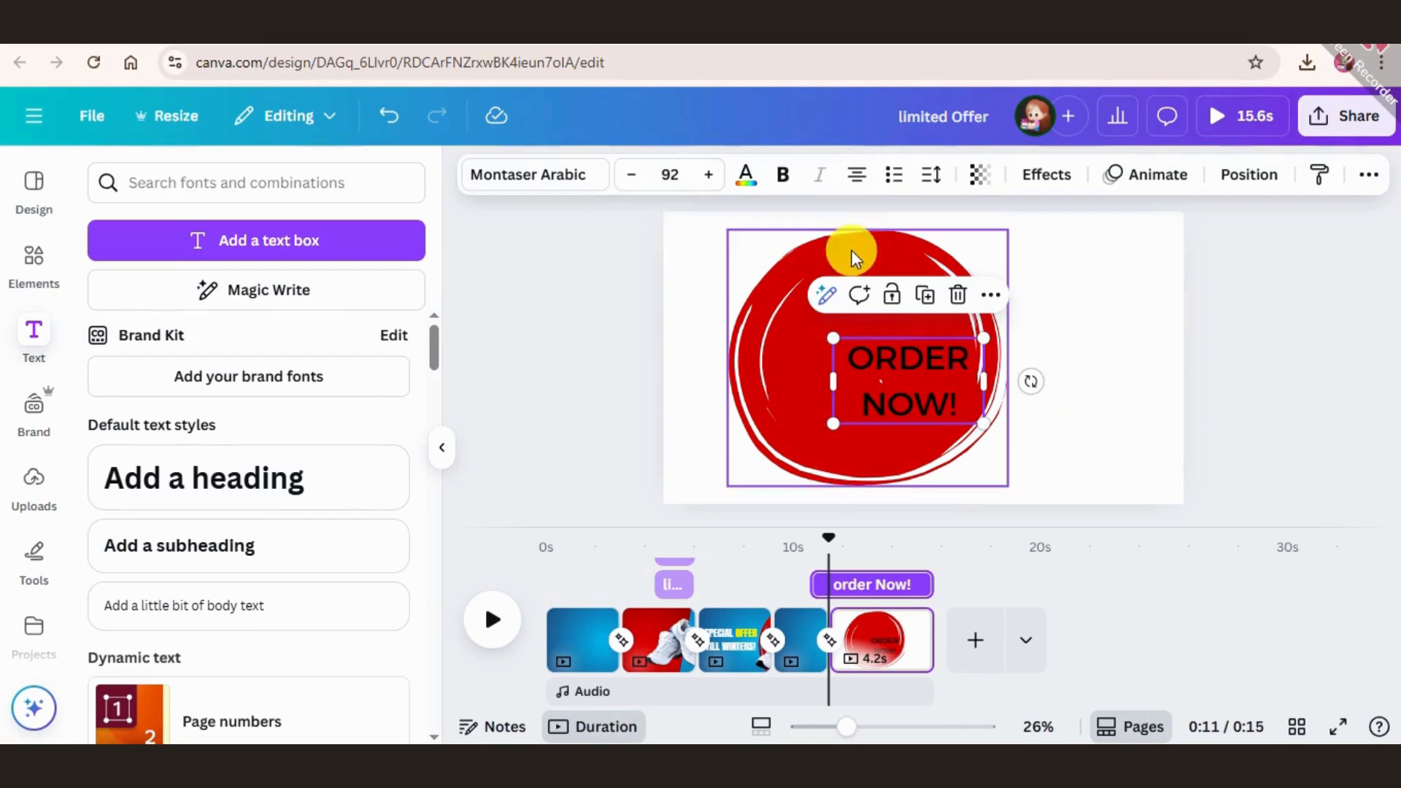
left_click(783, 175)
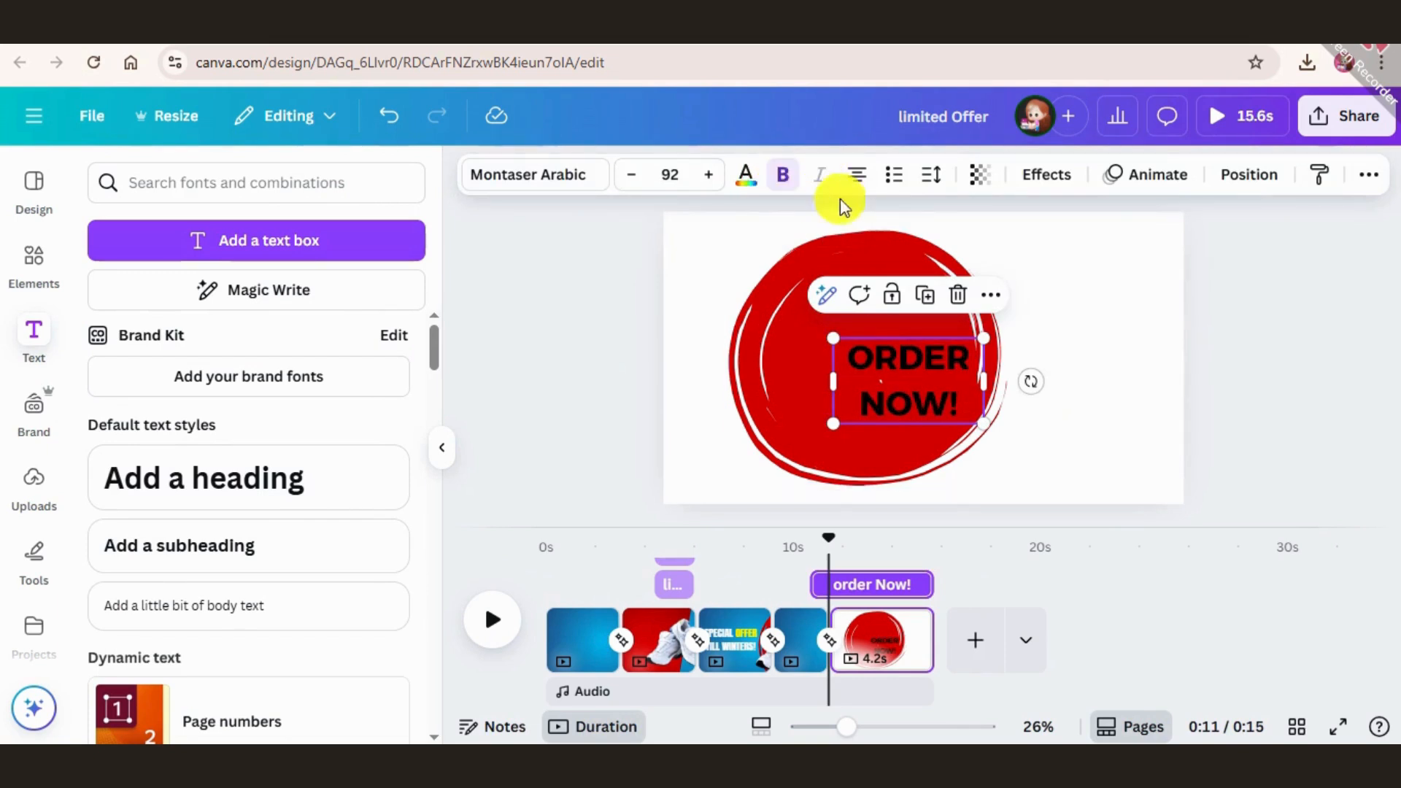
Shift the "ORDER NOW!" text to the middle of the red circle and color it white.
left_click(746, 176)
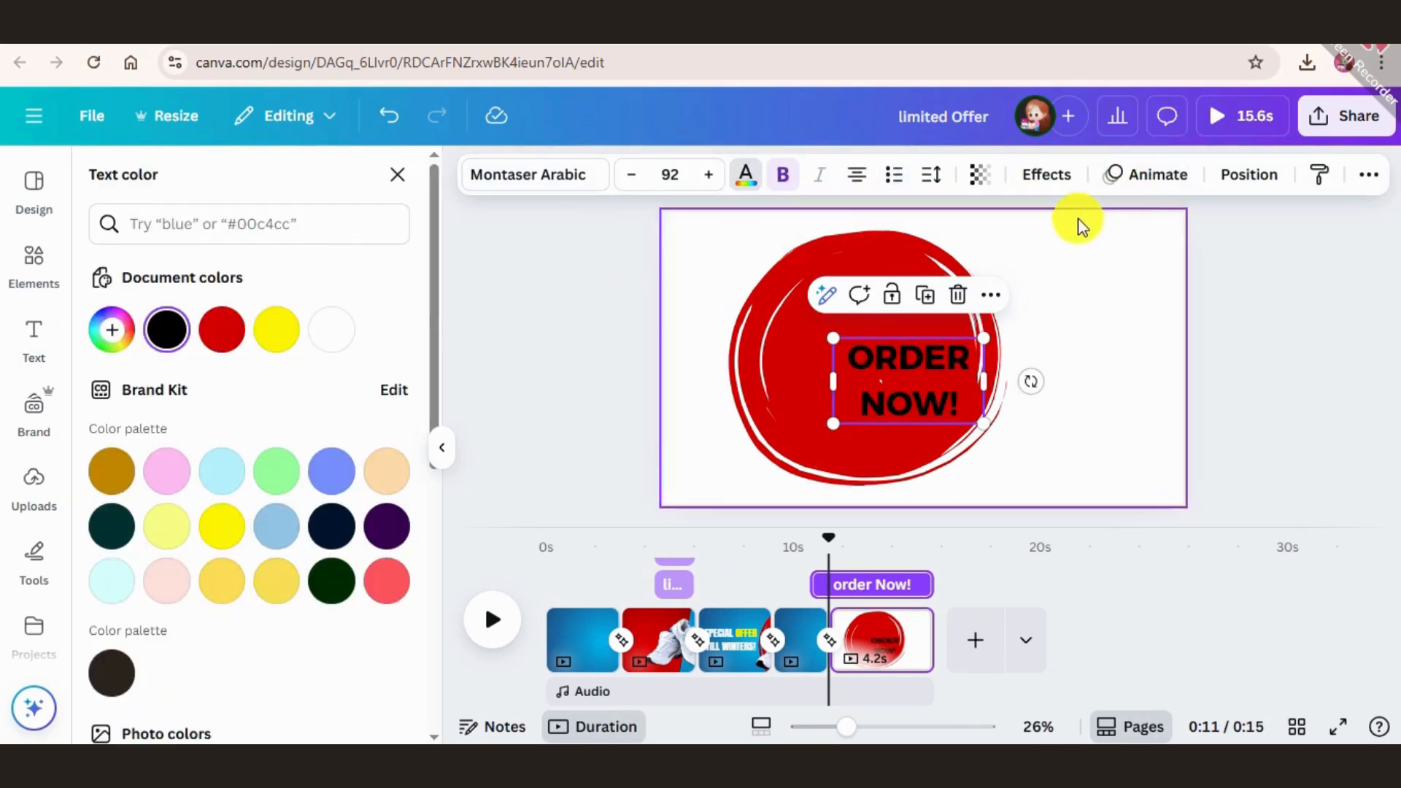
left_click_drag(944, 379, 914, 393)
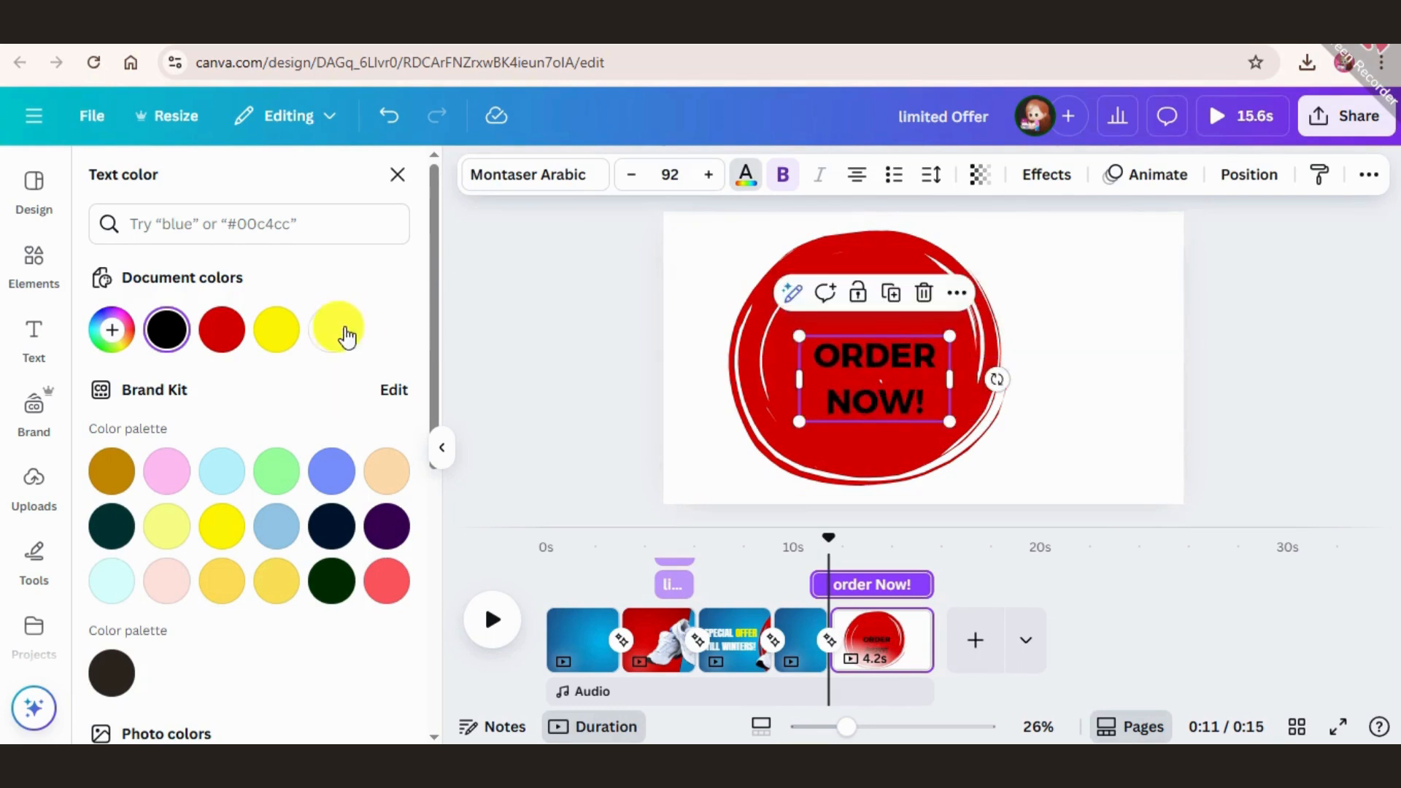
left_click(347, 337)
Apply the Lift effect at intensity 50 to the "ORDER NOW!" text and enlarge it to size 155.
left_click(1033, 173)
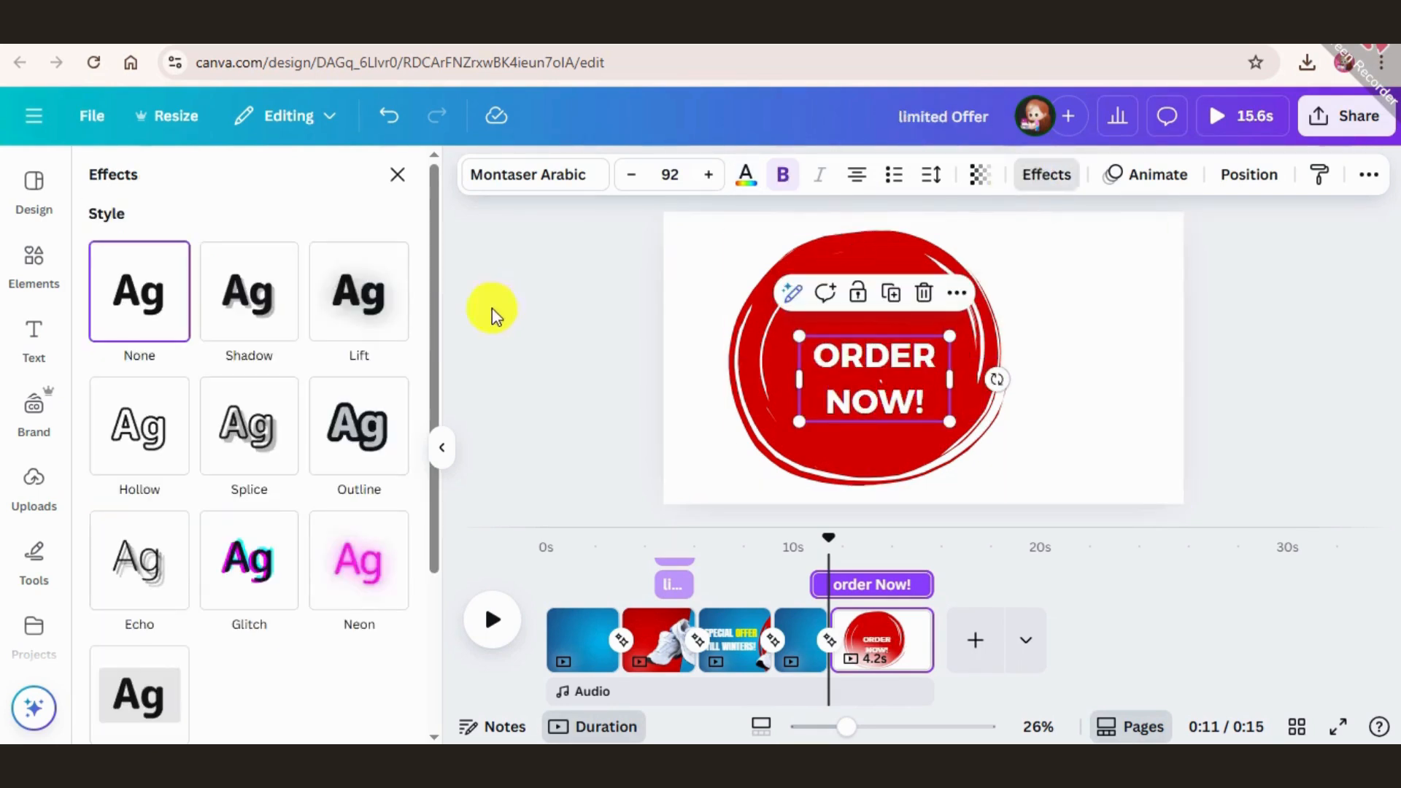
left_click(354, 310)
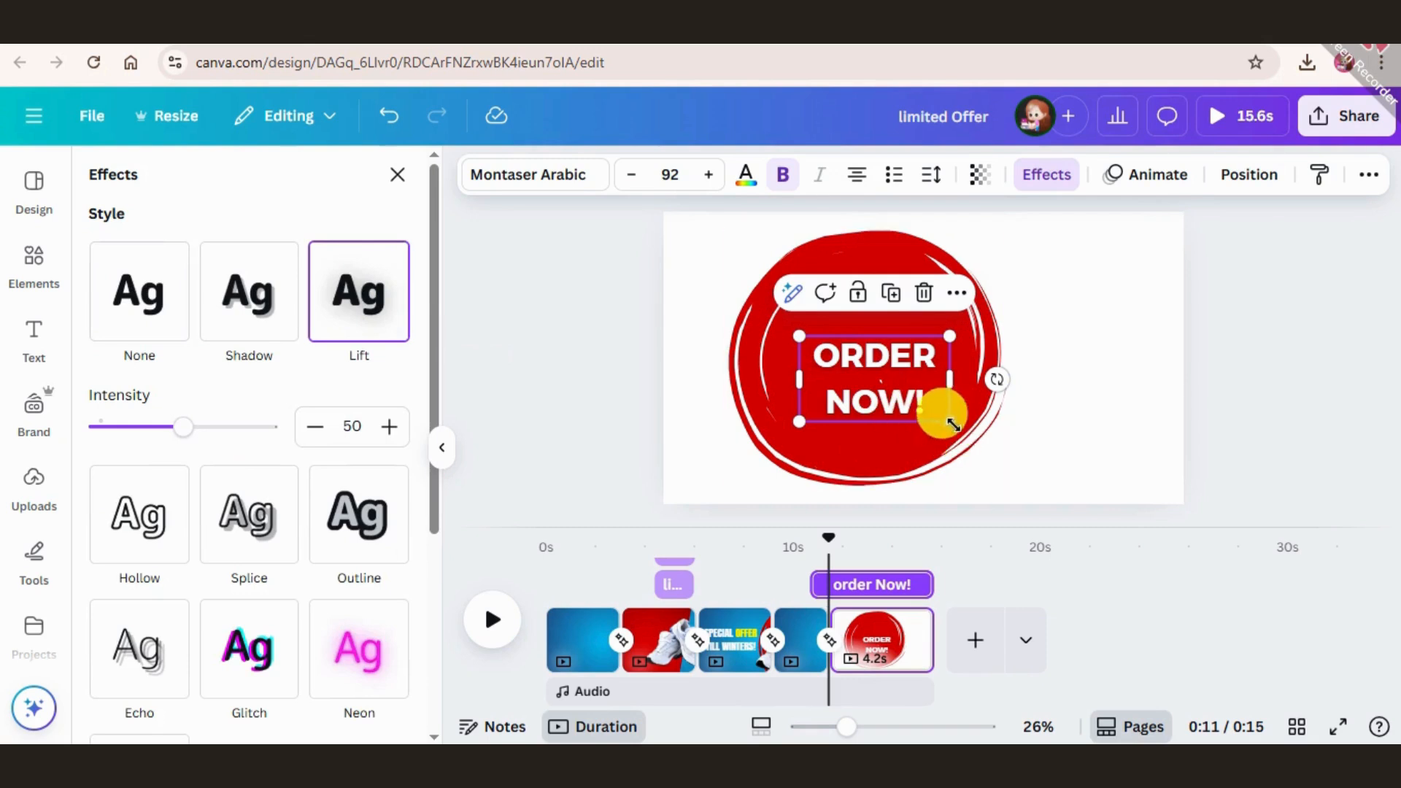
left_click_drag(950, 422, 911, 390)
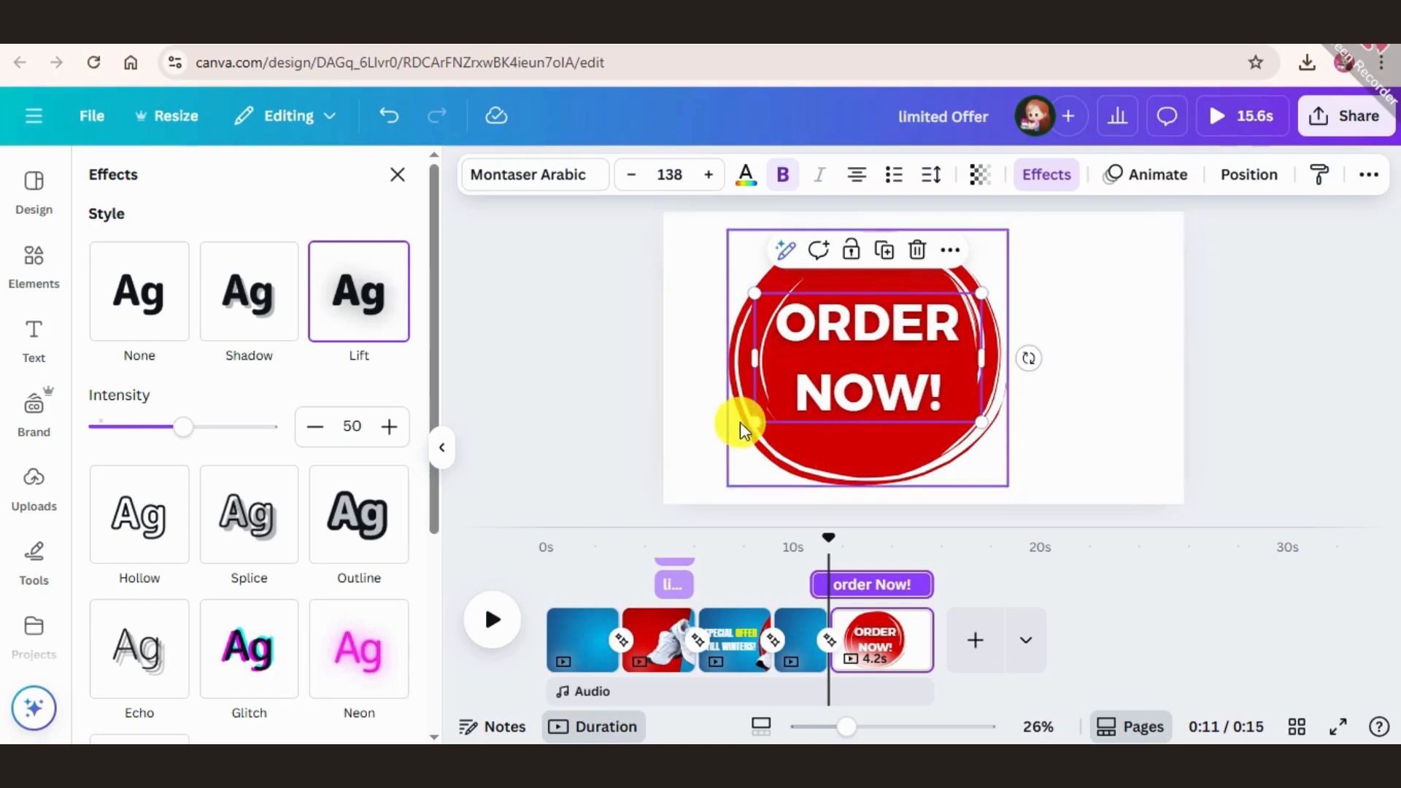
left_click_drag(755, 421, 720, 438)
left_click_drag(854, 353, 871, 351)
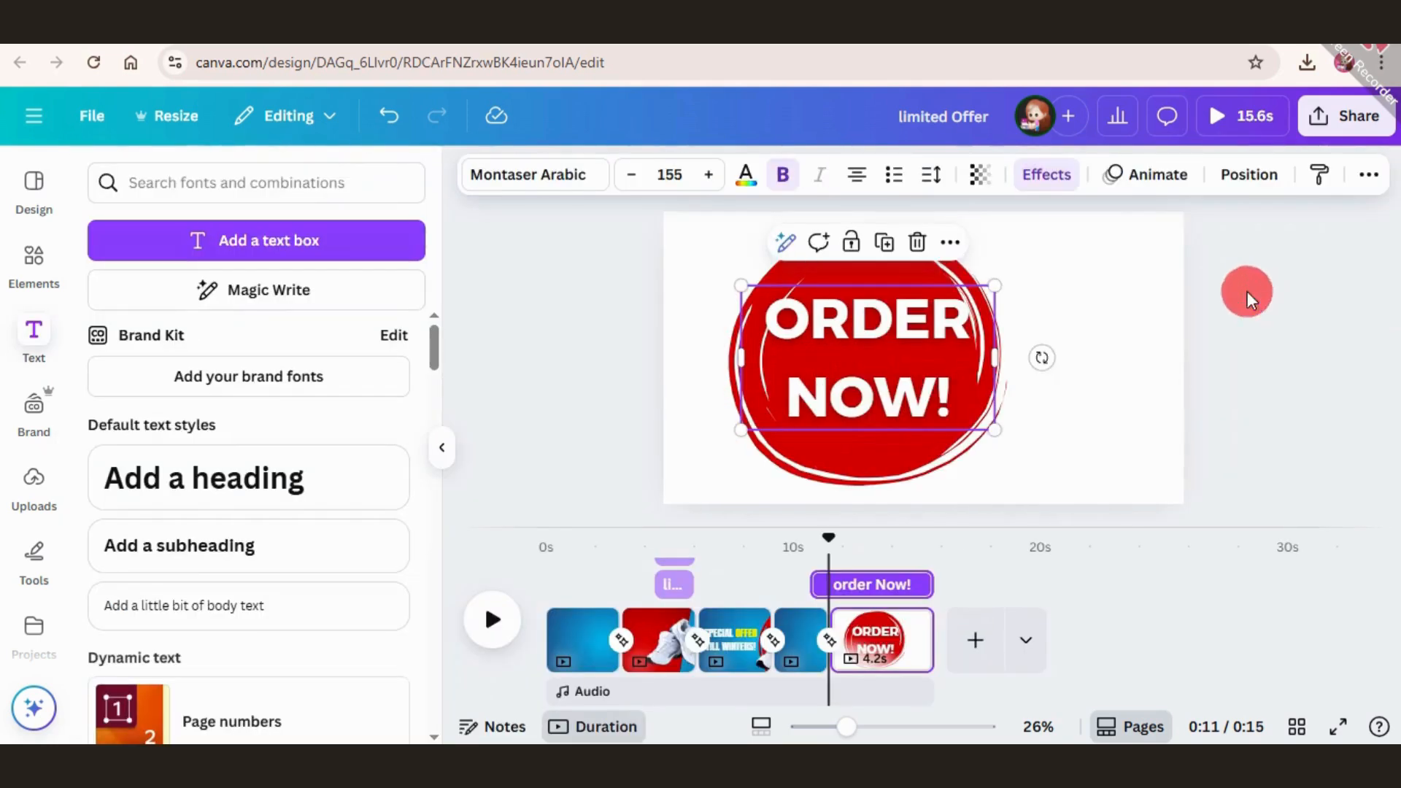
Reduce the "ORDER NOW!" text to size 130 and center it inside the red circle.
left_click(1247, 292)
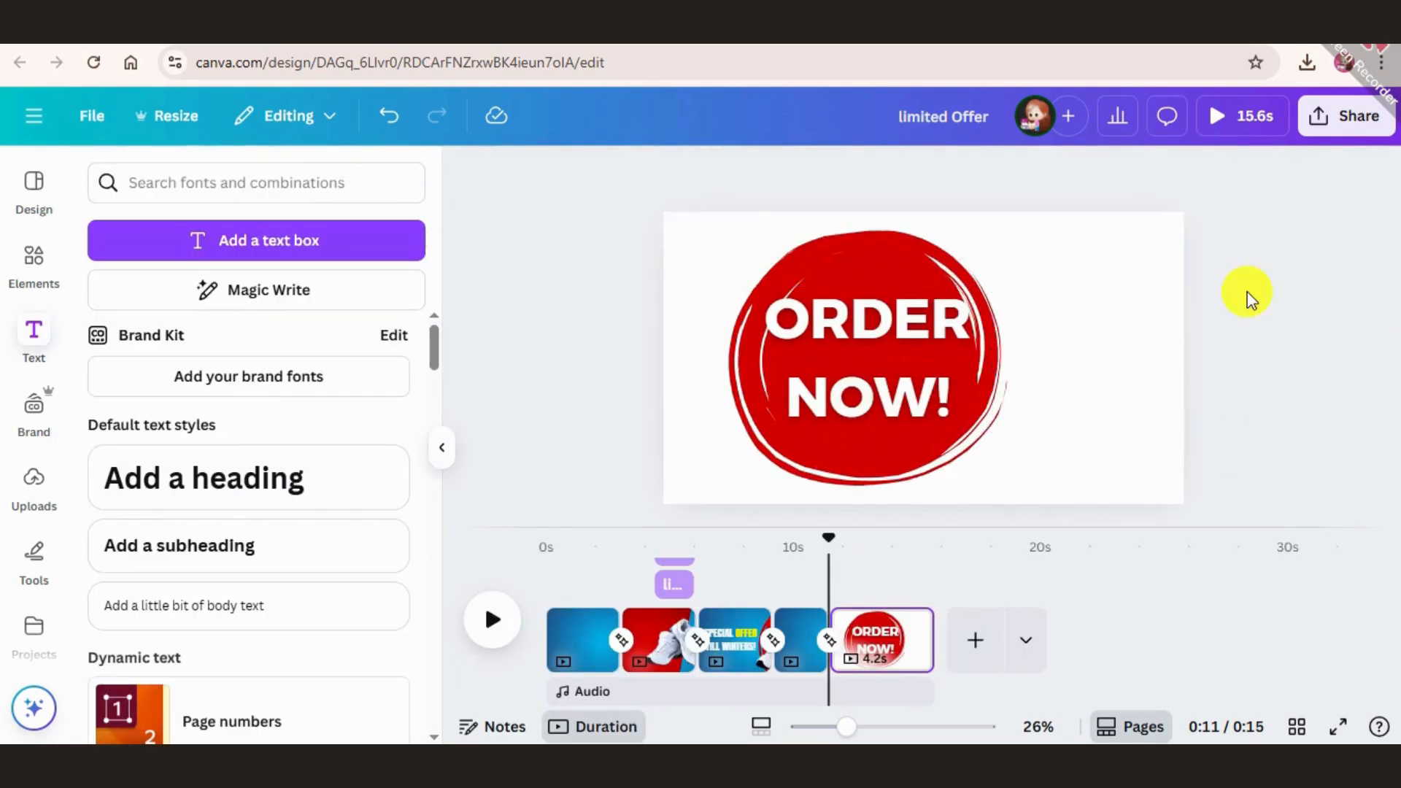
left_click(813, 331)
left_click_drag(738, 296, 767, 313)
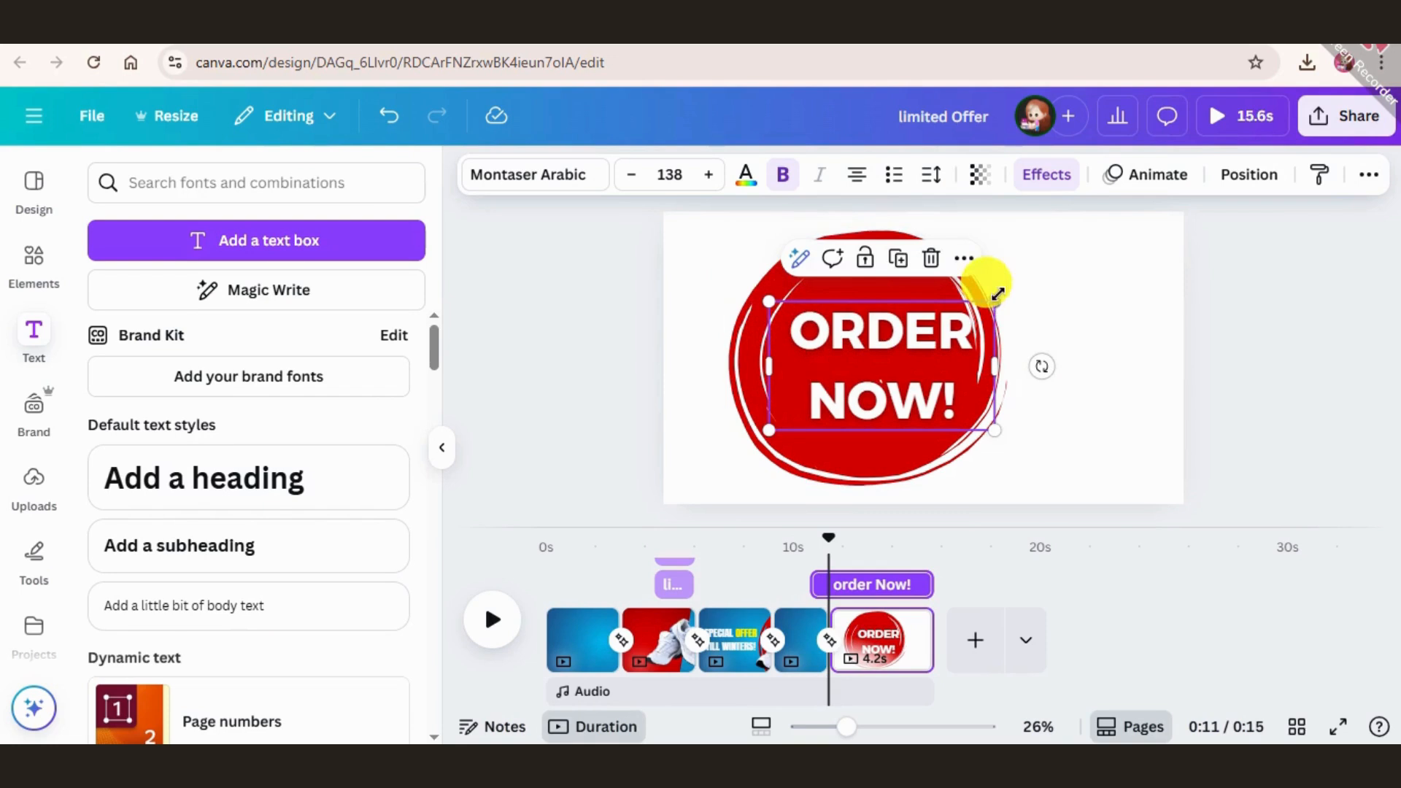
left_click_drag(988, 277, 974, 285)
left_click_drag(923, 369, 913, 364)
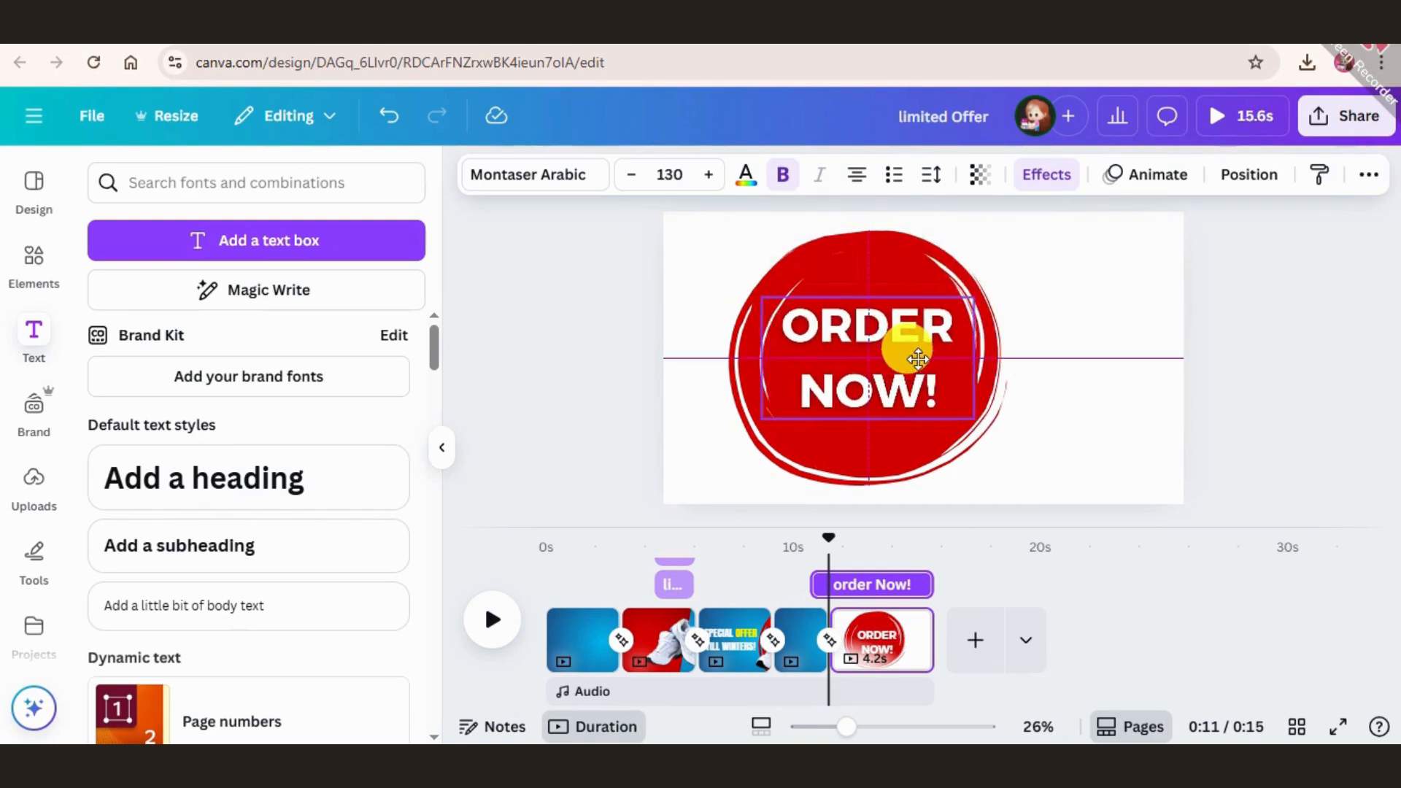
Open the design's download settings and limit the page selection to page 5 only.
left_click(1354, 130)
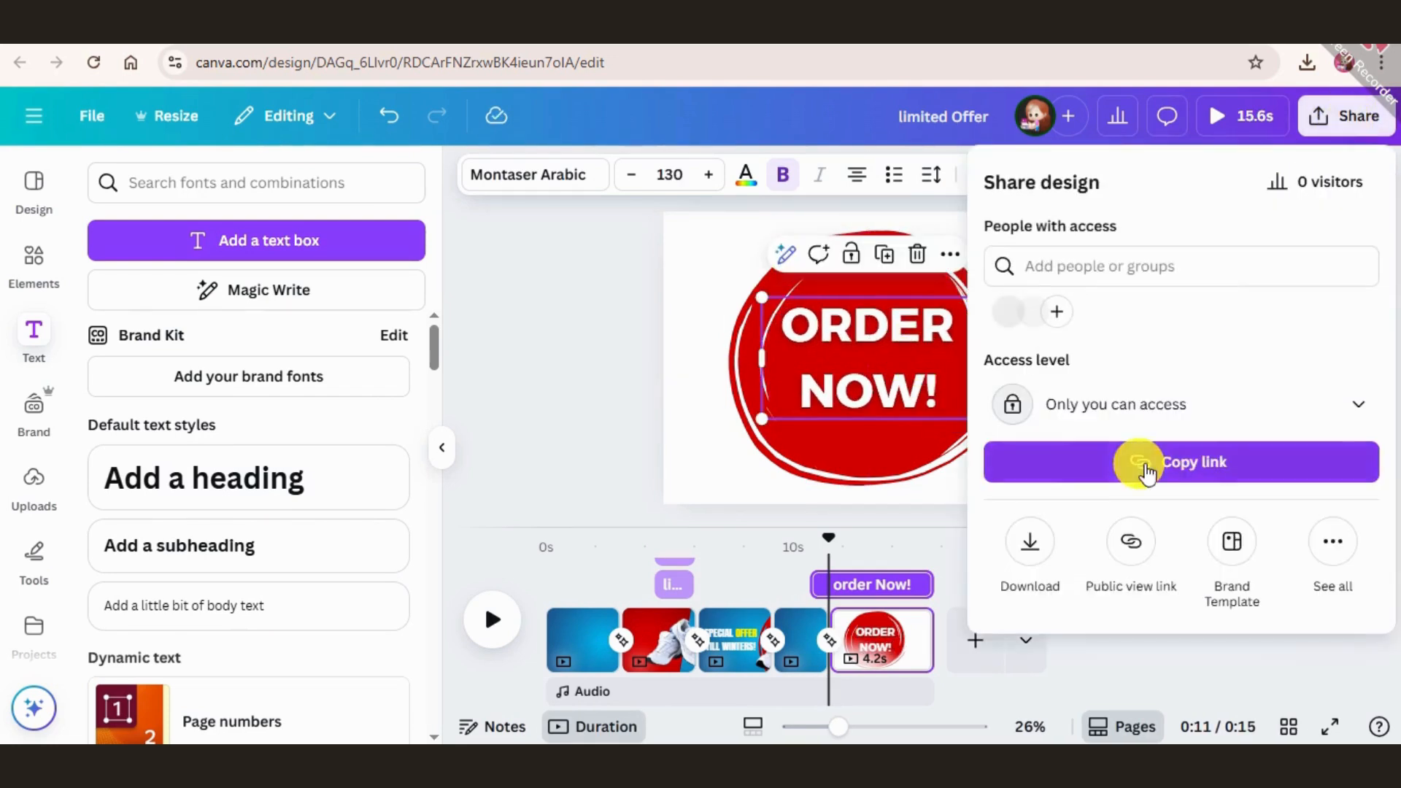
left_click(1030, 543)
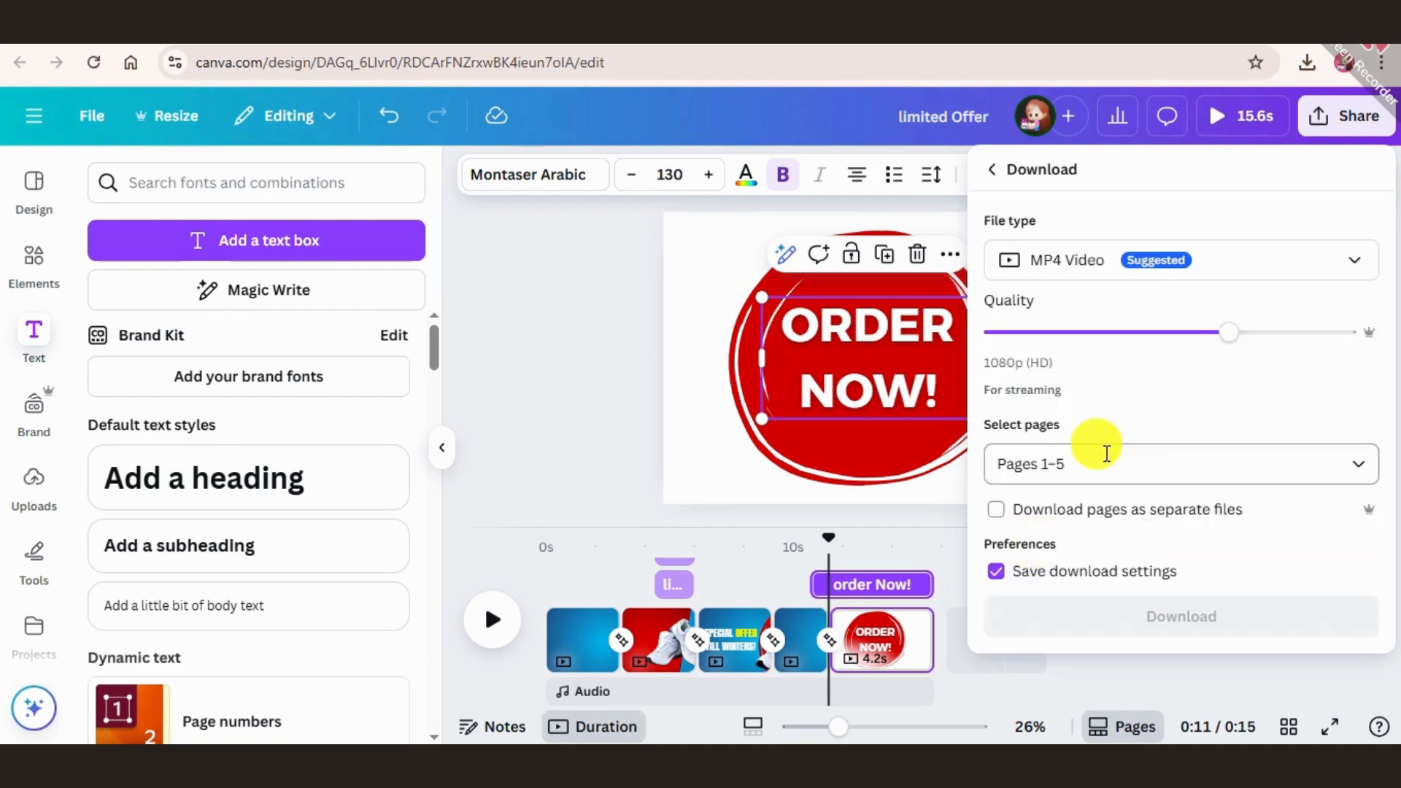
left_click(1178, 461)
scroll(1146, 299, "down", 2)
scroll(1111, 204, "up", 2)
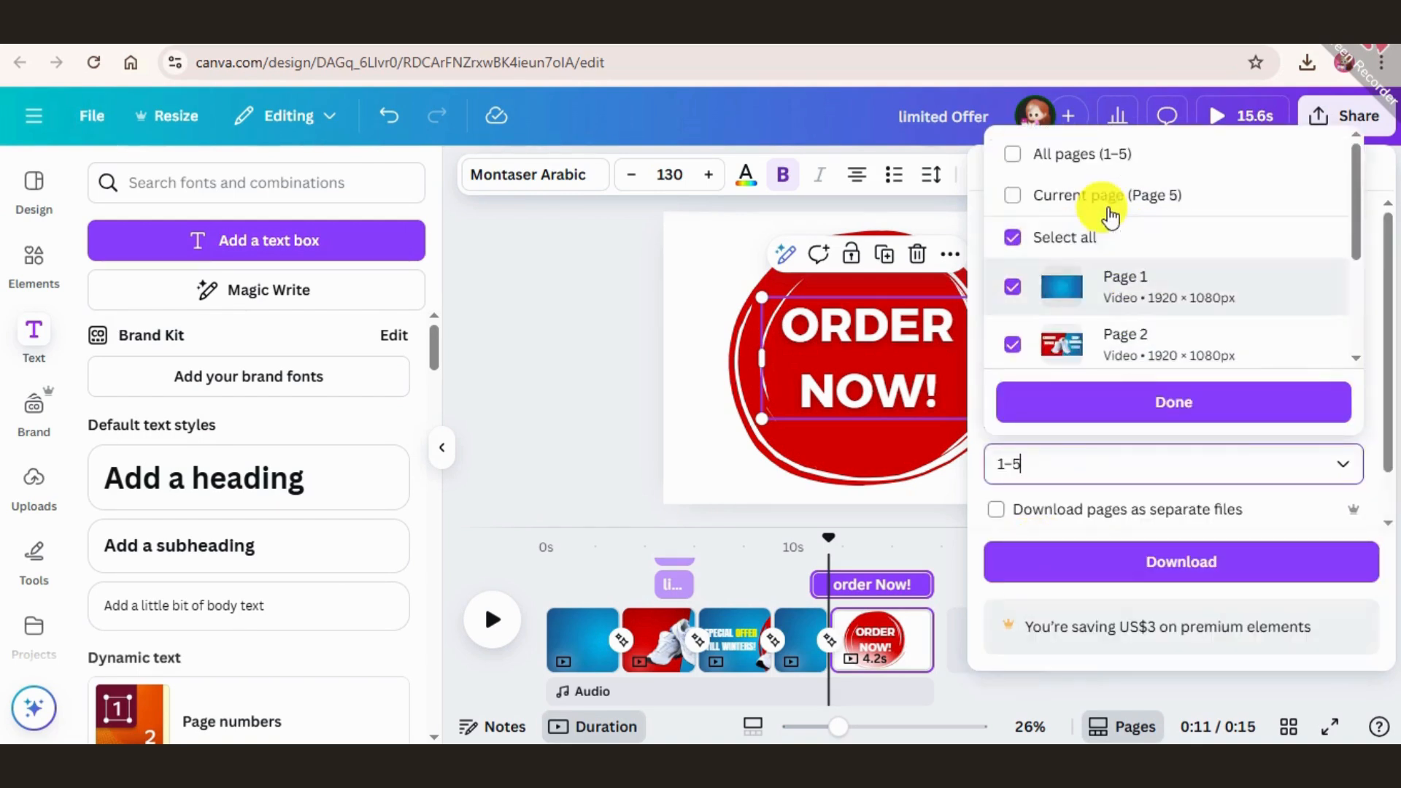
left_click(1067, 232)
scroll(1065, 276, "down", 3)
left_click(1064, 328)
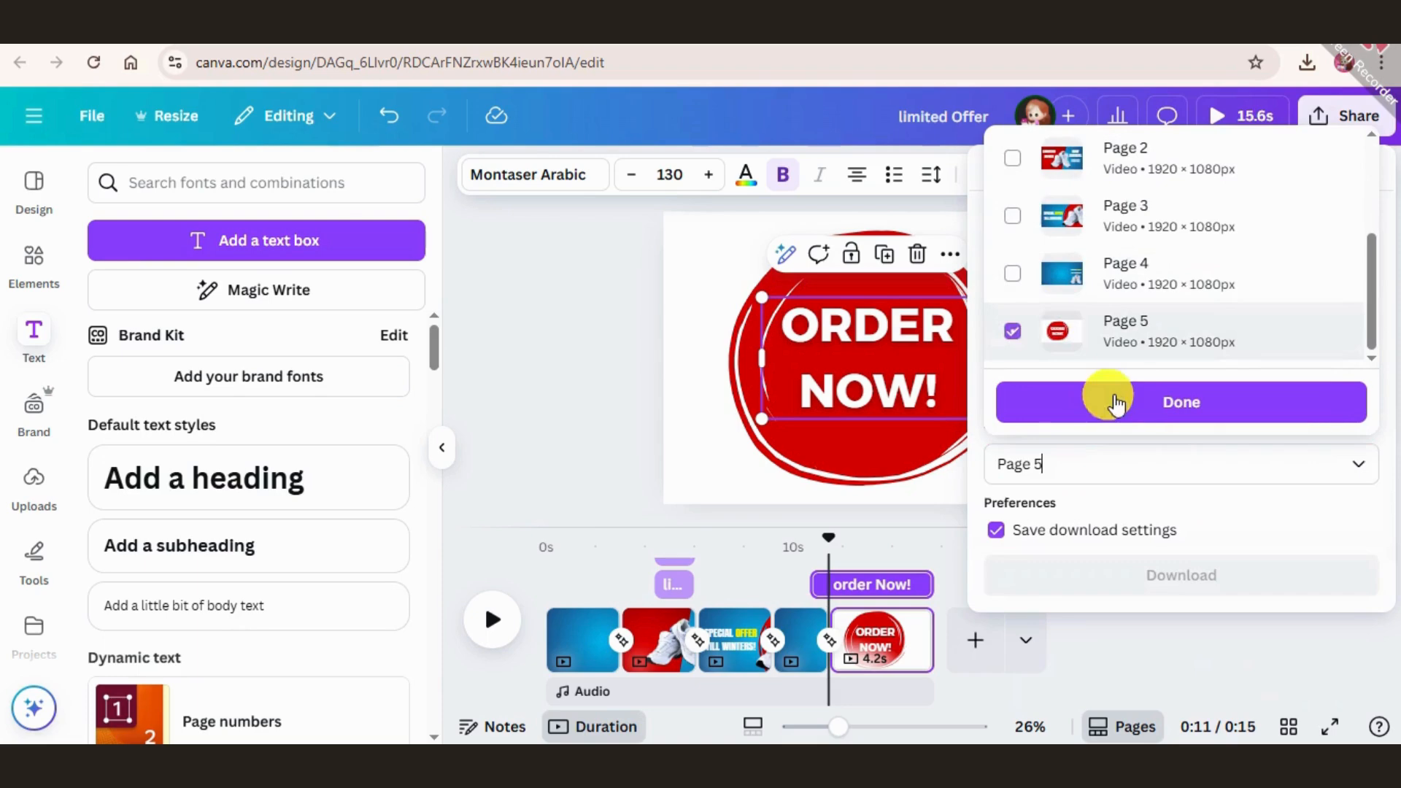
left_click(1108, 398)
Download page 5 as a PNG with a transparent background.
left_click(1112, 270)
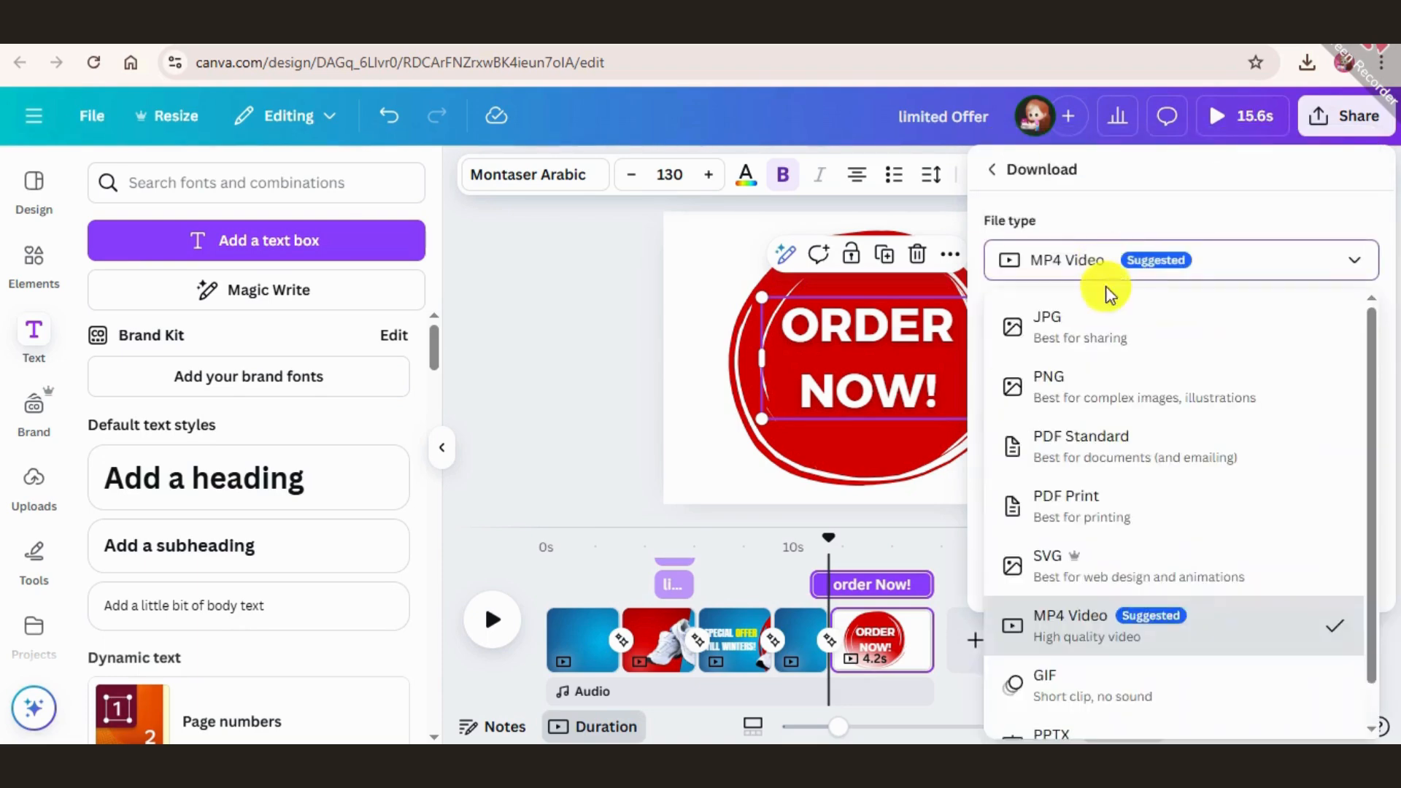
left_click(1089, 383)
scroll(1126, 570, "down", 2)
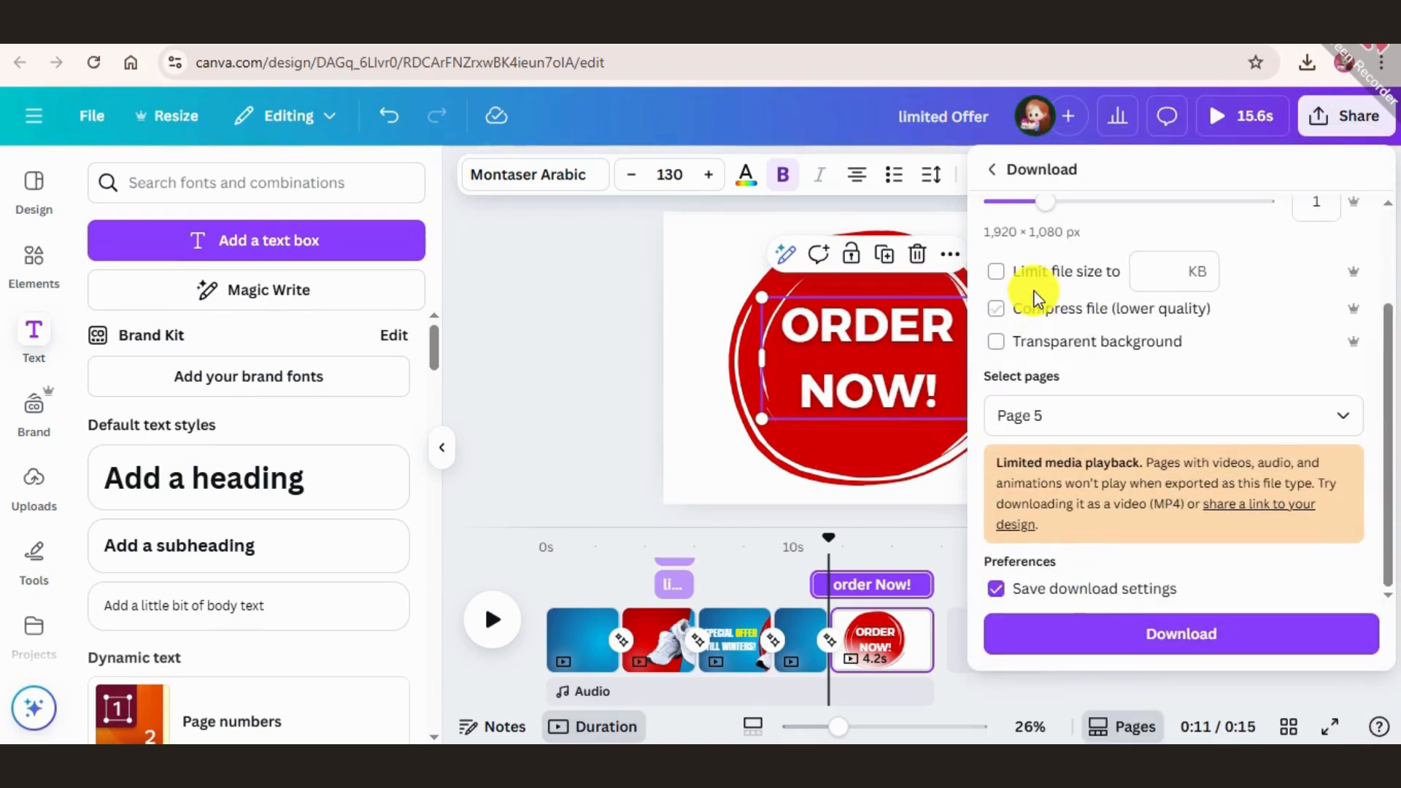
left_click(1144, 641)
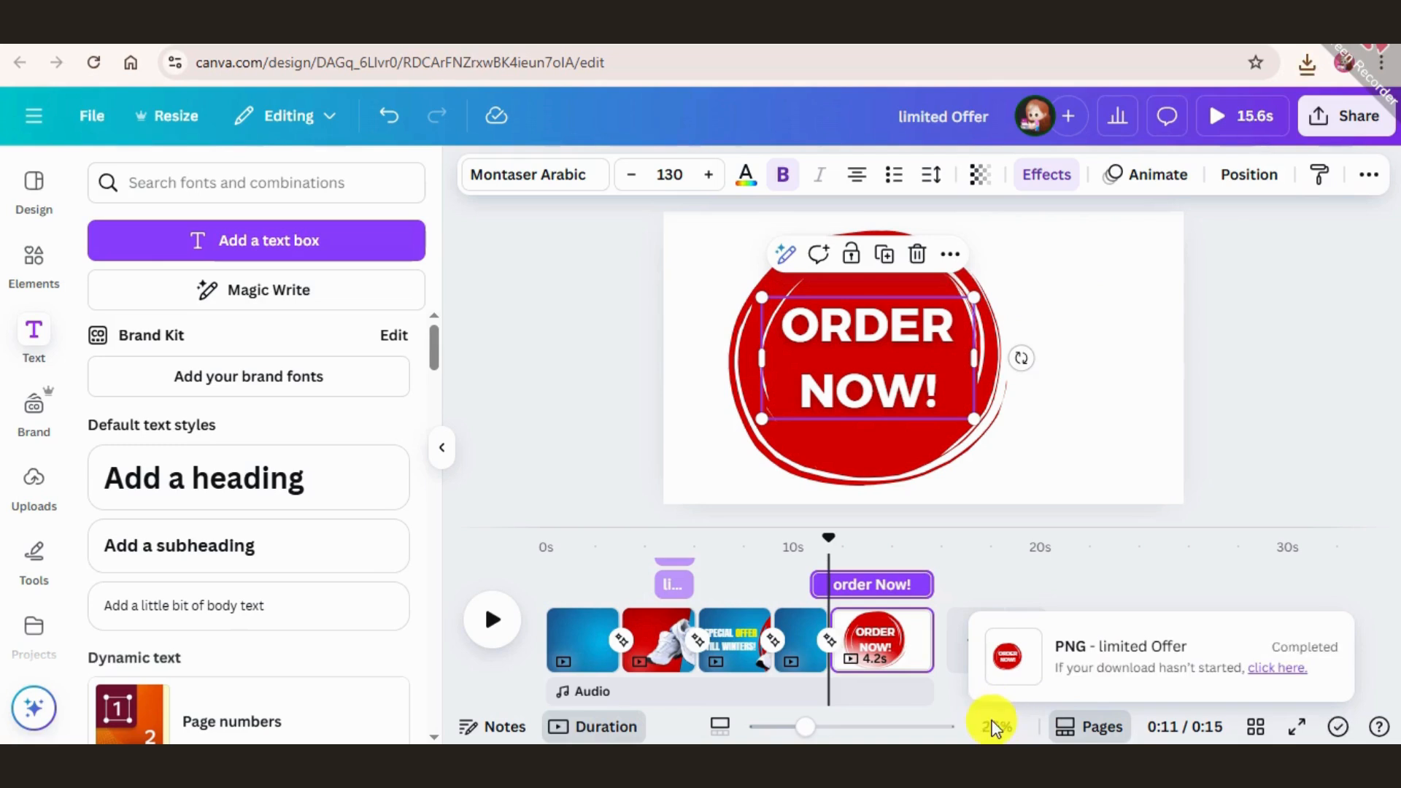
Delete the closing "ORDER NOW!" page from the timeline and select the fourth page.
left_click(870, 641)
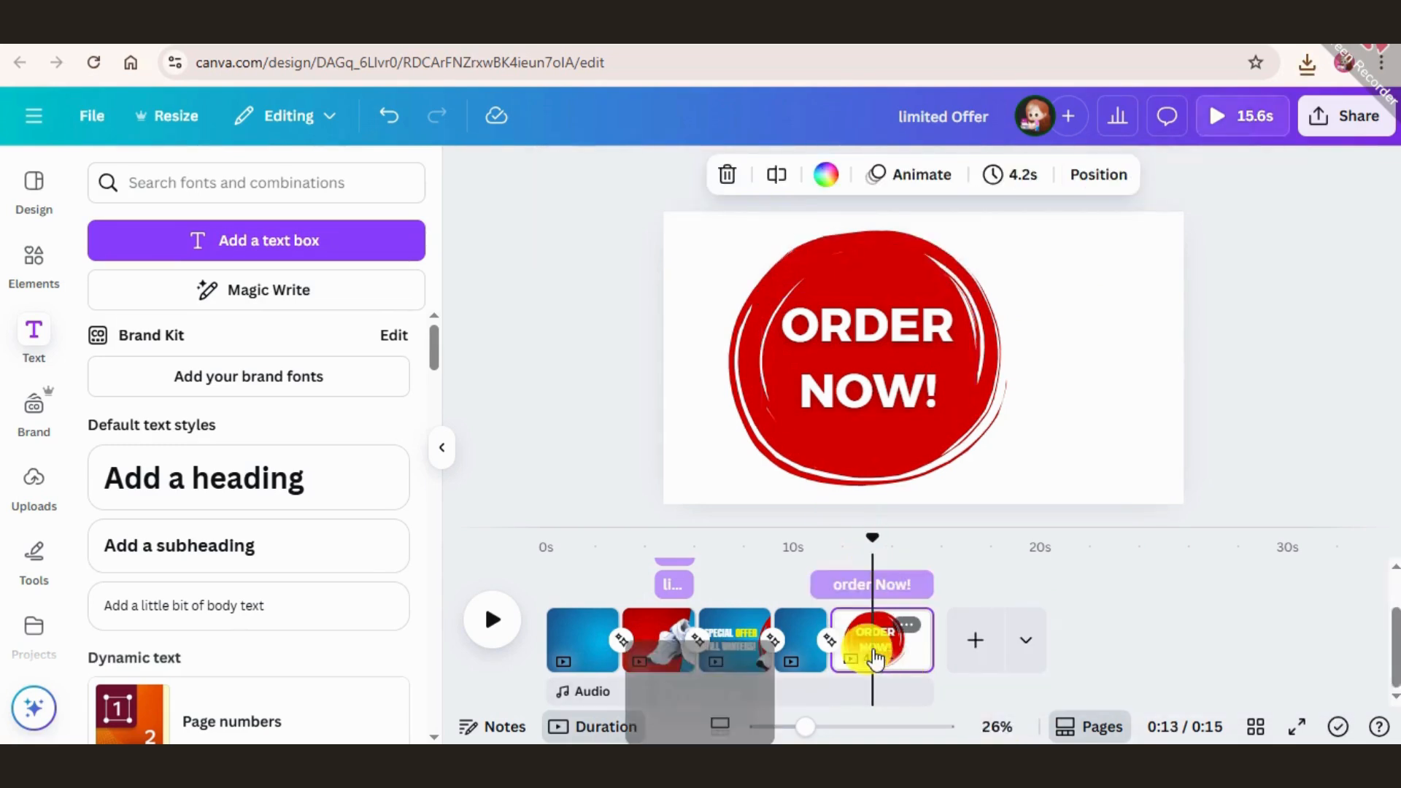
key("Delete")
left_click(818, 649)
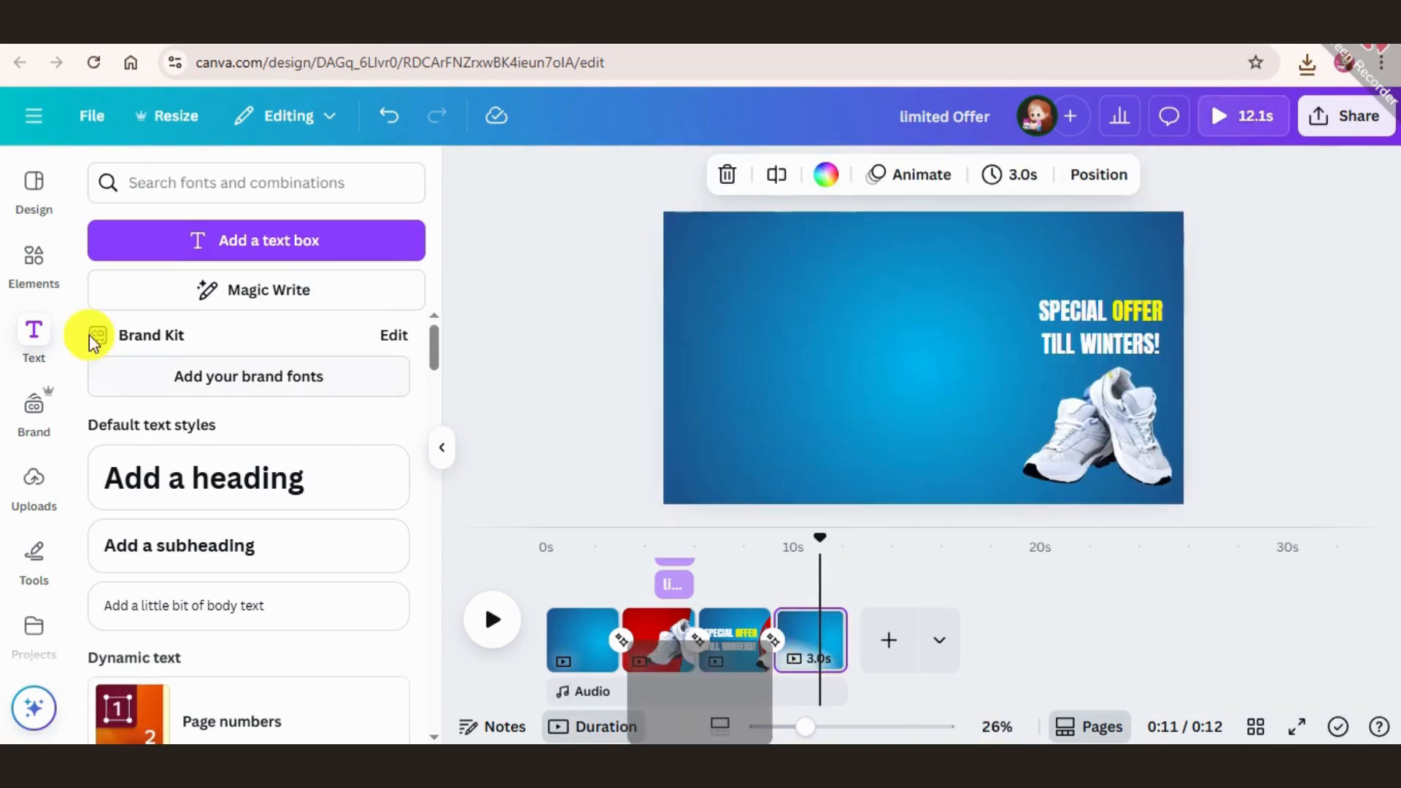
Upload the "limited Offer" image from the Downloads folder.
left_click(33, 502)
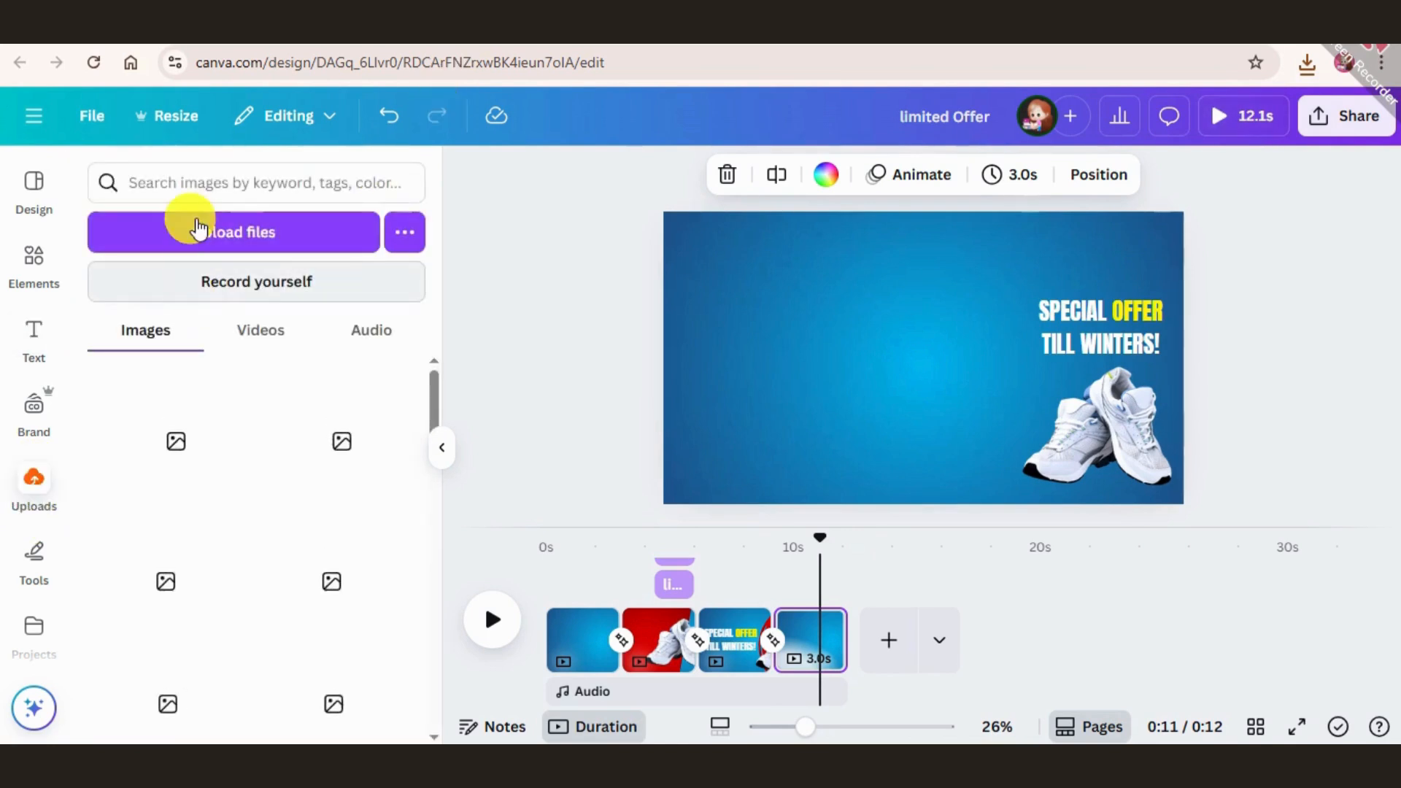
left_click(197, 226)
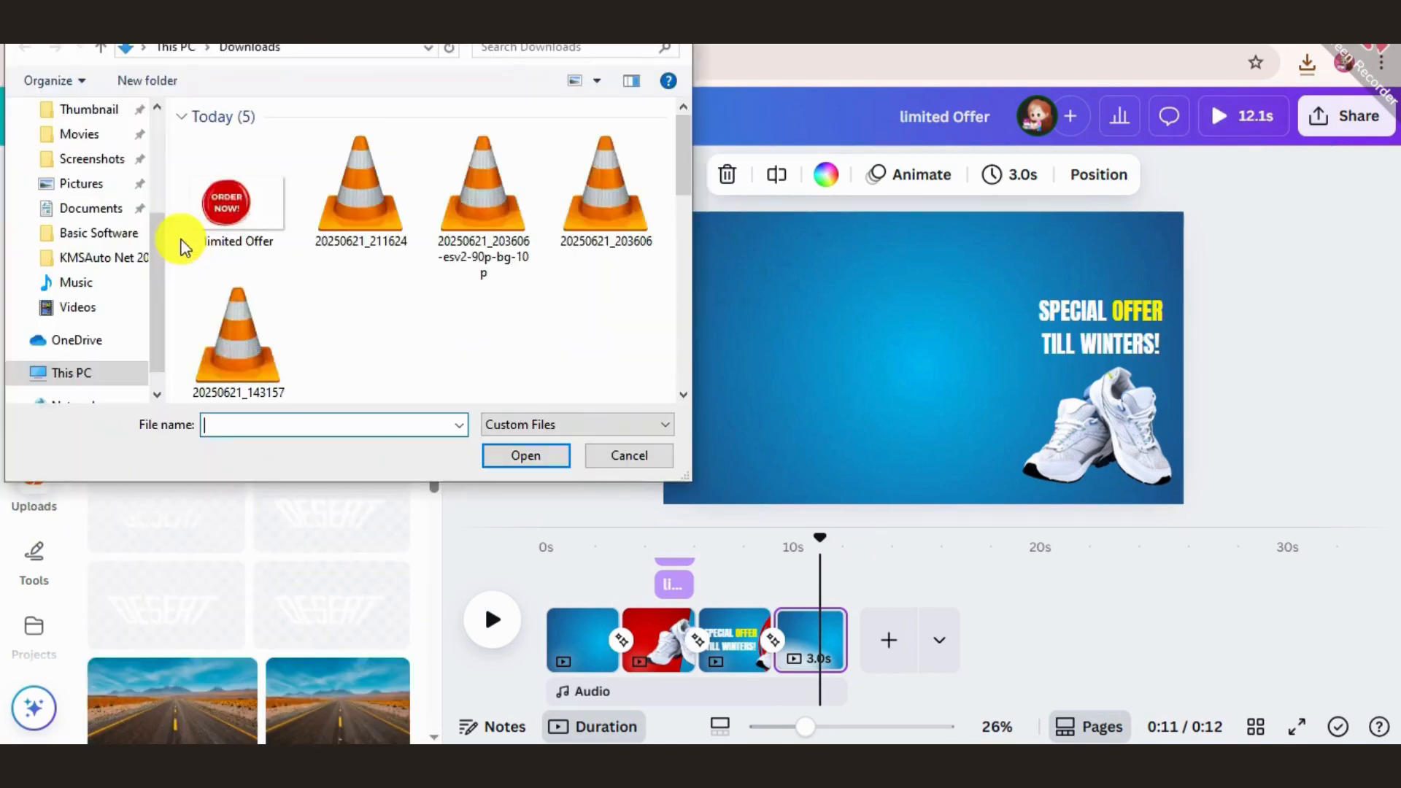
left_click(221, 185)
left_click(527, 454)
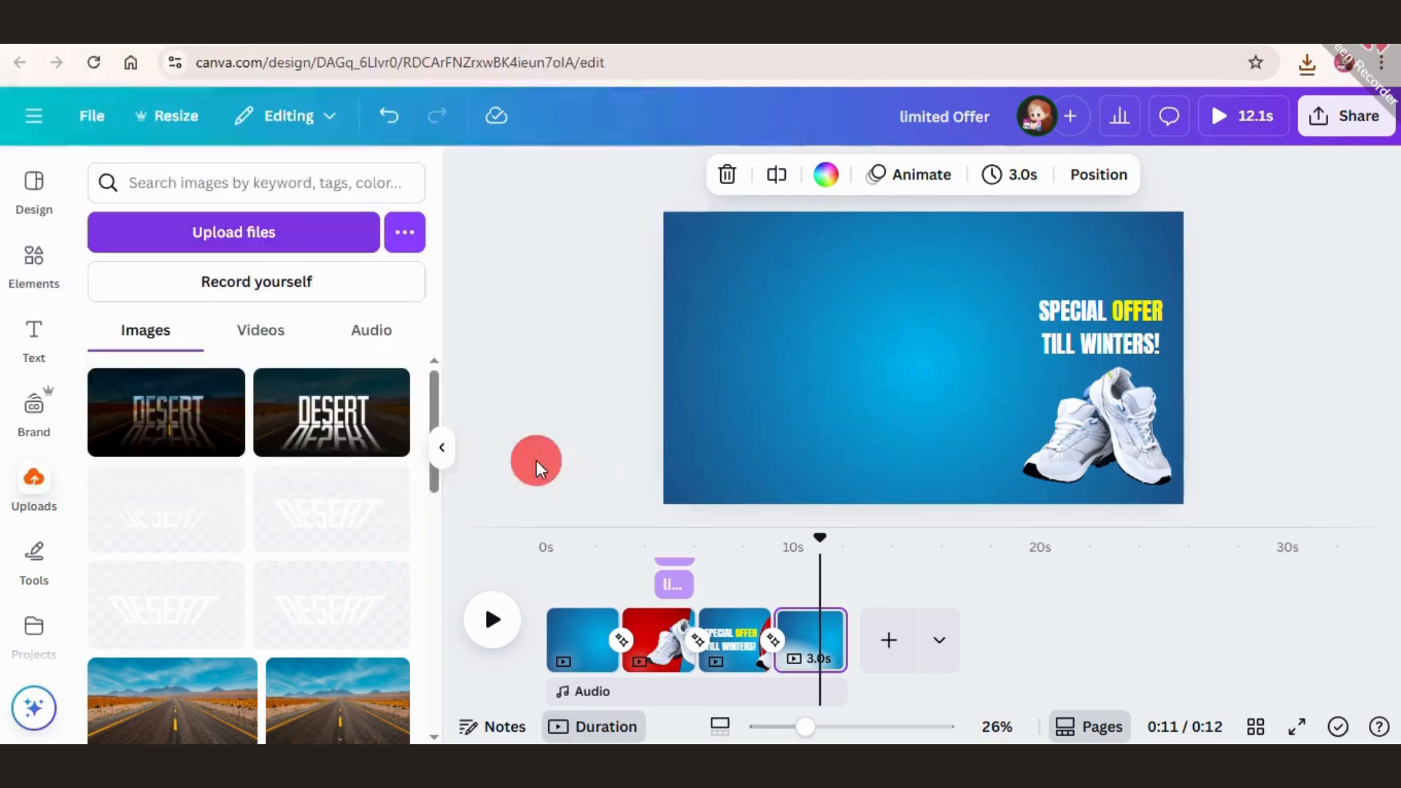
Place the uploaded "ORDER NOW!" image on the fourth page and enlarge it to fill the whole page.
left_click_drag(160, 423, 868, 316)
left_click_drag(996, 372, 831, 299)
left_click_drag(987, 392, 1184, 503)
left_click(1279, 361)
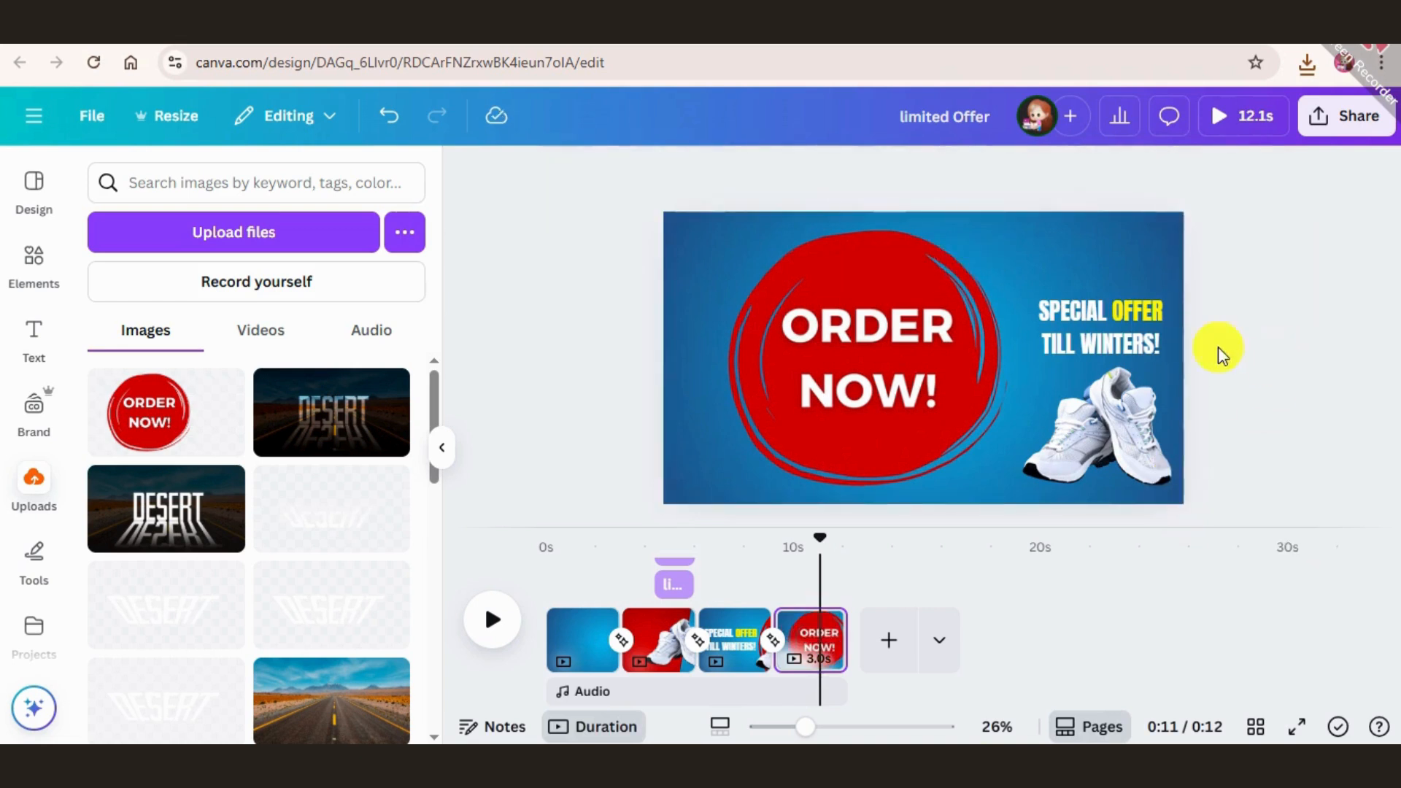
Crop all four sides of the "ORDER NOW!" image close to the red circle and nudge it slightly.
left_click(953, 392)
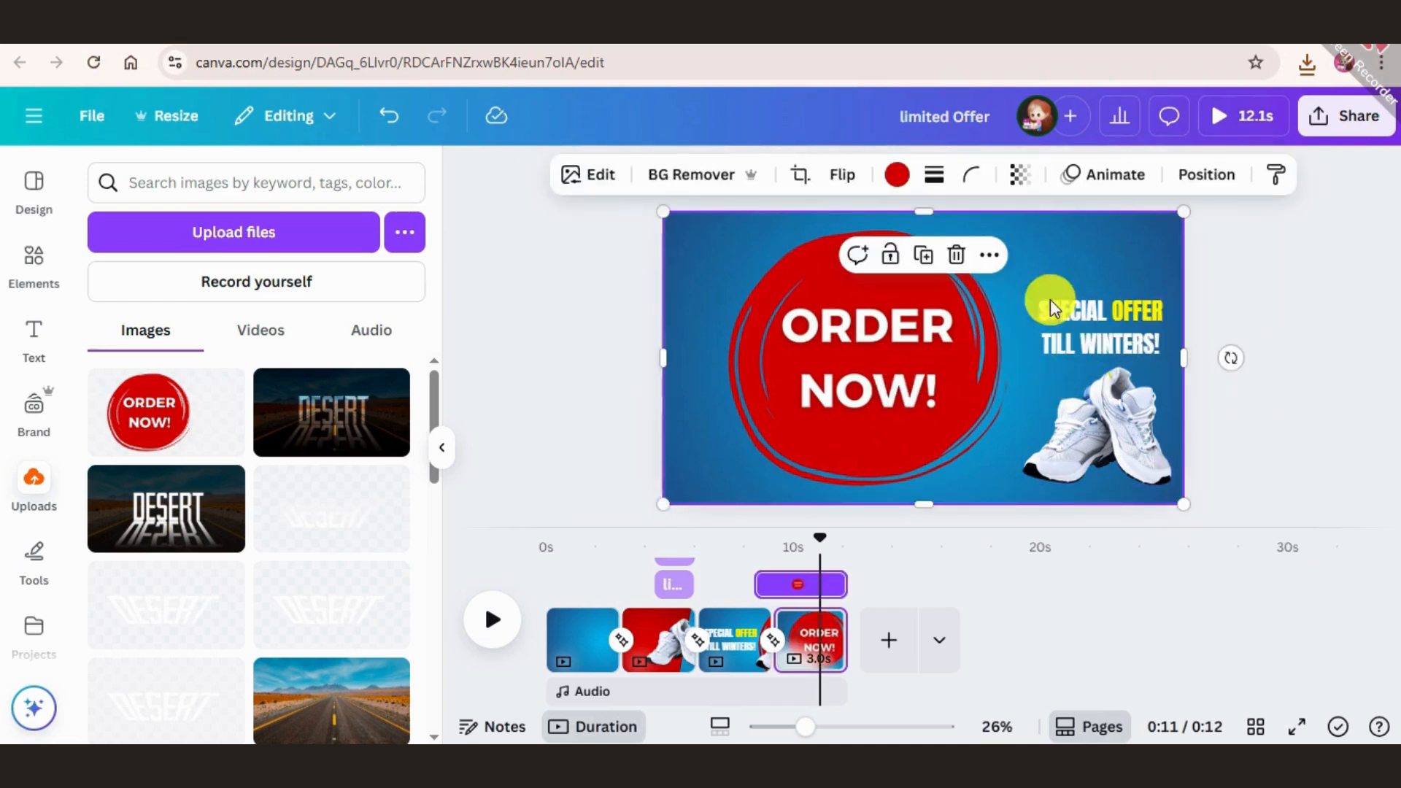
left_click_drag(1182, 336, 1015, 322)
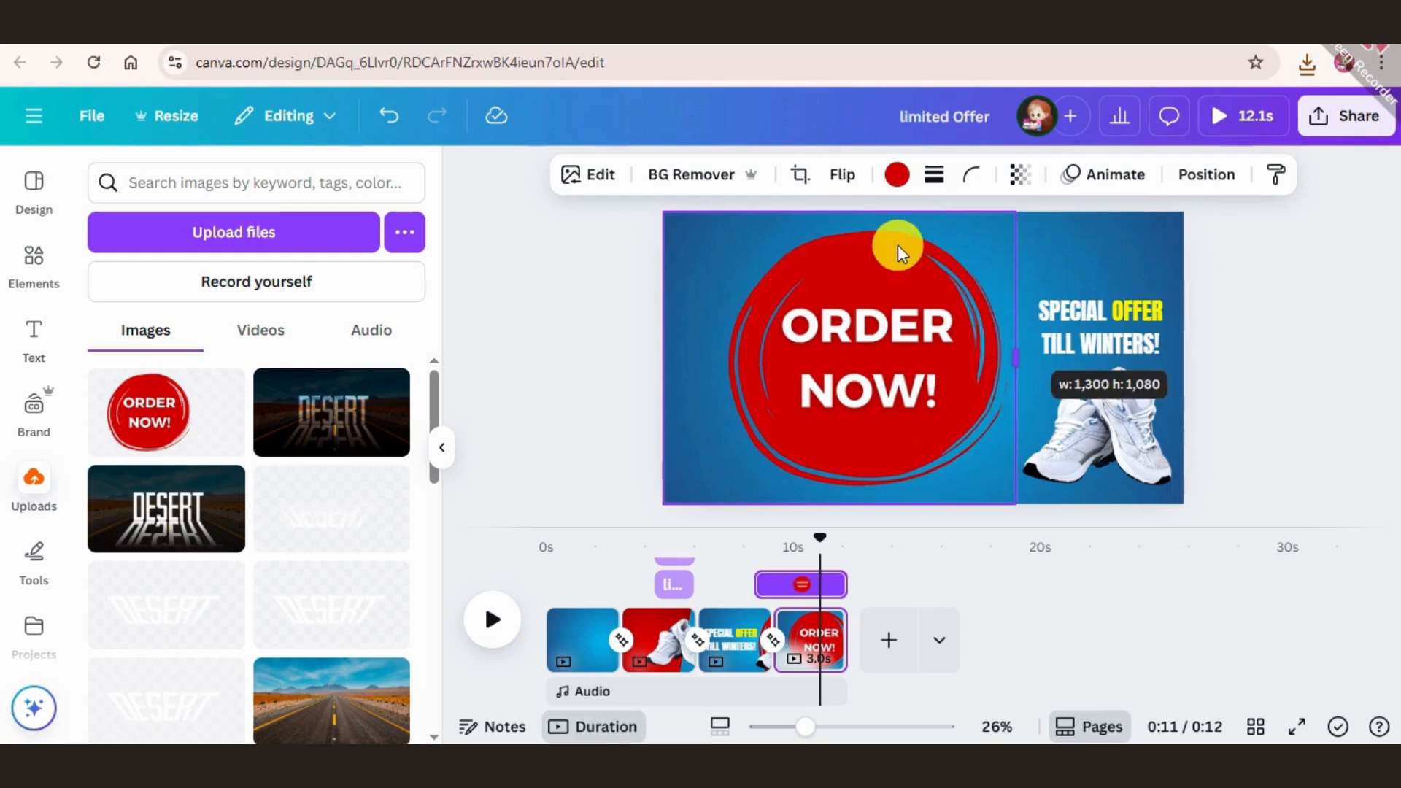
left_click_drag(830, 211, 825, 223)
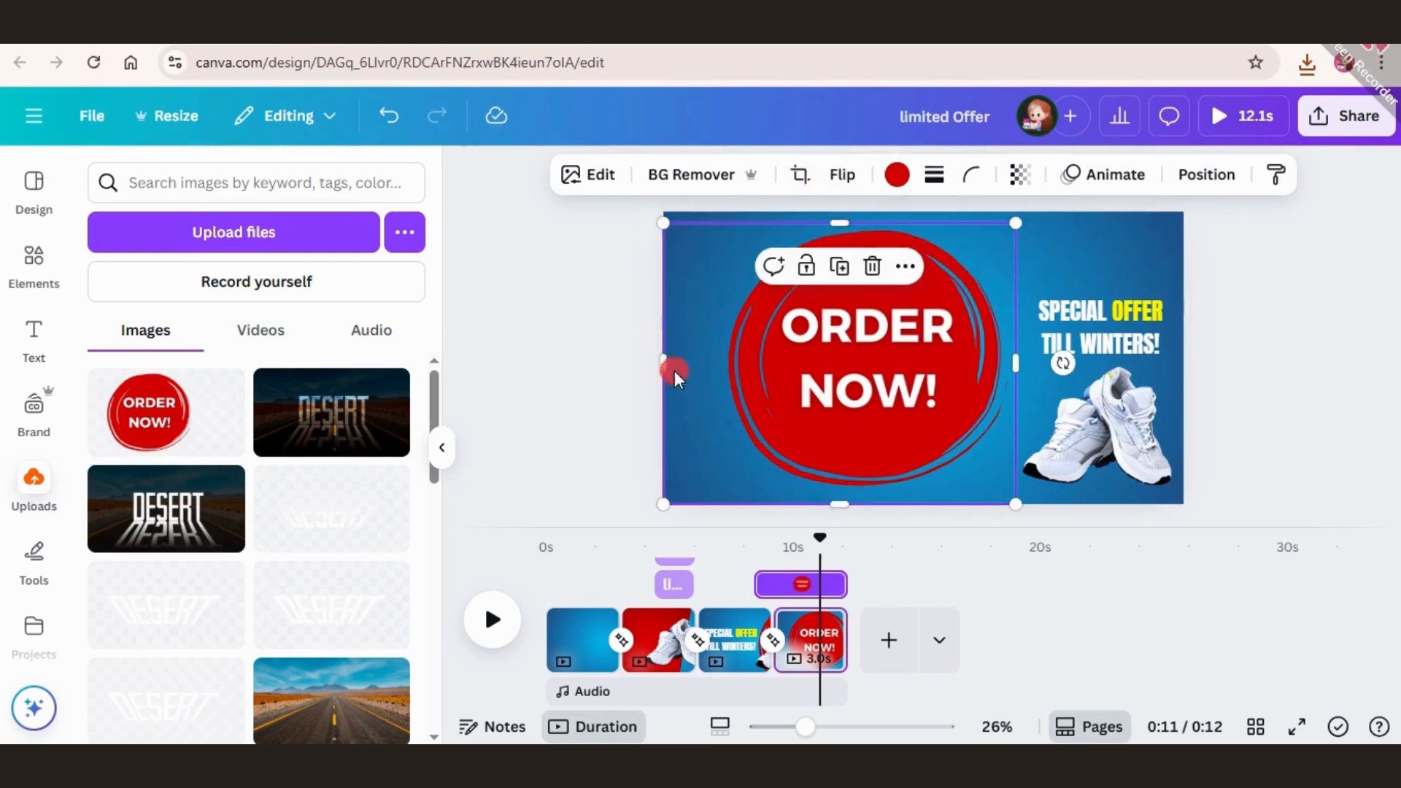
left_click_drag(657, 358, 719, 361)
left_click_drag(872, 504, 862, 487)
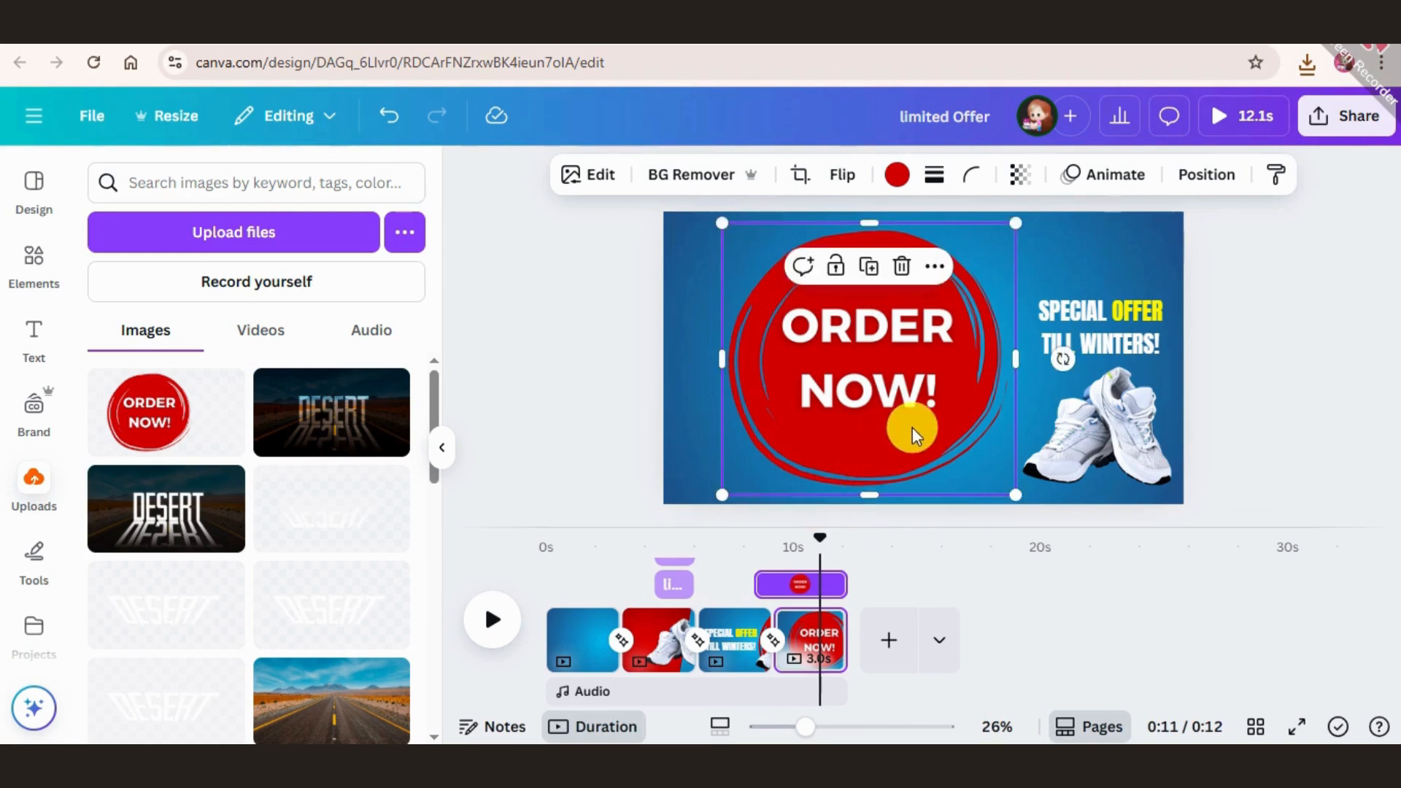
left_click_drag(907, 428, 939, 402)
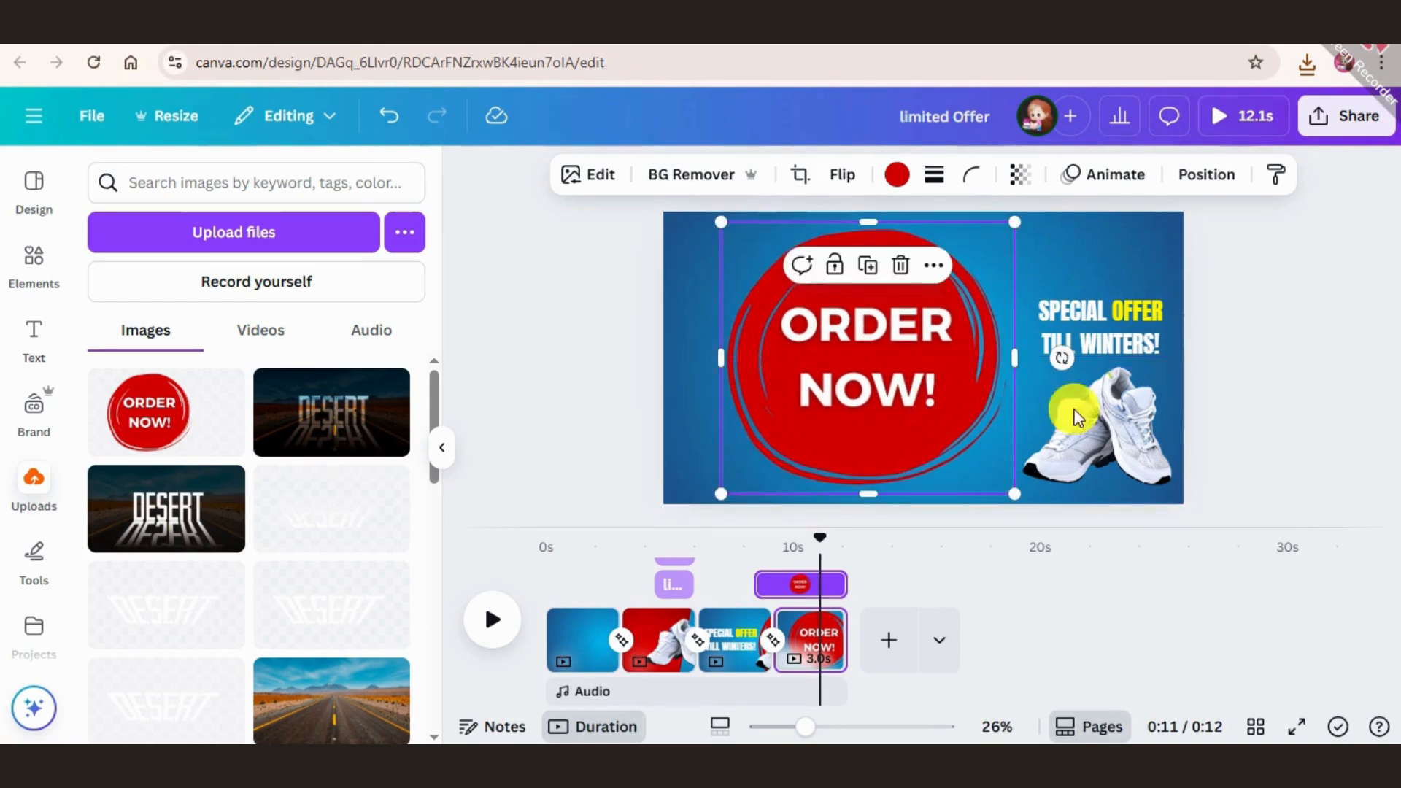
left_click(1237, 336)
Search the photo elements for "shoes", add the white-and-blue sneakers to the page, and show all their recommended similar photos.
left_click(20, 270)
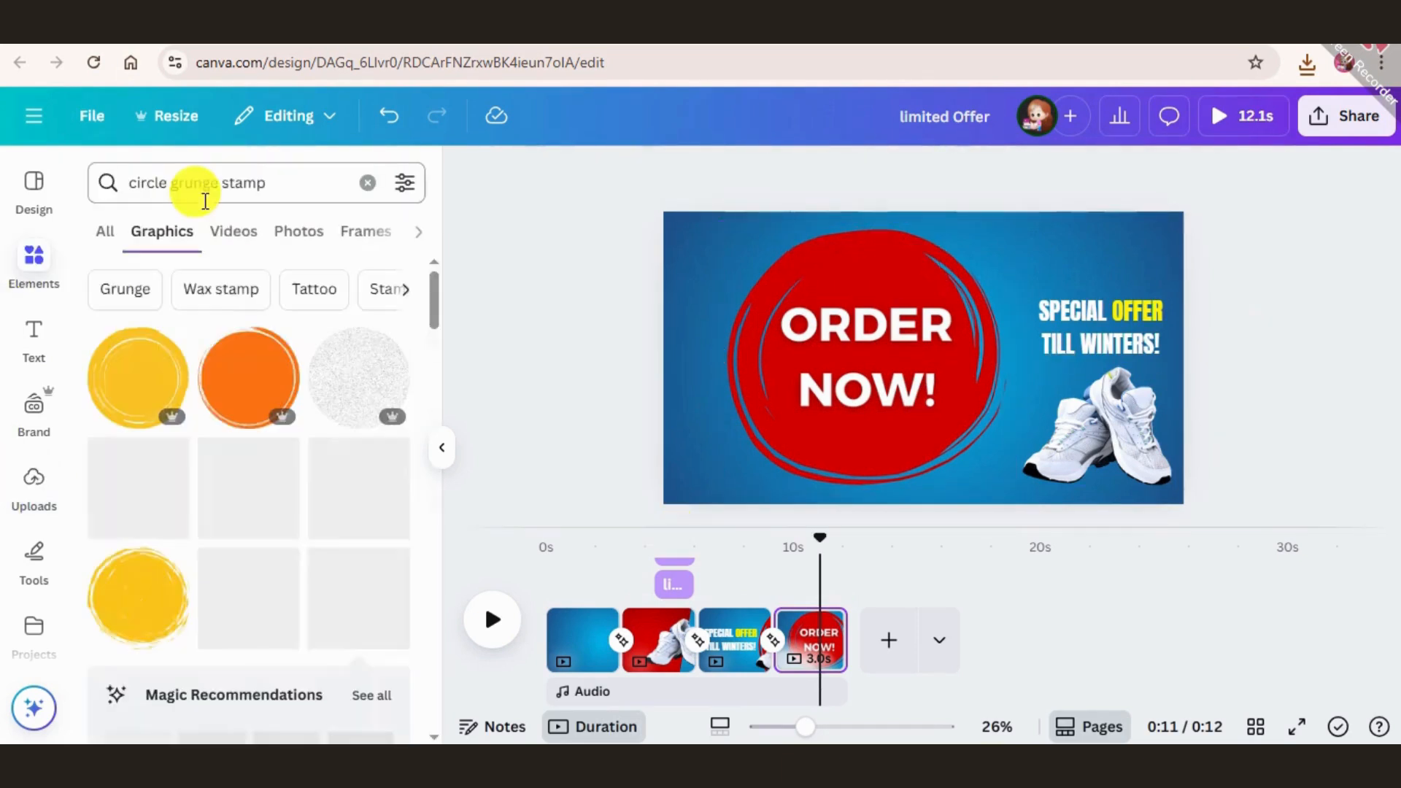
left_click(275, 184)
type("shoes")
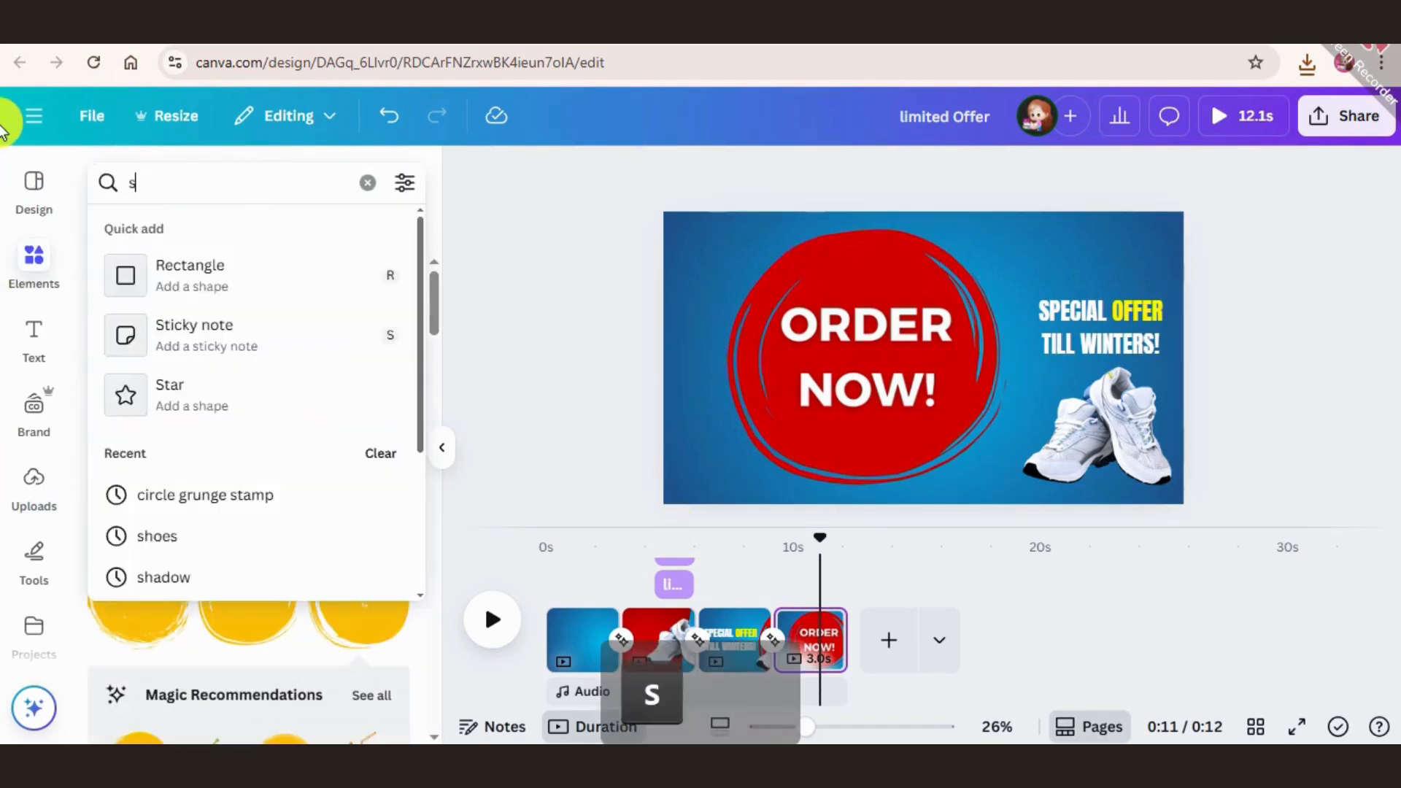
key("Return")
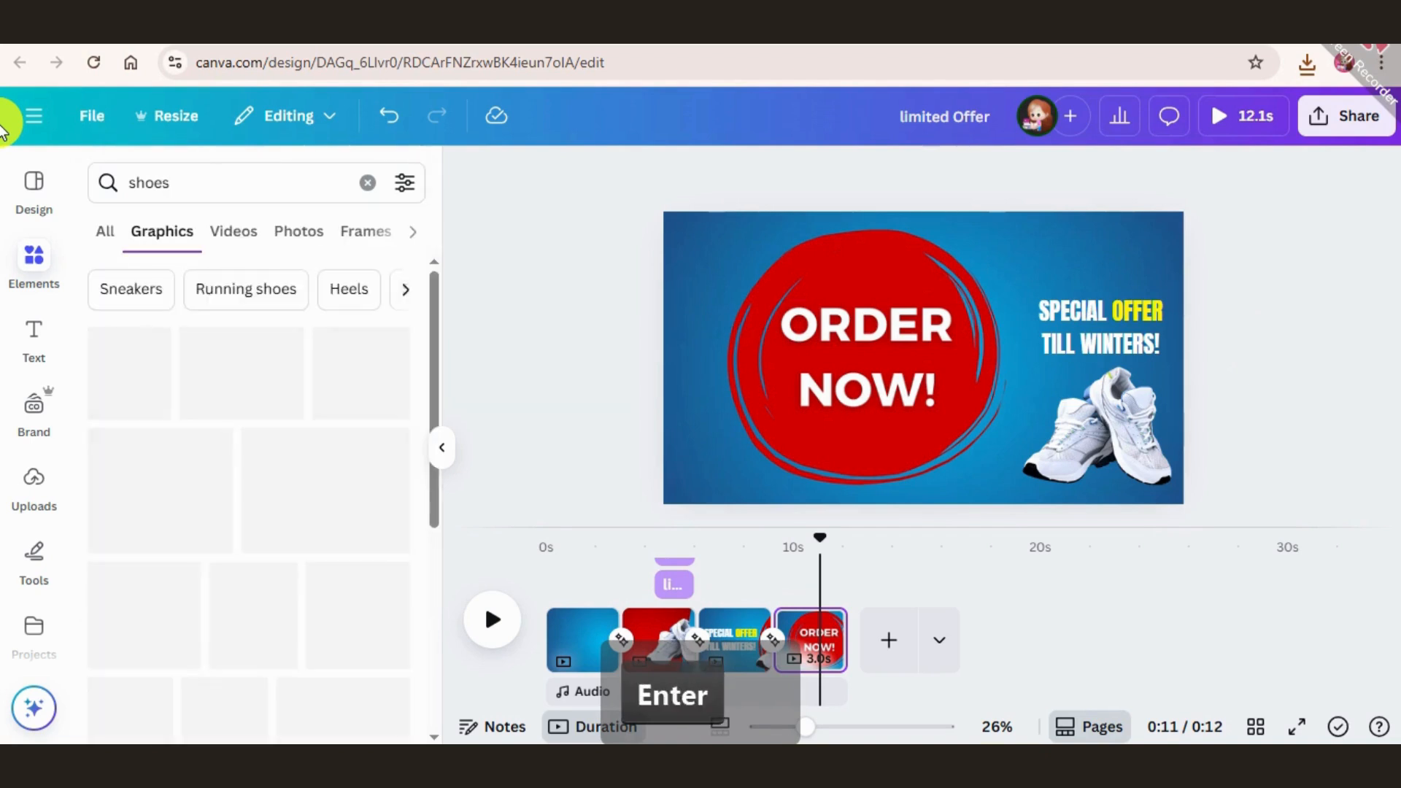
left_click(255, 230)
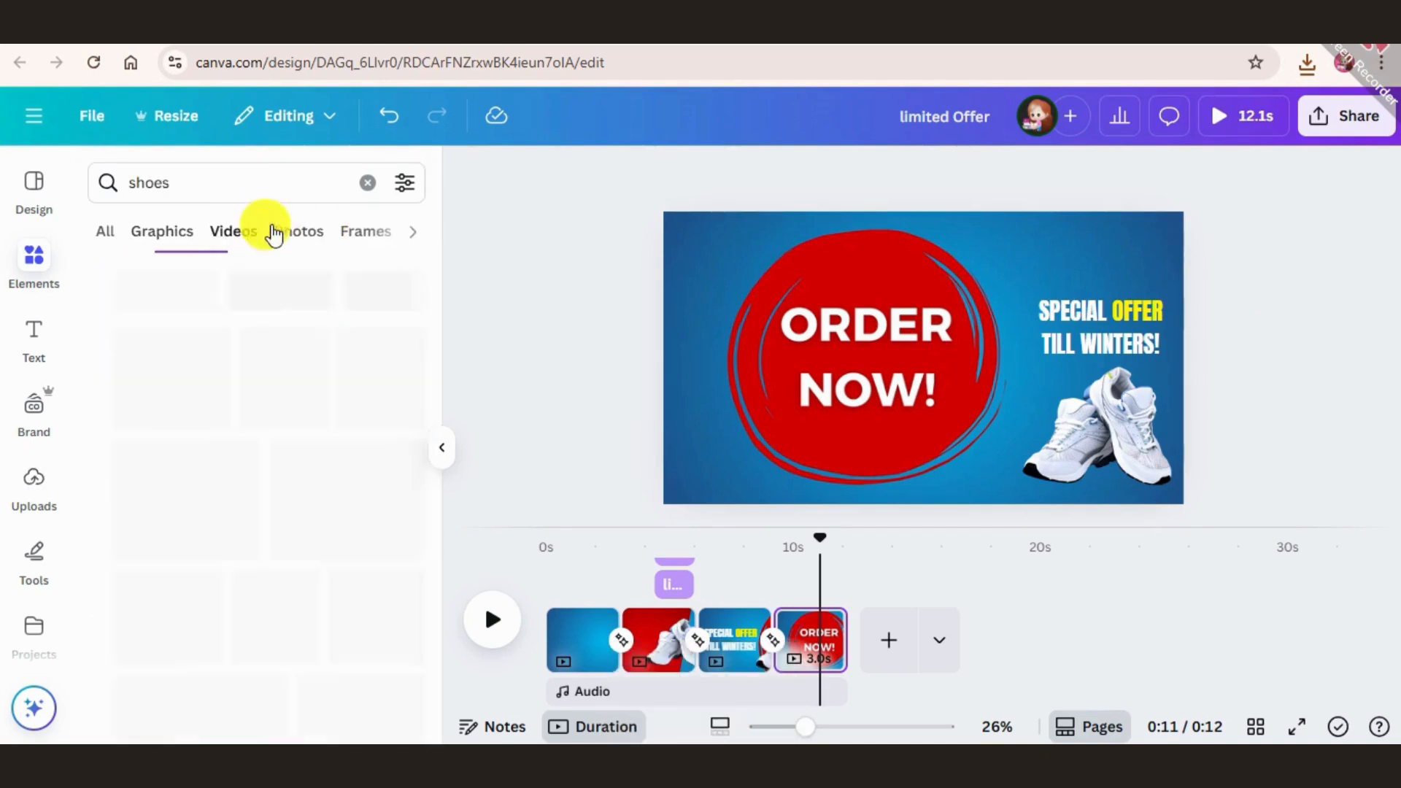
left_click(295, 231)
scroll(277, 536, "down", 6)
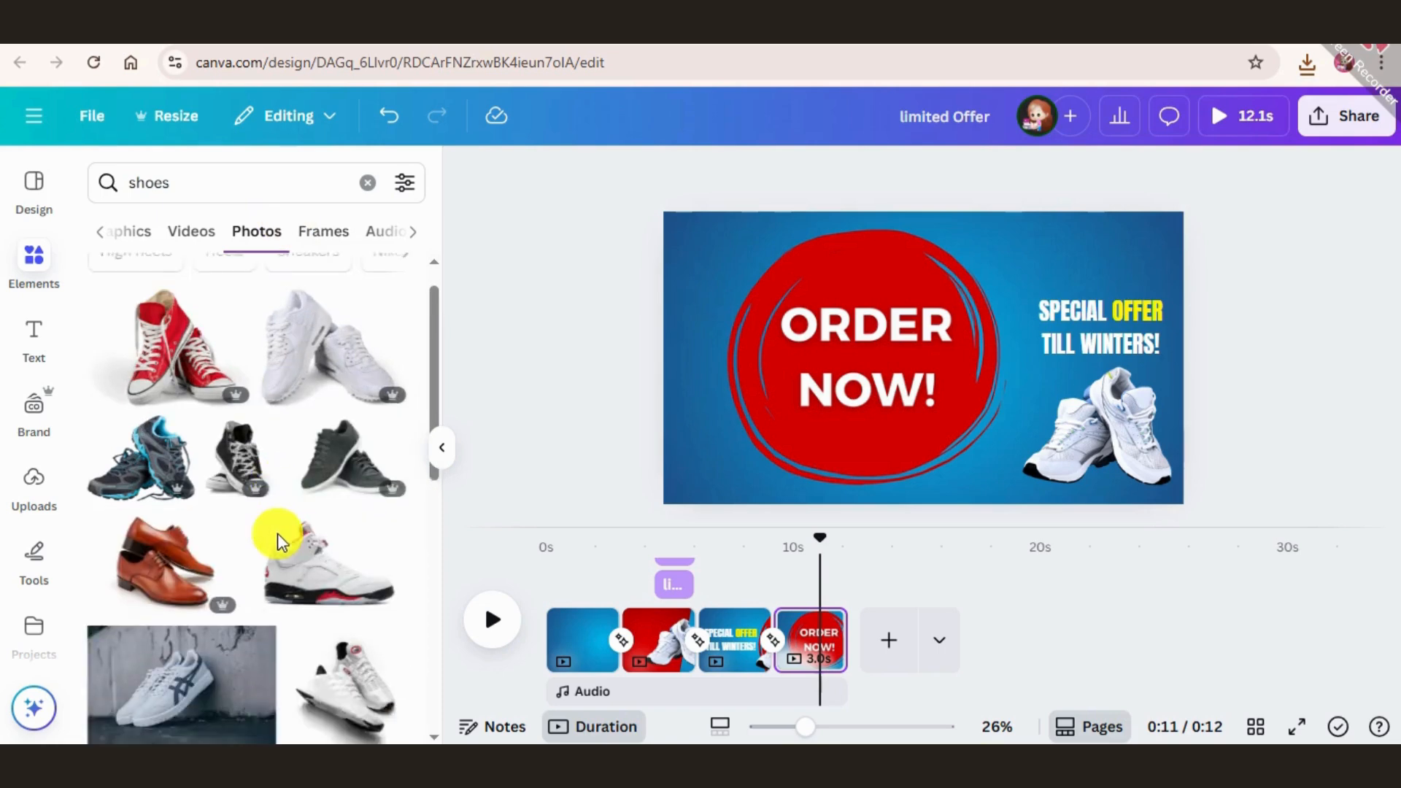
scroll(284, 544, "down", 4)
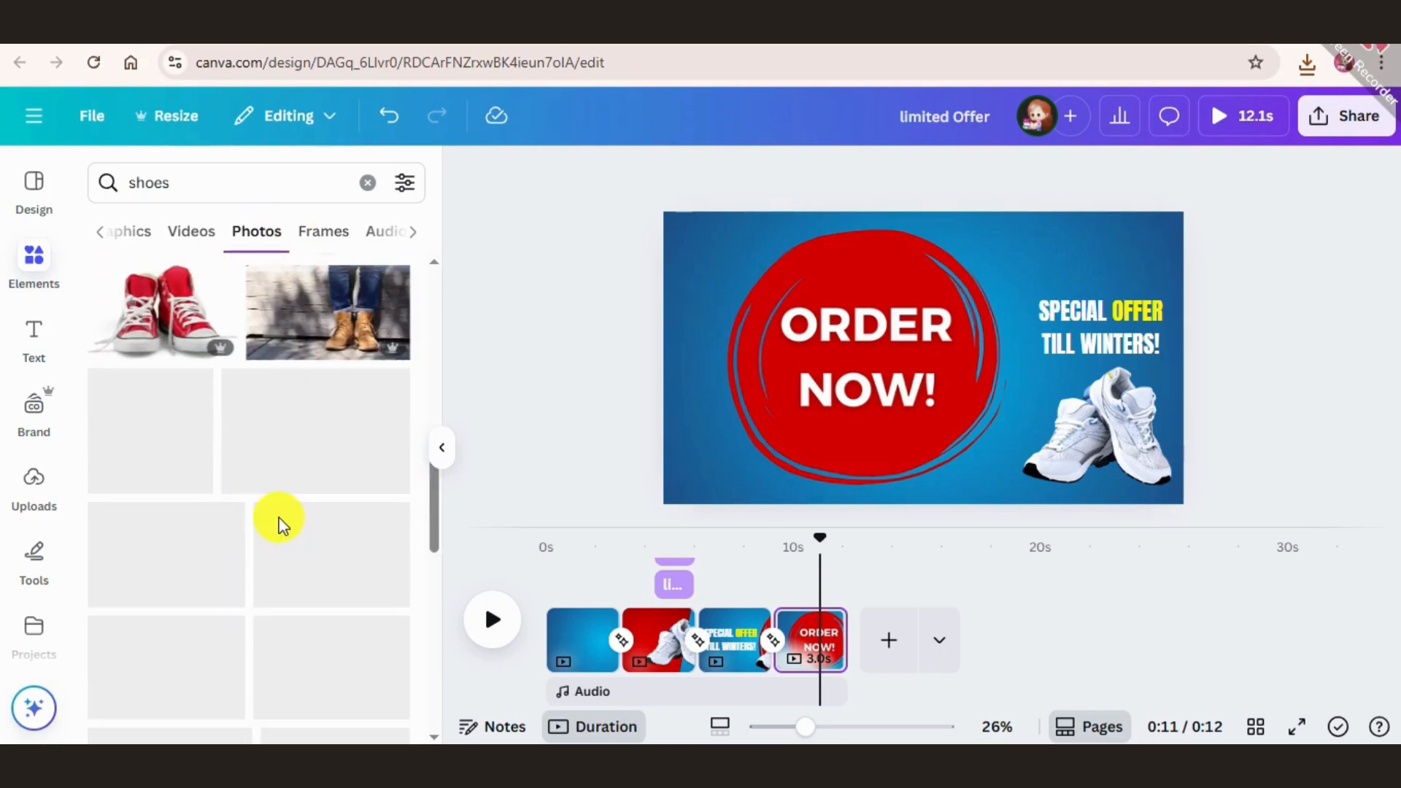
scroll(305, 543, "down", 5)
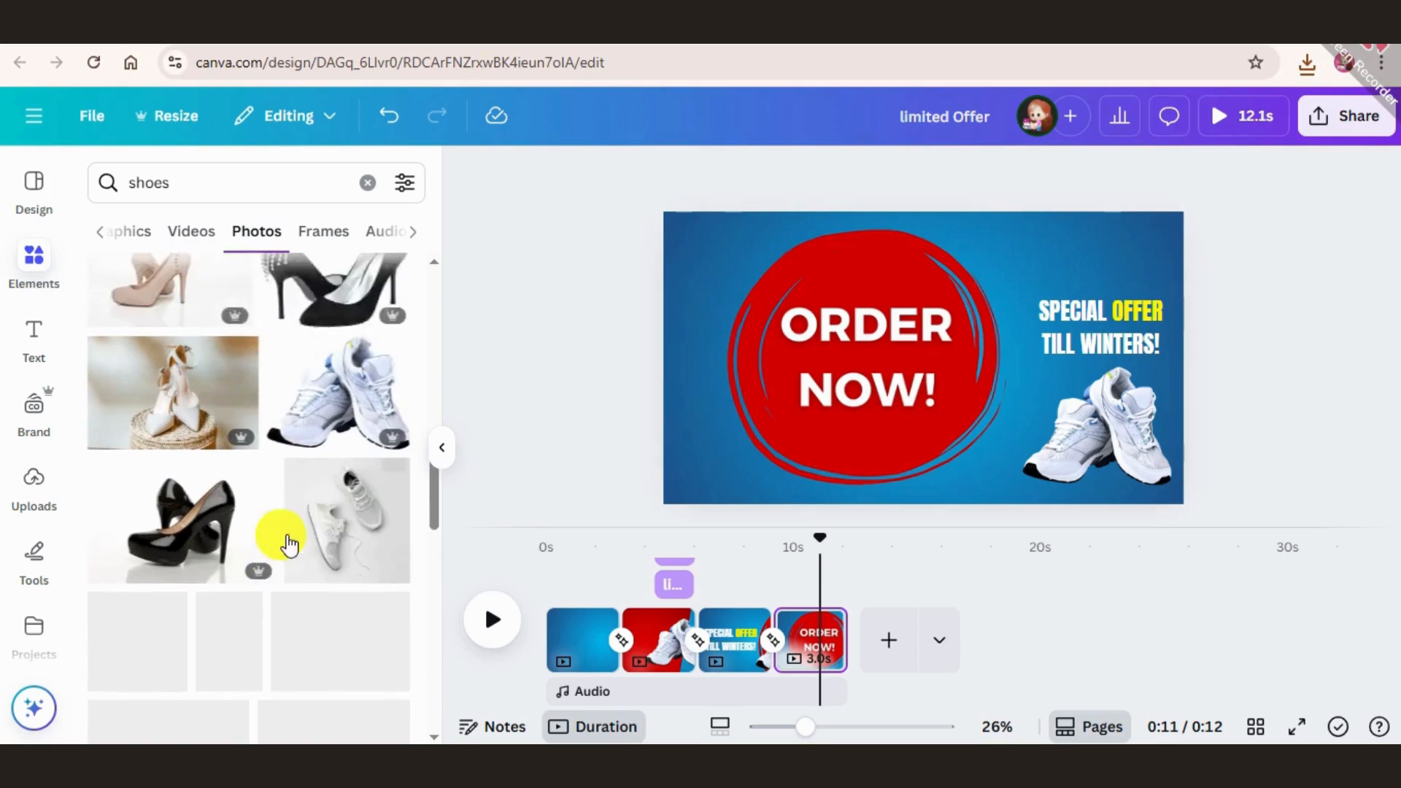
left_click(316, 501)
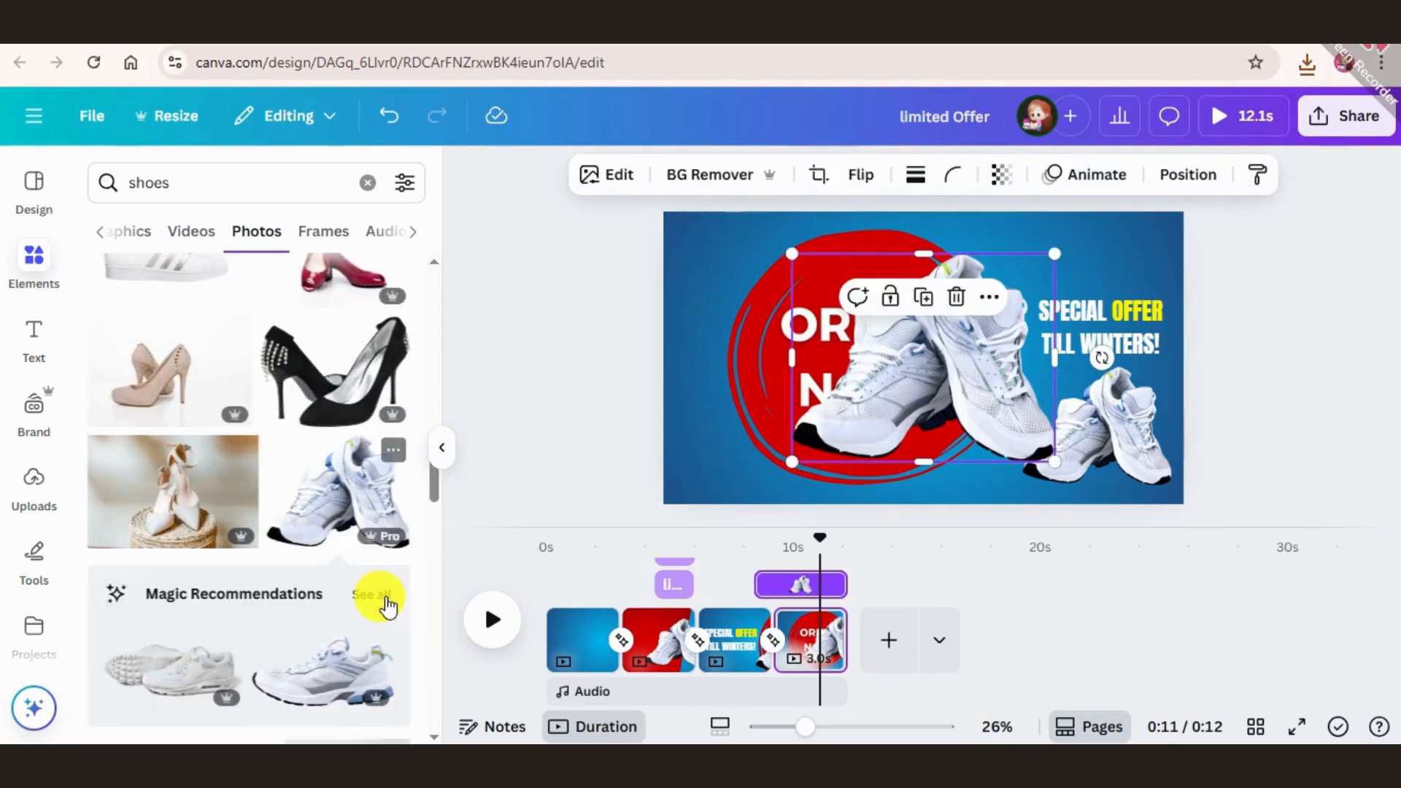
left_click(380, 597)
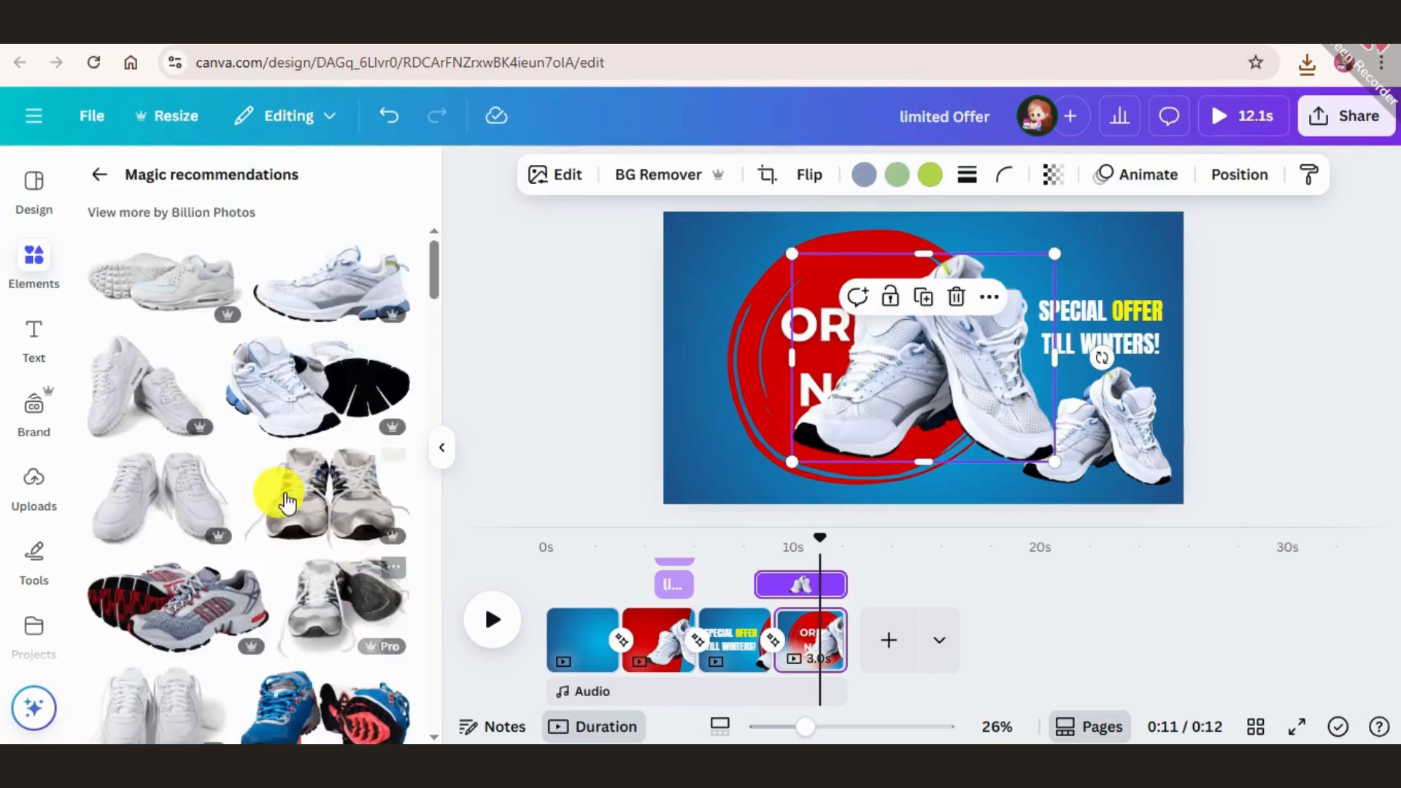
Replace the added sneakers with the front-facing white sneakers from the recommendations, placed over the red circle.
left_click(956, 297)
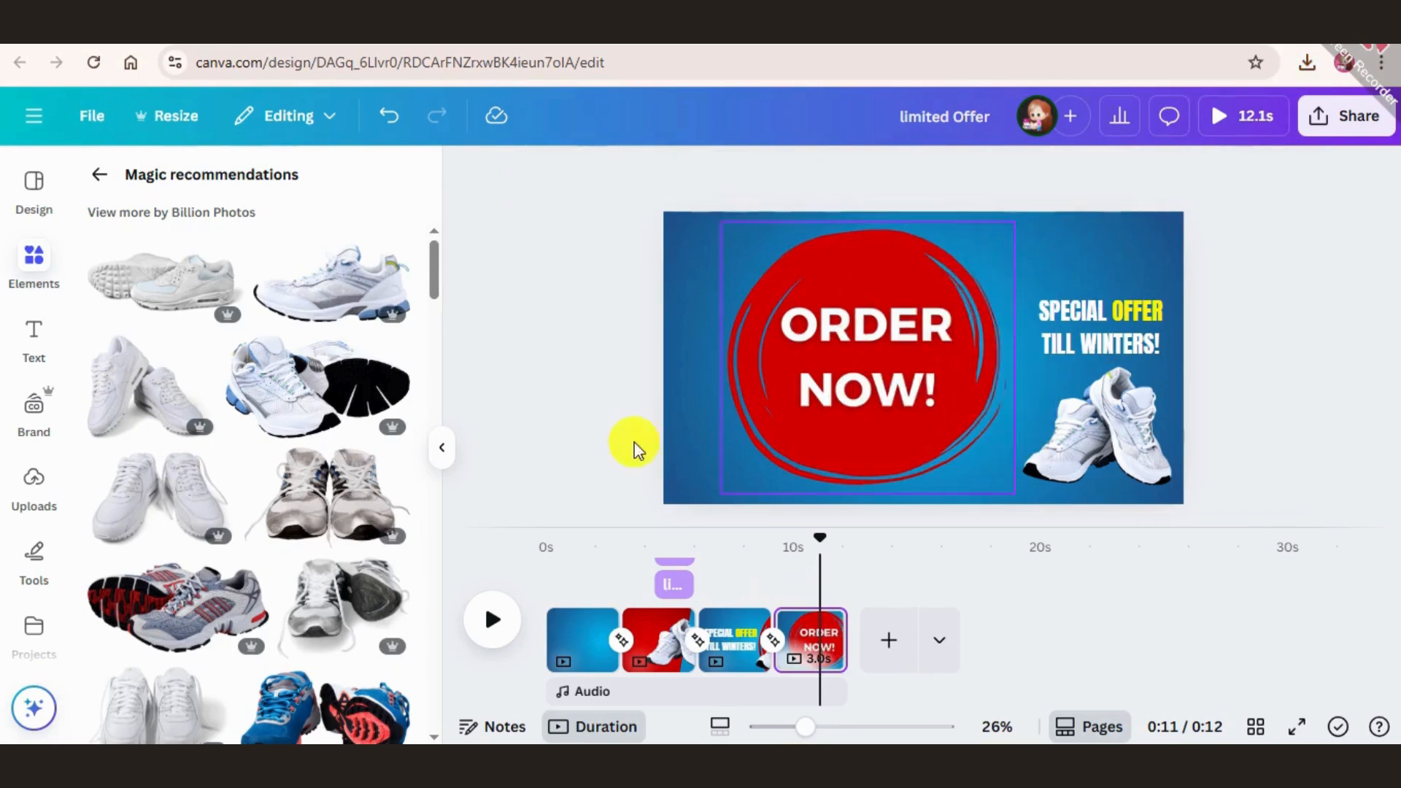
scroll(276, 556, "down", 3)
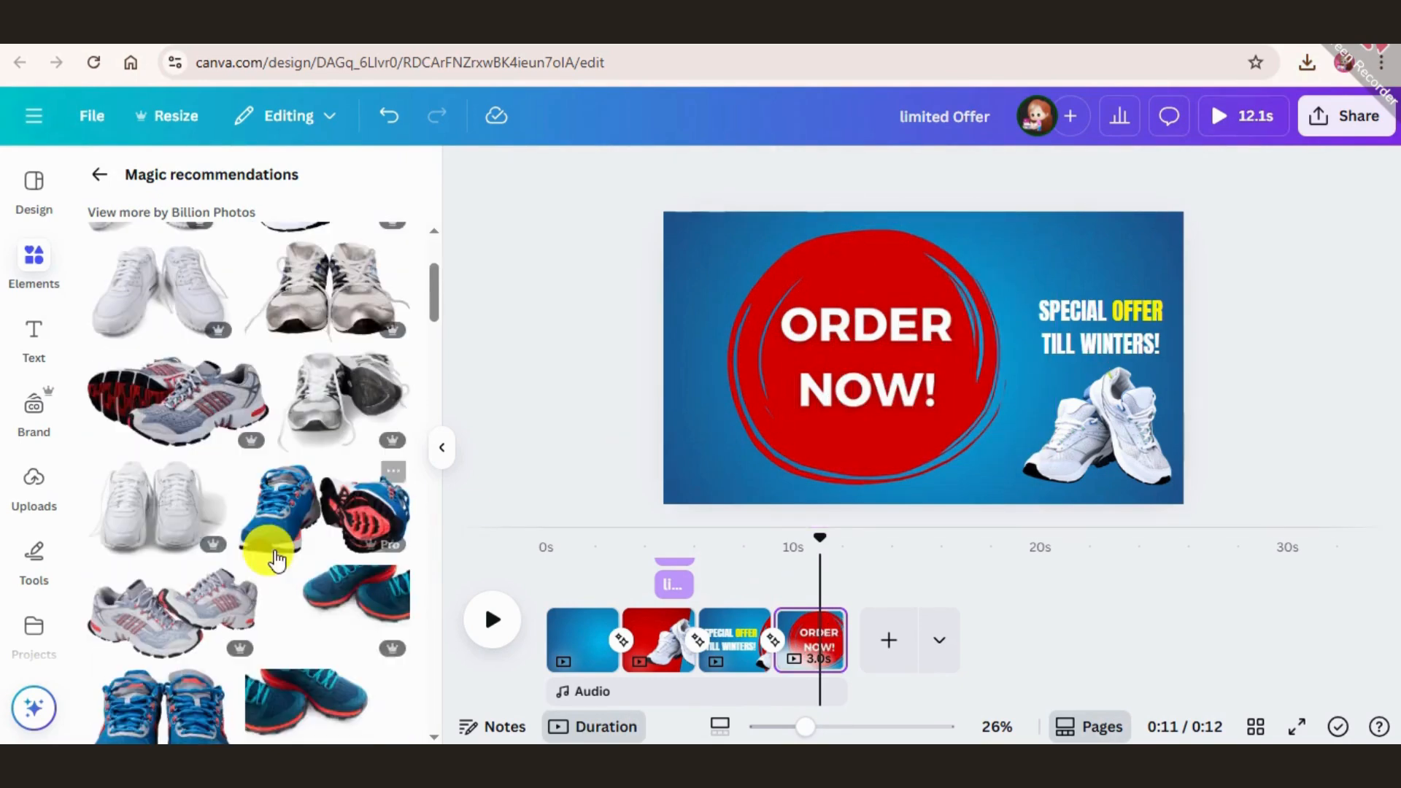
left_click(139, 499)
left_click_drag(863, 328, 921, 378)
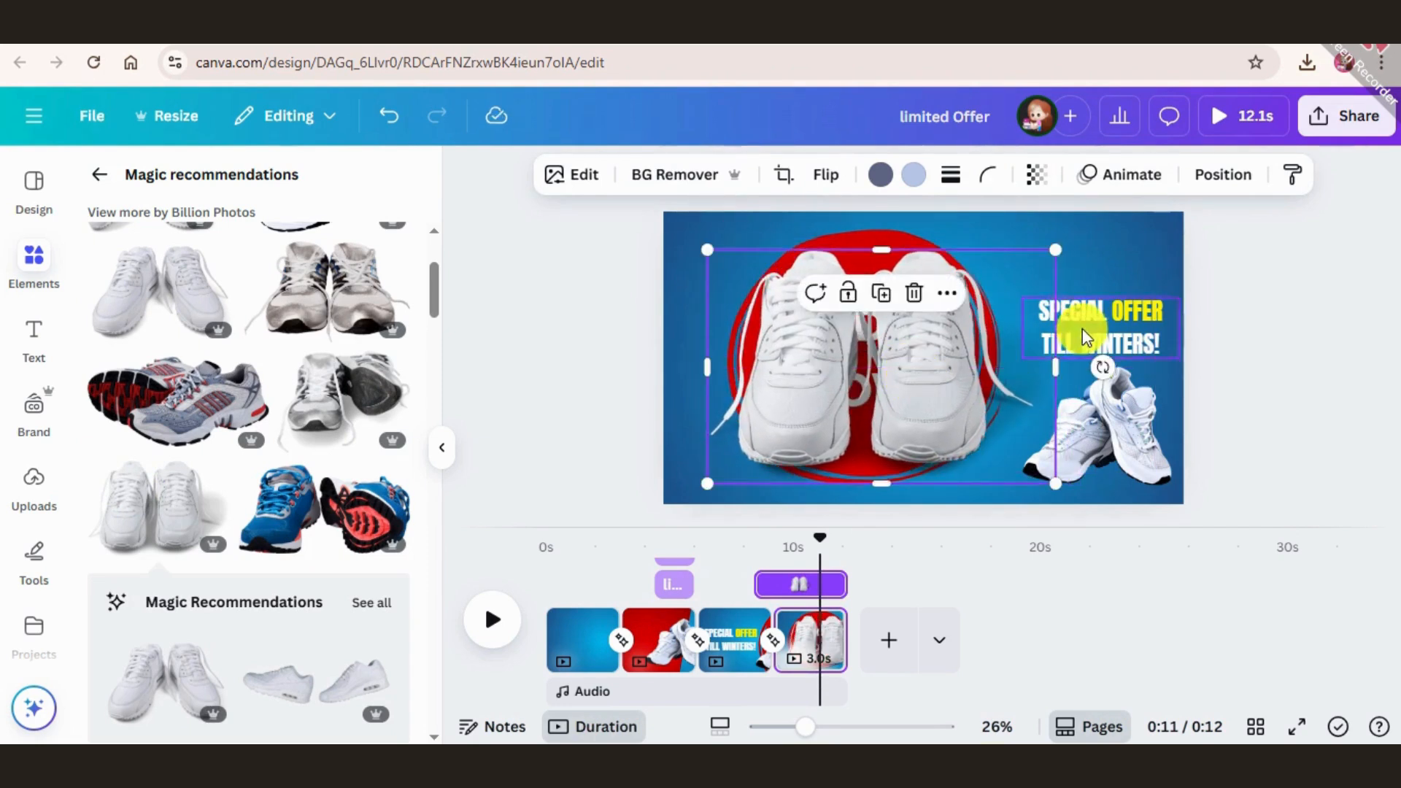
left_click(1336, 261)
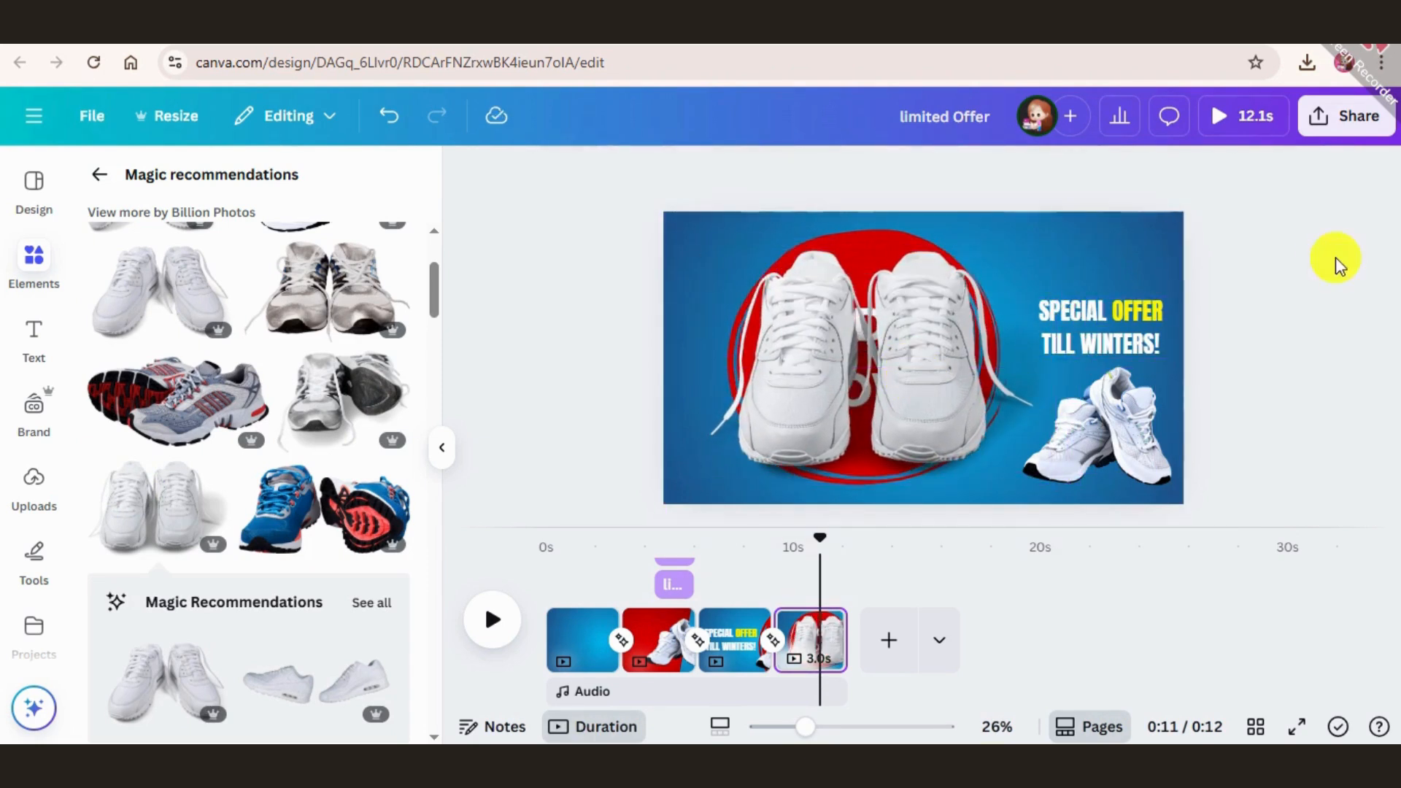
left_click(874, 327)
left_click(1220, 271)
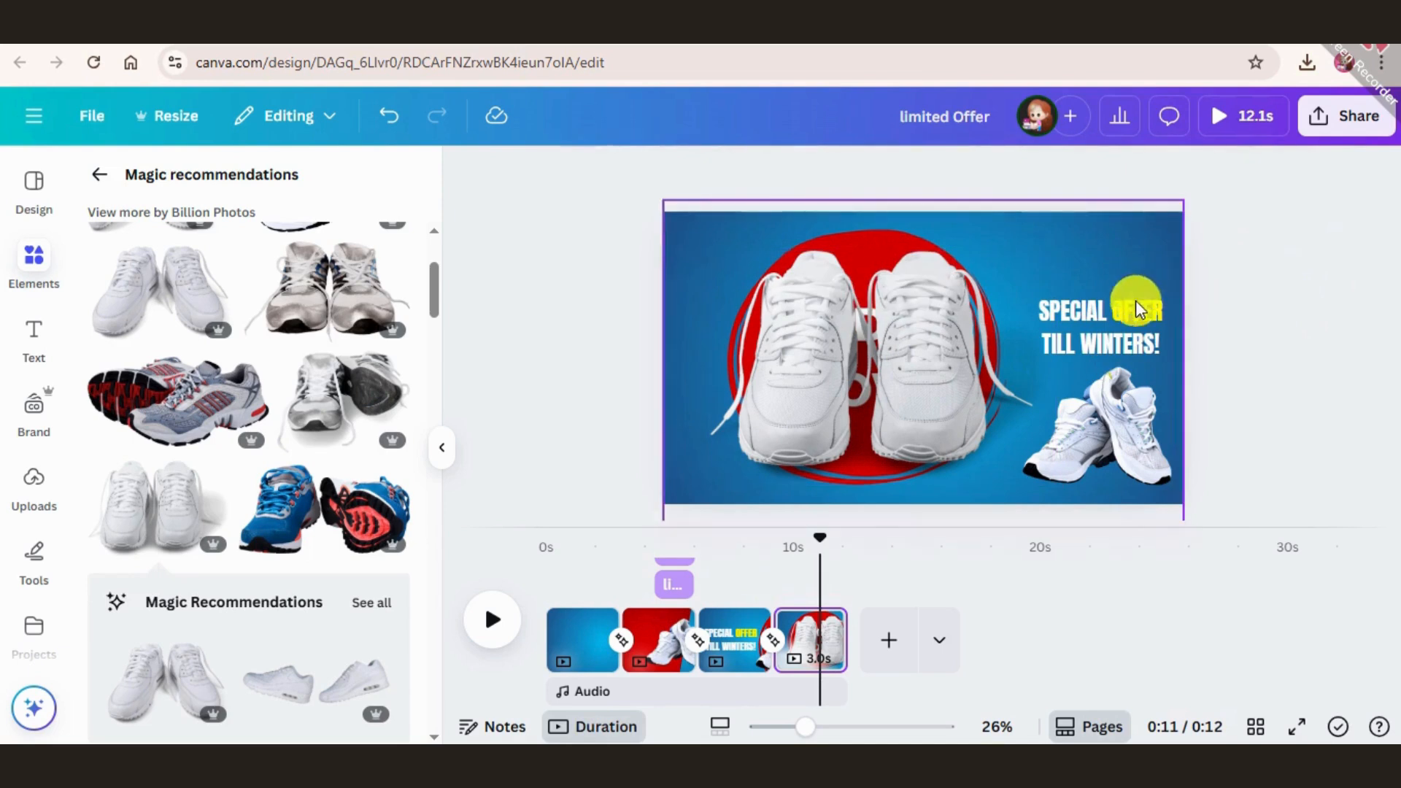
Animate the red "ORDER NOW!" badge on the fourth page with Baseline on both enter and exit, upward, with the exit animation reversed.
left_click(812, 665)
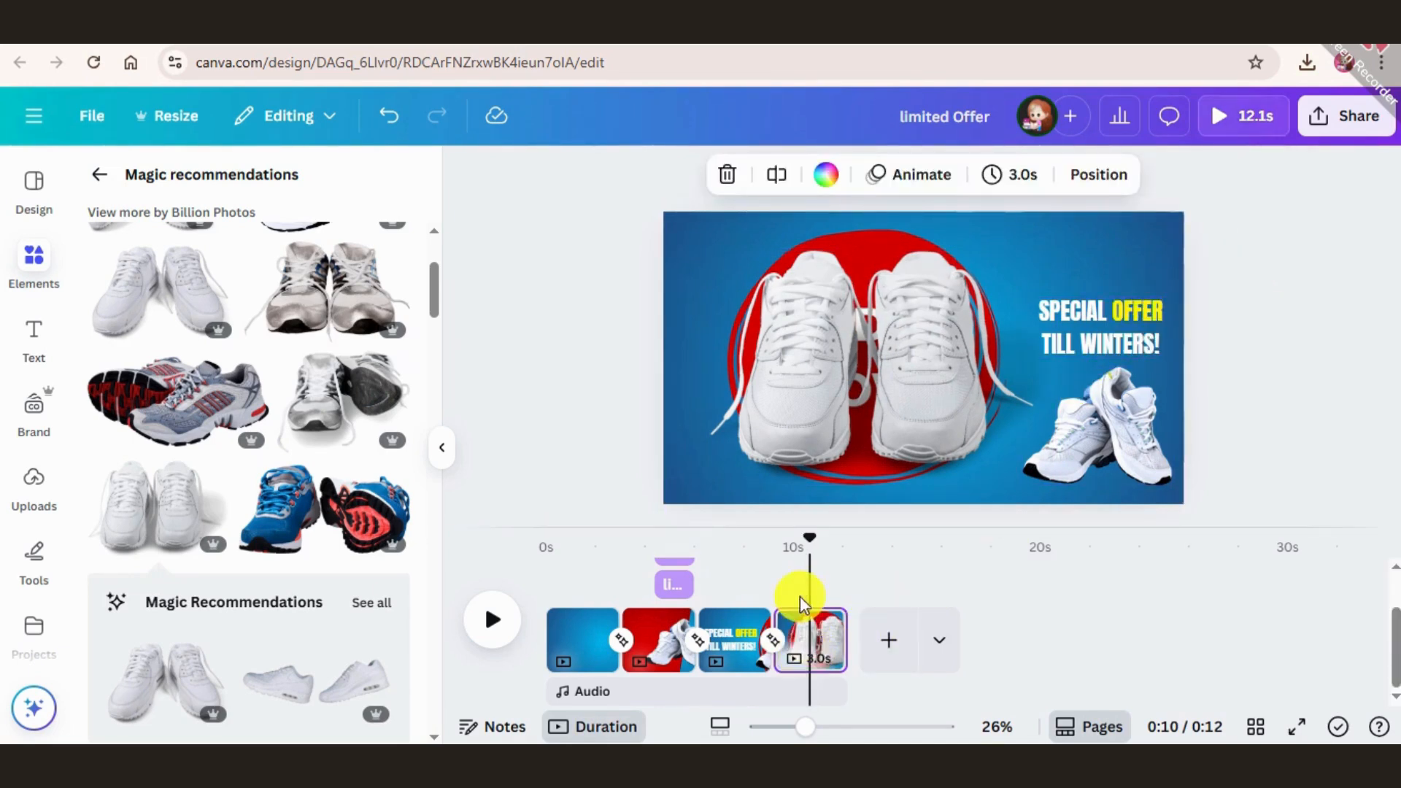
left_click(865, 243)
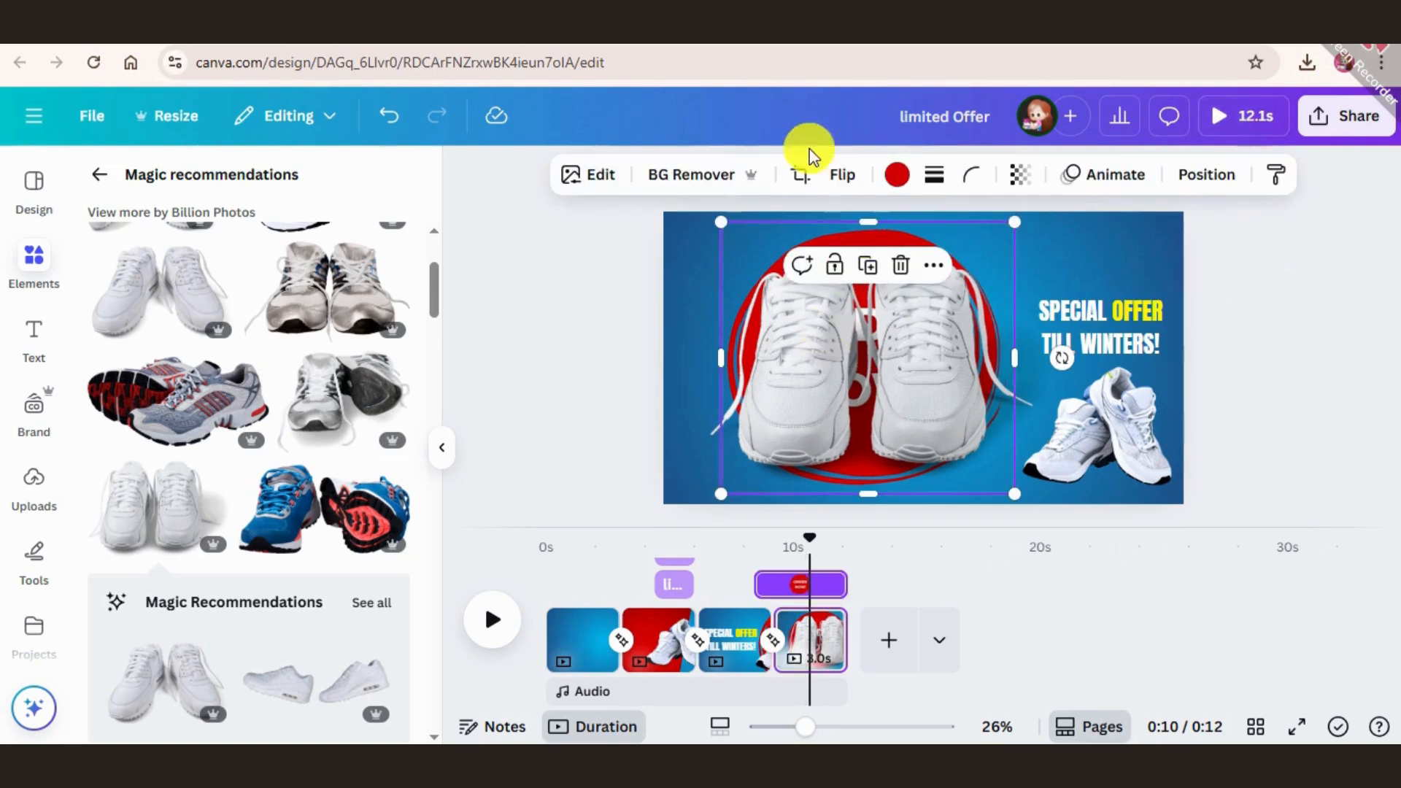
left_click(1102, 179)
scroll(218, 555, "down", 10)
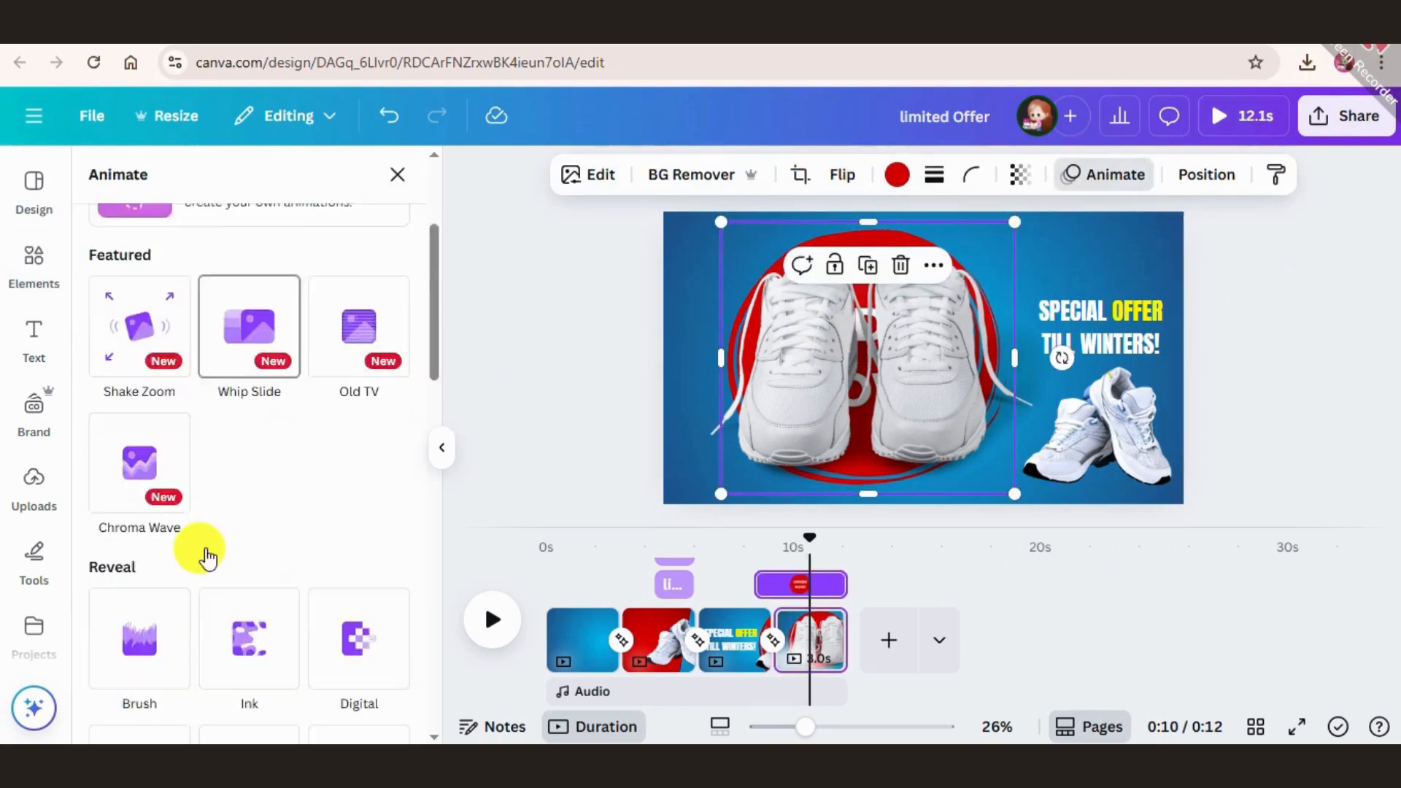
scroll(234, 558, "up", 5)
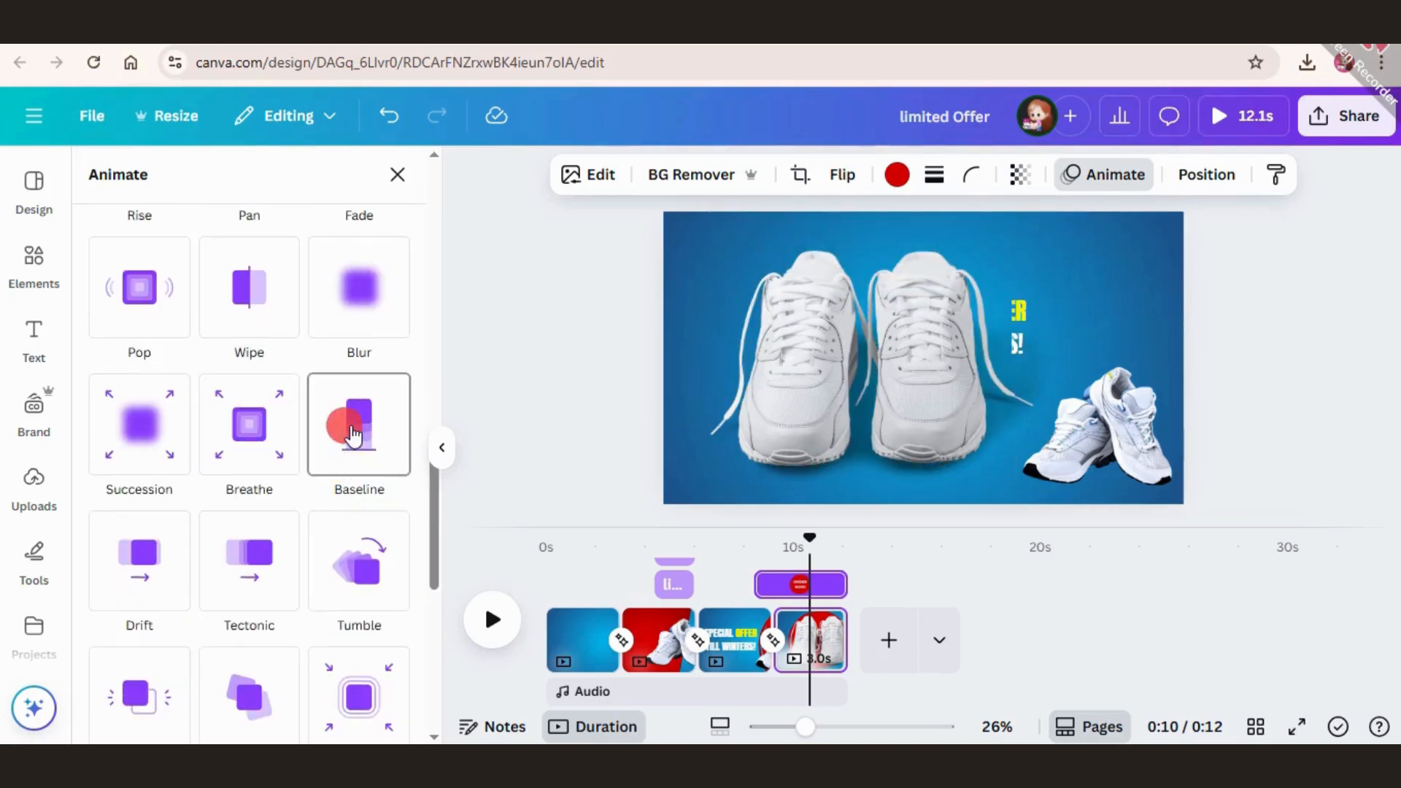
left_click(353, 436)
scroll(321, 511, "down", 2)
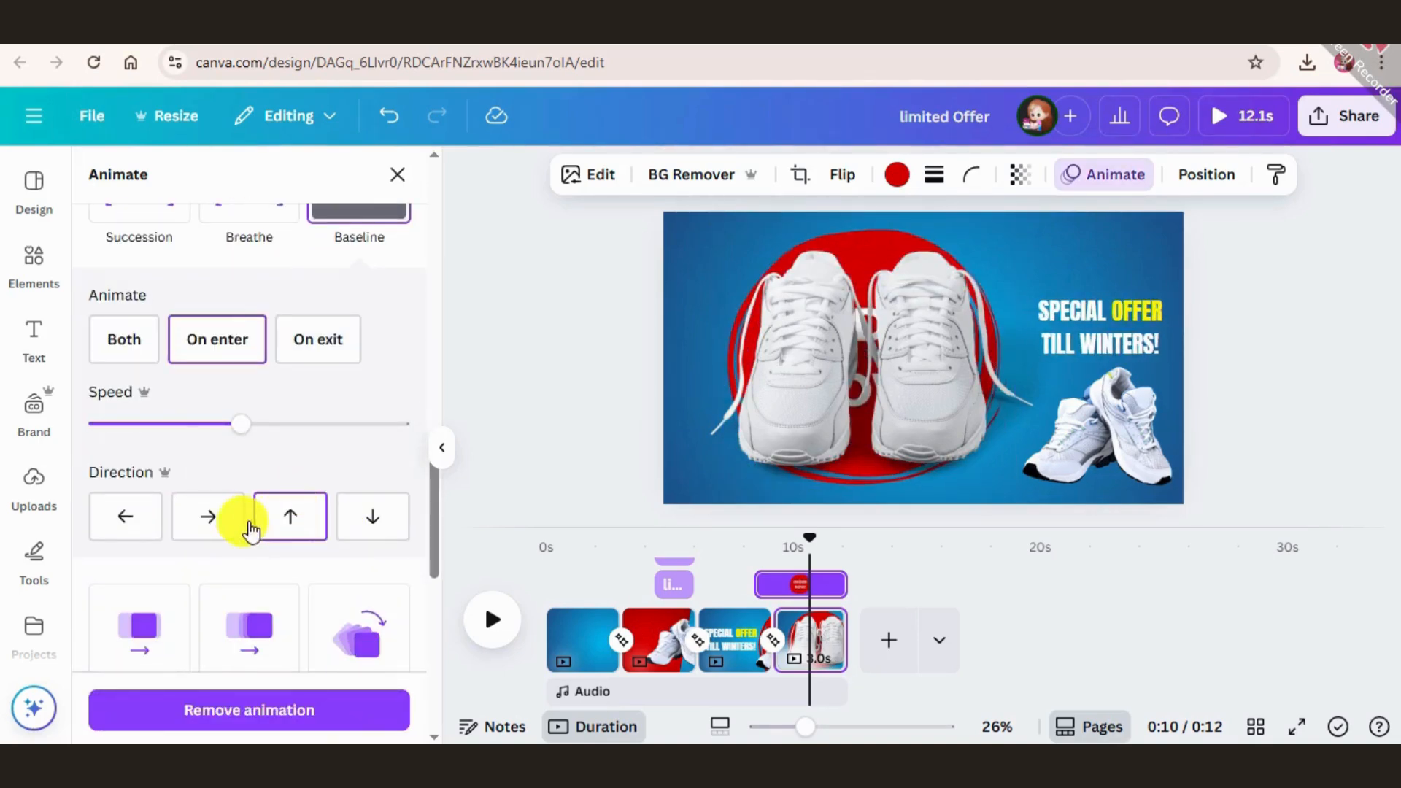
left_click(119, 346)
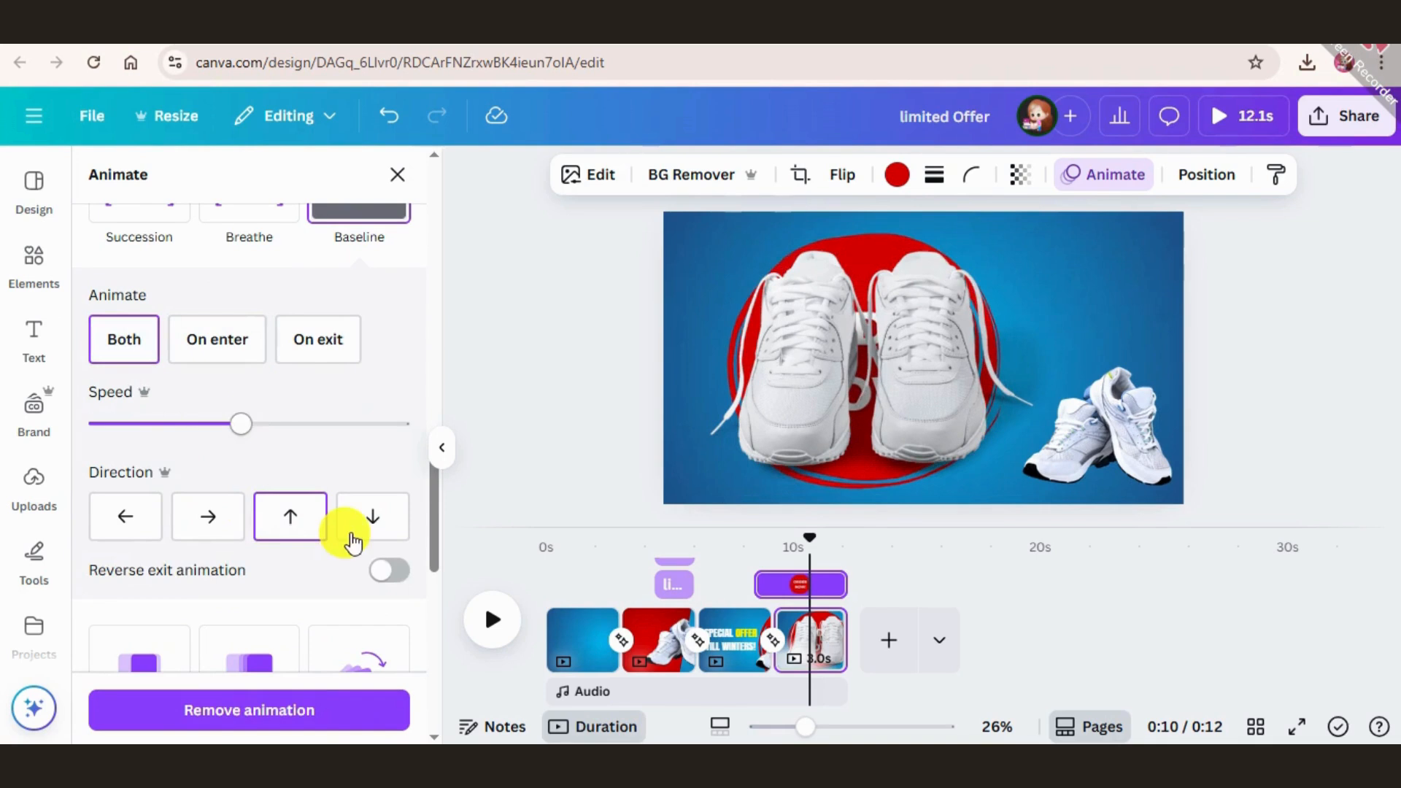
left_click(389, 570)
Apply an upward Baseline animation to the front-facing white sneakers on both enter and exit, reverse the exit, and lower the speed.
left_click(947, 322)
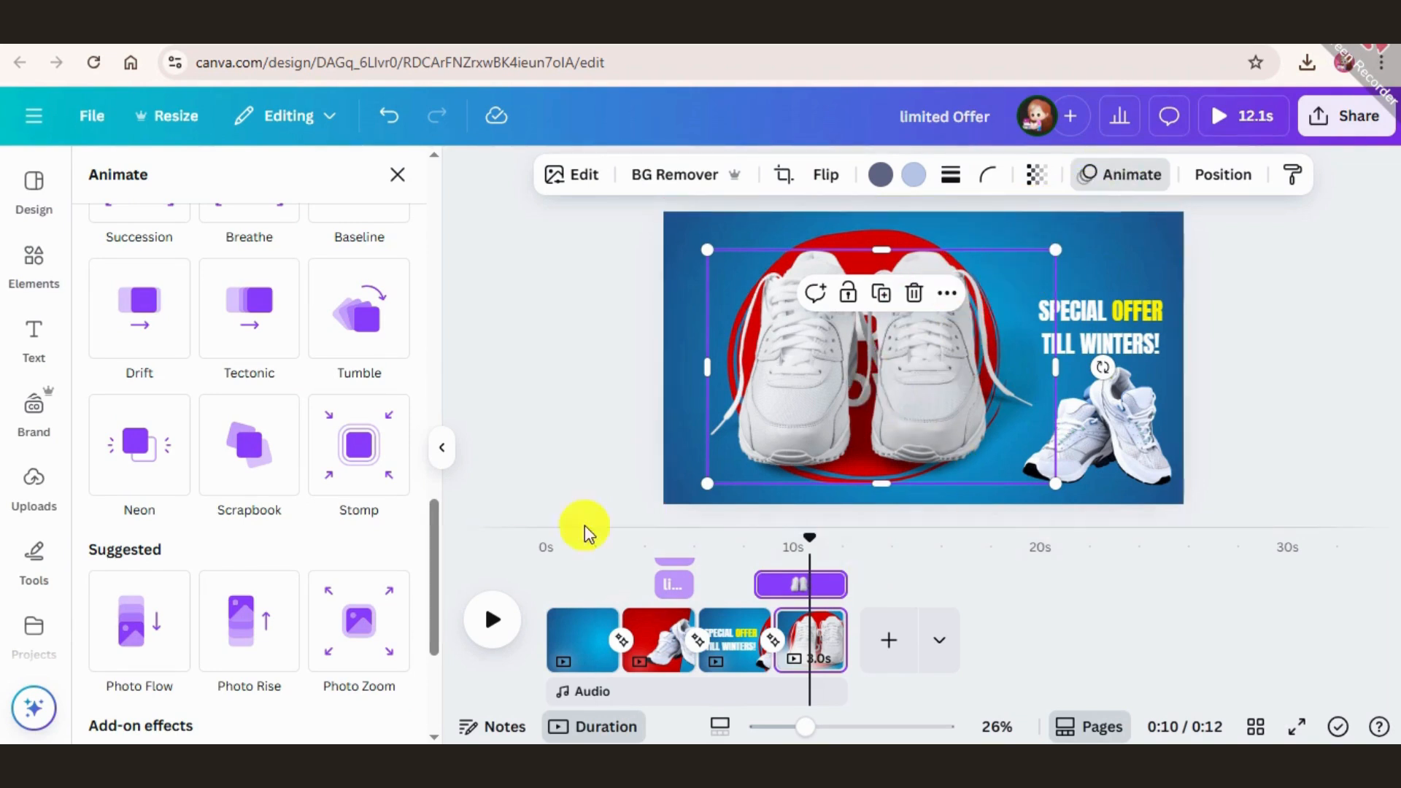
scroll(284, 321, "up", 2)
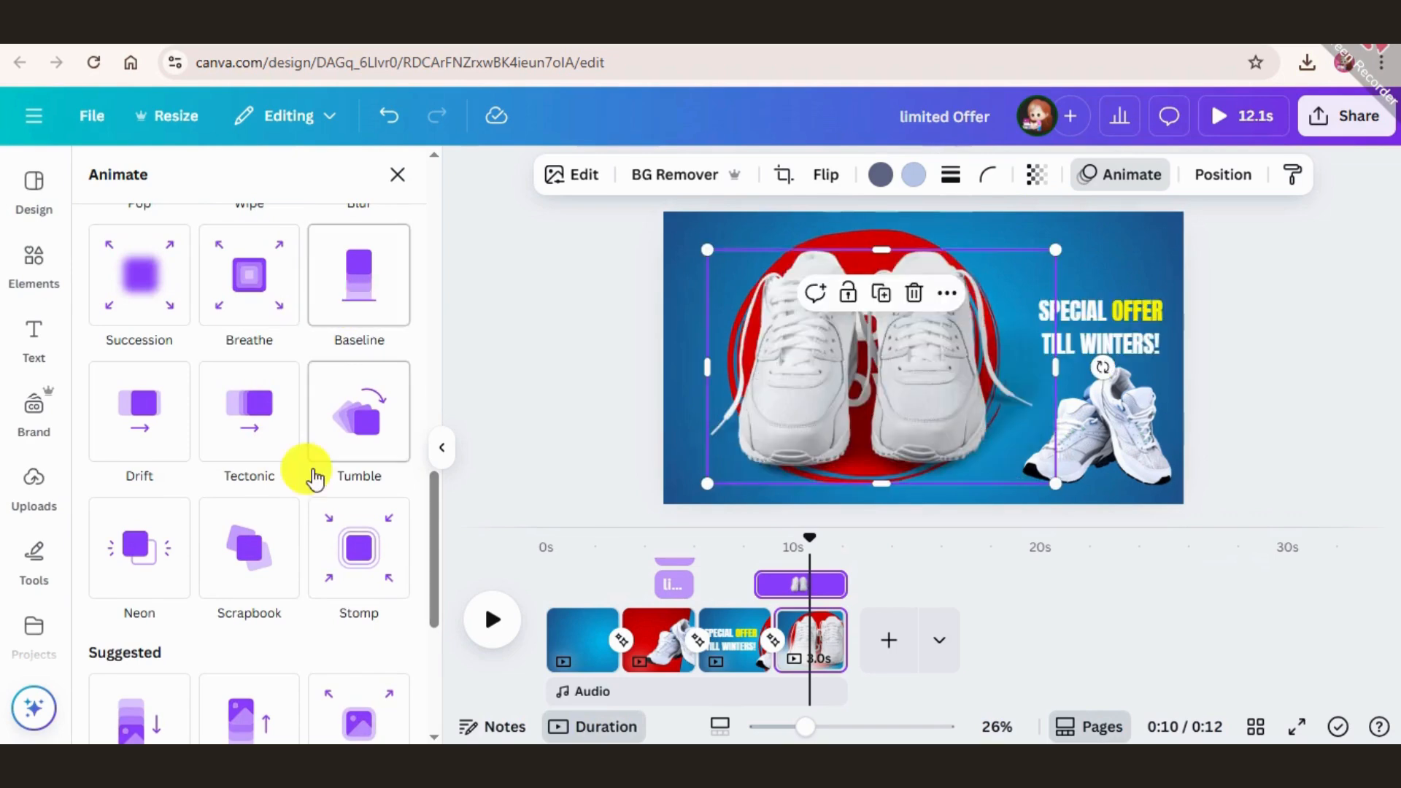
left_click(362, 289)
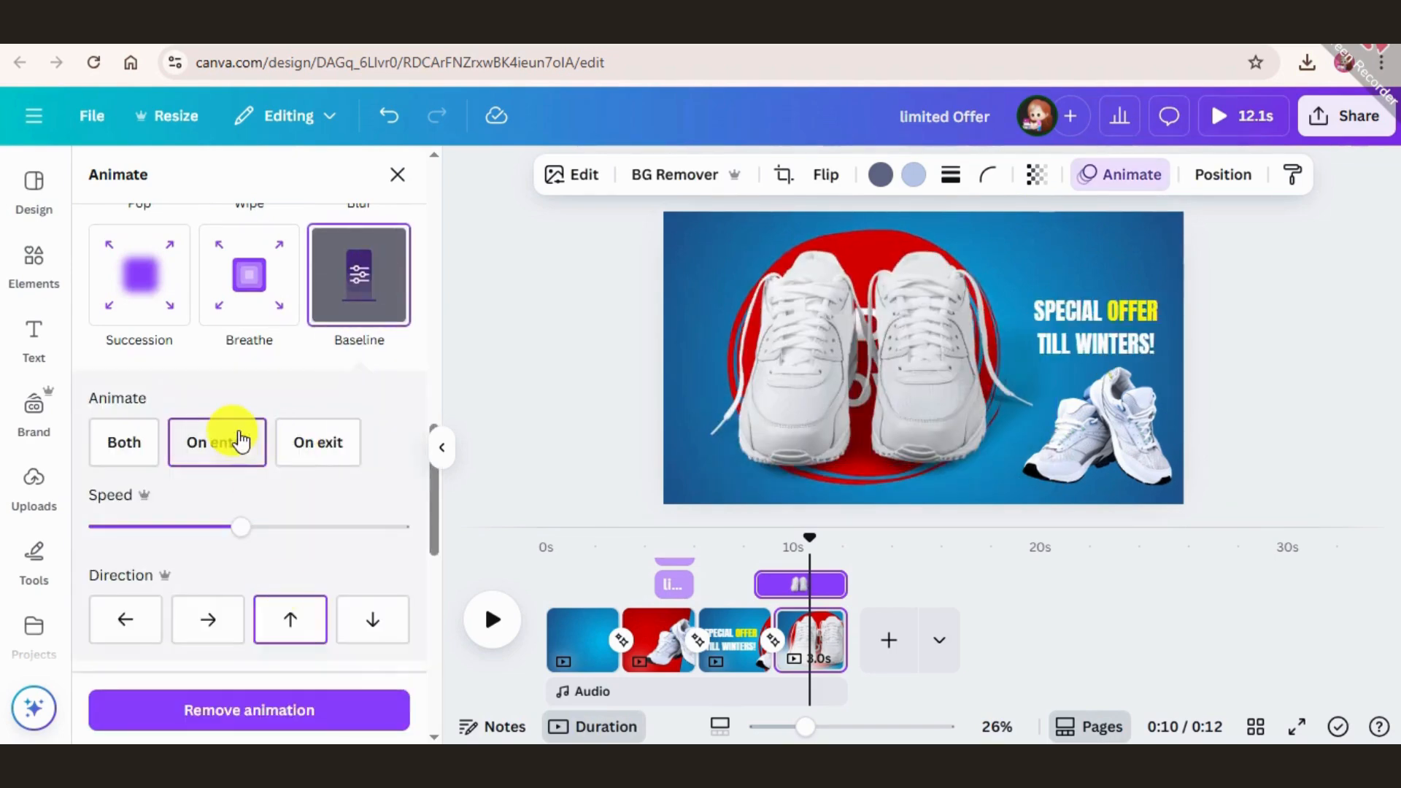
left_click(135, 451)
scroll(212, 469, "down", 3)
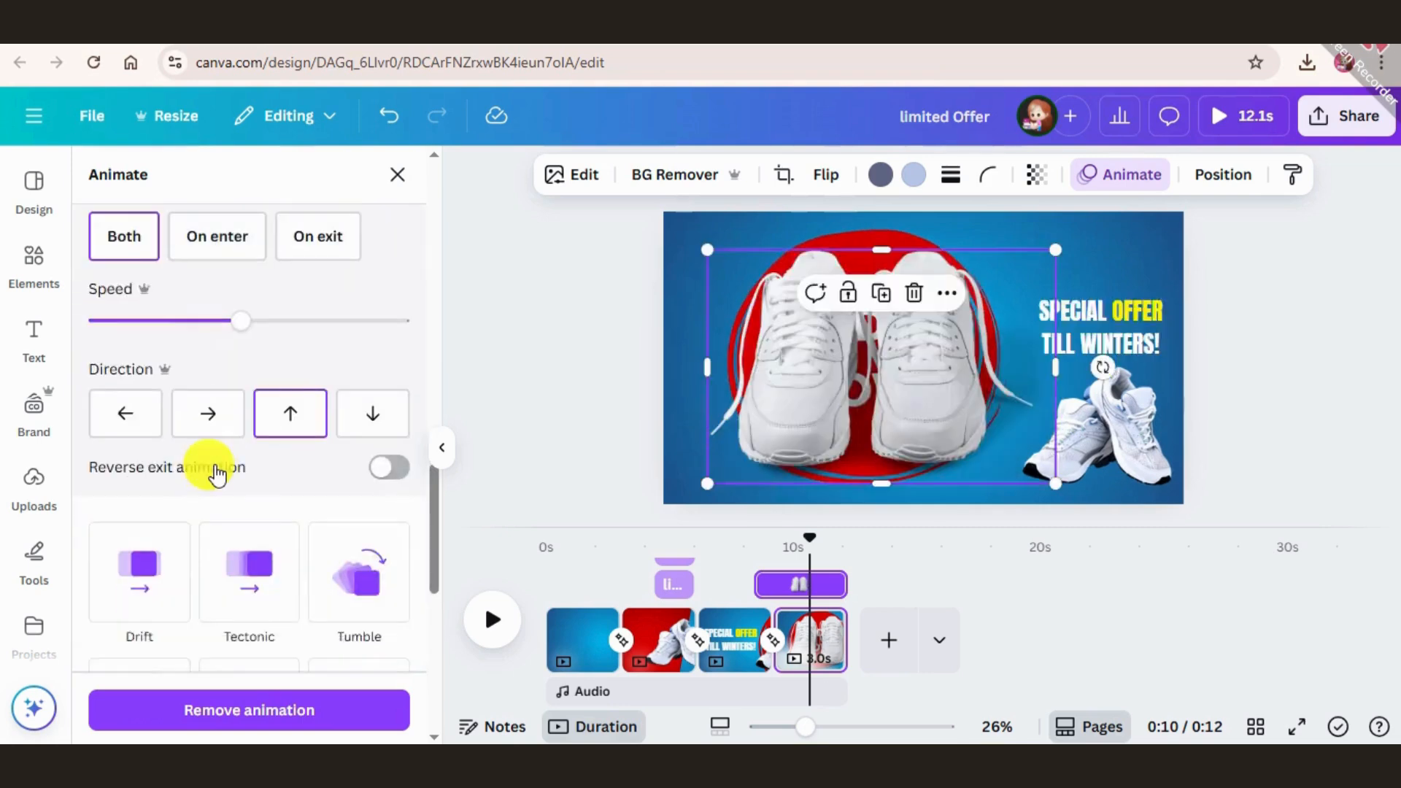
left_click(388, 468)
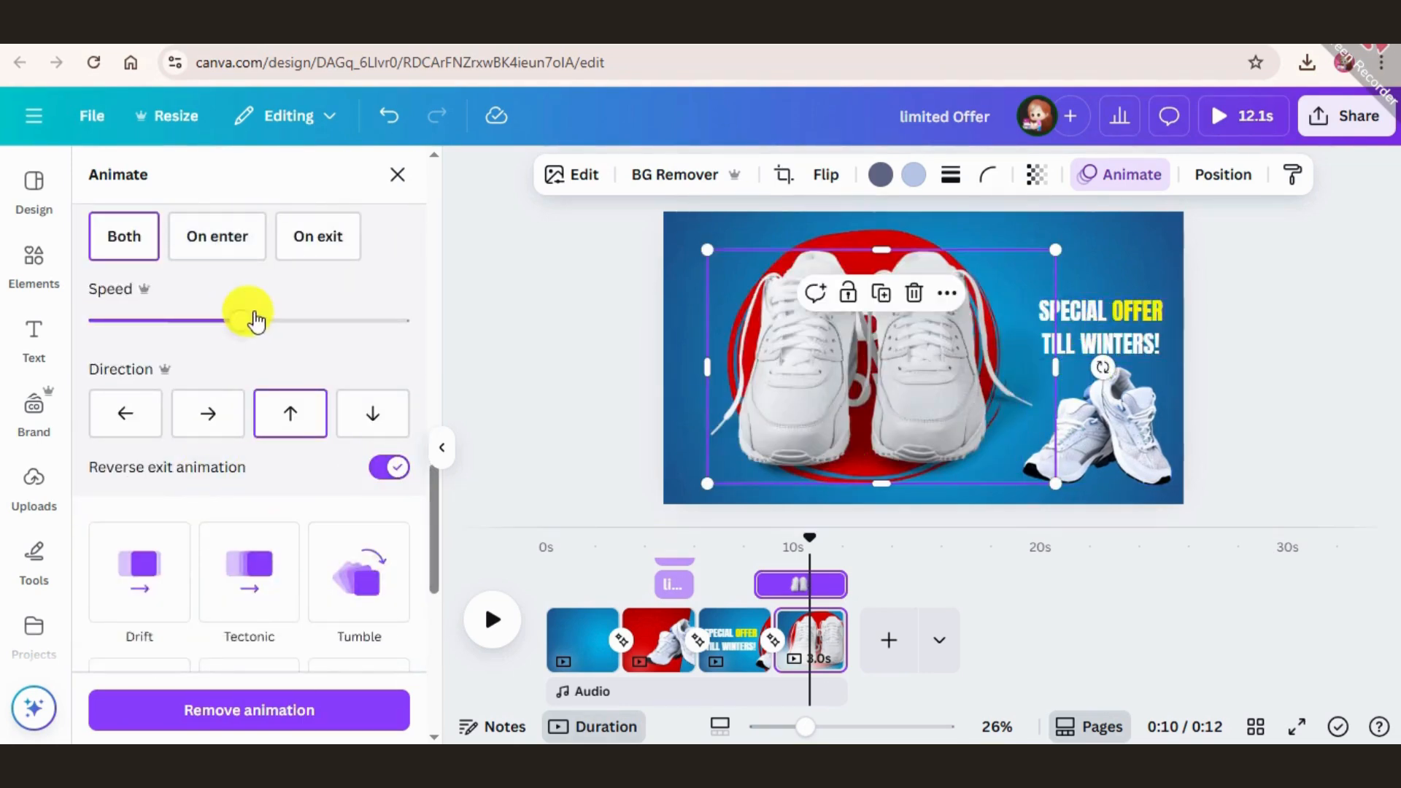
left_click_drag(241, 322, 164, 322)
Trim the front-facing sneakers' timing to about 9–11 s on the fourth page, and preview the video from the start.
left_click(864, 234)
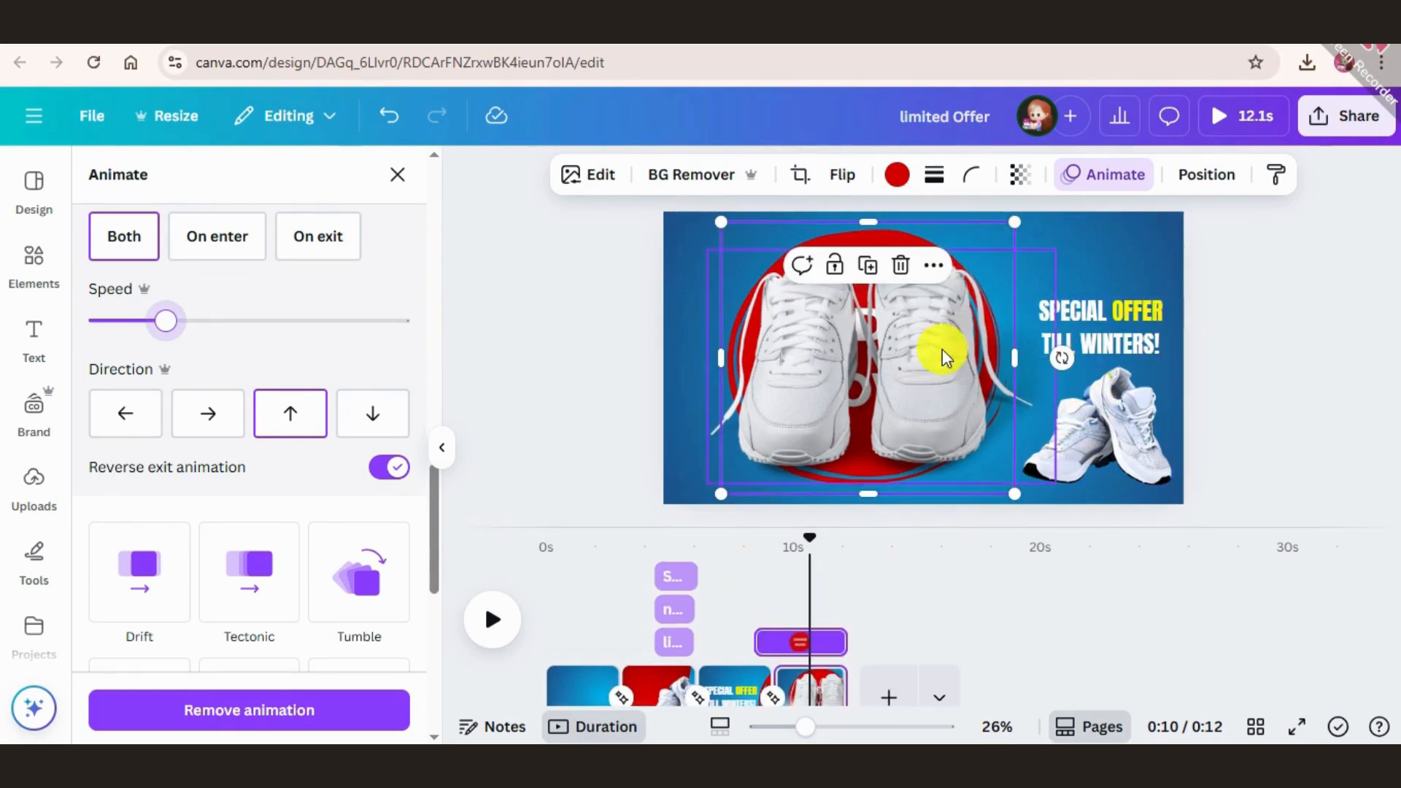
left_click(949, 395)
left_click_drag(759, 585, 802, 584)
left_click(442, 447)
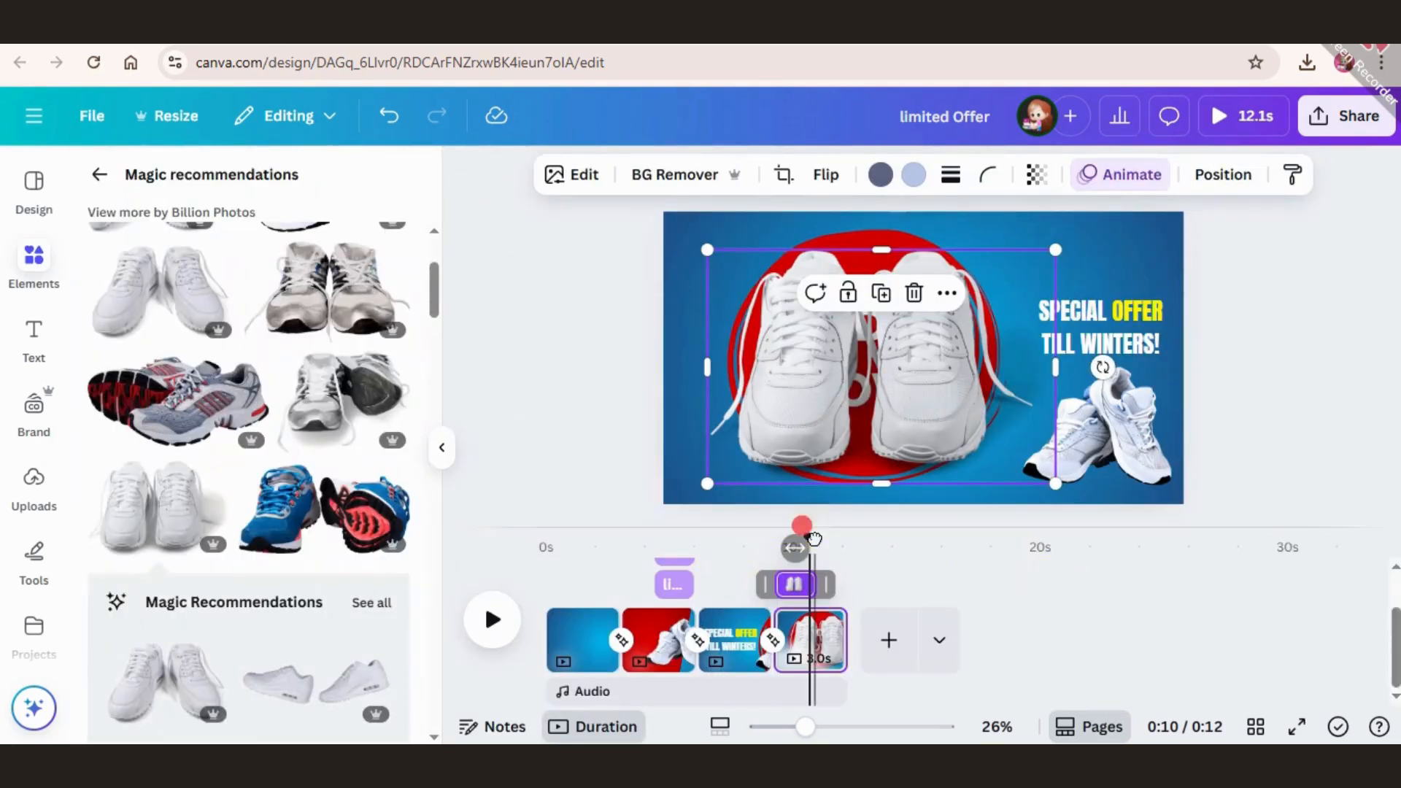
left_click_drag(801, 532, 540, 540)
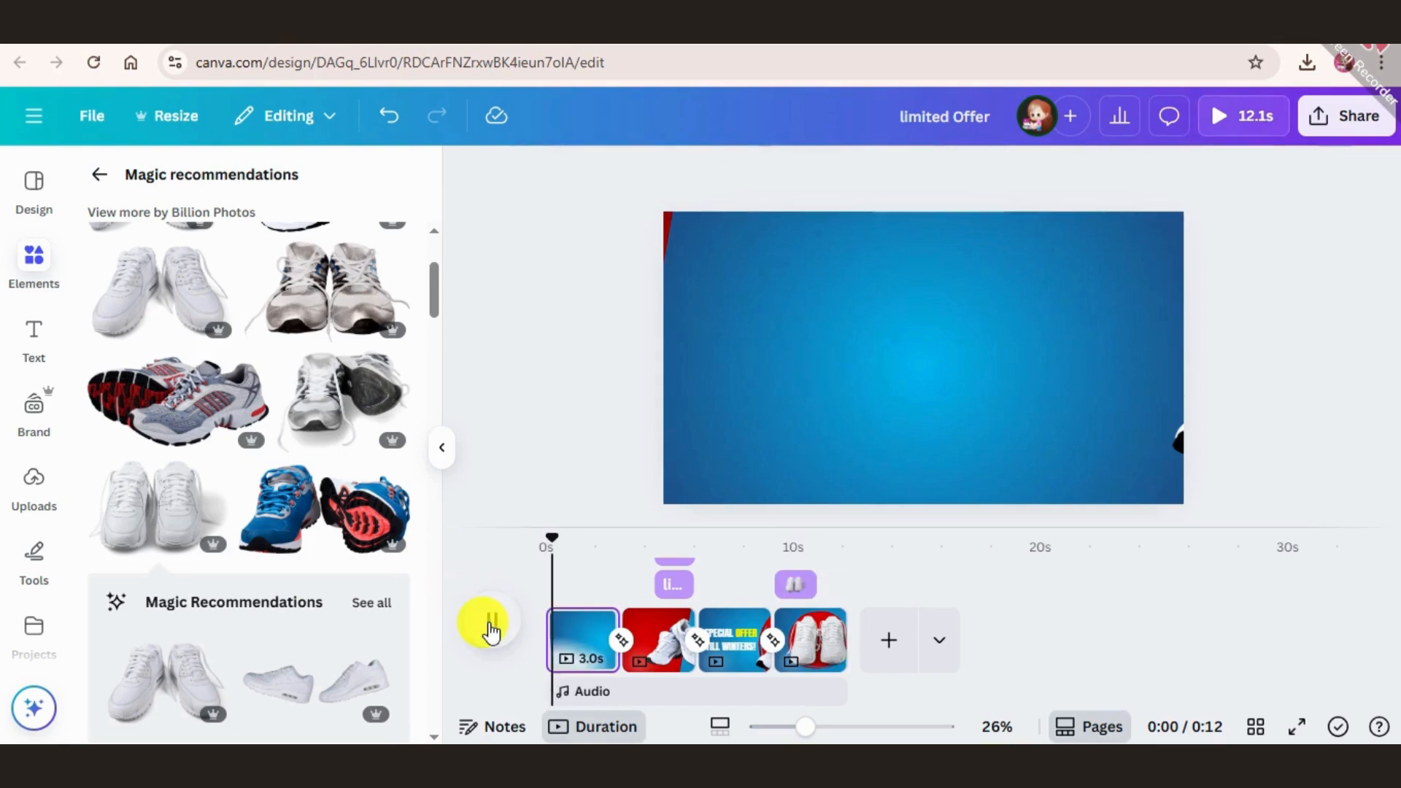